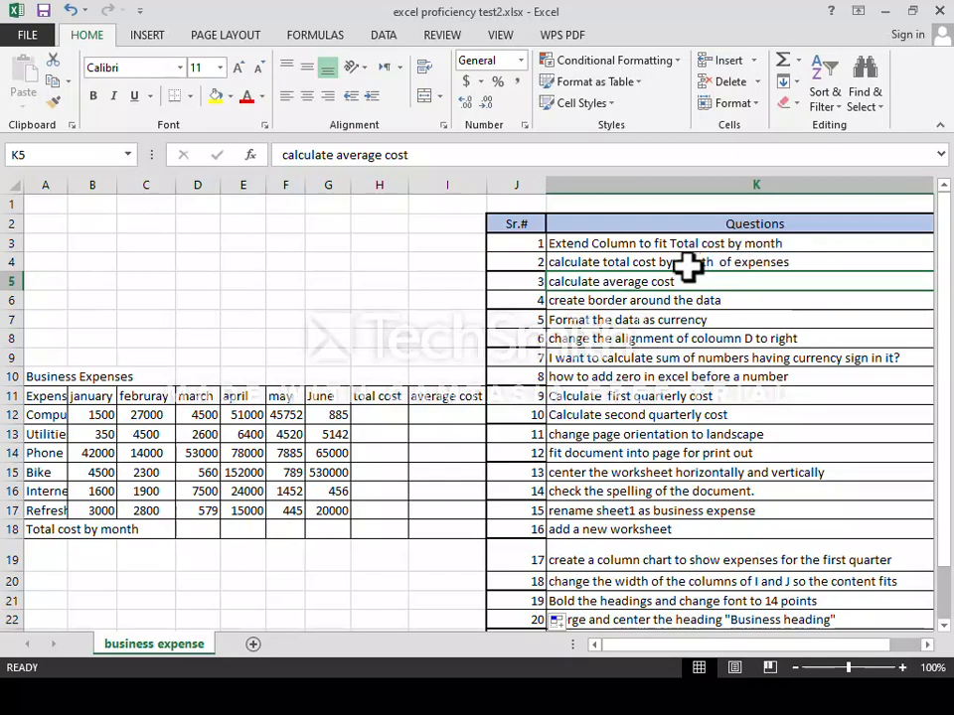
Resize column A, then AutoFit it so labels like 'Computer power supply' show in full.
scroll(207, 458, "down", 2)
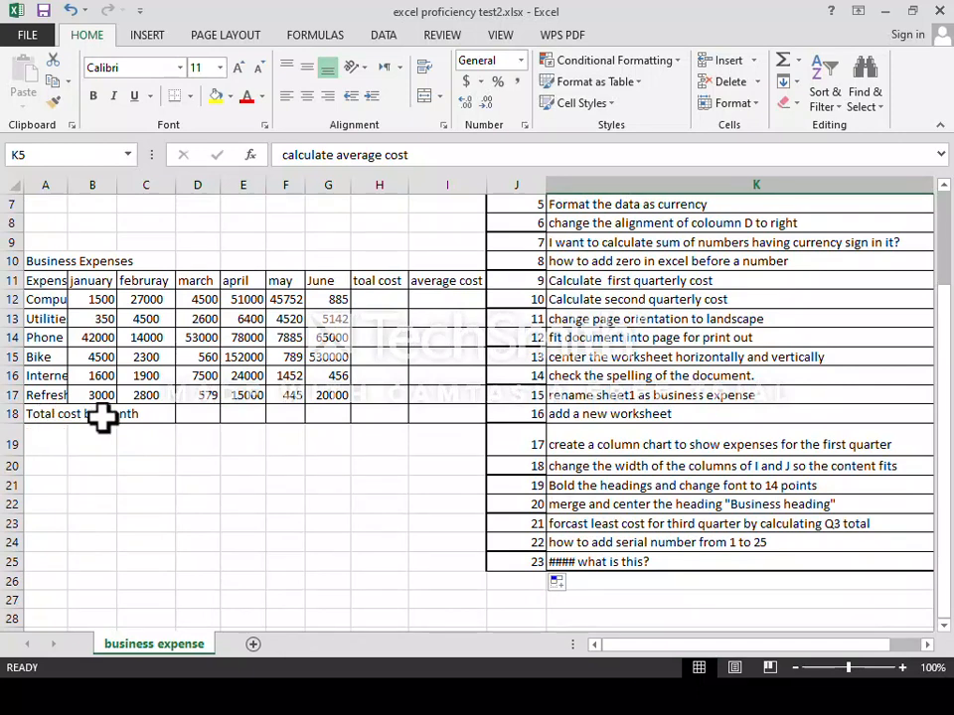
left_click(51, 302)
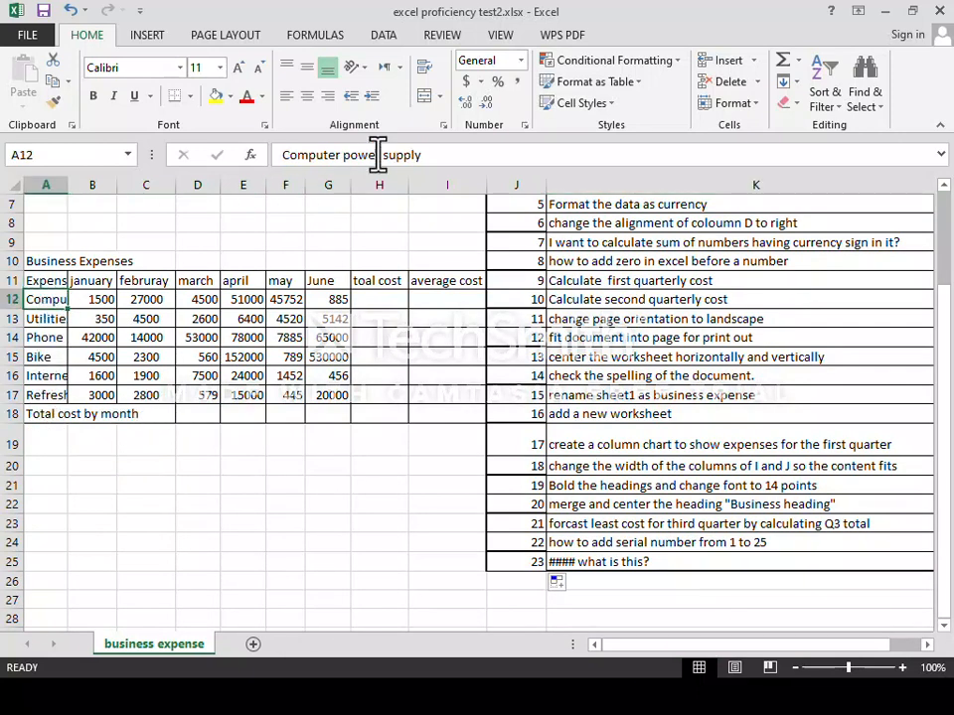
left_click(59, 320)
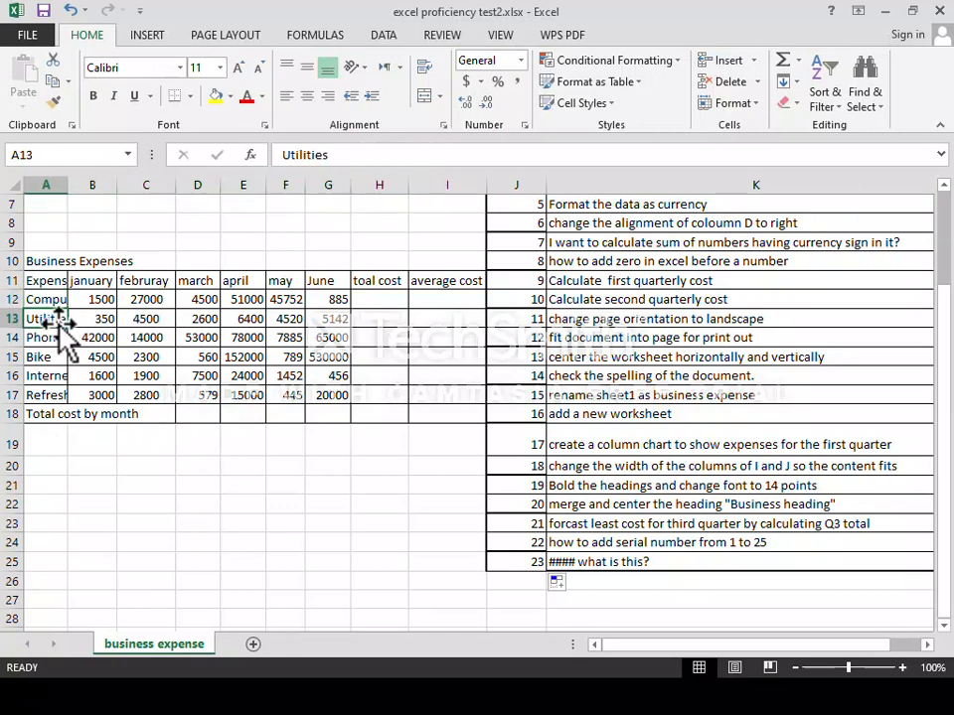
left_click(51, 341)
left_click(45, 374)
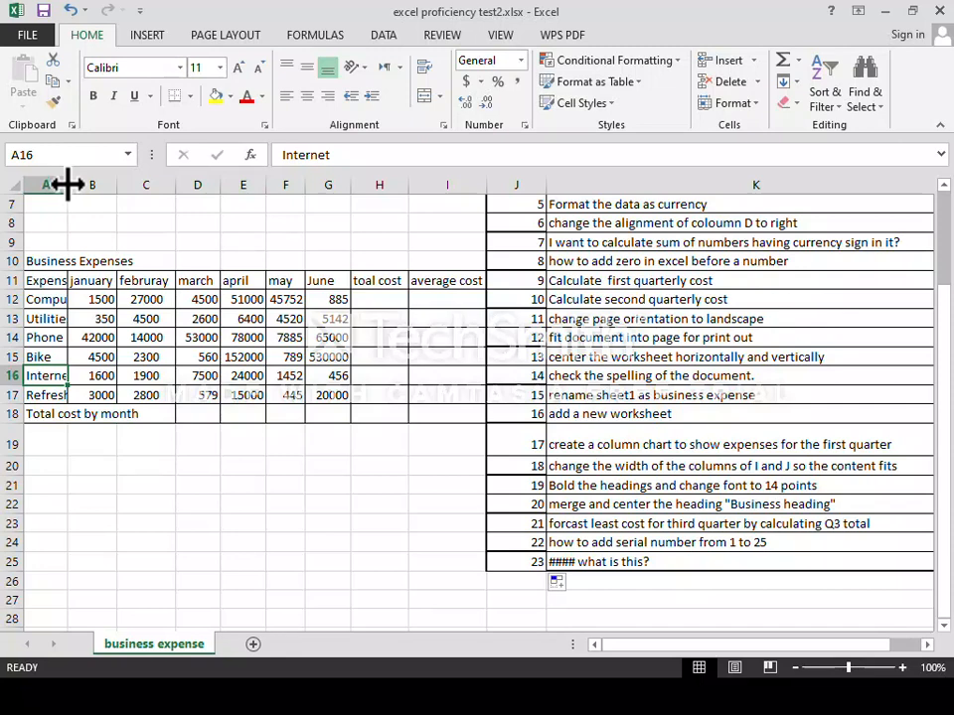
left_click_drag(67, 184, 136, 183)
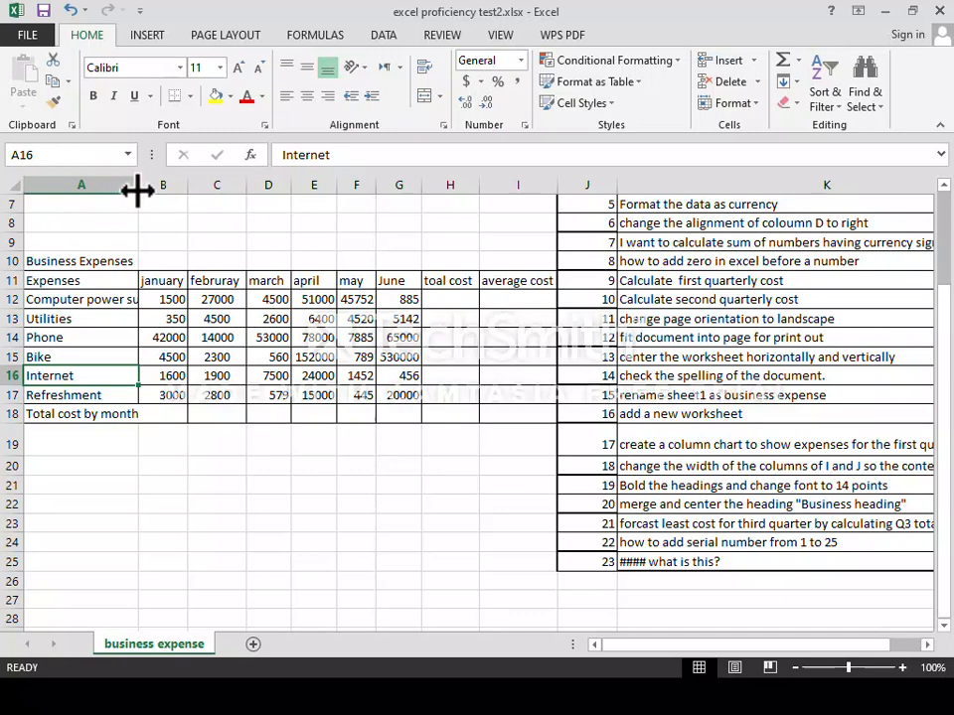
left_click_drag(138, 192, 179, 190)
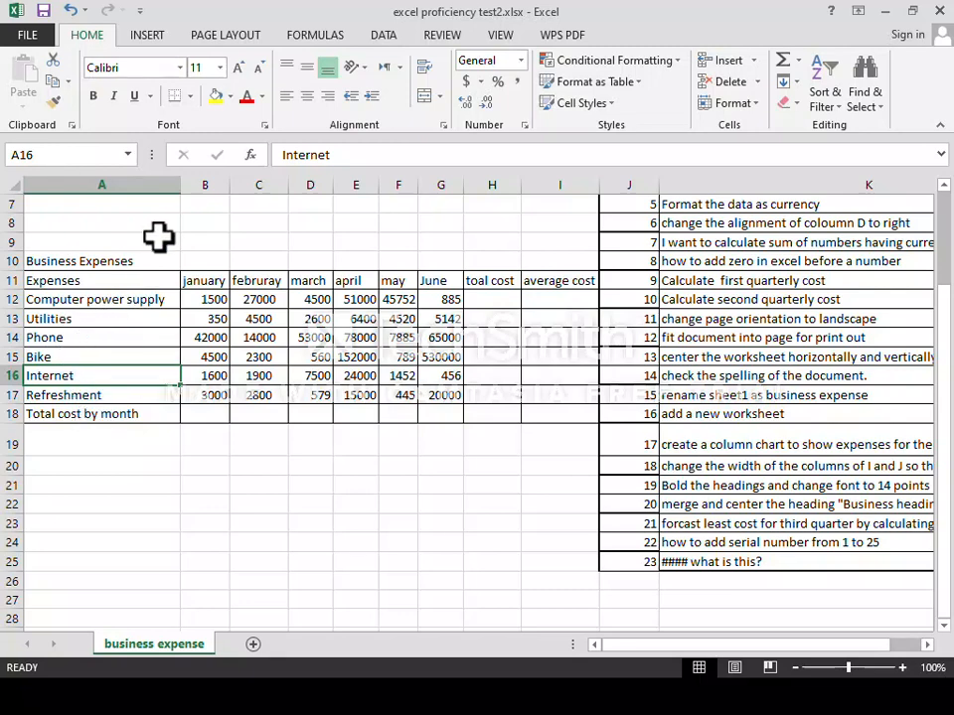
left_click_drag(180, 186, 92, 188)
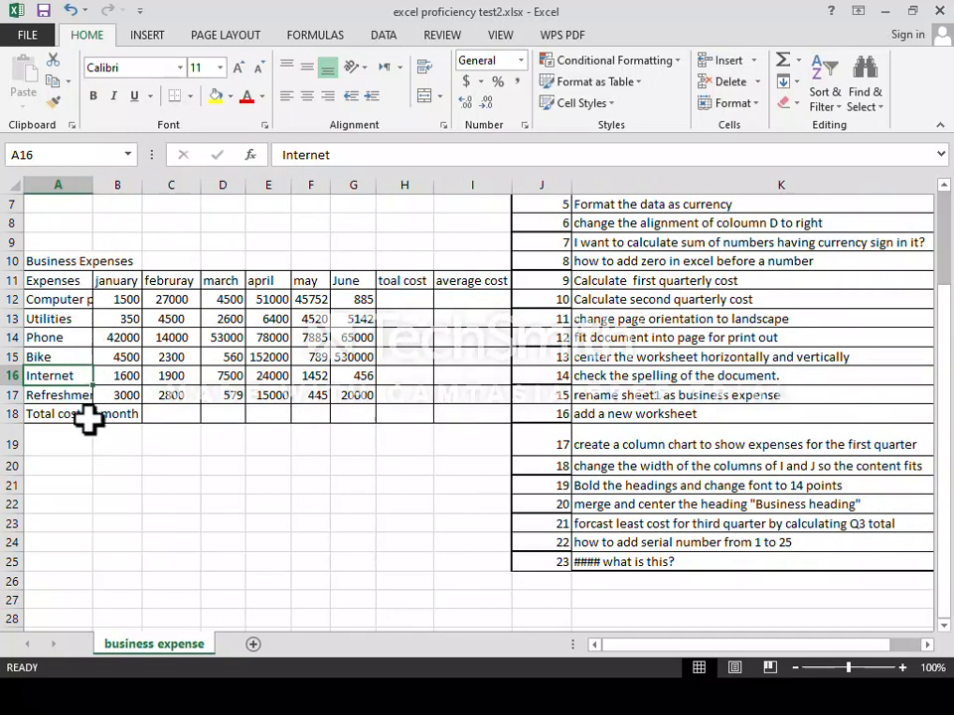
double_click(92, 186)
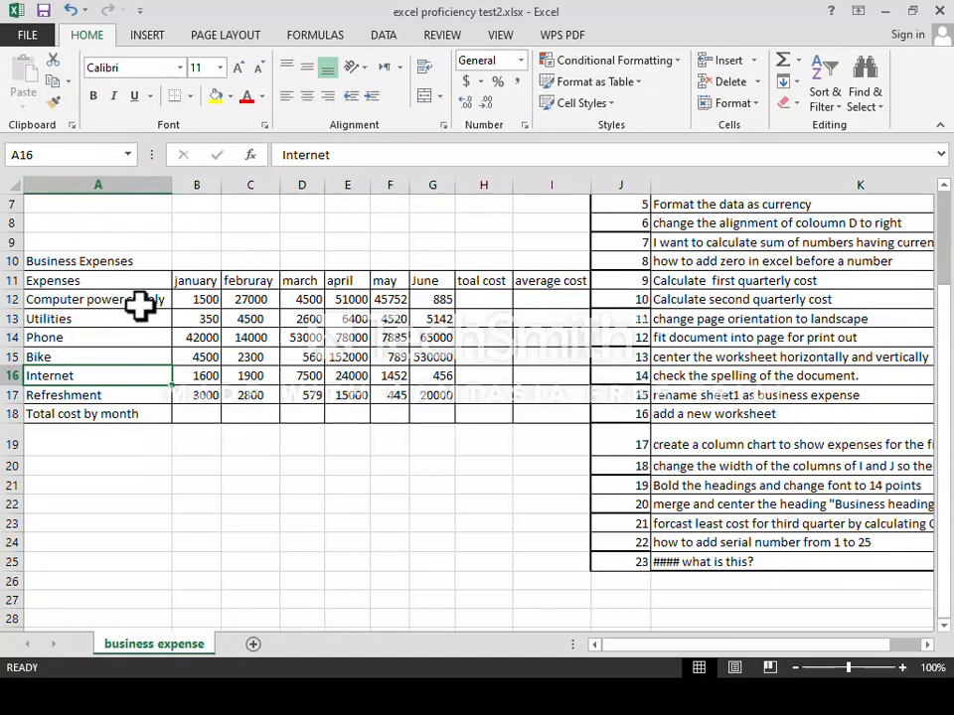
scroll(624, 313, "up", 2)
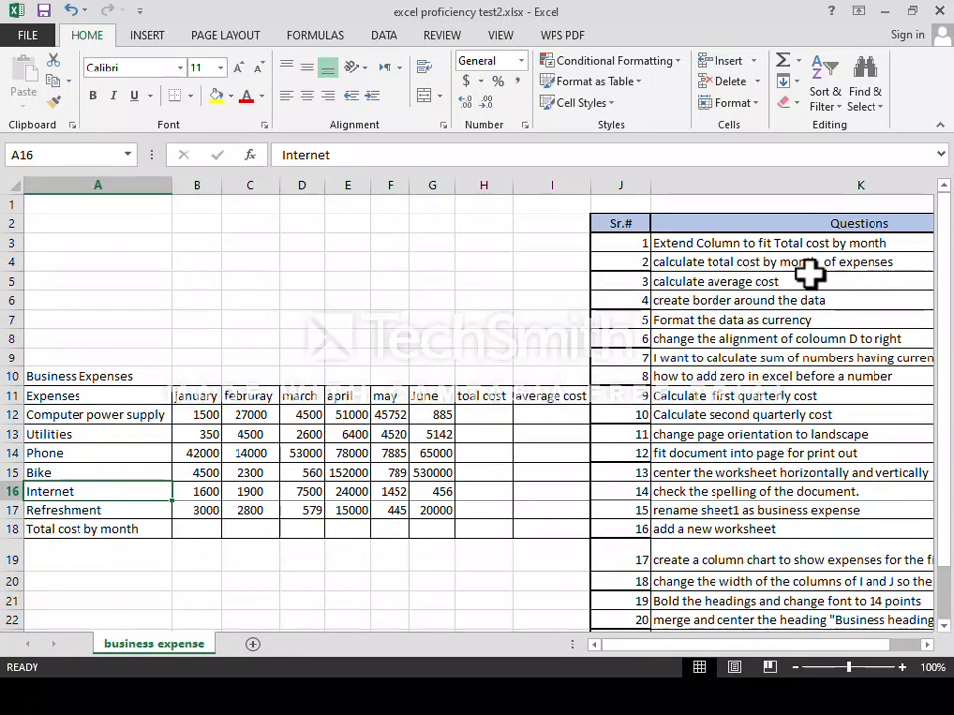
Start the January total in B18 as =B12+B13, then cut it back to just '='.
scroll(696, 288, "down", 2)
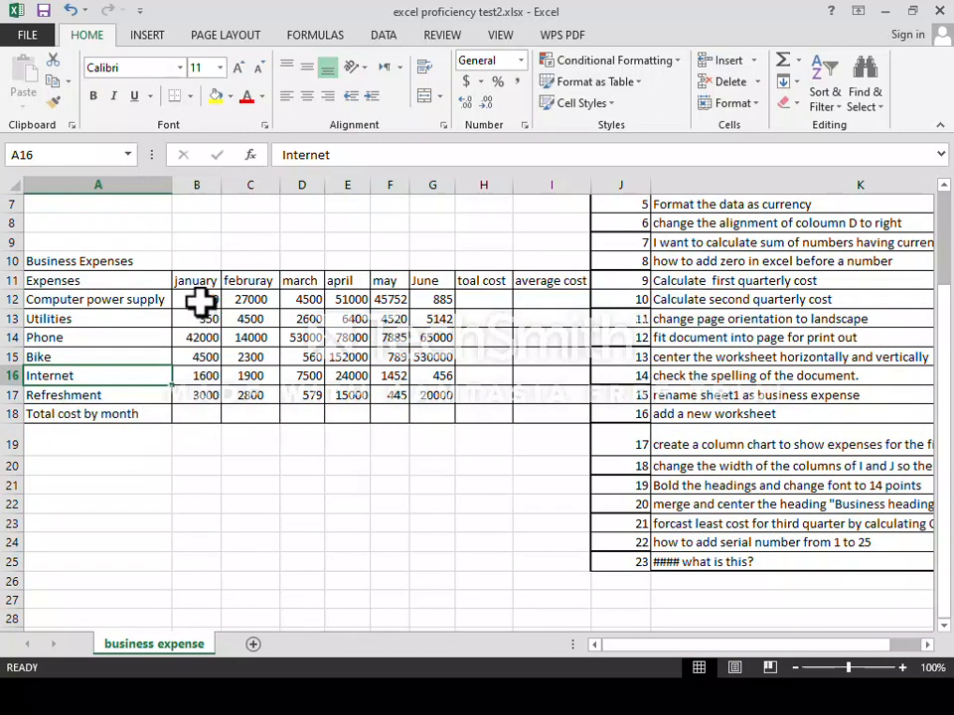
left_click(186, 414)
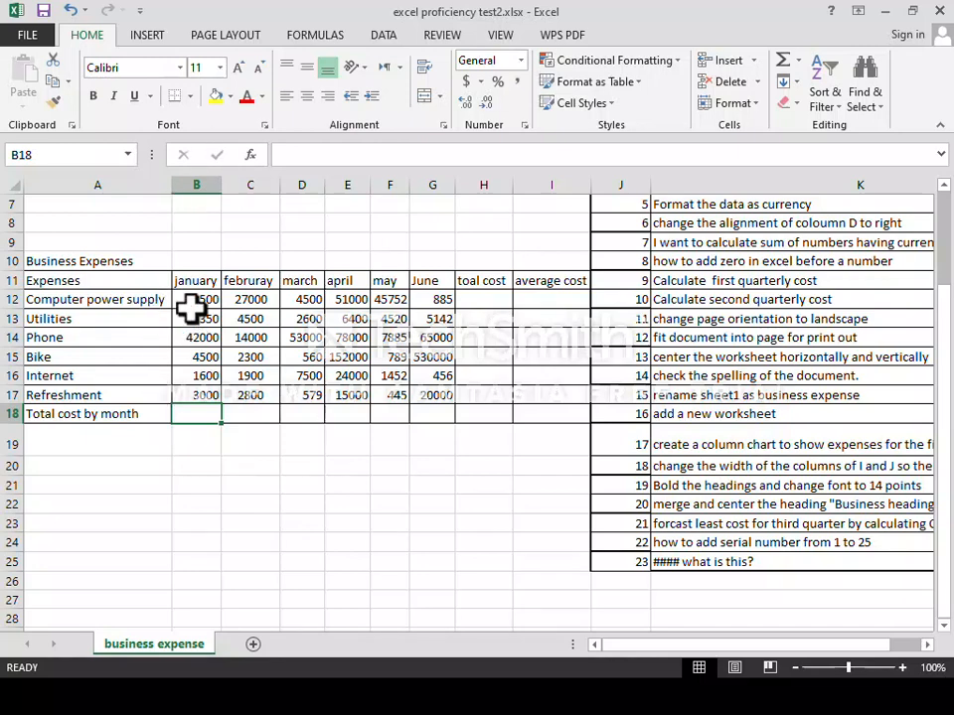
double_click(193, 418)
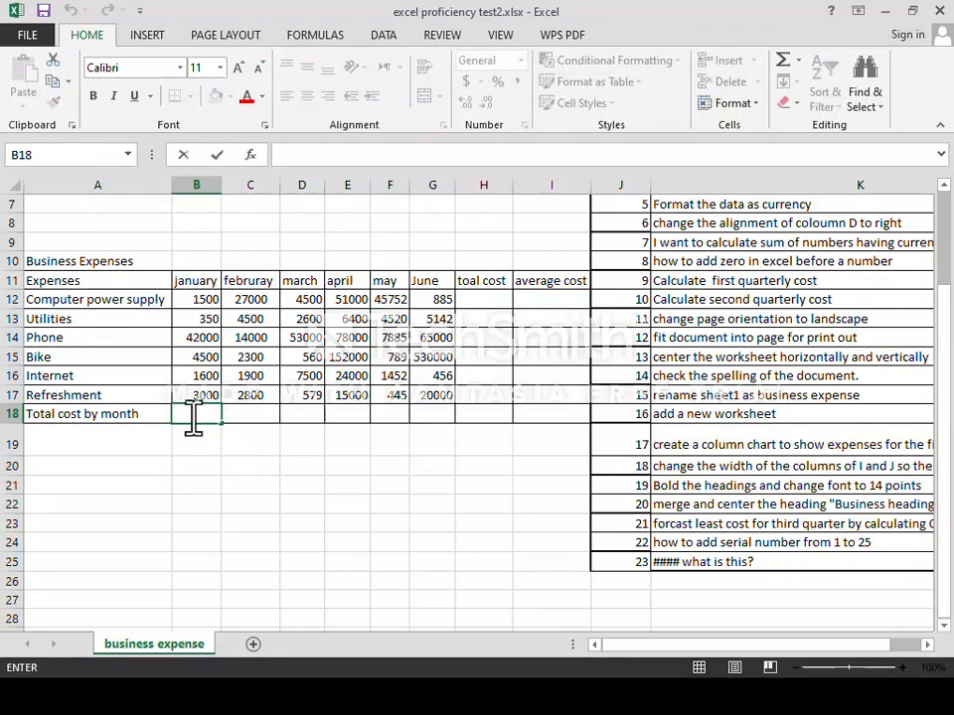
type("=")
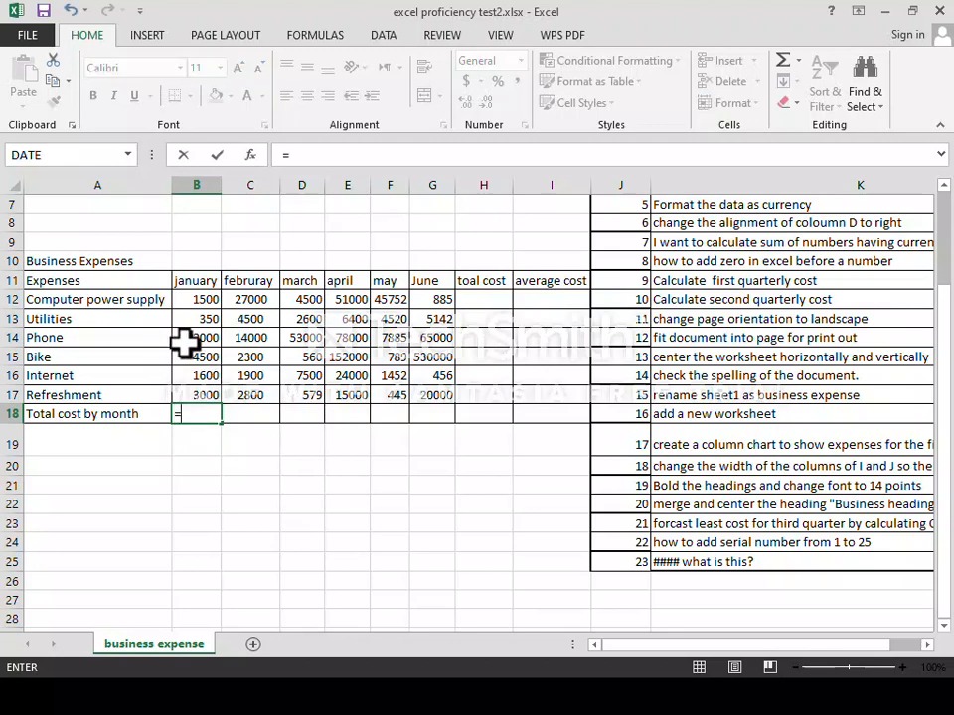
left_click(200, 302)
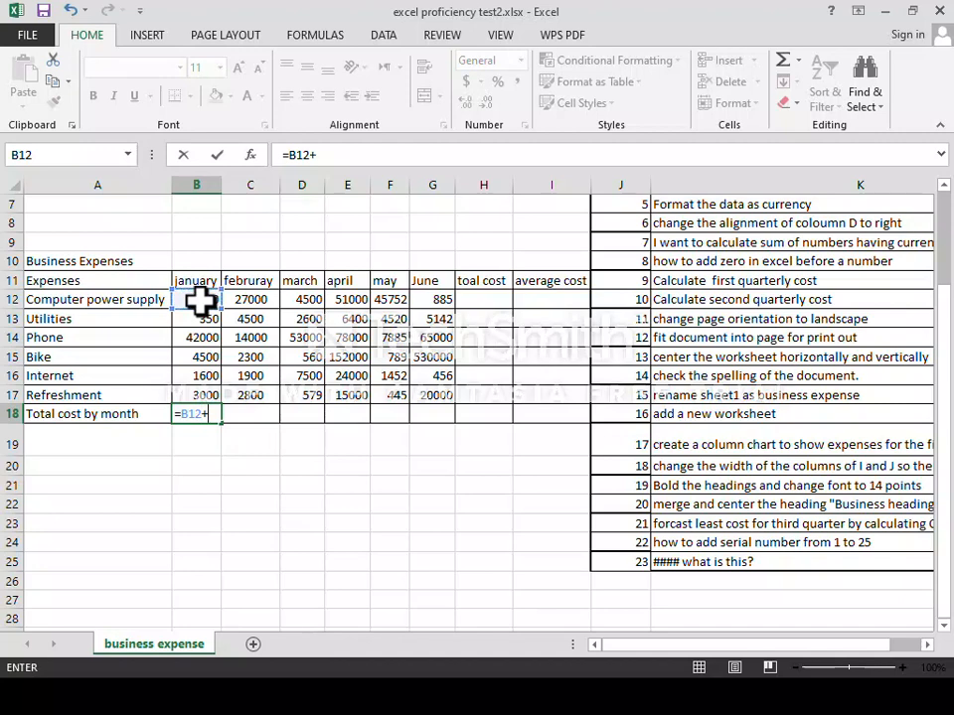
type("+")
left_click(204, 318)
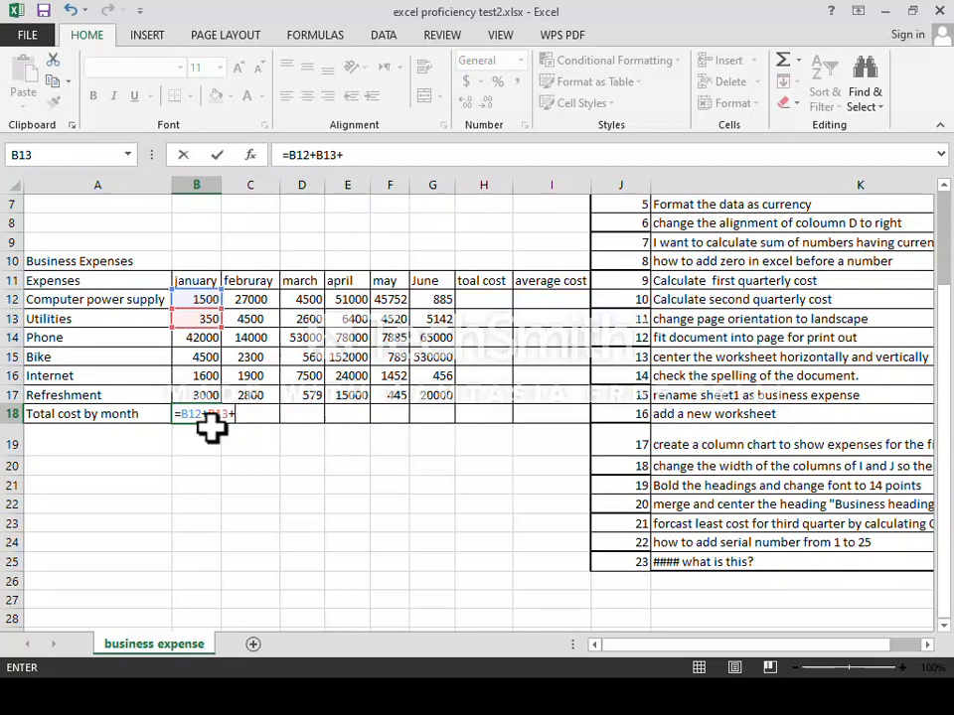
key("BackSpace")
key("BackSpace")
key("BackSpace")
key("BackSpace")
key("BackSpace")
key("BackSpace")
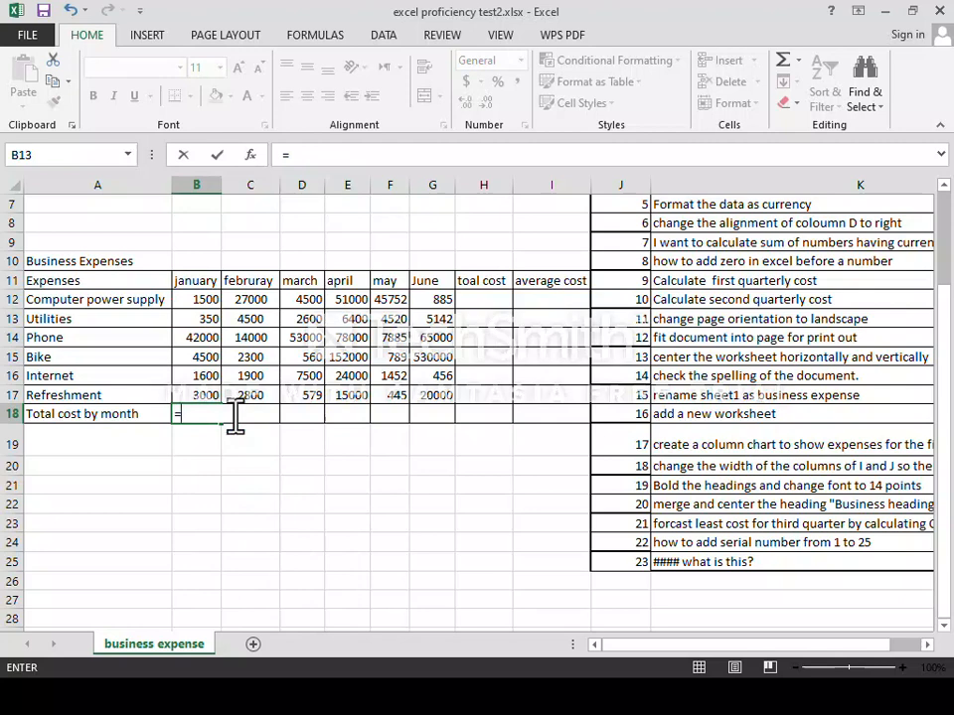
Complete B18 as =SUM(B12:B17) to total the six January expense rows.
type("su")
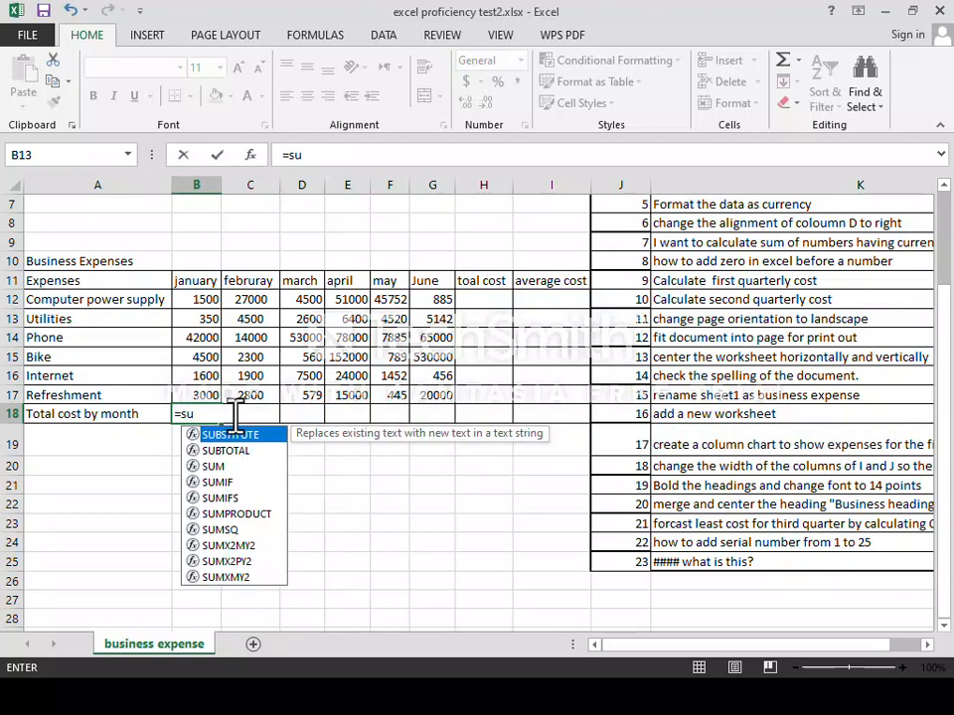
type("m")
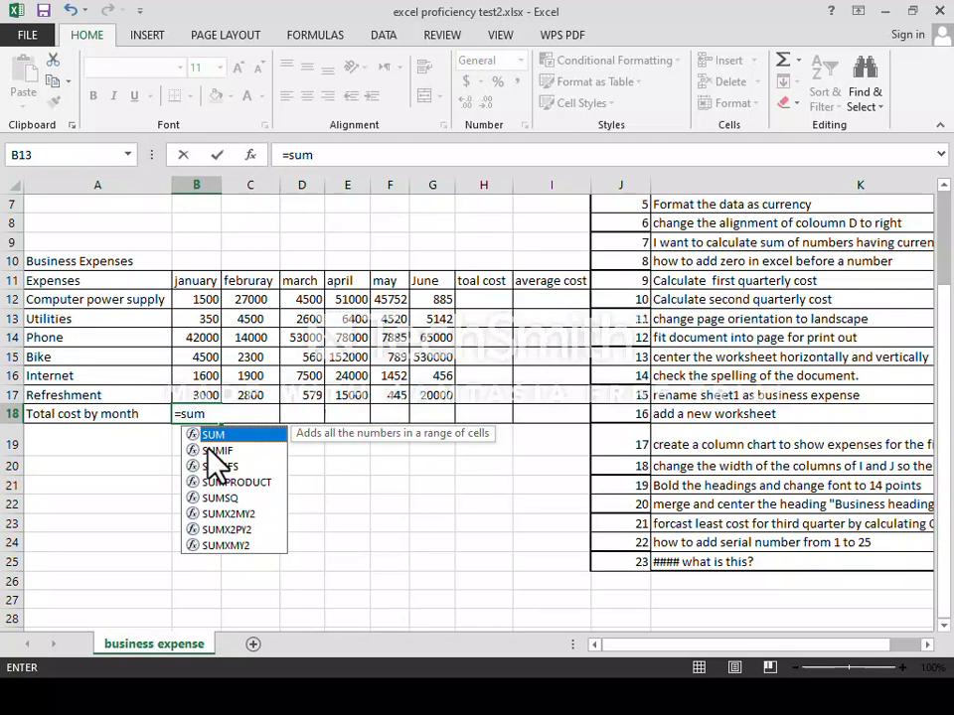
key("Tab")
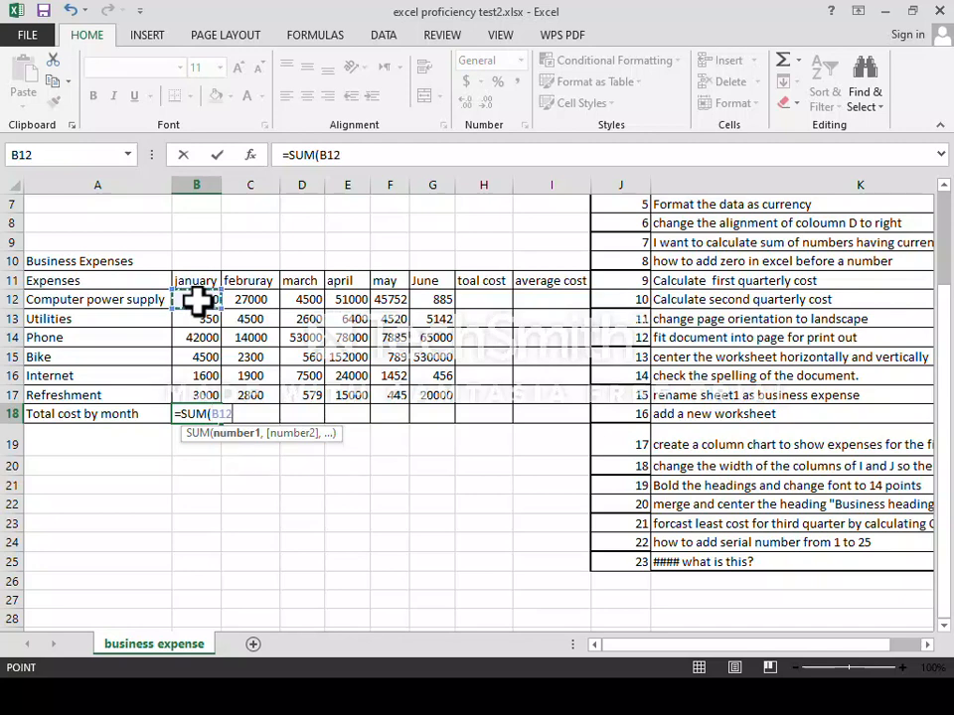
left_click_drag(199, 301, 195, 390)
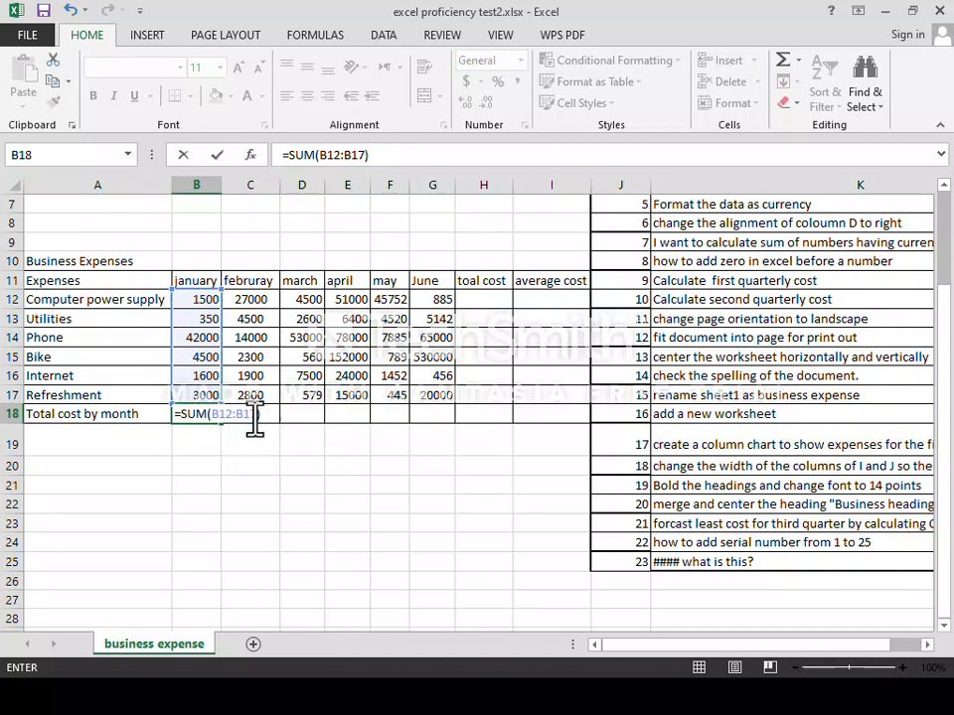
key("Return")
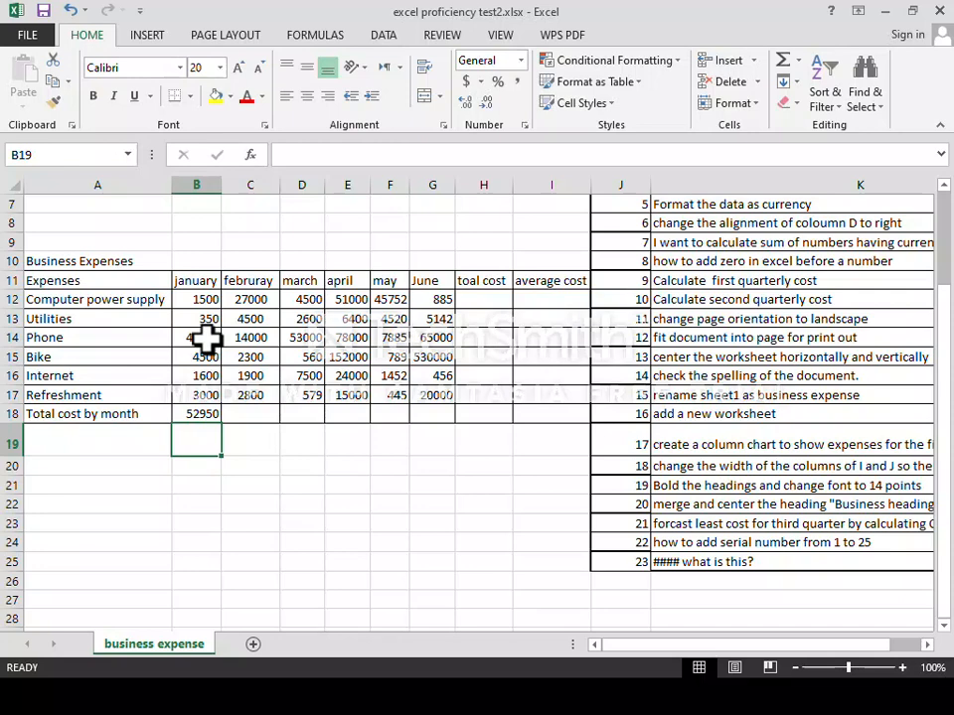
AutoSum the February and March expense columns into C18 and D18.
left_click(194, 414)
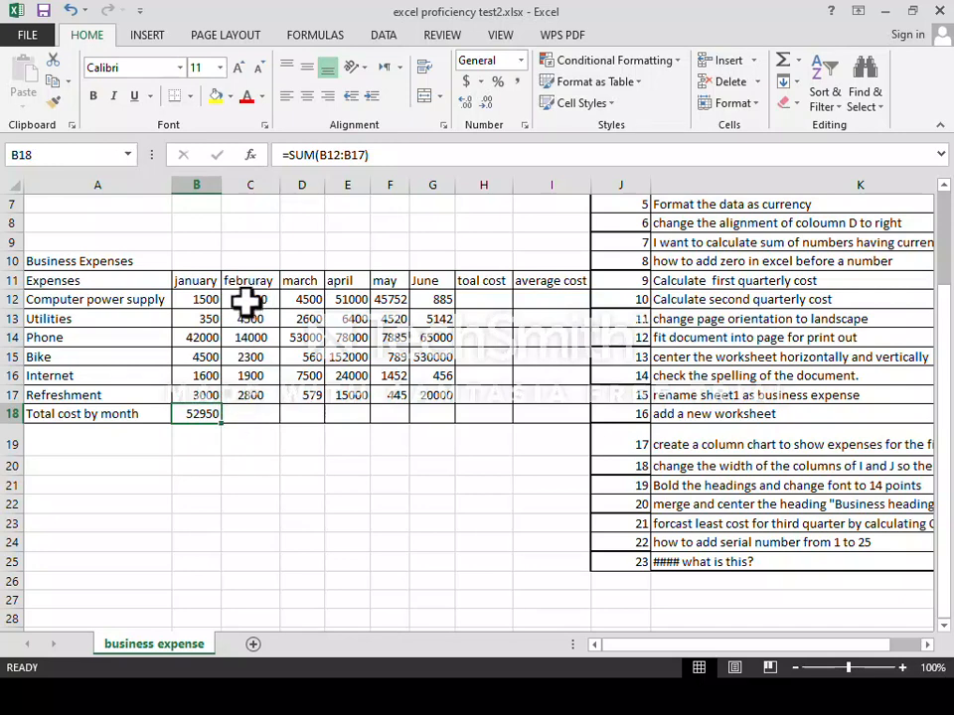
left_click_drag(248, 301, 251, 394)
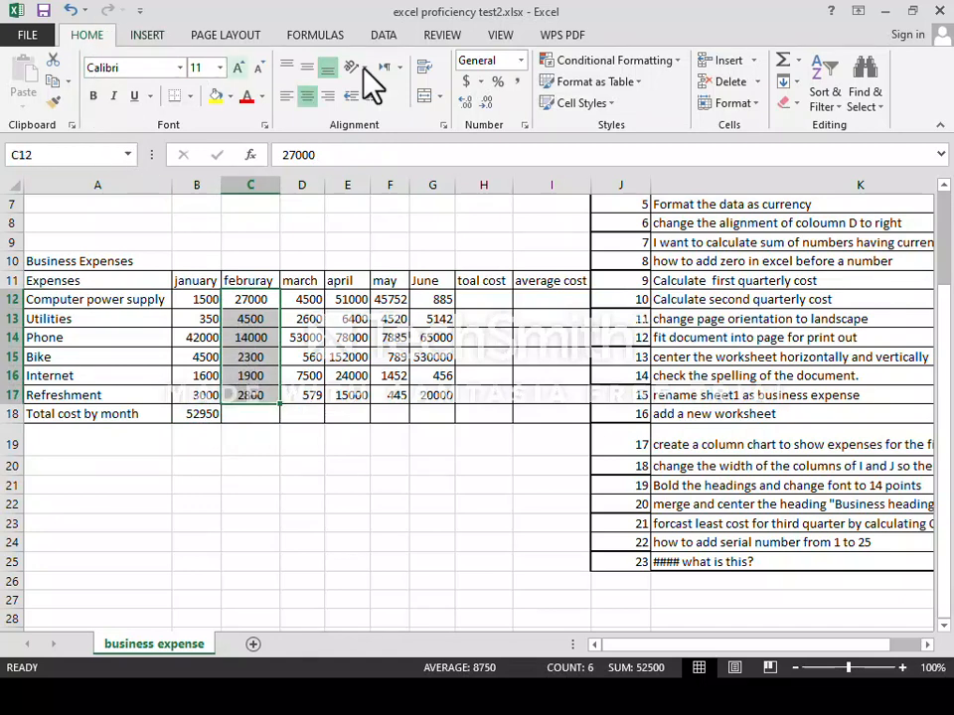
left_click(788, 72)
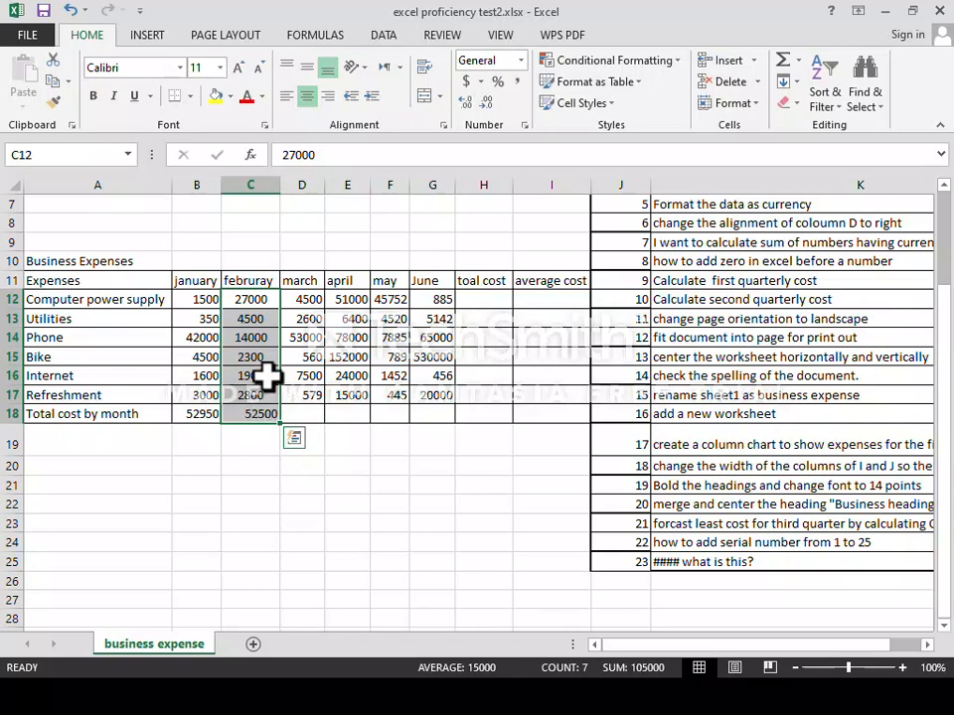
left_click_drag(310, 301, 311, 397)
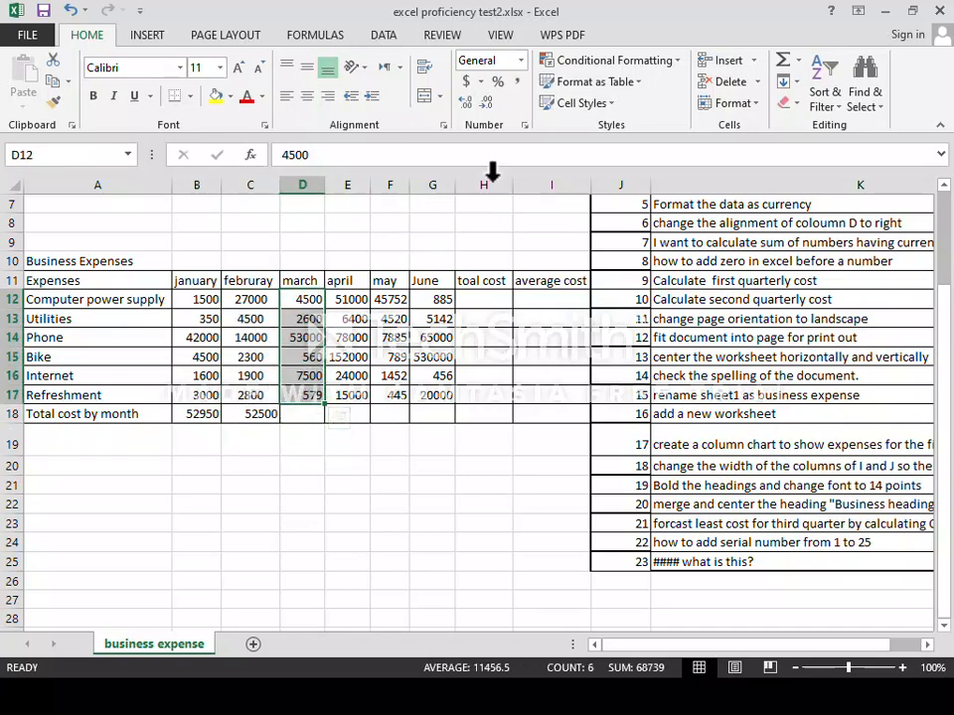
left_click(785, 66)
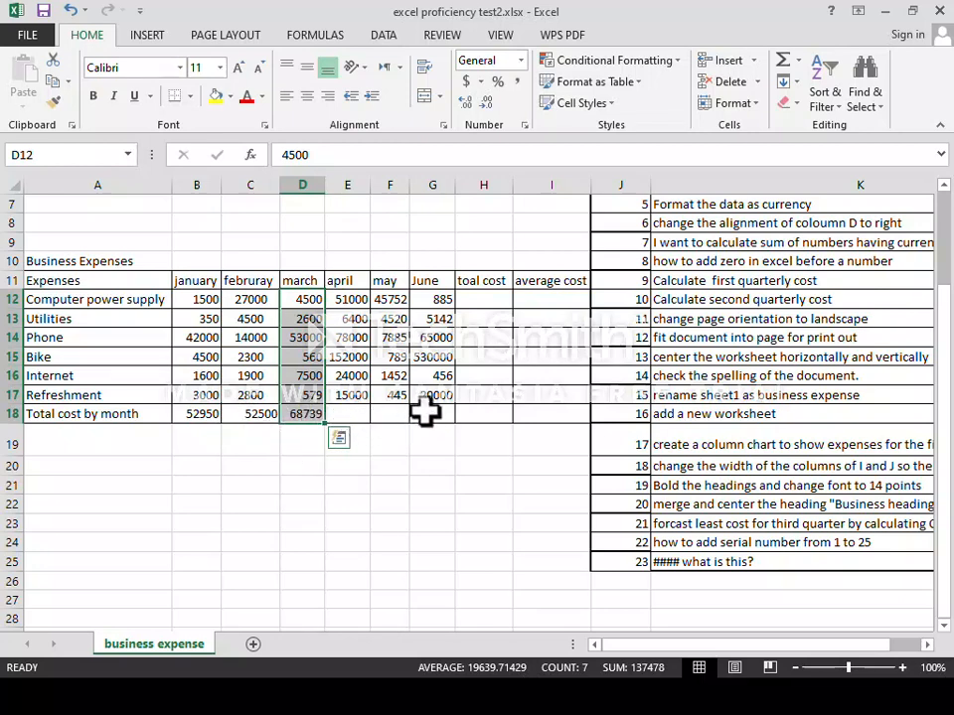
Fill the March total formula across row 18 through June in G18.
left_click(310, 412)
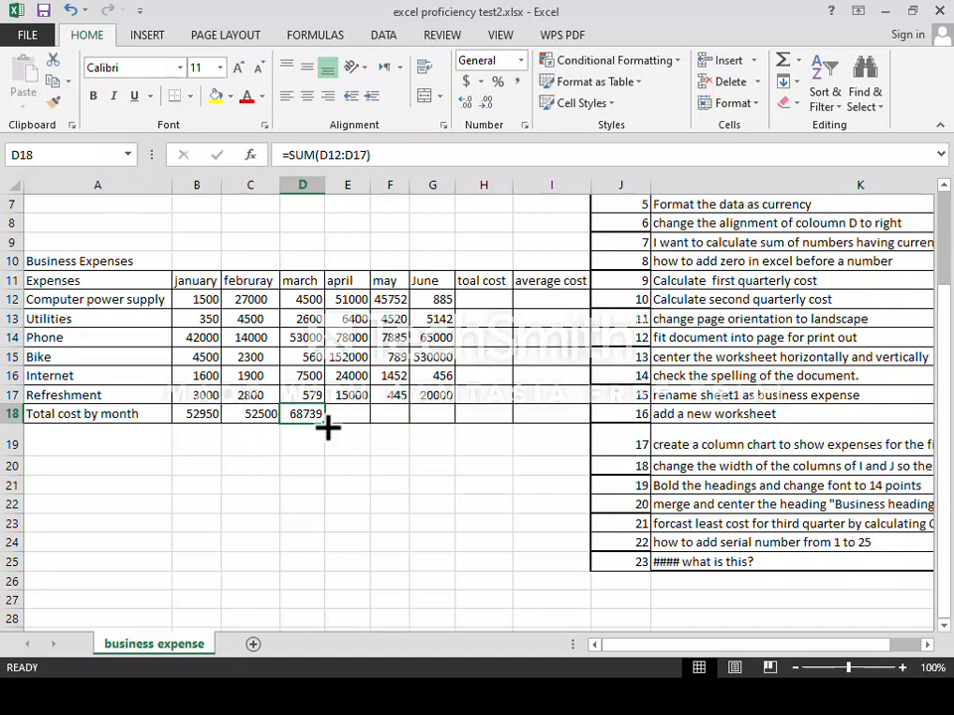
left_click_drag(328, 427, 328, 427)
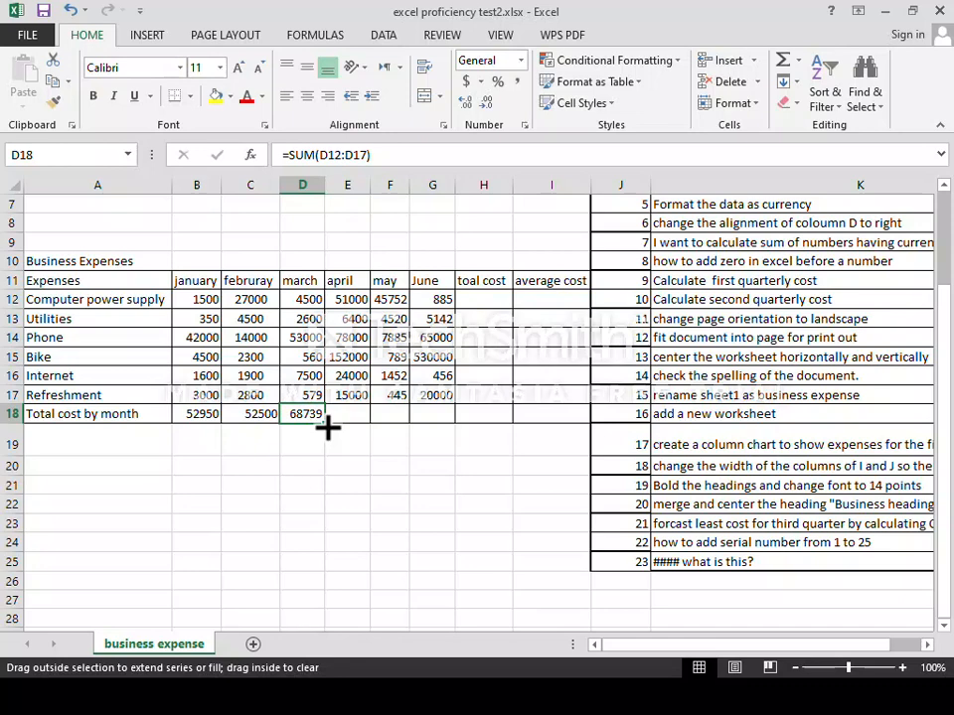
left_click_drag(337, 428, 443, 420)
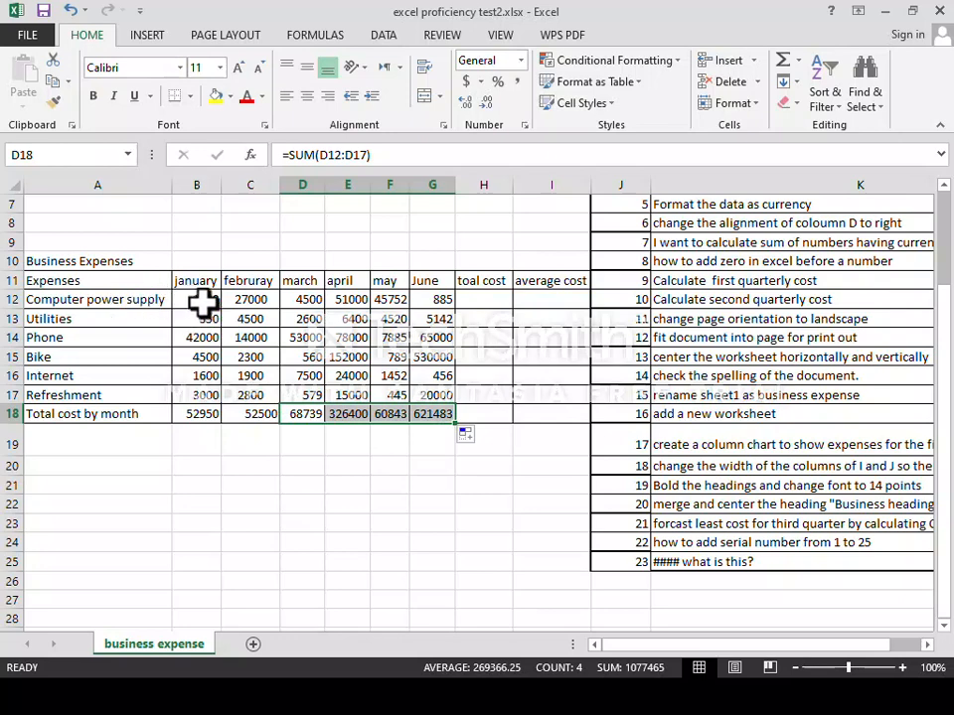
AutoSum B12:G12 into H12, then fill that formula down to H18.
left_click(484, 300)
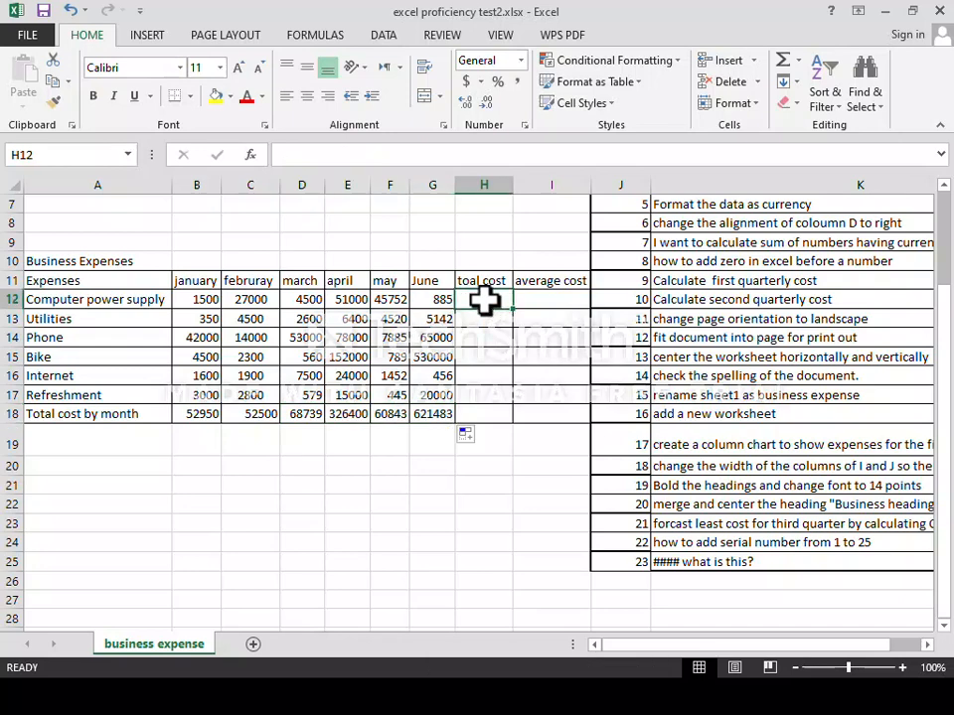
left_click(195, 304)
left_click_drag(195, 303, 432, 298)
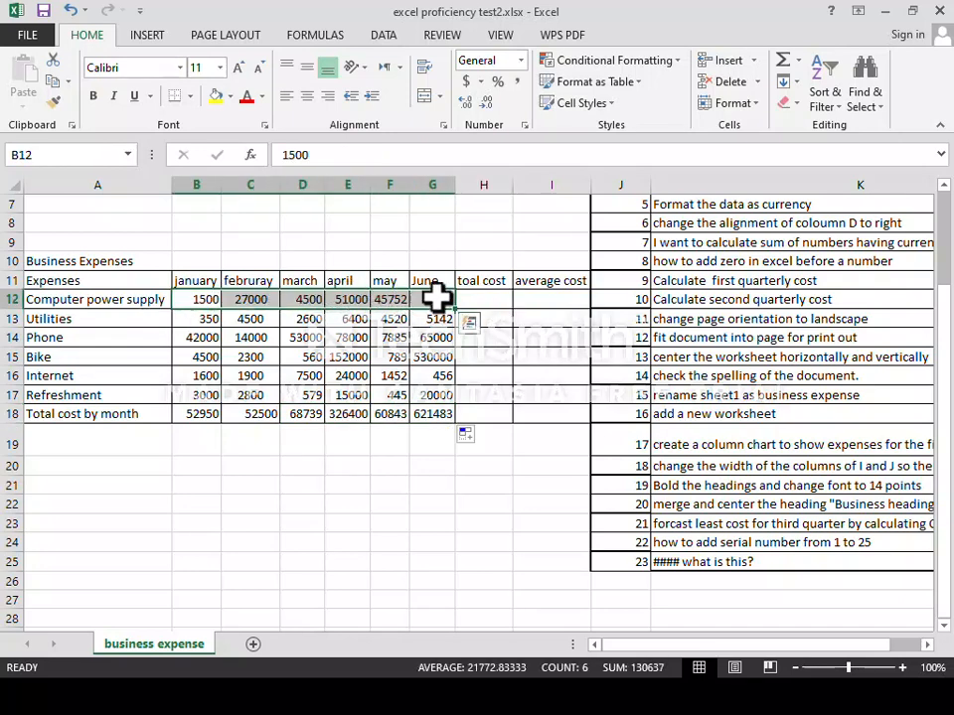
left_click(784, 62)
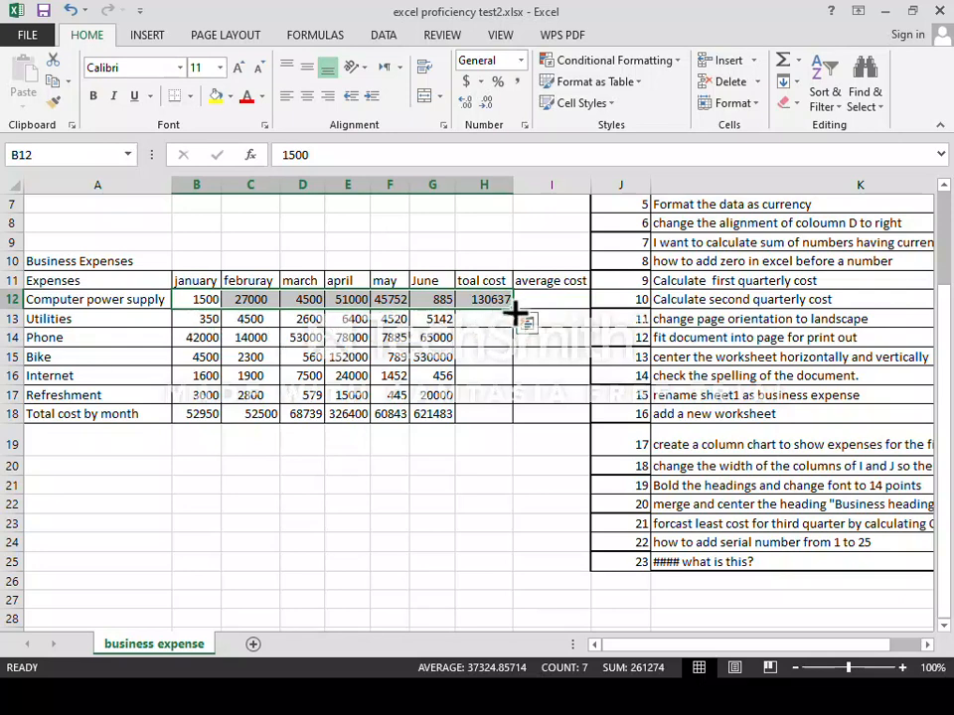
left_click_drag(515, 312, 515, 422)
left_click(490, 300)
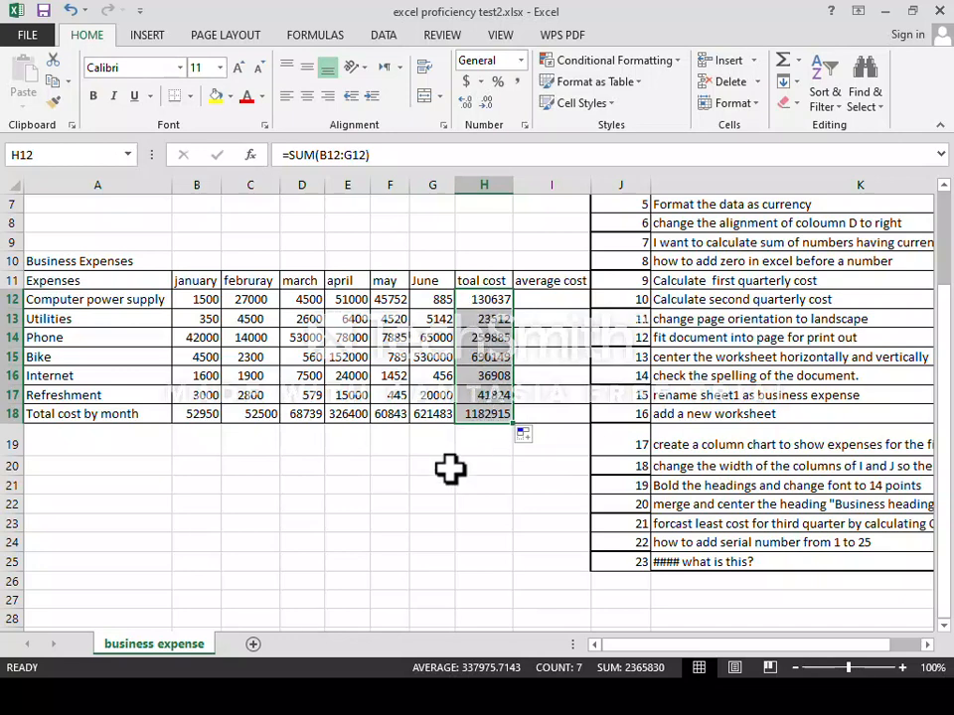
scroll(609, 319, "up", 2)
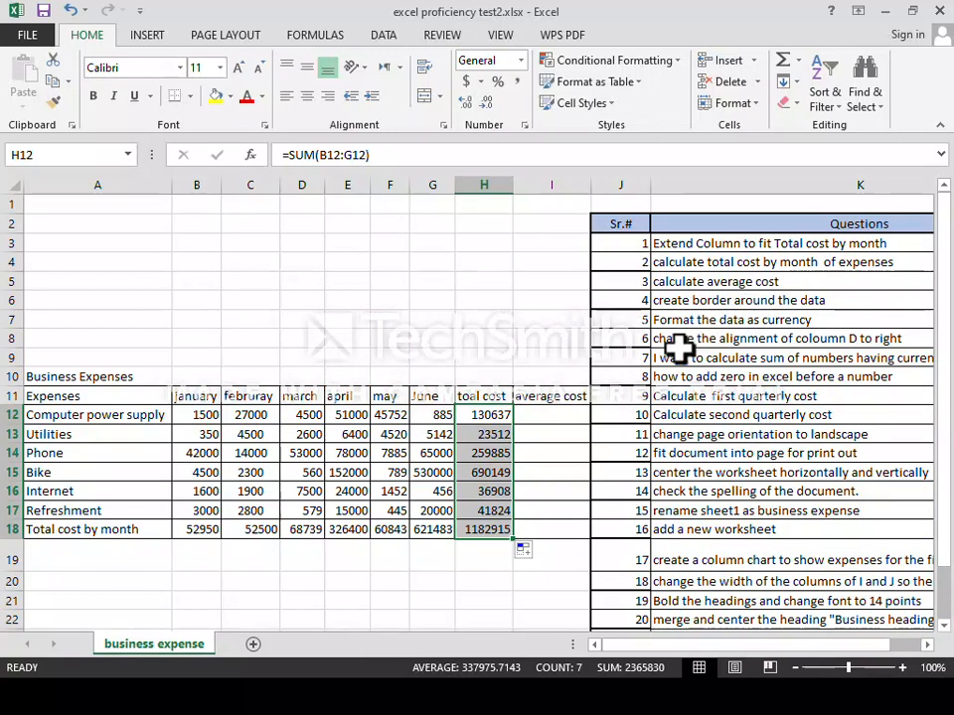
left_click(555, 415)
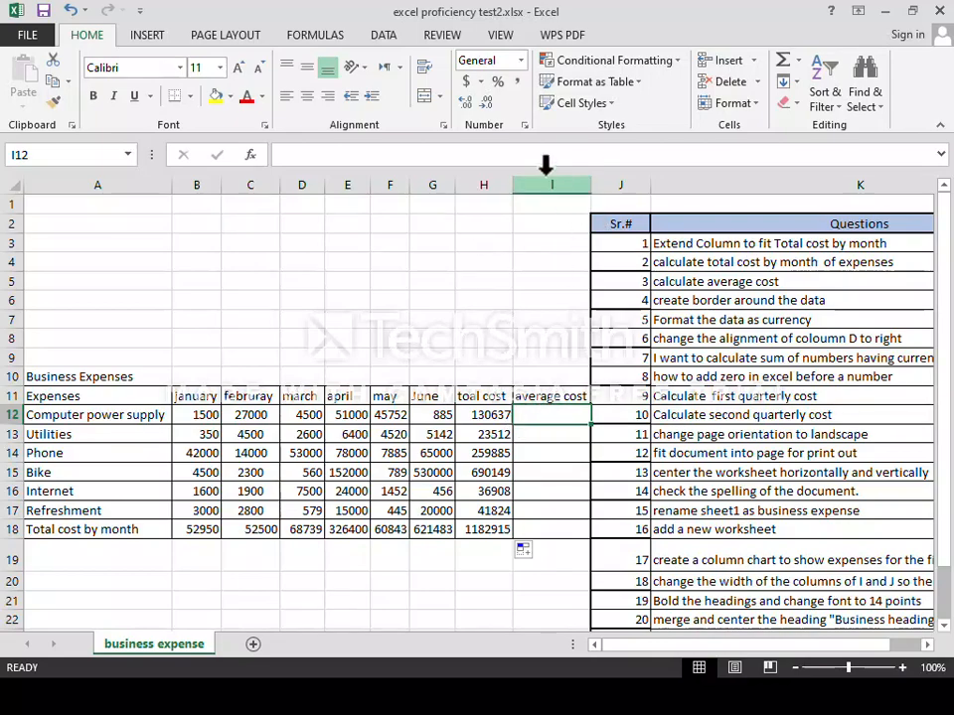
scroll(536, 415, "down", 2)
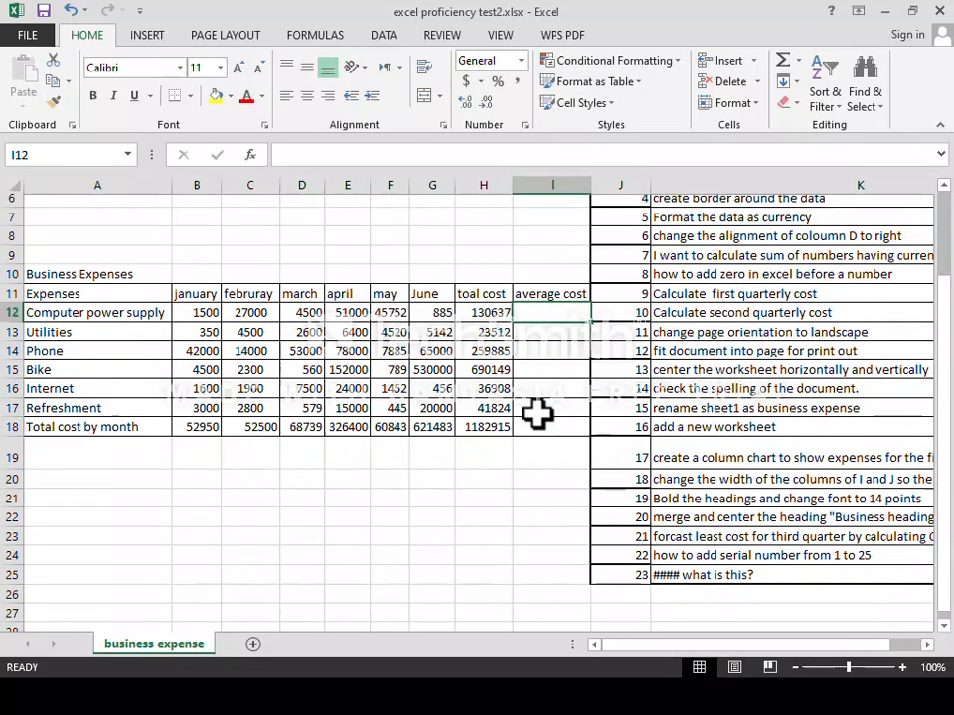
scroll(541, 318, "up", 1)
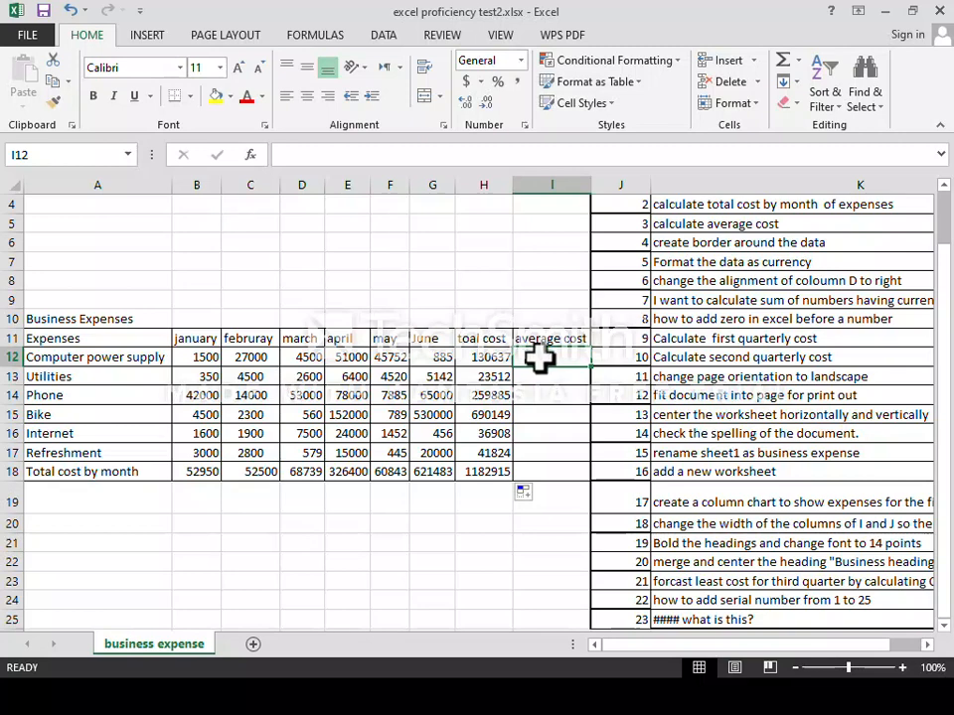
Enter =AVERAGE(B12:G12) in I12 for Computer power supply's average monthly cost.
type("=")
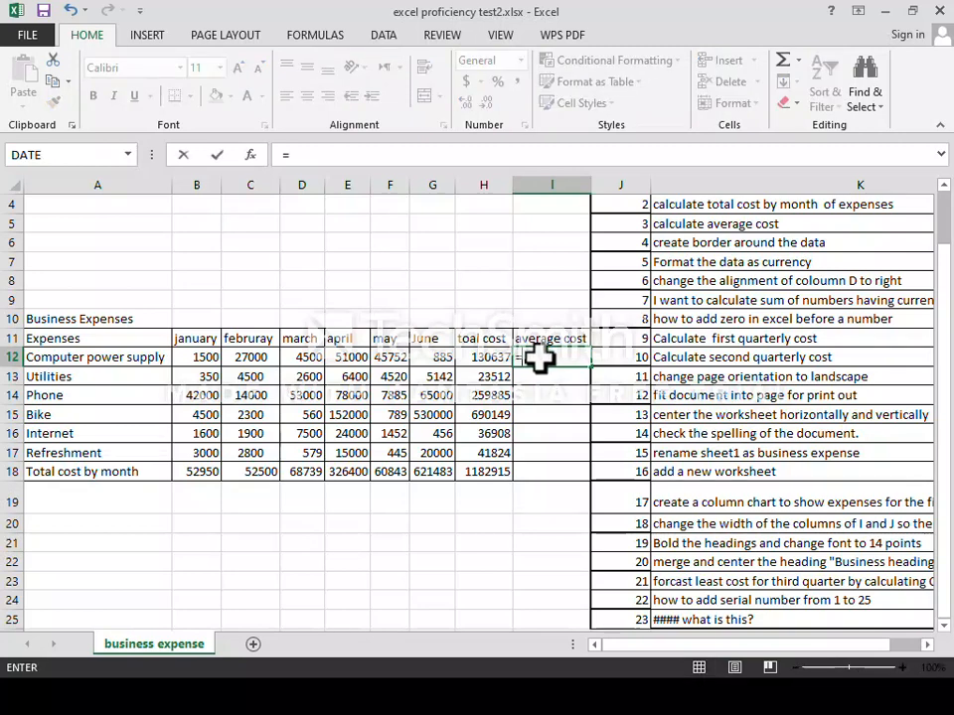
type("aver")
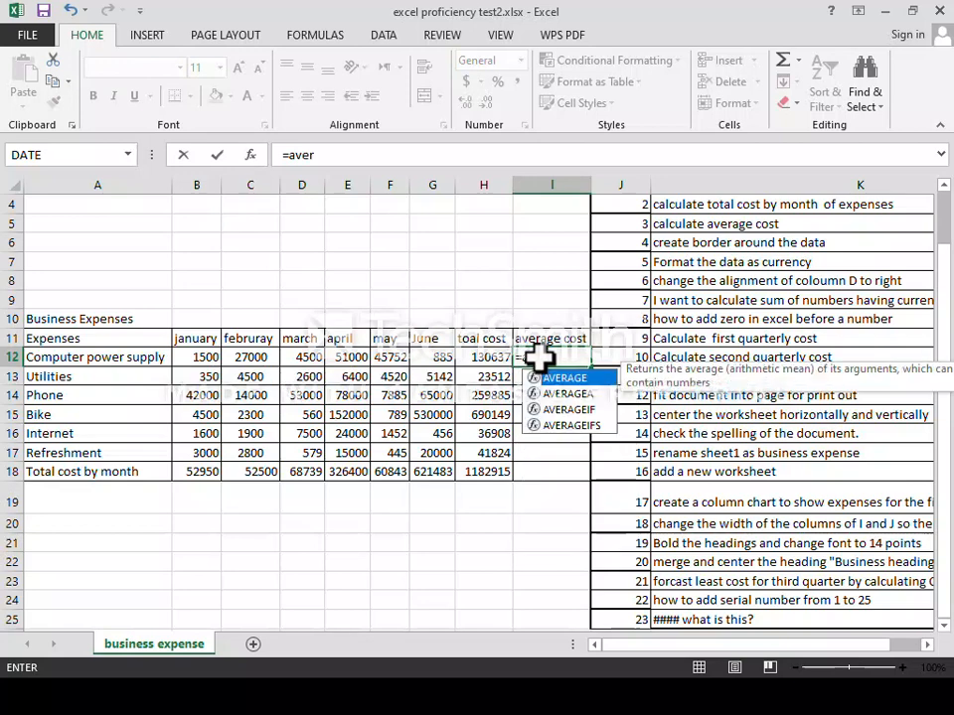
key("Tab")
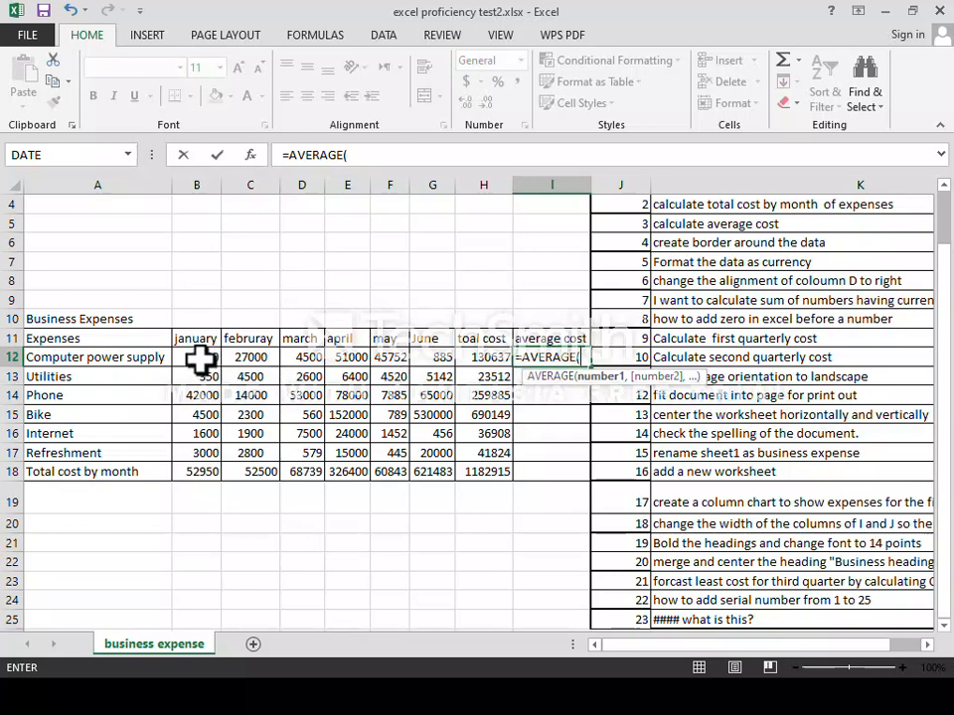
left_click_drag(202, 362, 374, 362)
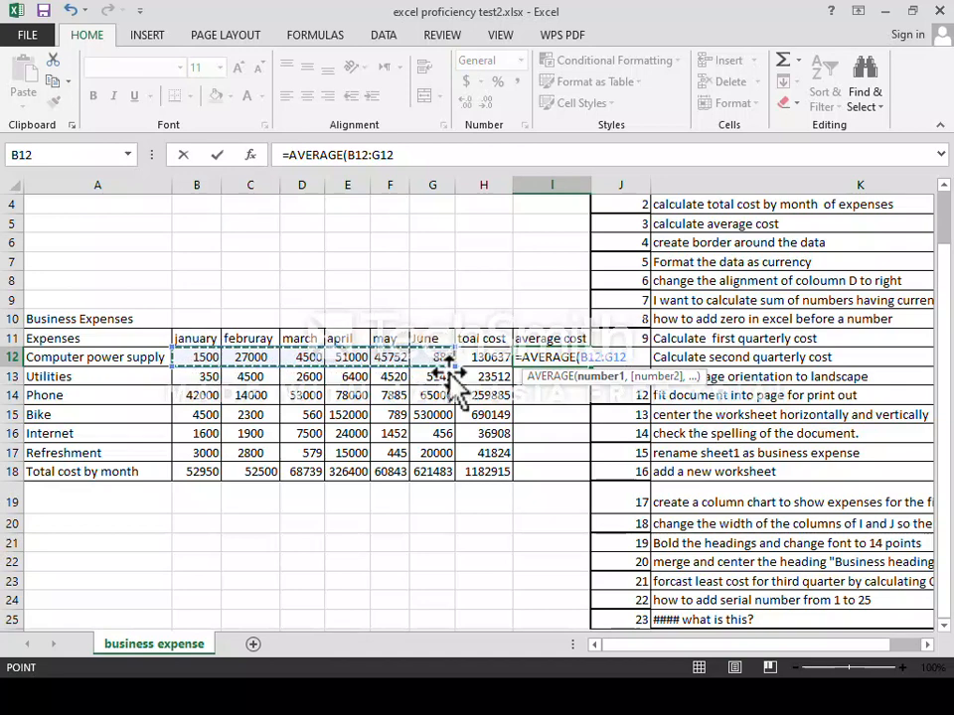
key("Return")
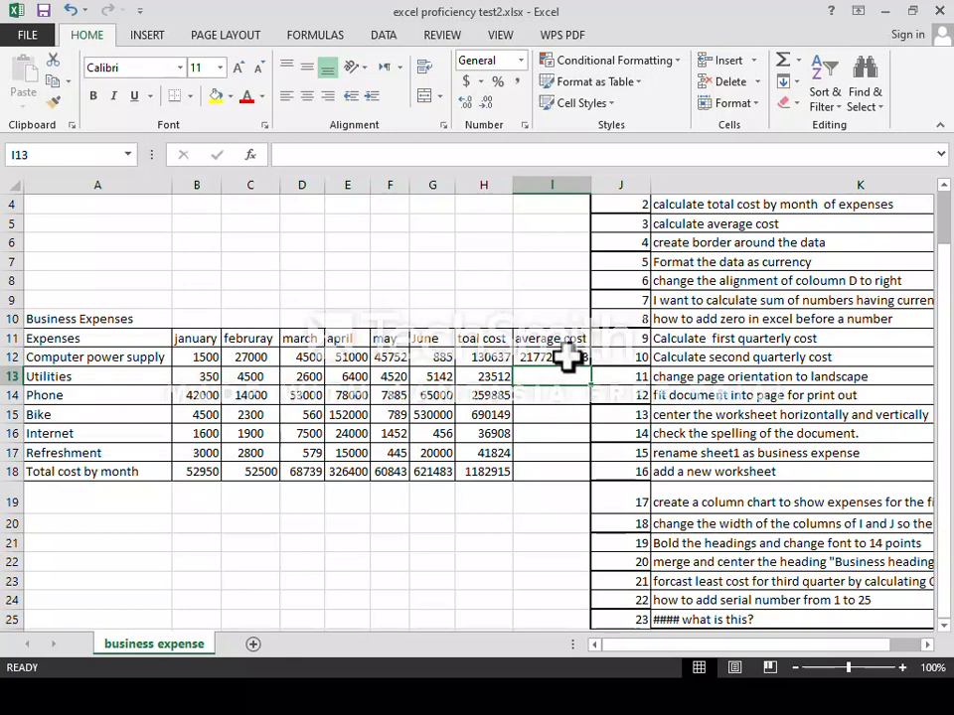
Adjust I12's decimal places so the average displays as 21772.83.
left_click(568, 360)
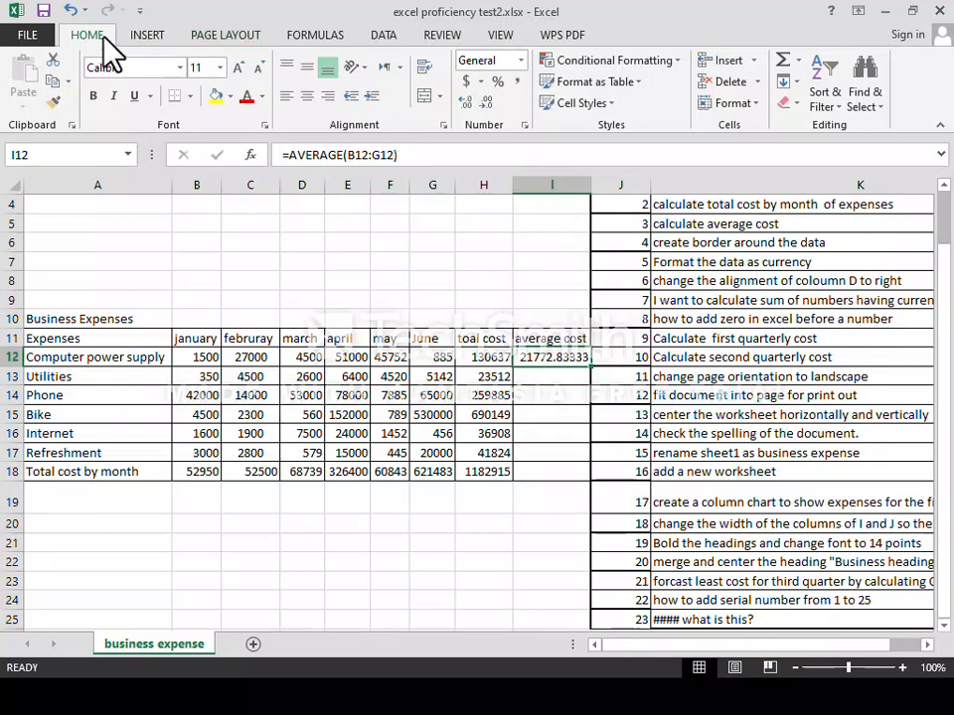
left_click(487, 119)
left_click(489, 120)
left_click(491, 121)
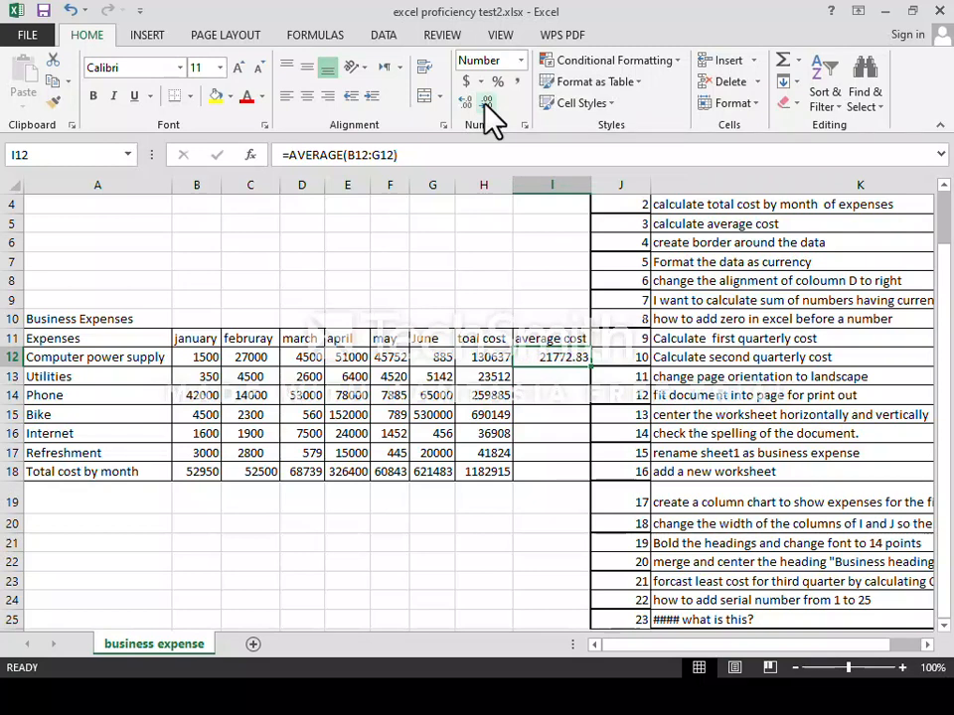
left_click(488, 103)
left_click(467, 104)
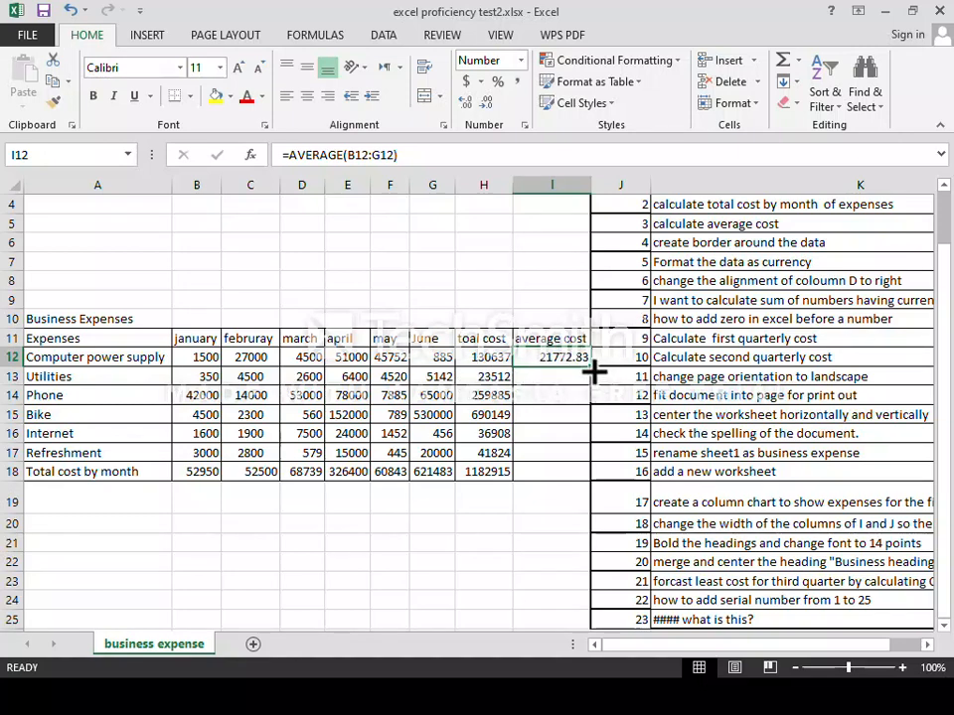
Fill the AVERAGE formula from I12 down to I18.
left_click_drag(594, 370, 590, 479)
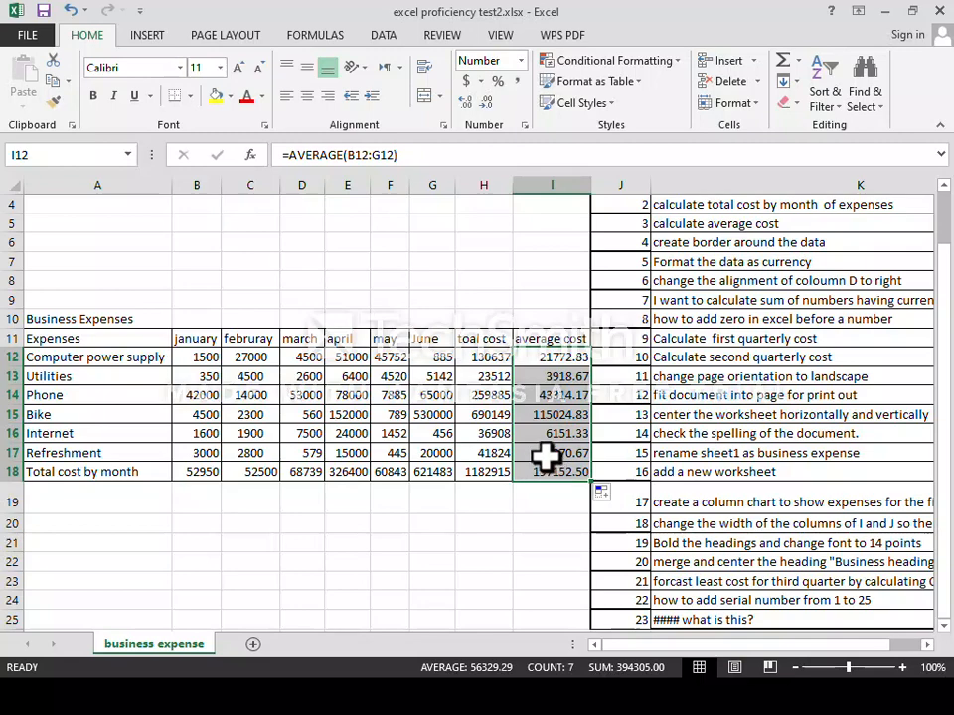
scroll(685, 362, "up", 1)
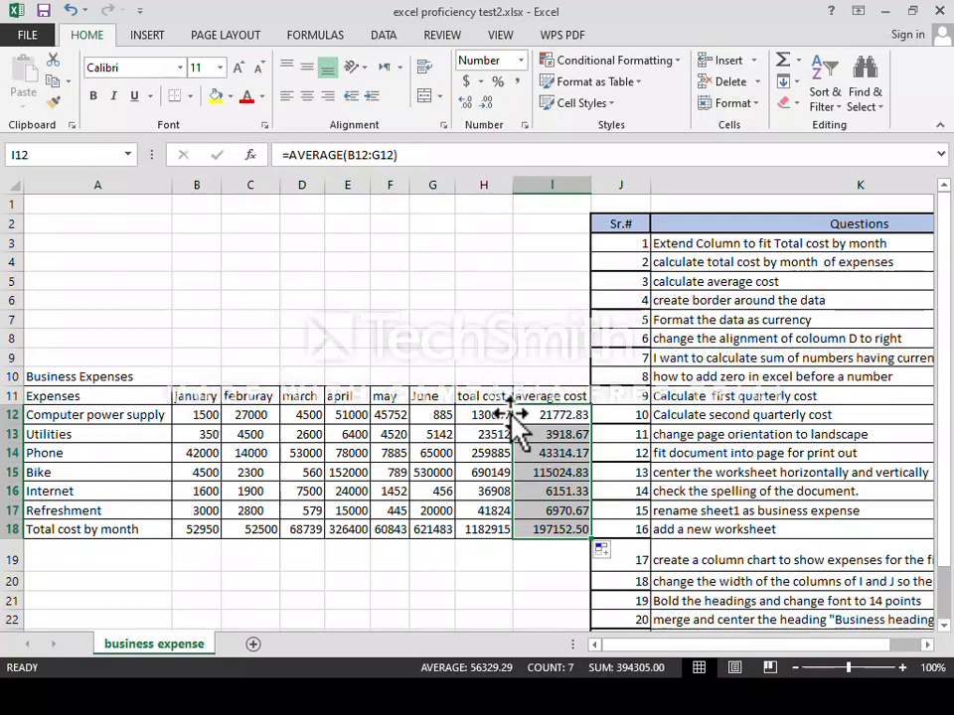
left_click(99, 398)
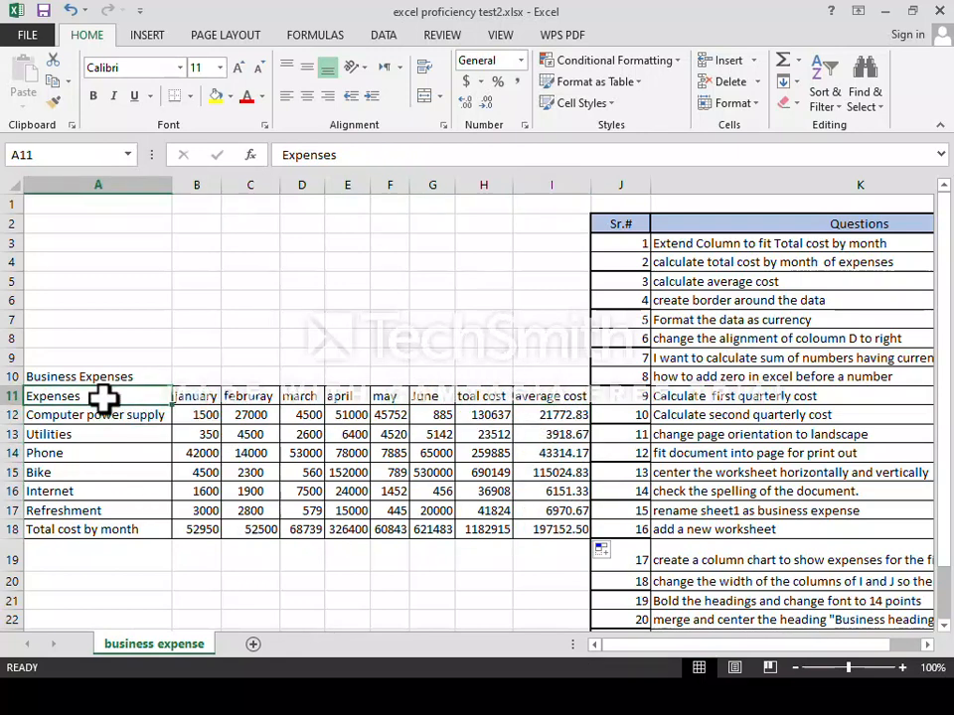
Apply All Borders to the whole expenses table, A11:I18.
left_click_drag(87, 396, 537, 527)
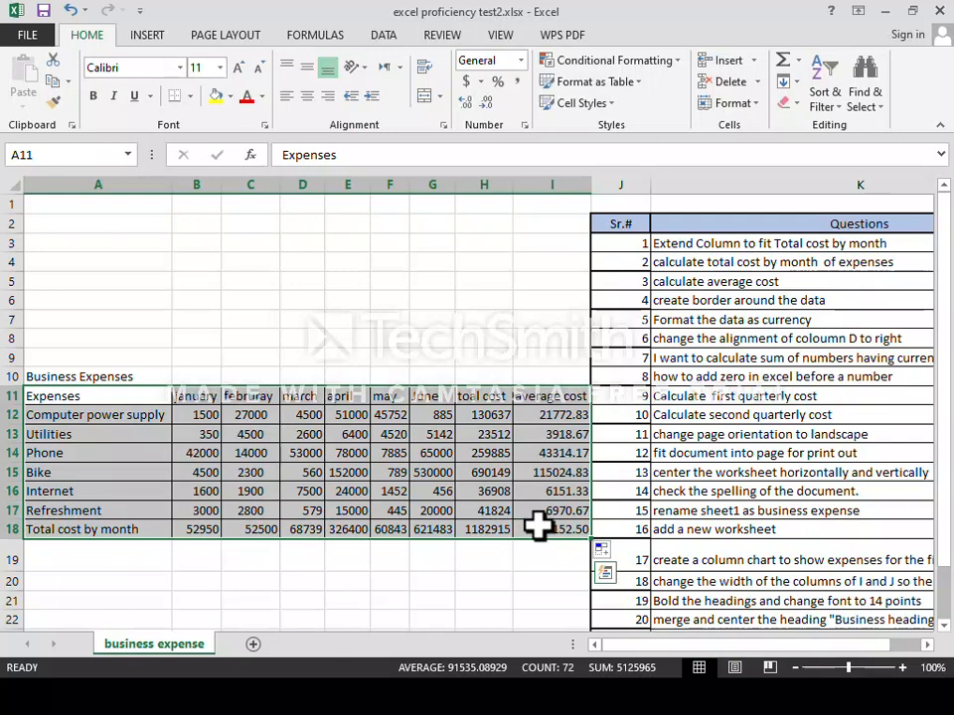
left_click(191, 97)
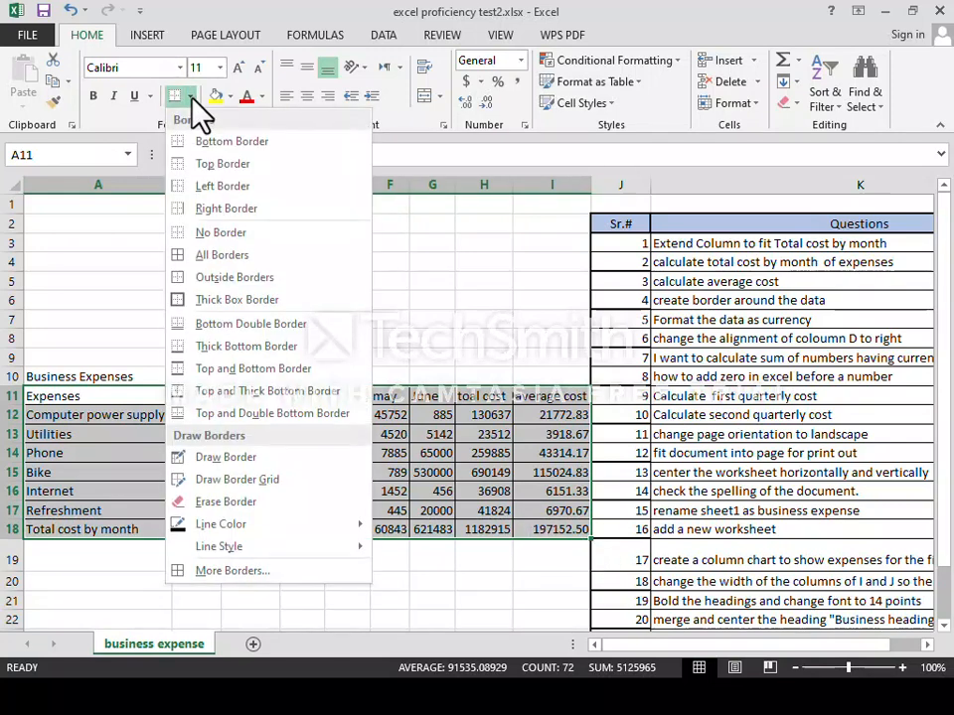
left_click(216, 257)
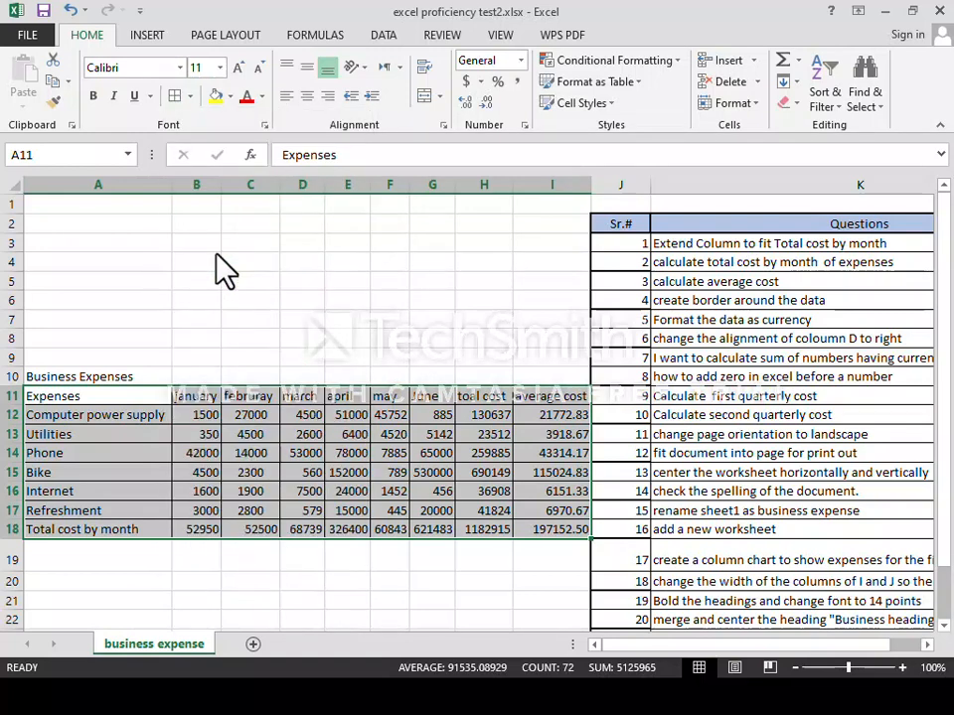
left_click(95, 264)
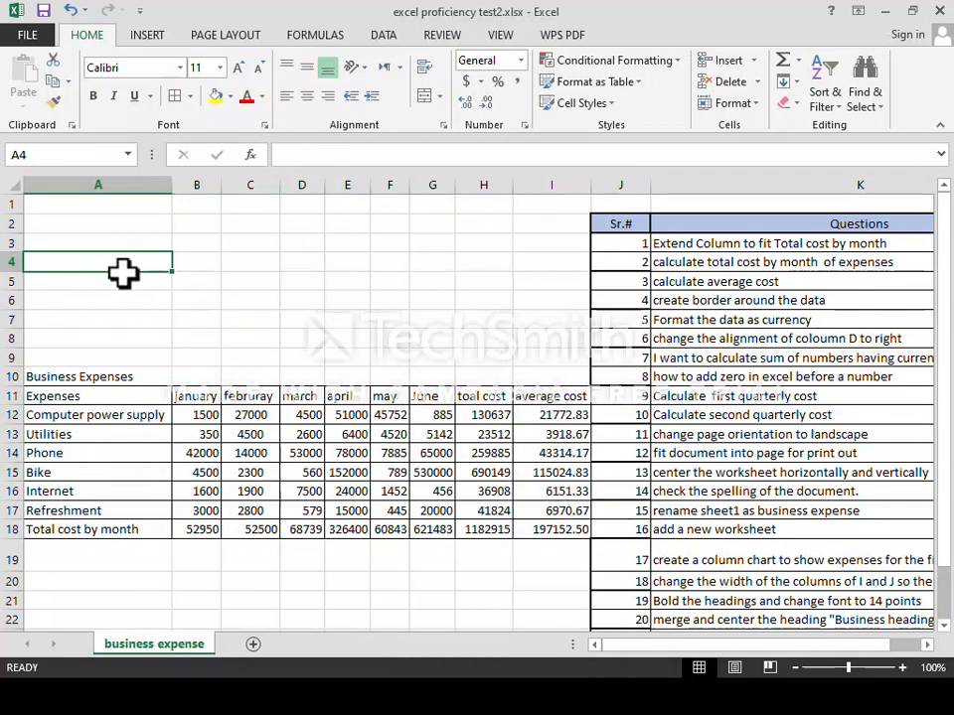
Enter the values 12, 14 and 45 in cells A4 through C4.
type("12")
key("Tab")
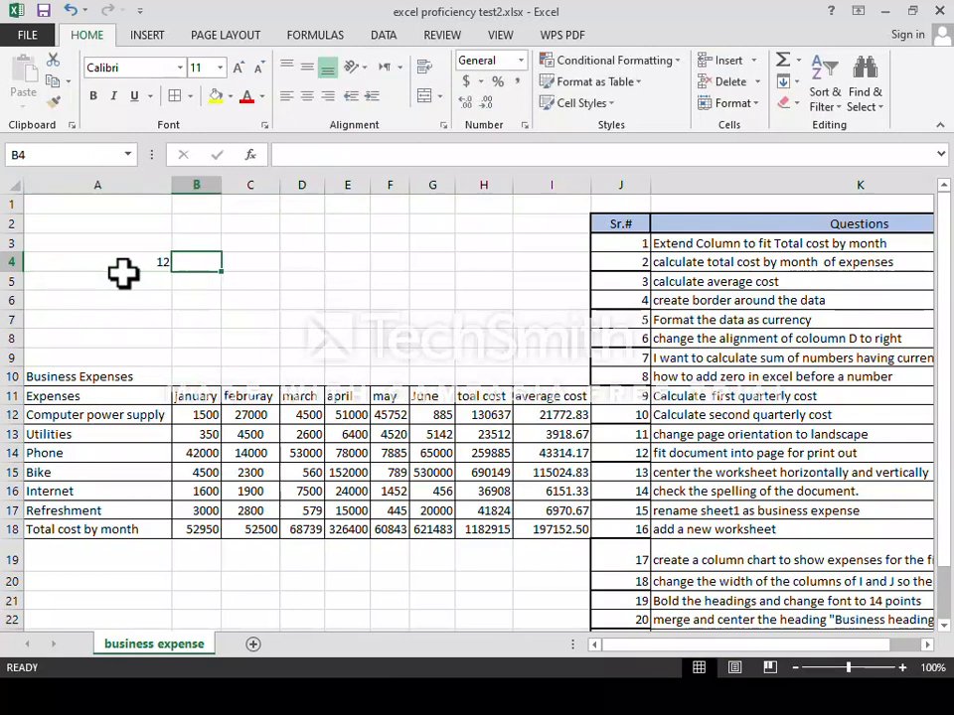
type("14")
key("Tab")
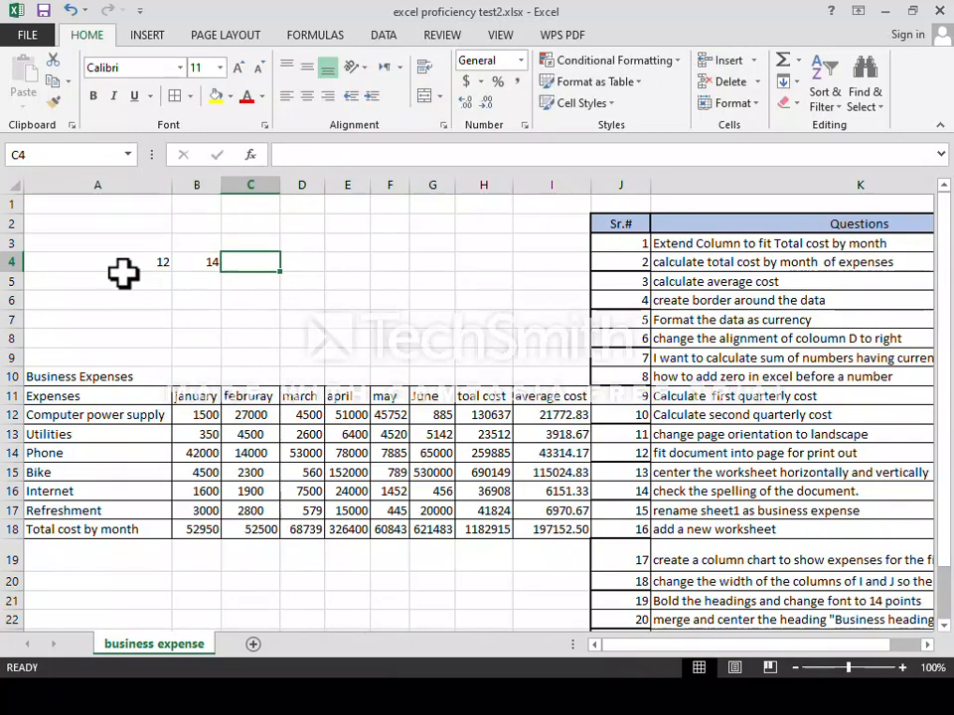
type("45")
key("Tab")
key("Left")
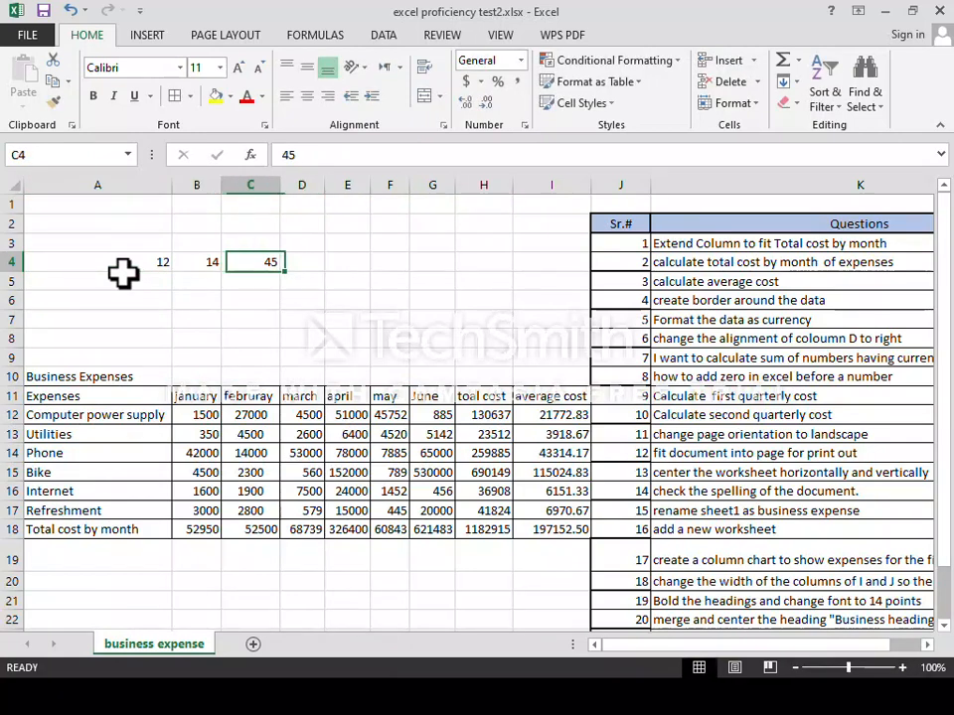
key("Left")
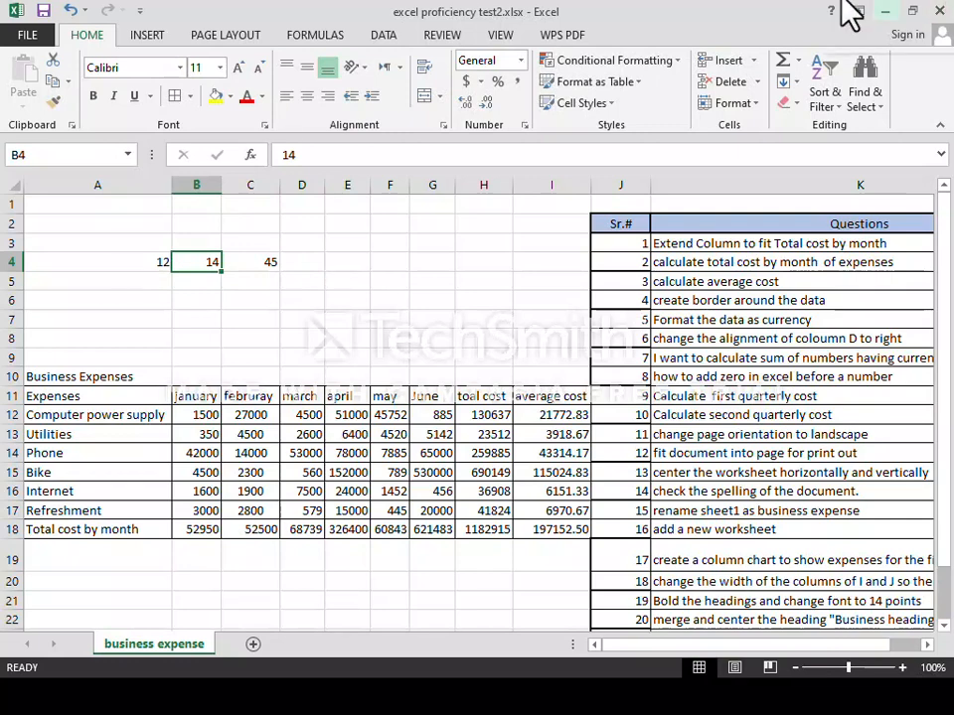
Apply All Borders to A4:C4, then click away to check them.
left_click(112, 263)
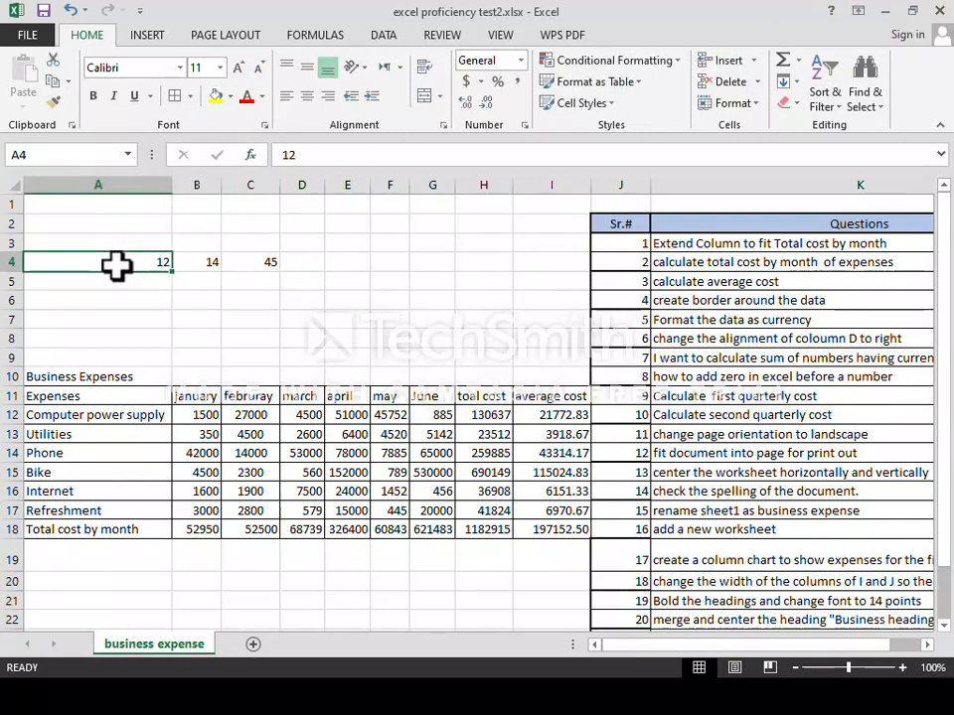
left_click_drag(142, 263, 251, 269)
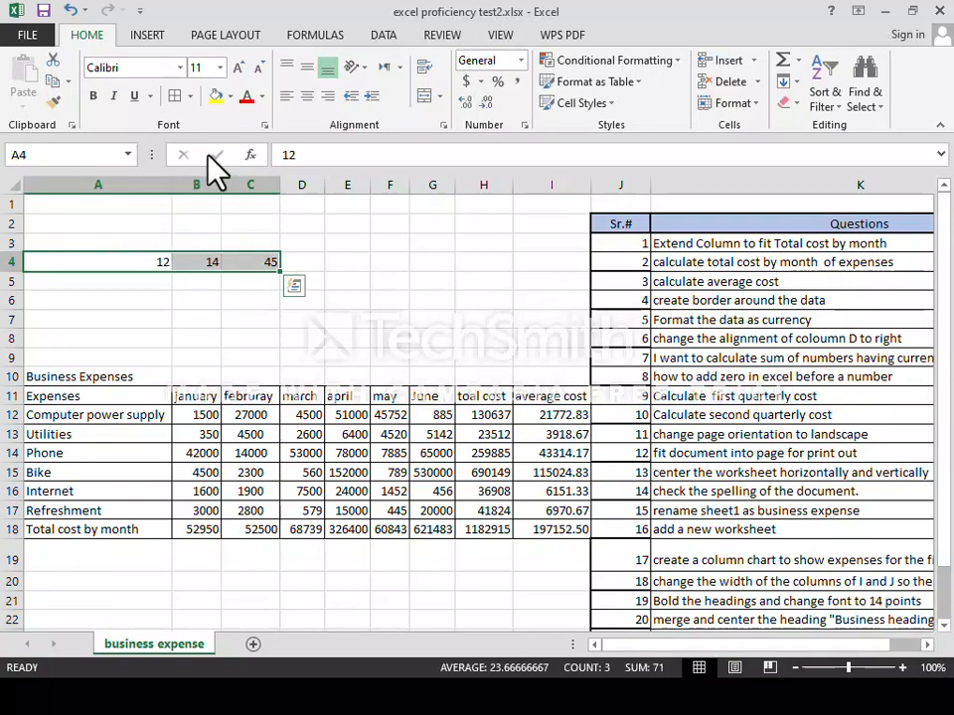
left_click(191, 96)
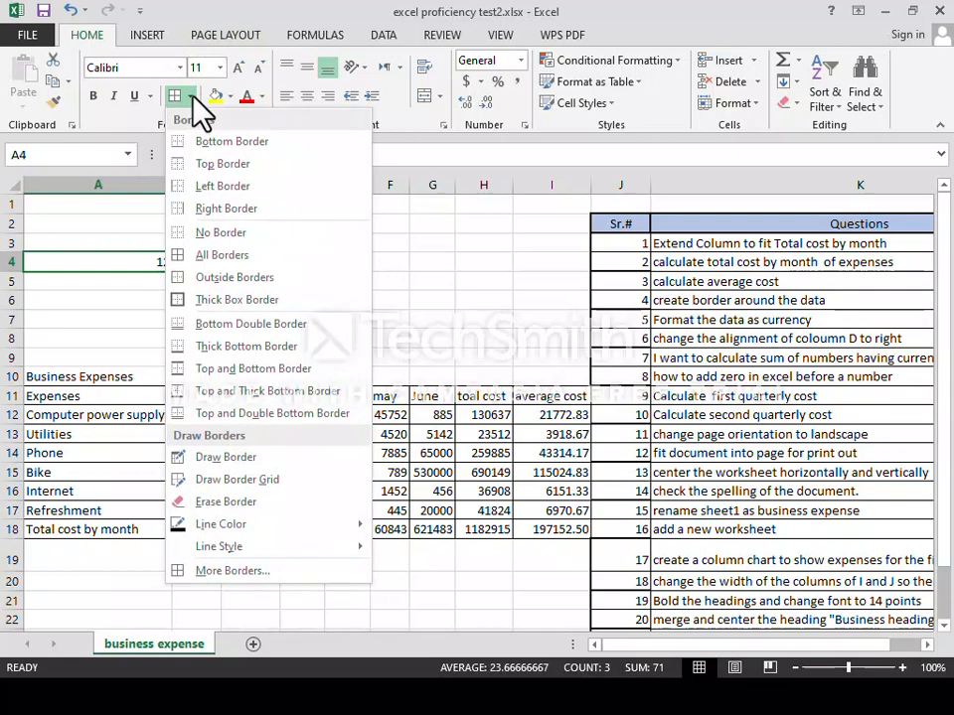
left_click(190, 96)
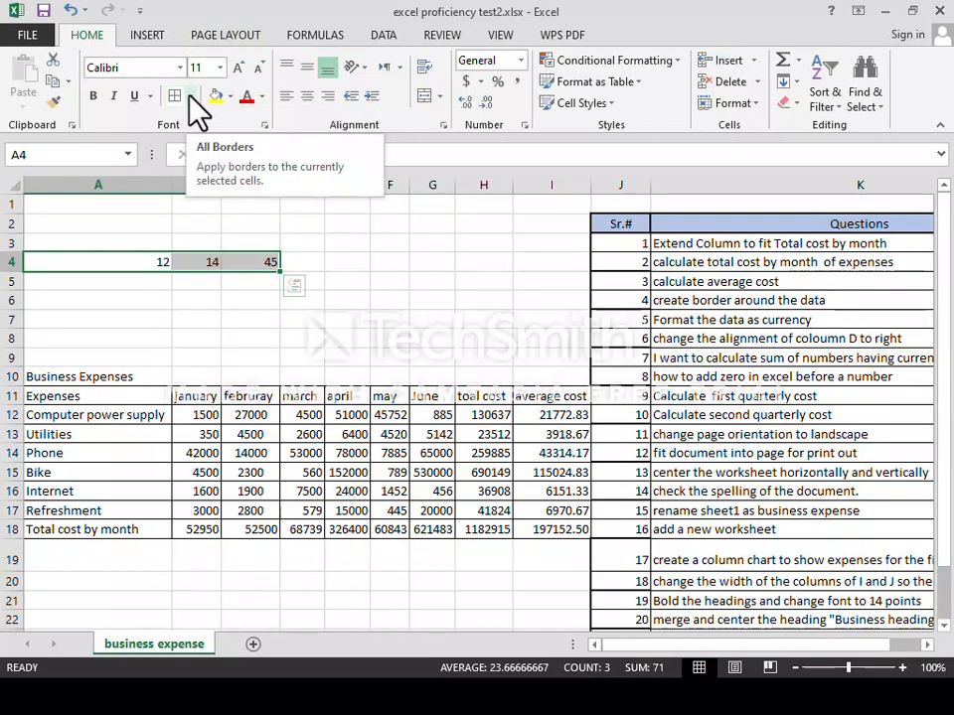
left_click(174, 97)
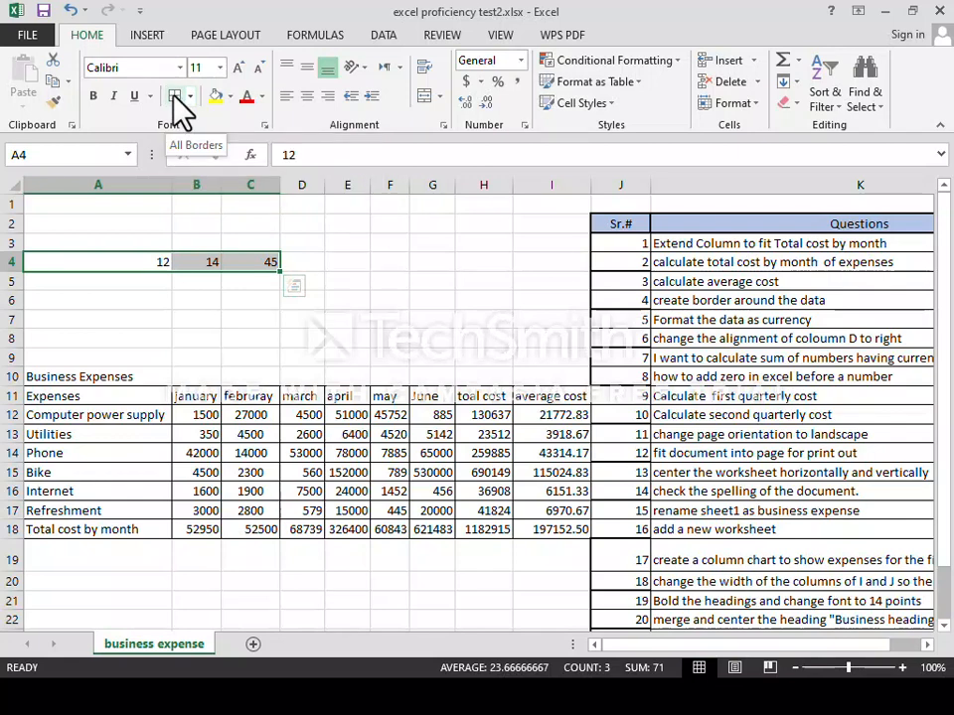
left_click(189, 96)
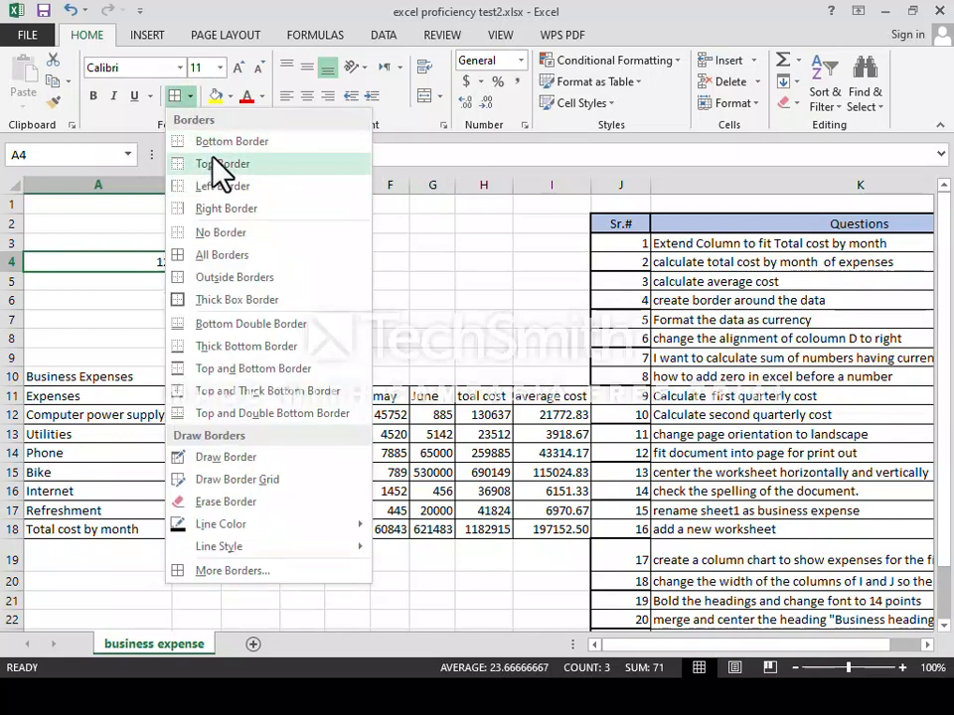
left_click(220, 255)
left_click(303, 245)
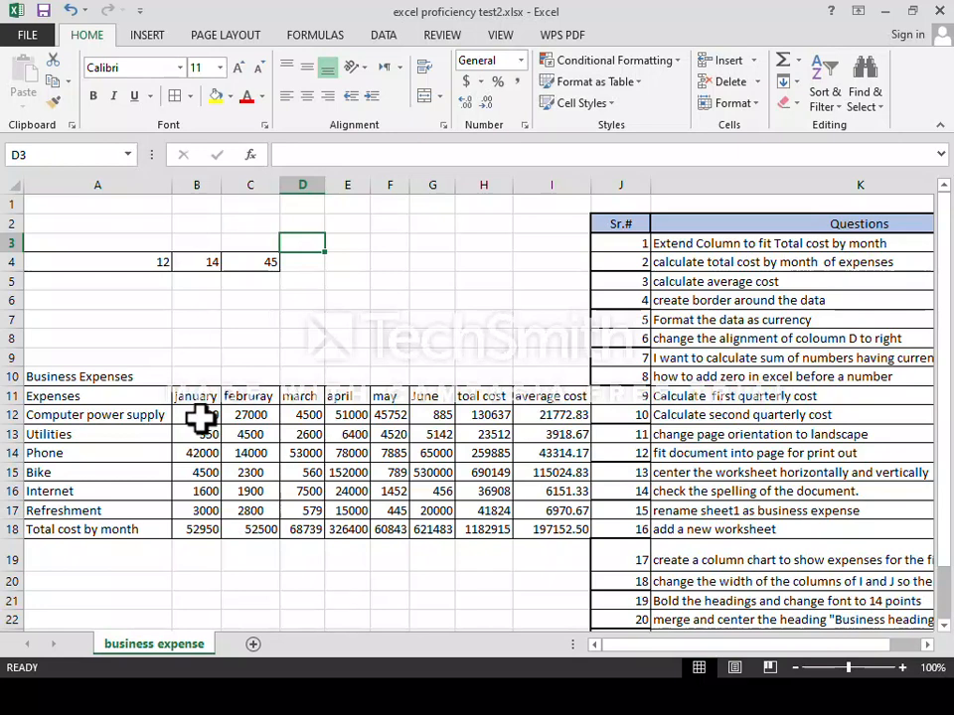
Apply the $ English (United States) Accounting format to expense figures B12:I18.
left_click_drag(199, 415, 573, 535)
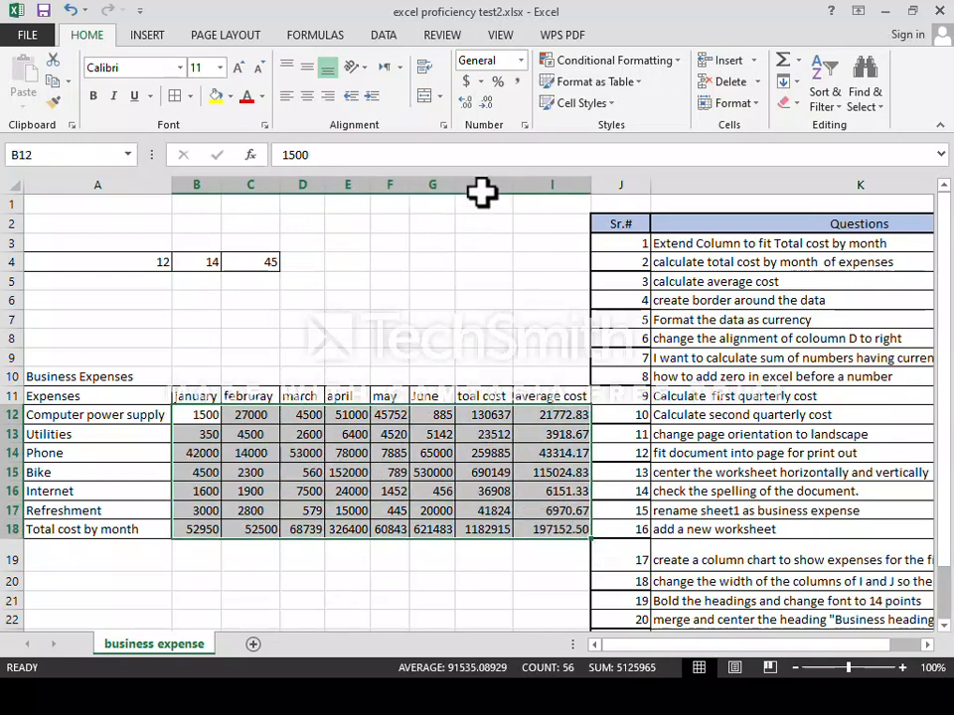
left_click(480, 81)
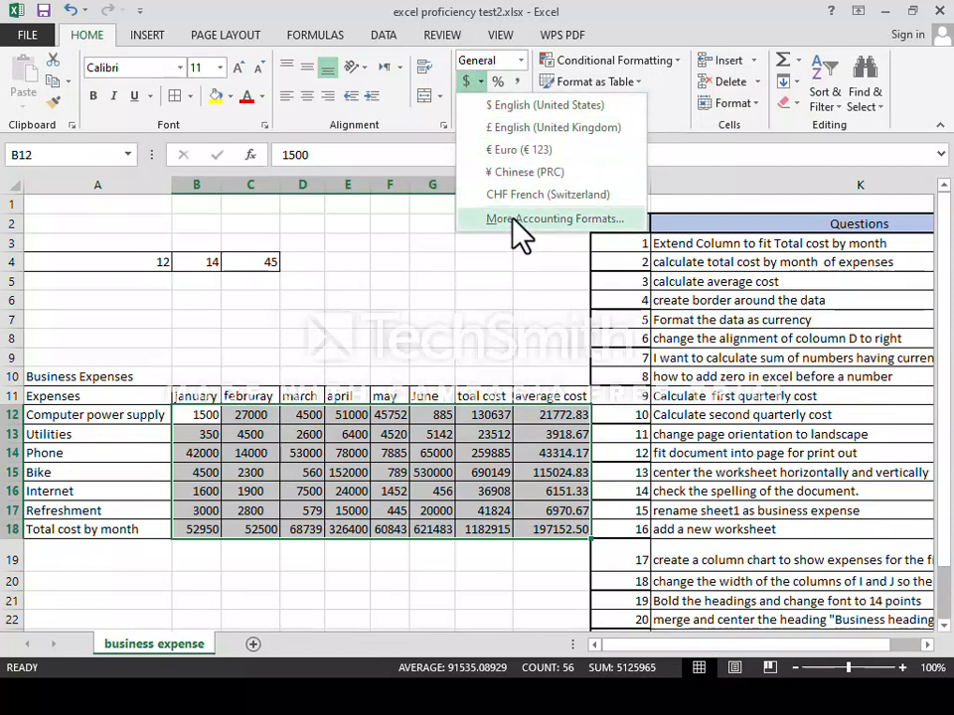
left_click(508, 107)
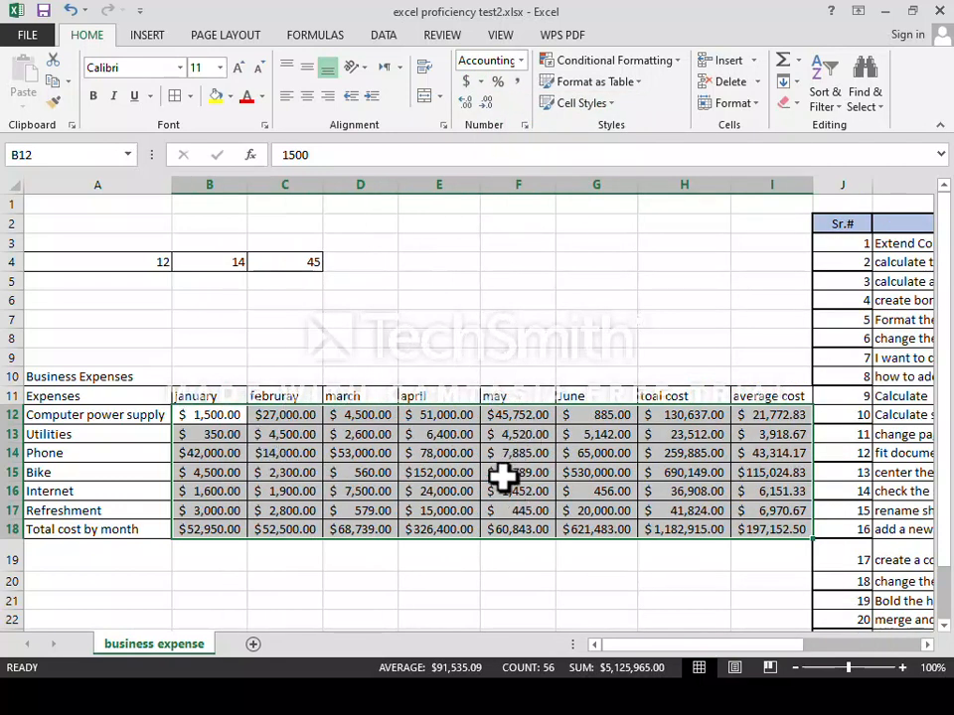
left_click(481, 81)
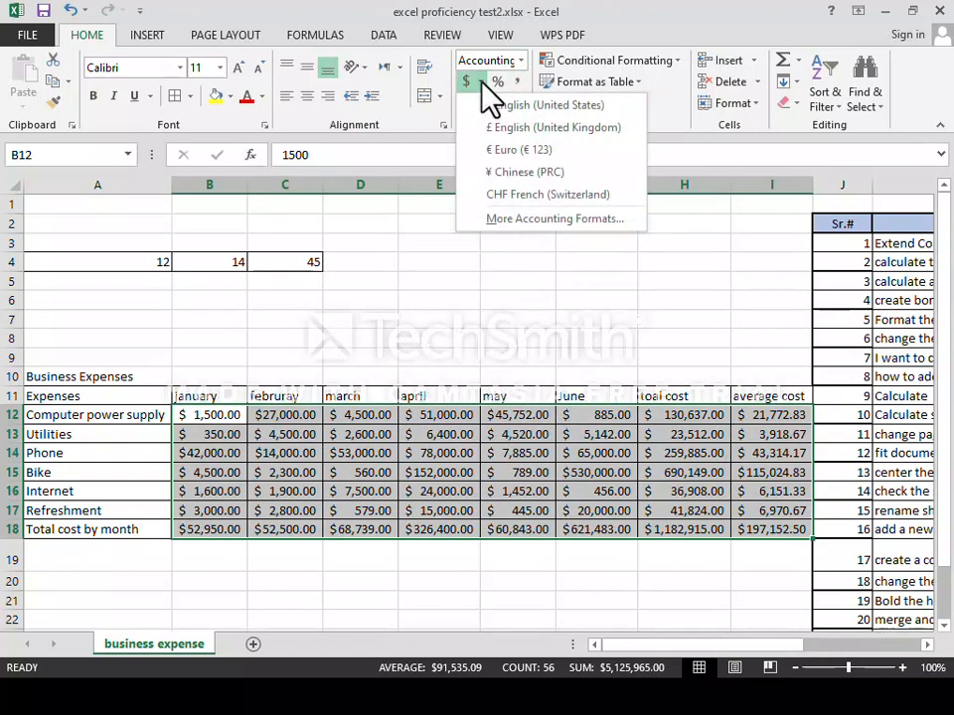
Switch B12:I18 to Accounting with the Rs Punjabi (Pakistan) symbol and 2 decimal places.
left_click(521, 221)
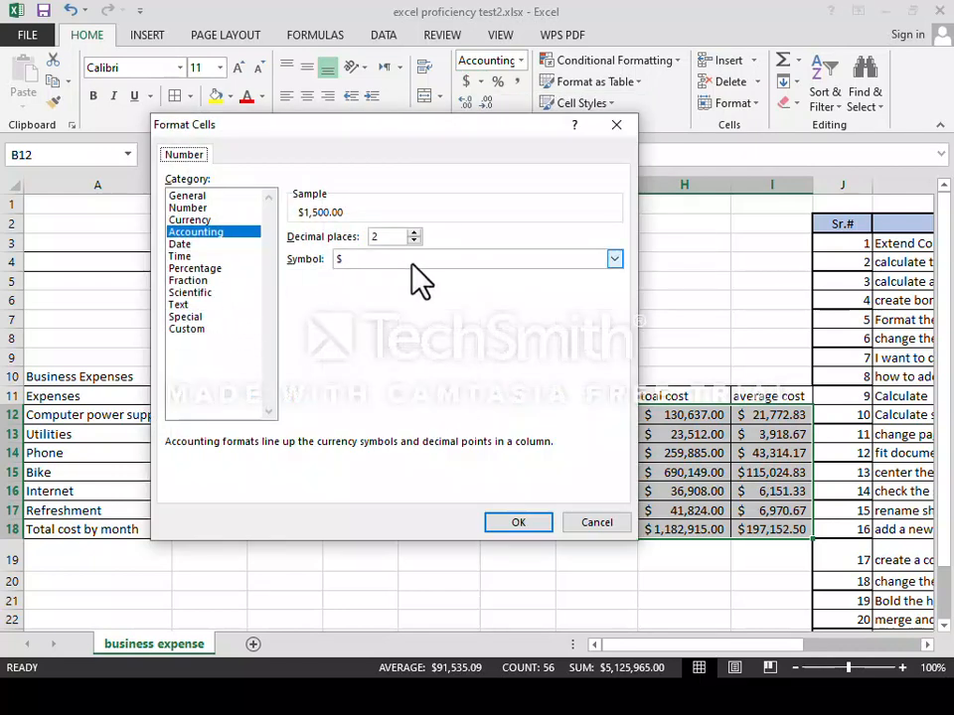
left_click(615, 258)
scroll(474, 312, "down", 1)
scroll(462, 320, "down", 4)
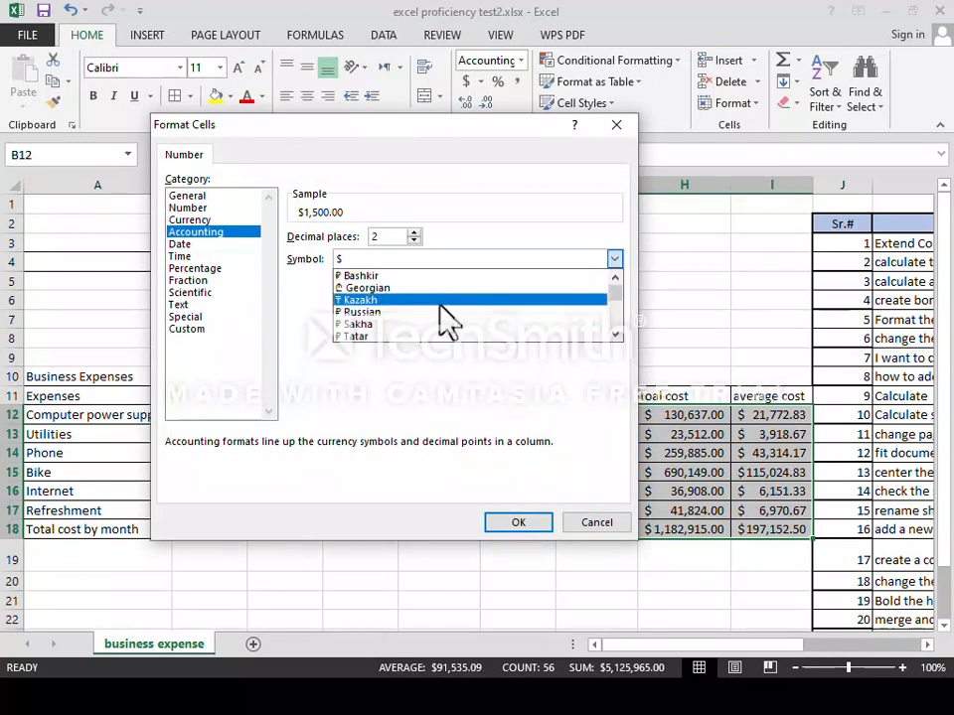
scroll(437, 320, "down", 10)
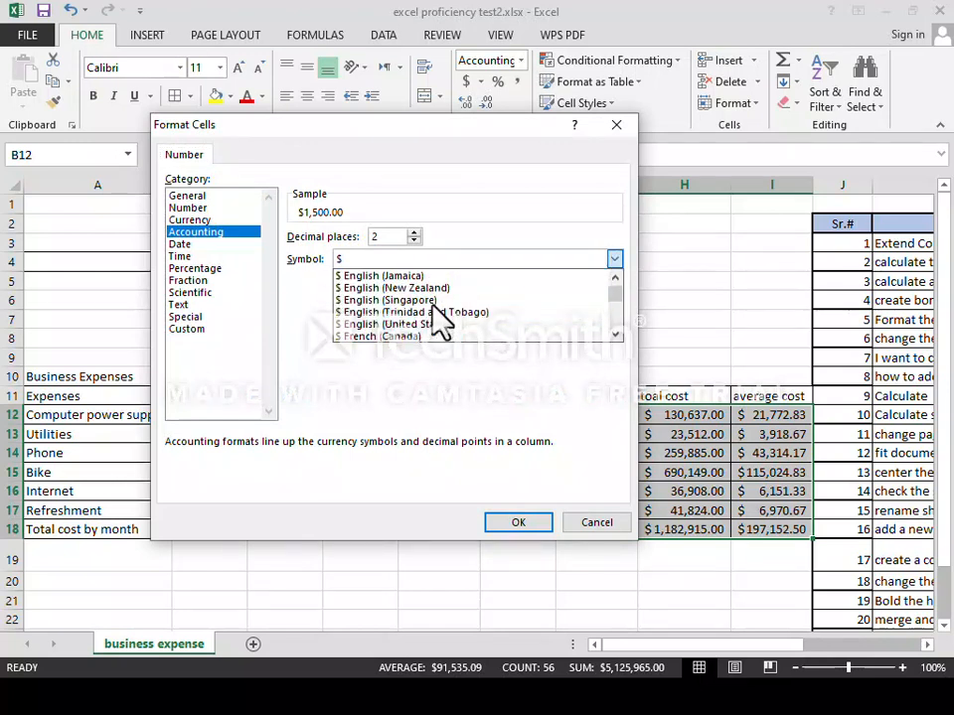
scroll(437, 320, "down", 10)
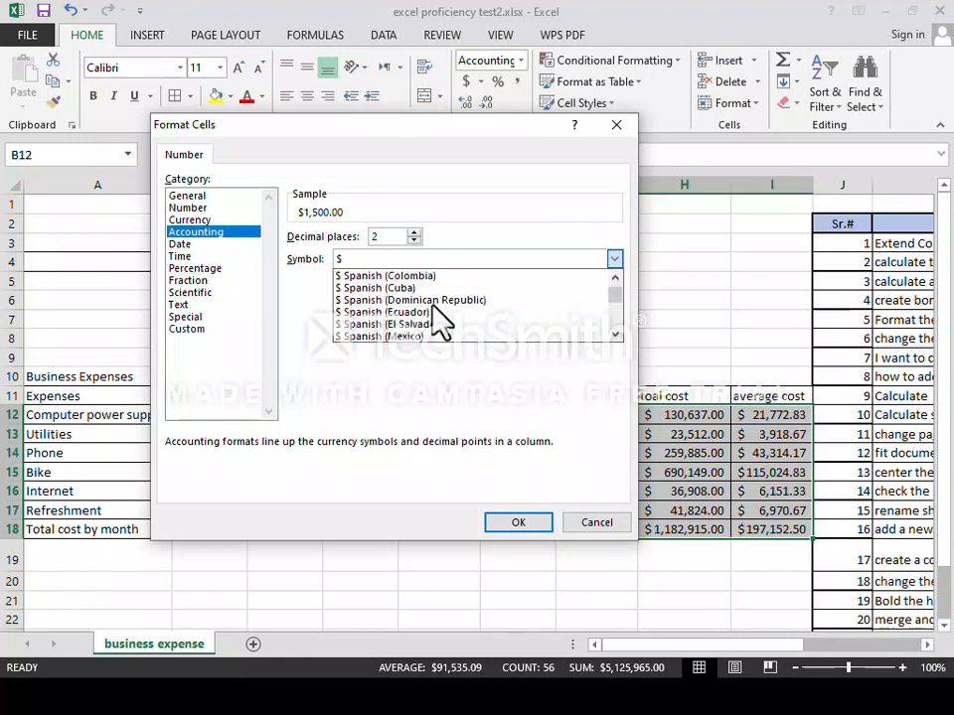
scroll(438, 320, "down", 10)
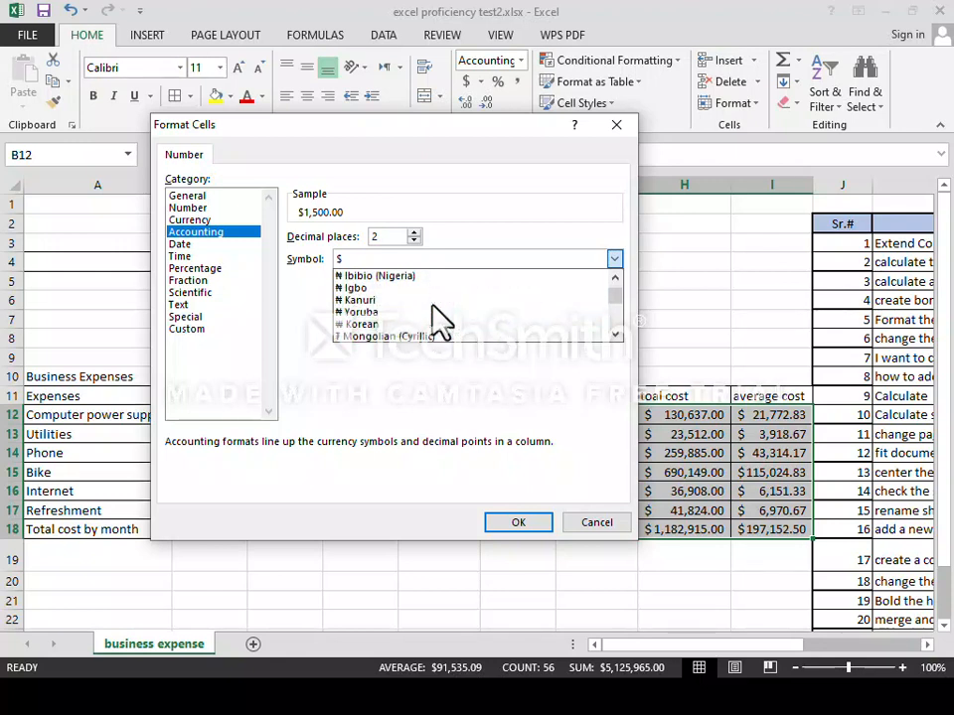
scroll(437, 320, "down", 10)
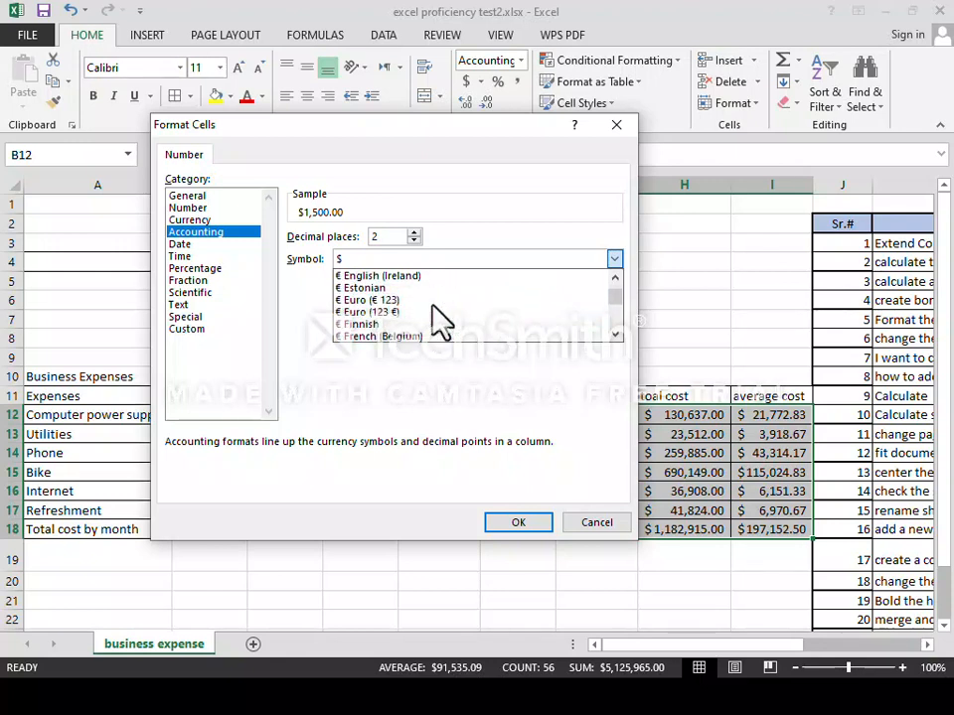
scroll(437, 320, "down", 10)
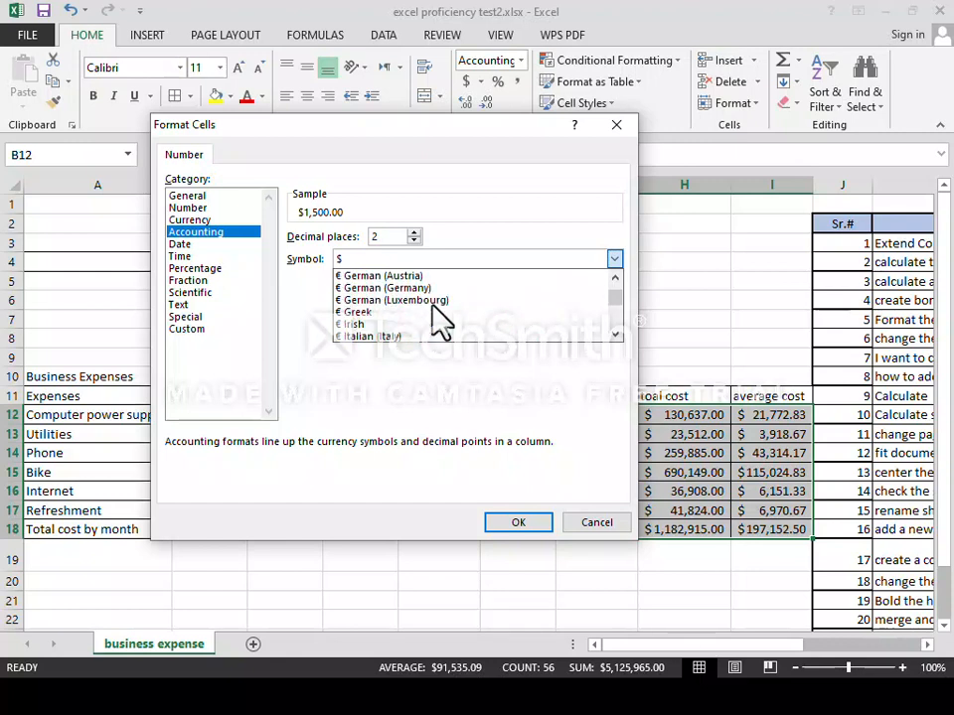
scroll(434, 306, "down", 5)
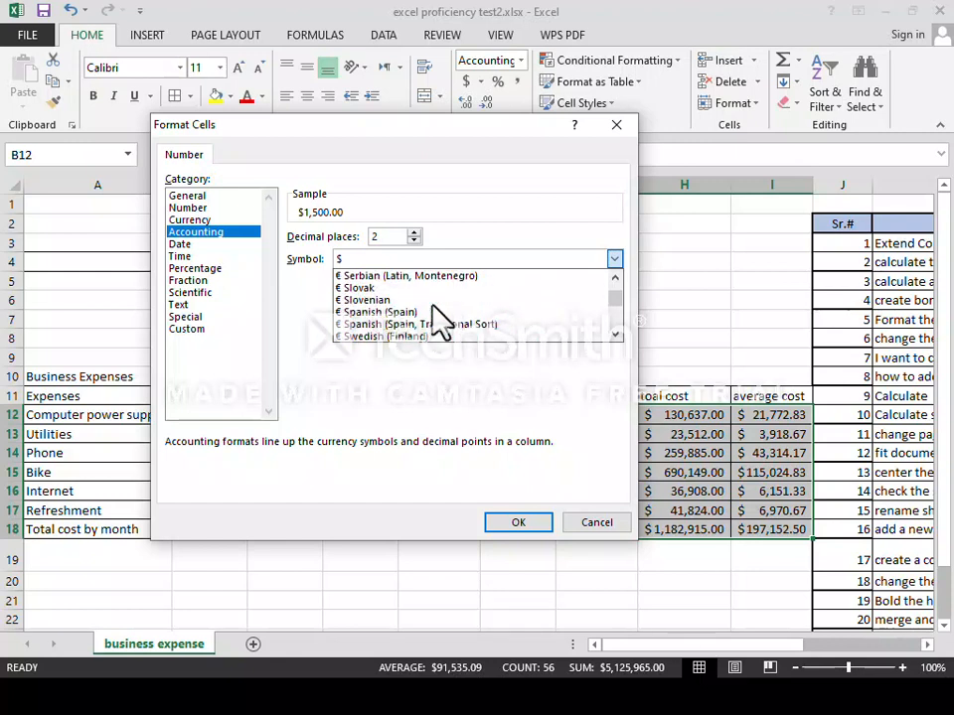
scroll(434, 306, "down", 4)
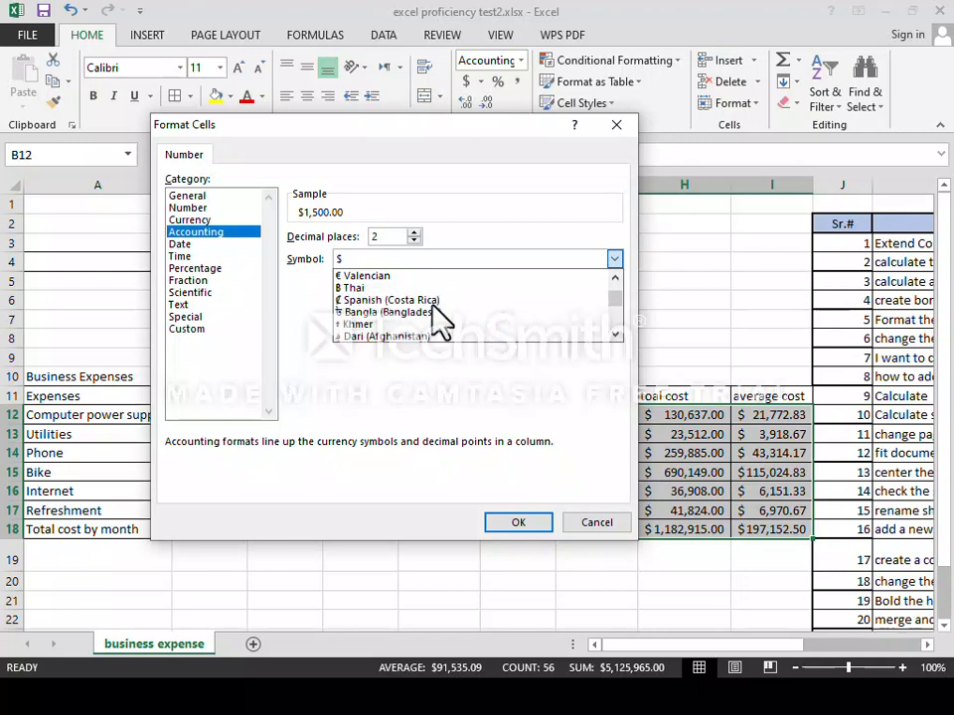
scroll(434, 320, "down", 4)
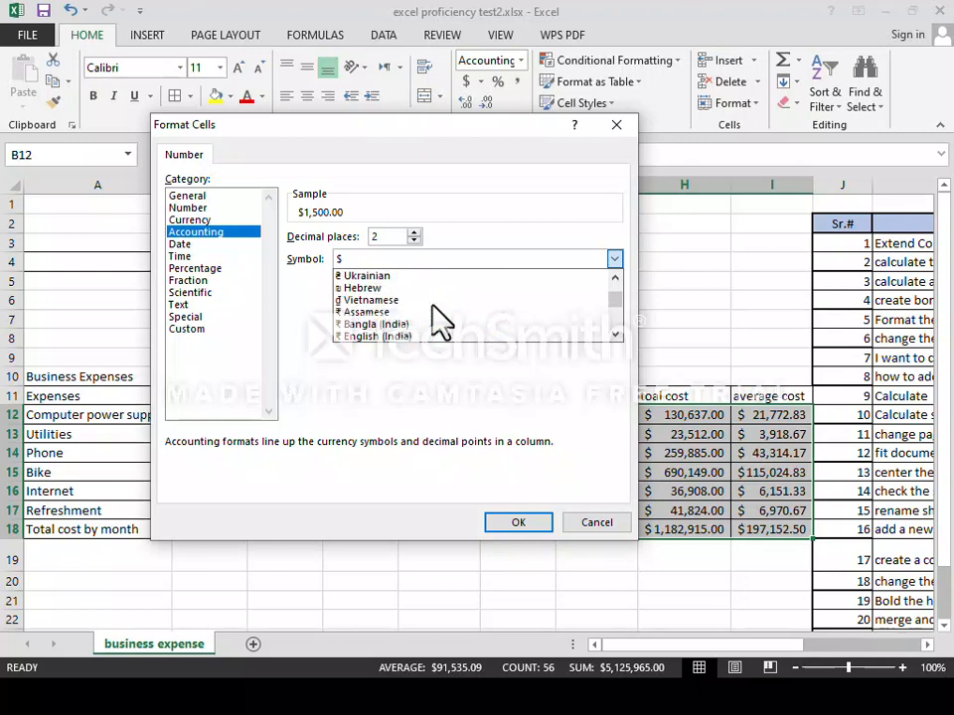
scroll(434, 320, "down", 4)
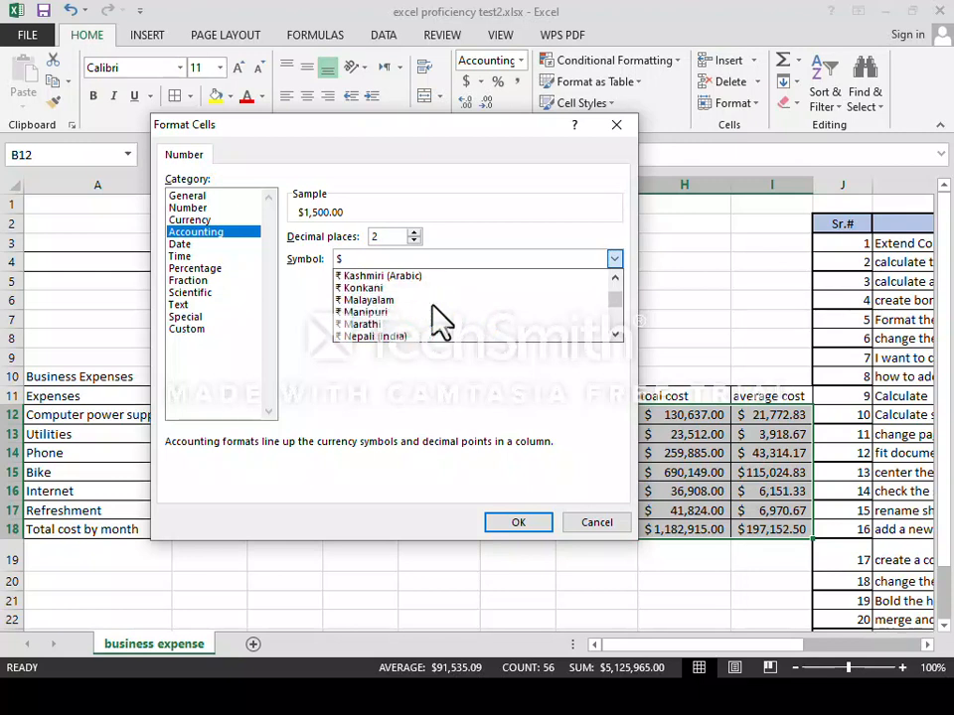
scroll(437, 320, "down", 1)
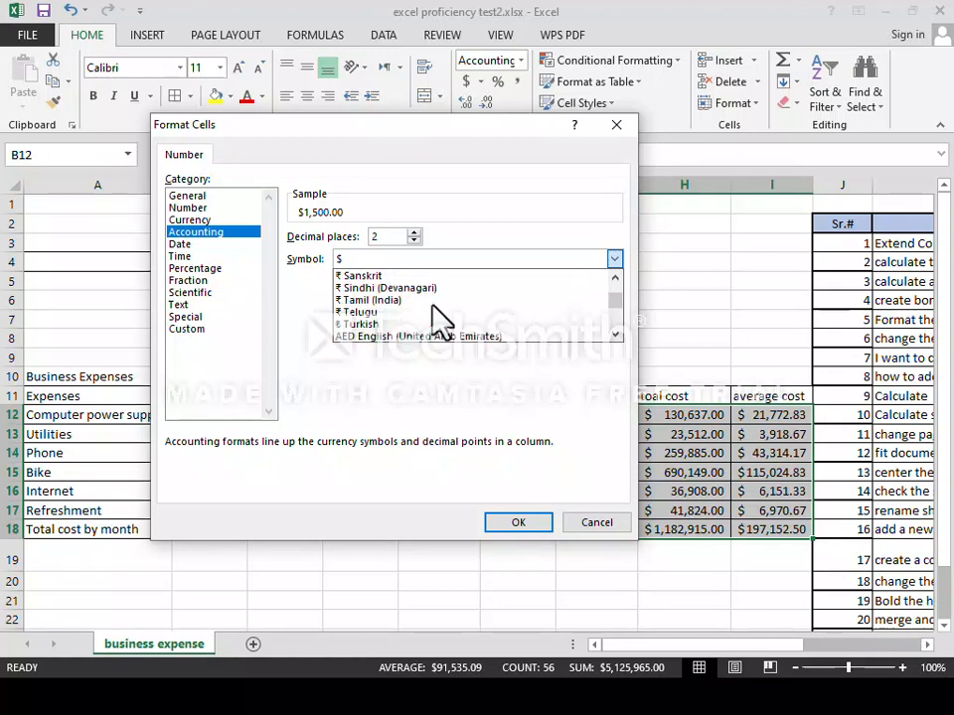
scroll(437, 320, "up", 1)
scroll(438, 318, "up", 1)
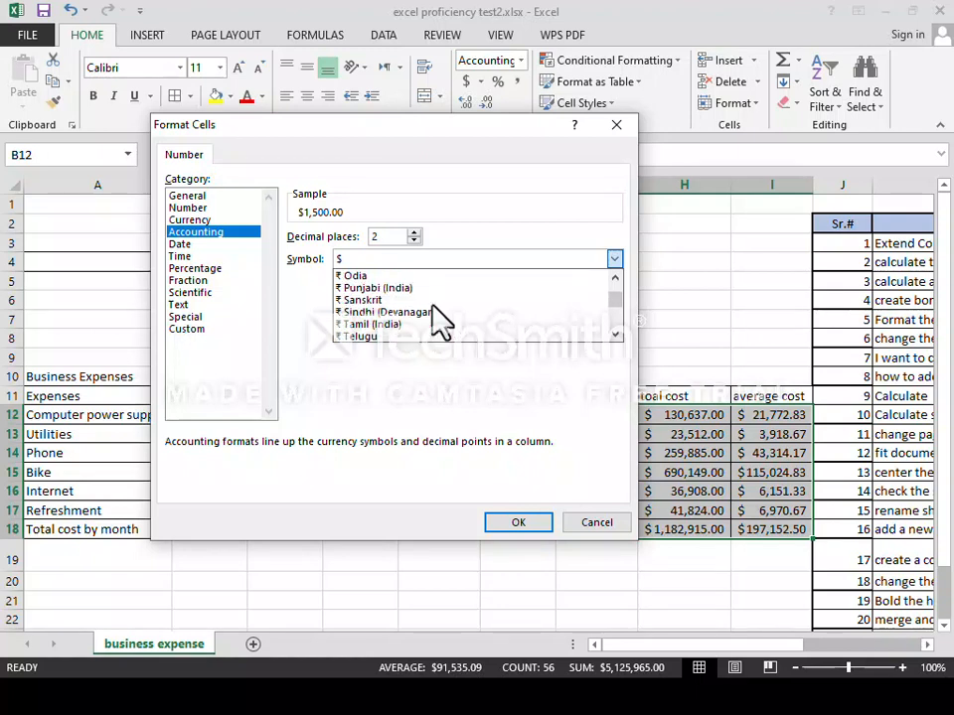
scroll(438, 318, "up", 1)
scroll(438, 317, "down", 5)
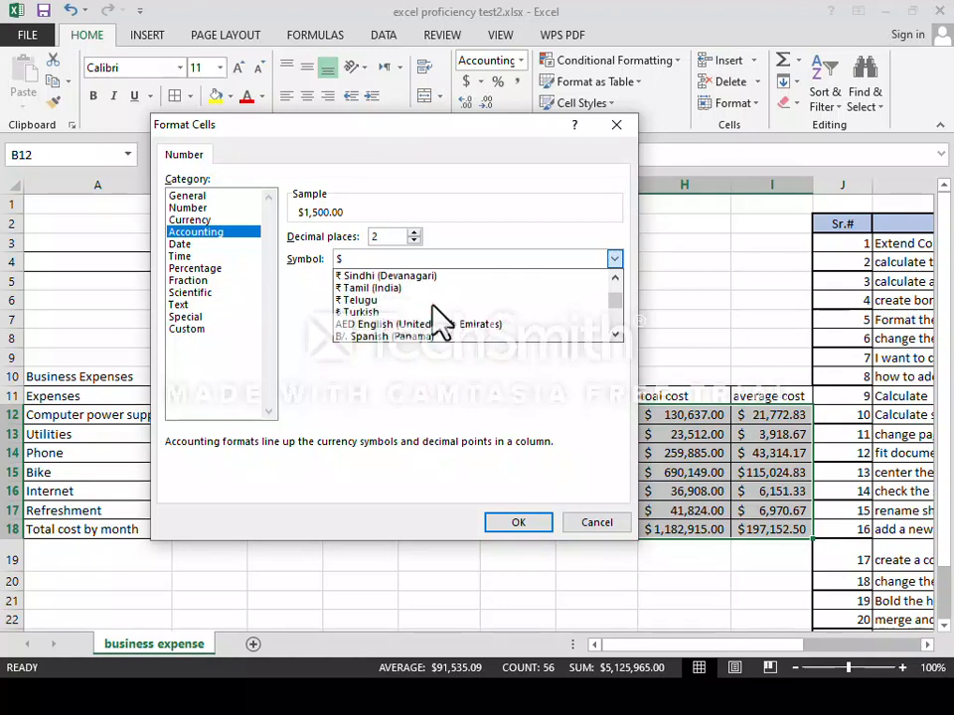
scroll(439, 320, "down", 1)
scroll(438, 320, "down", 8)
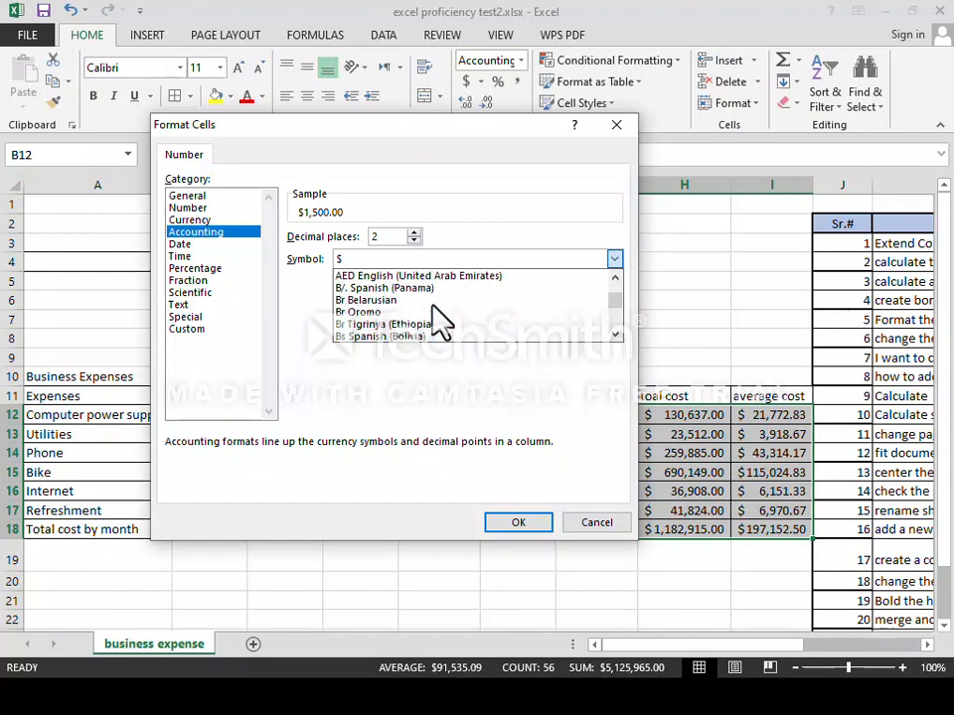
scroll(438, 320, "down", 8)
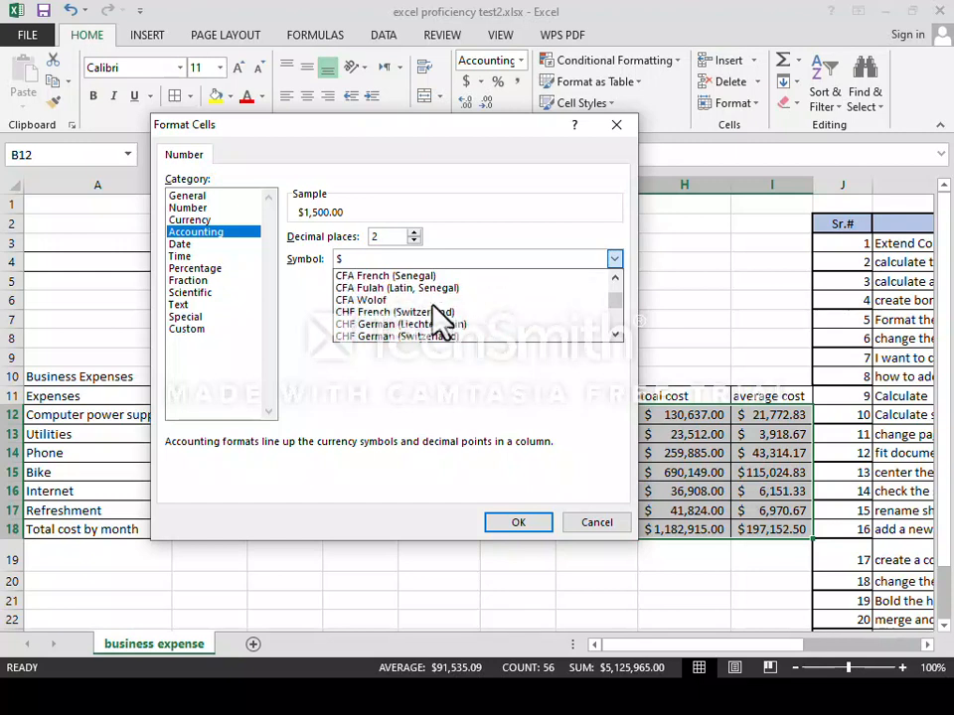
scroll(438, 319, "down", 12)
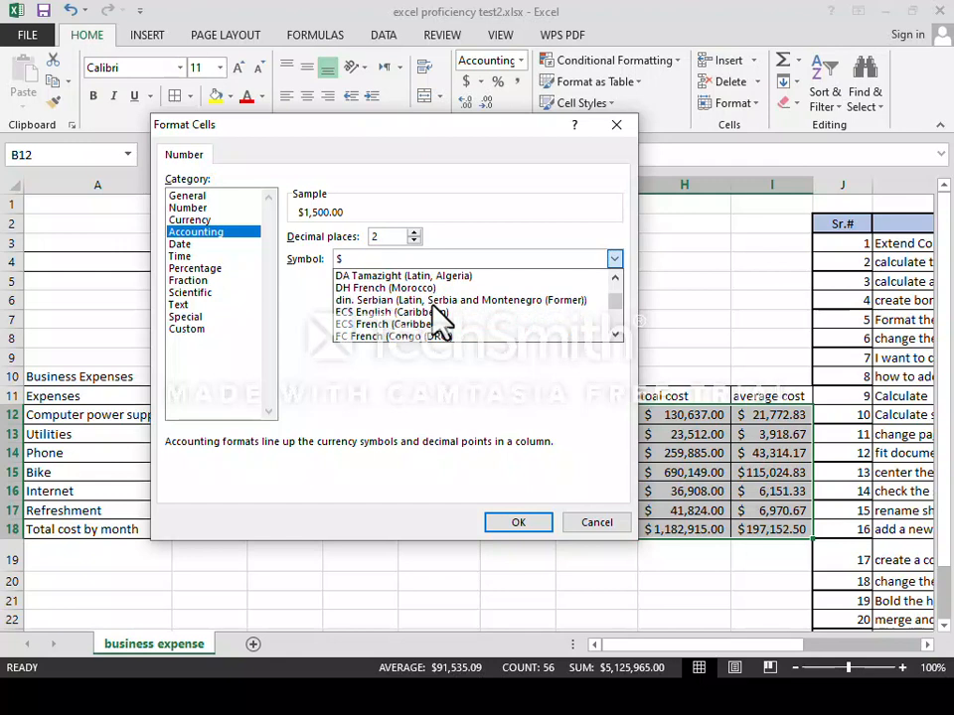
scroll(438, 320, "down", 12)
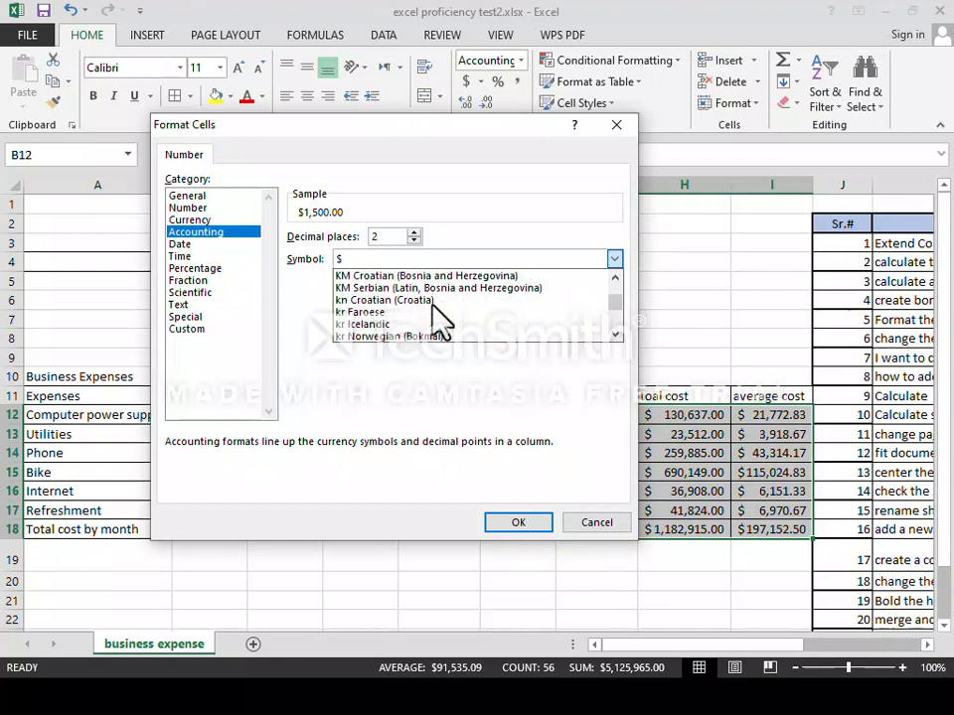
scroll(433, 306, "down", 15)
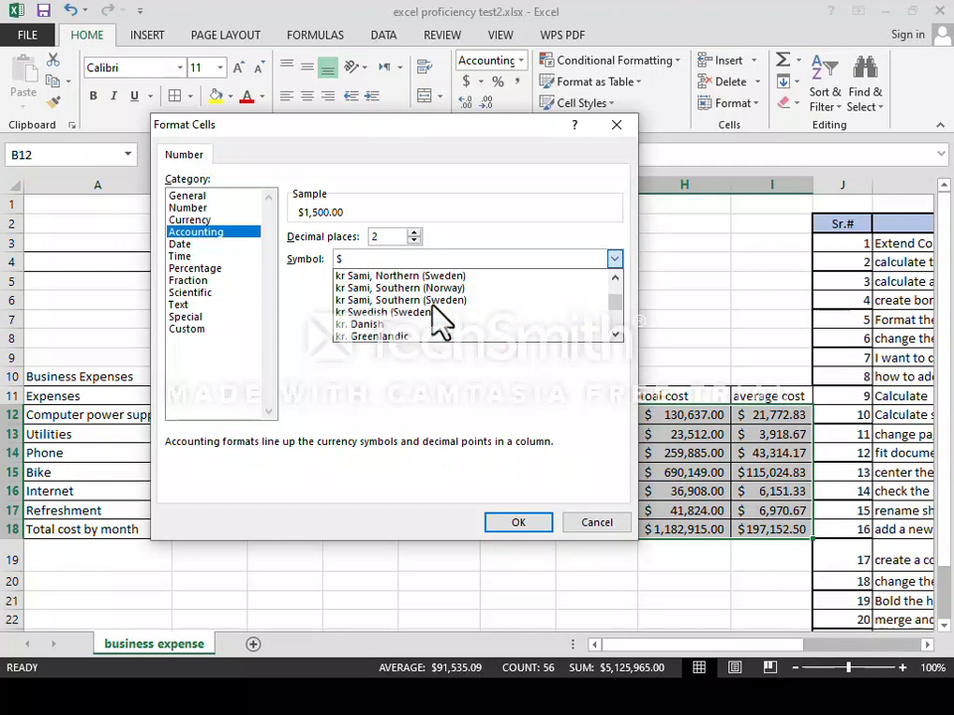
scroll(438, 320, "down", 15)
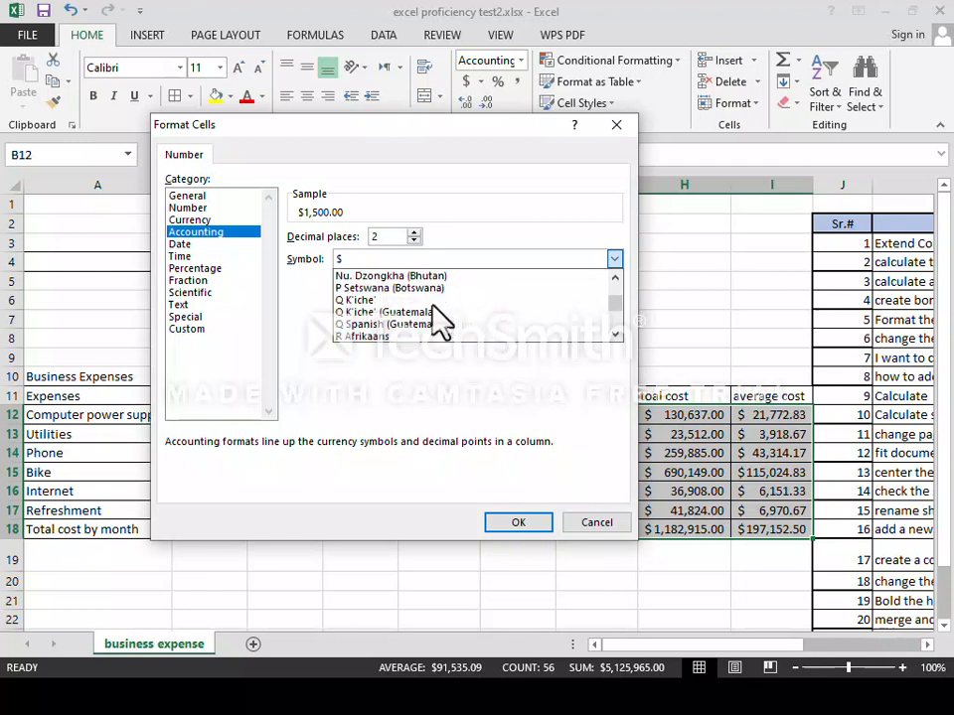
scroll(439, 319, "down", 10)
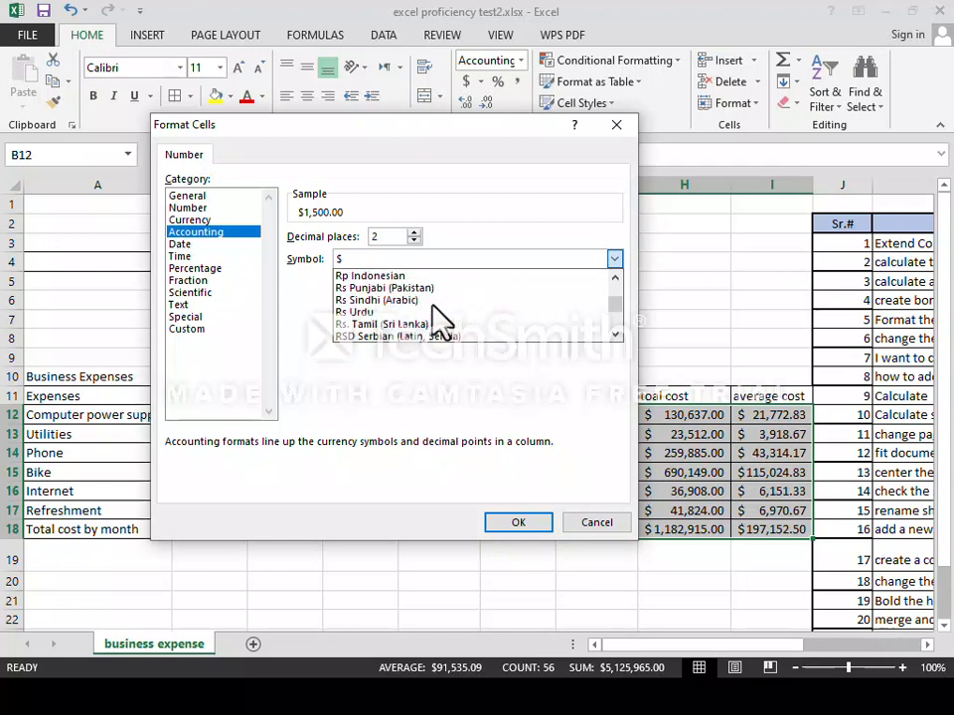
left_click(369, 291)
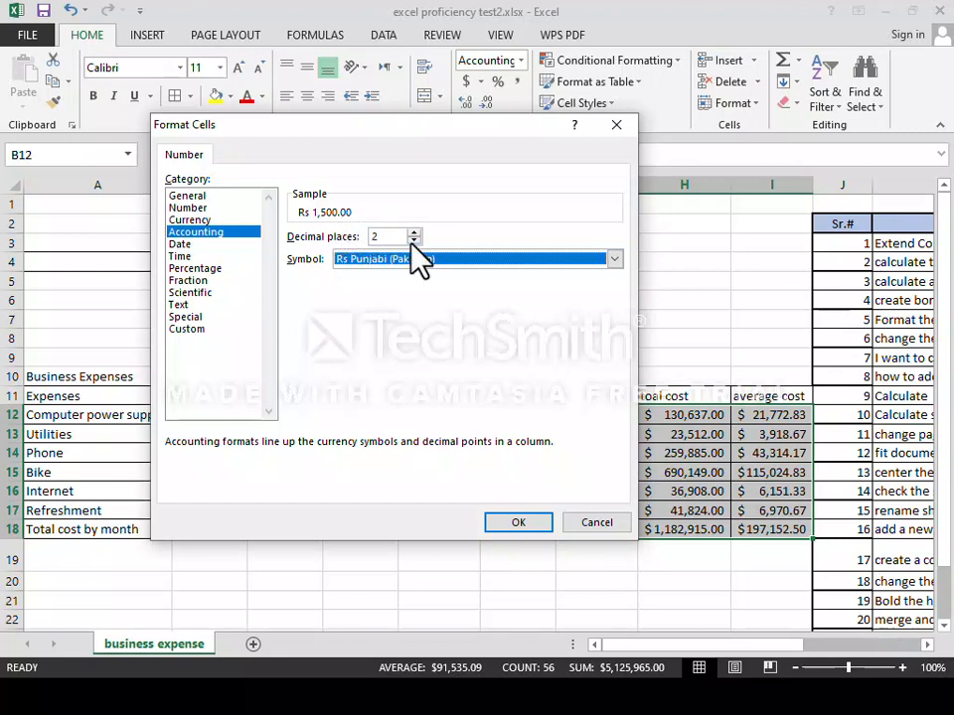
left_click(415, 237)
left_click(414, 241)
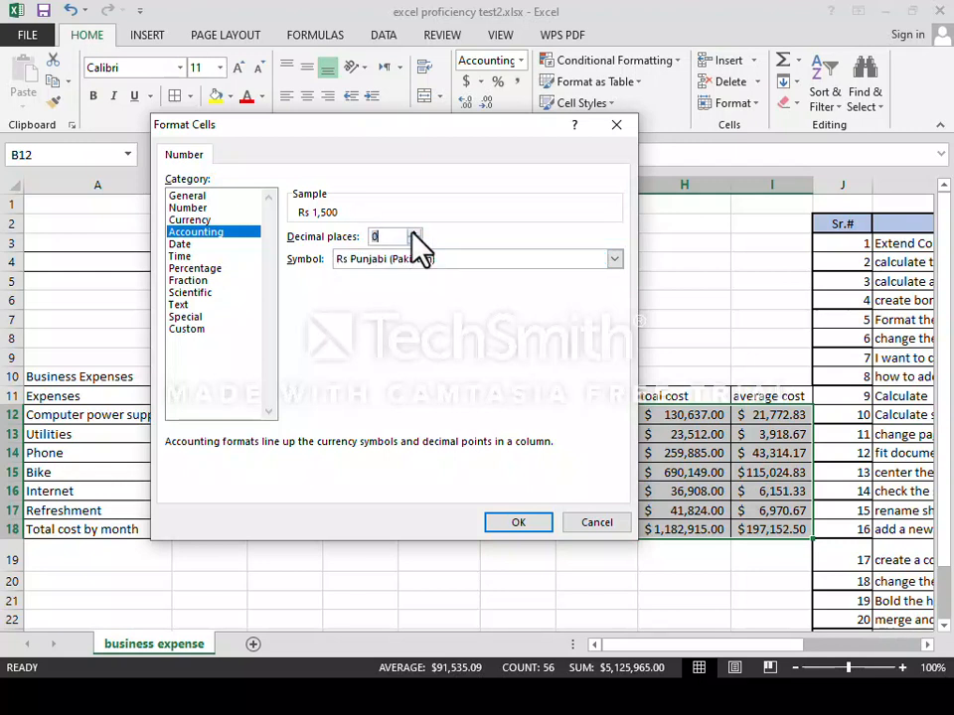
left_click(520, 521)
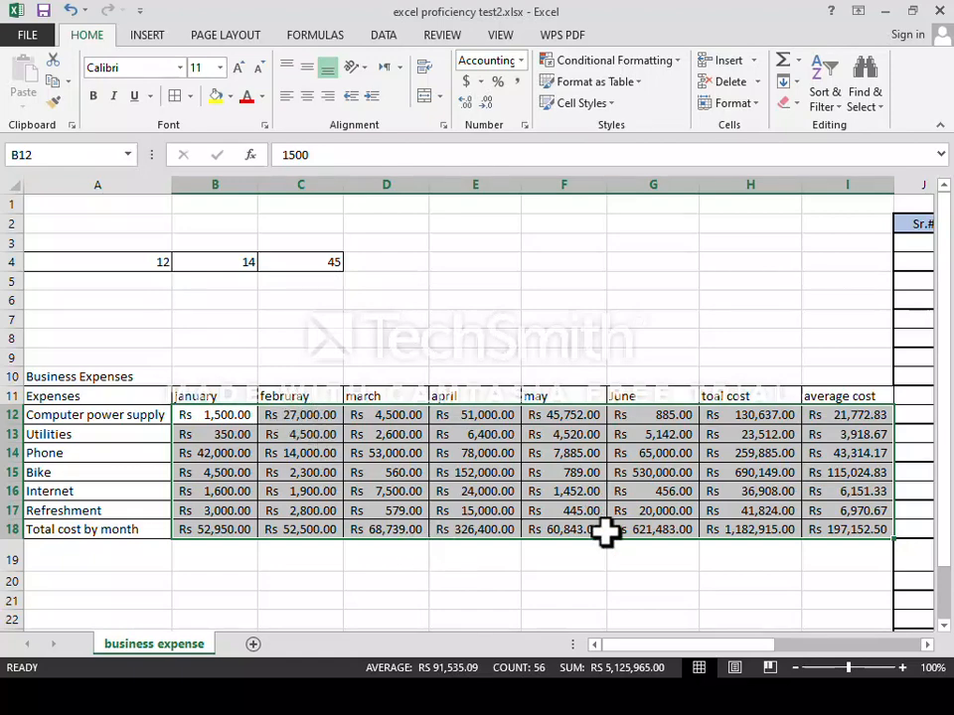
left_click_drag(658, 646, 739, 703)
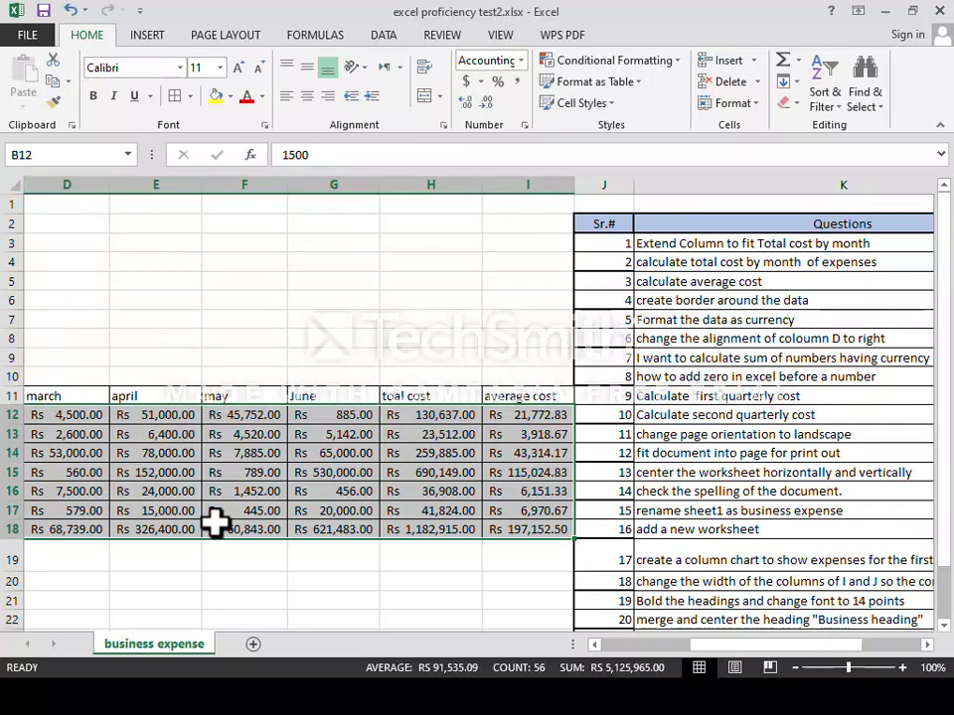
left_click(601, 648)
left_click(601, 648)
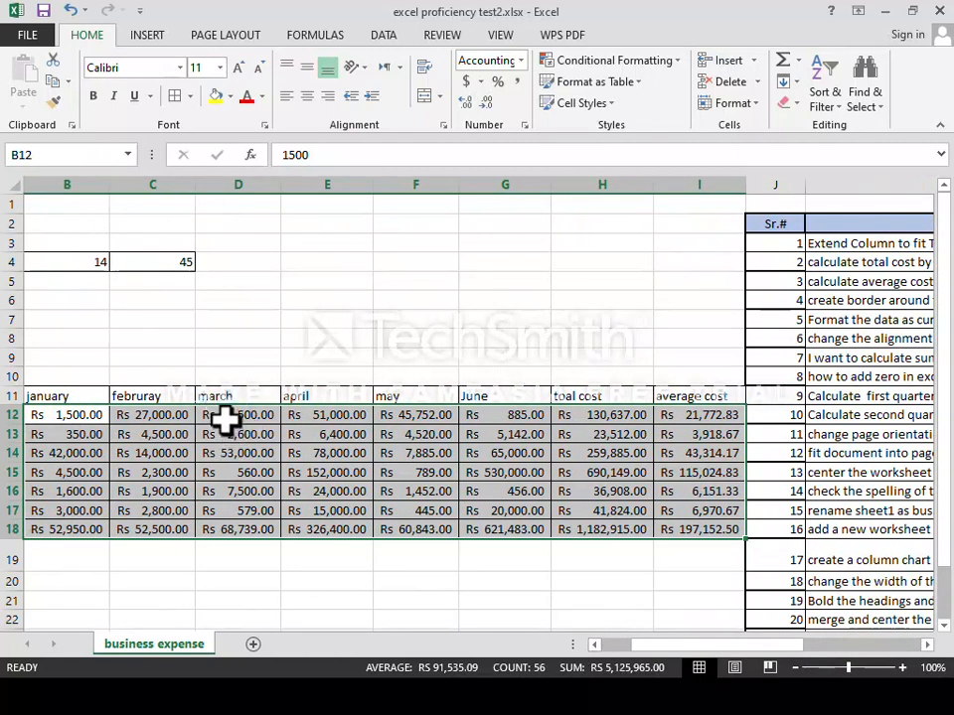
left_click(226, 421)
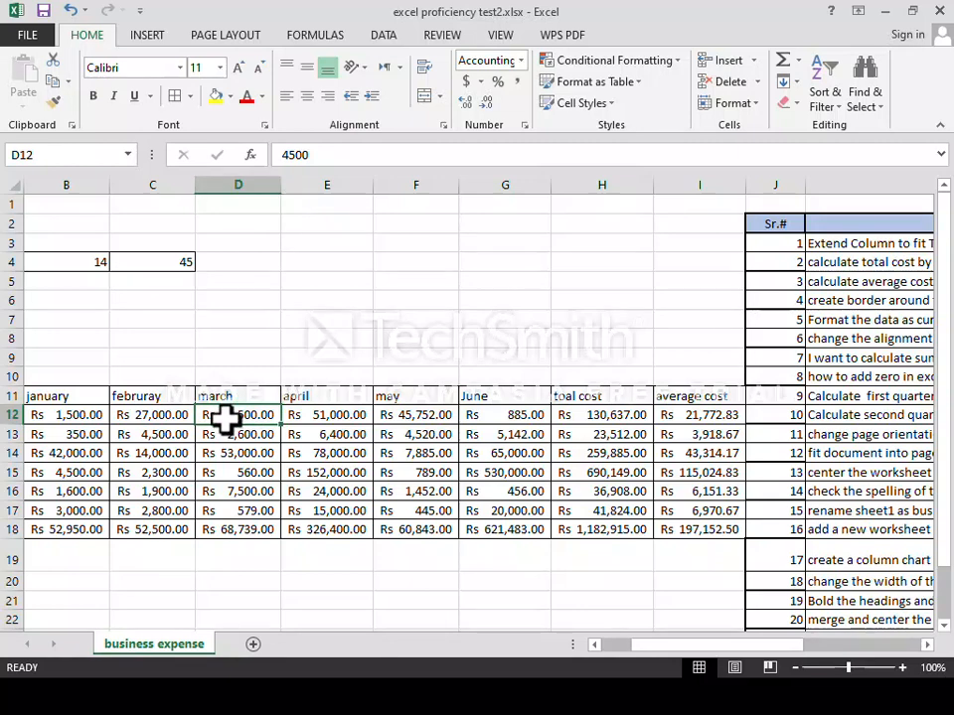
Left-align the March amounts in D12:D18, then deselect and scroll around the sheet.
left_click_drag(223, 416, 239, 528)
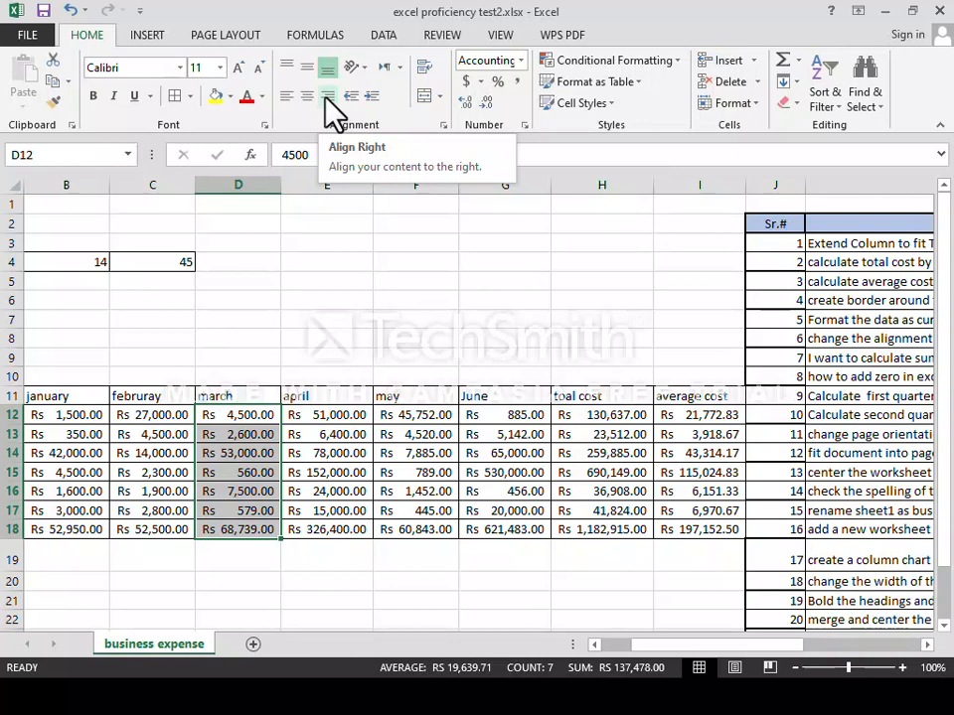
left_click(325, 97)
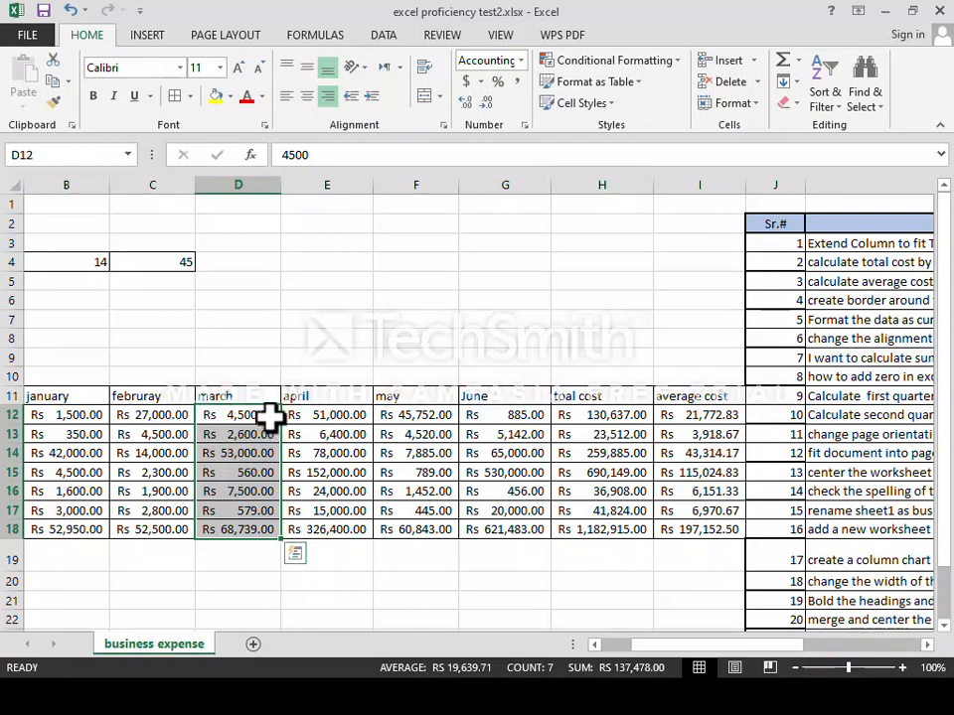
left_click(286, 96)
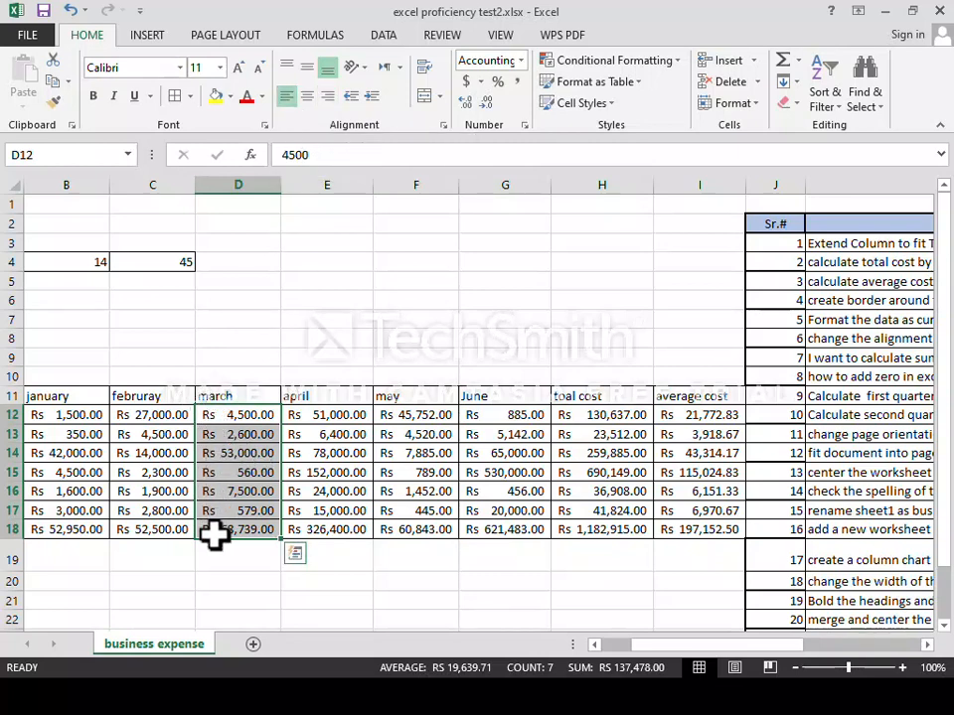
left_click(324, 417)
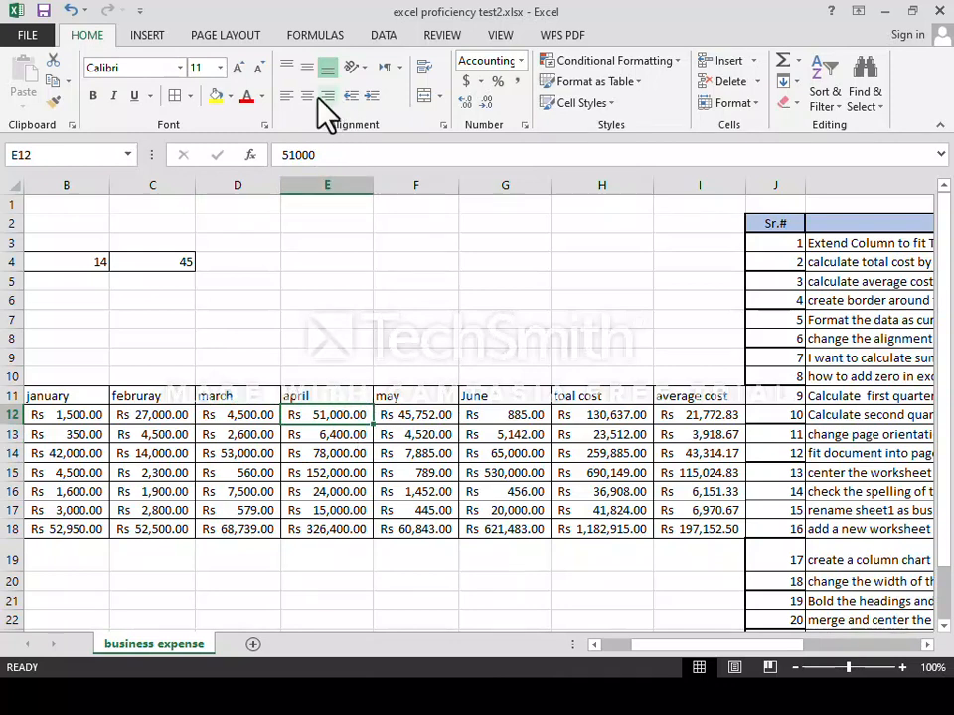
left_click(926, 644)
left_click(926, 644)
left_click(926, 644)
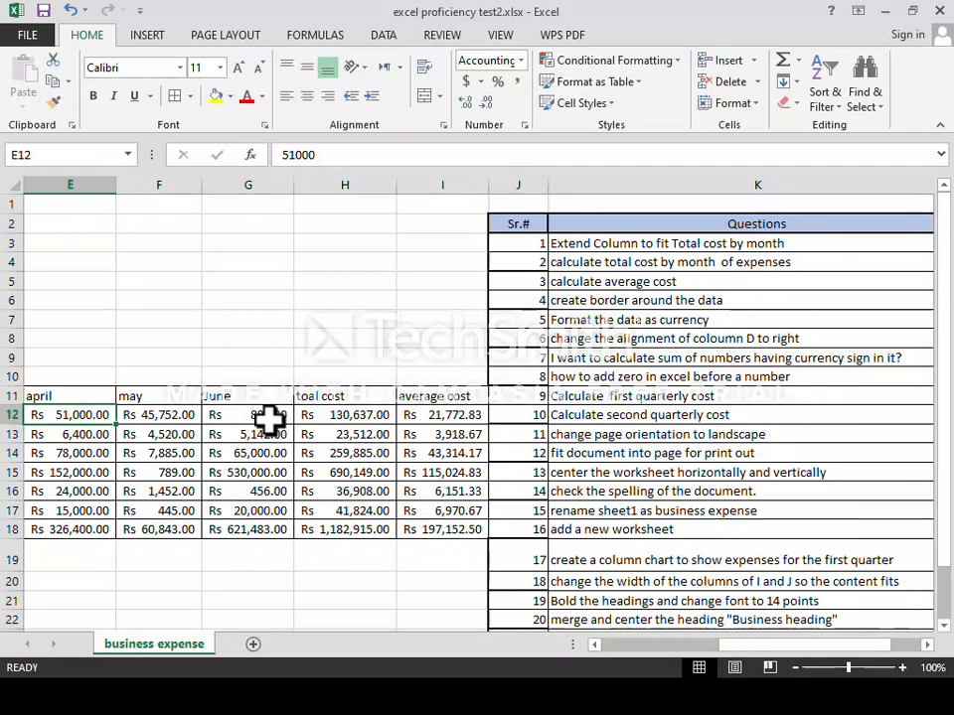
left_click_drag(741, 648, 610, 650)
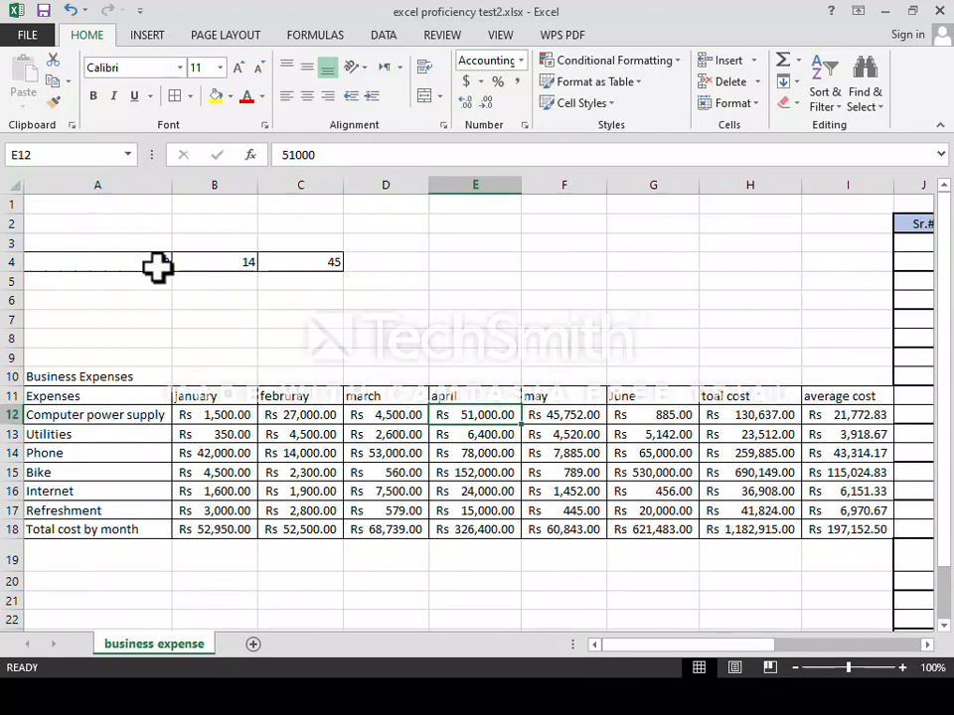
Enter the sample values Rs 14 and Rs15 in cells E4 and E5.
left_click(443, 258)
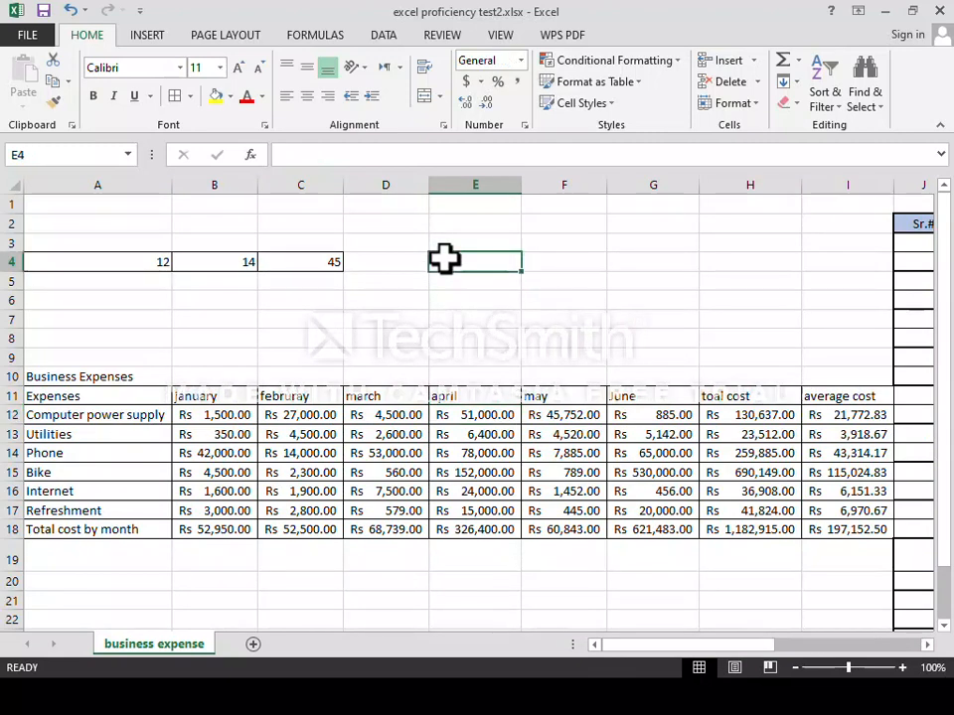
type("14")
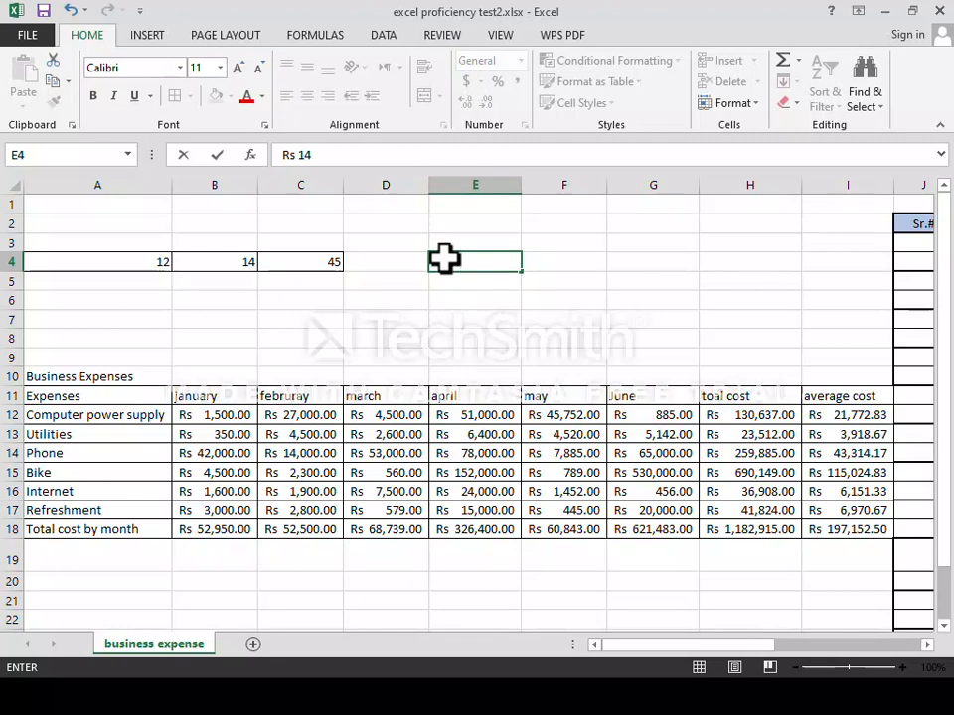
key("Return")
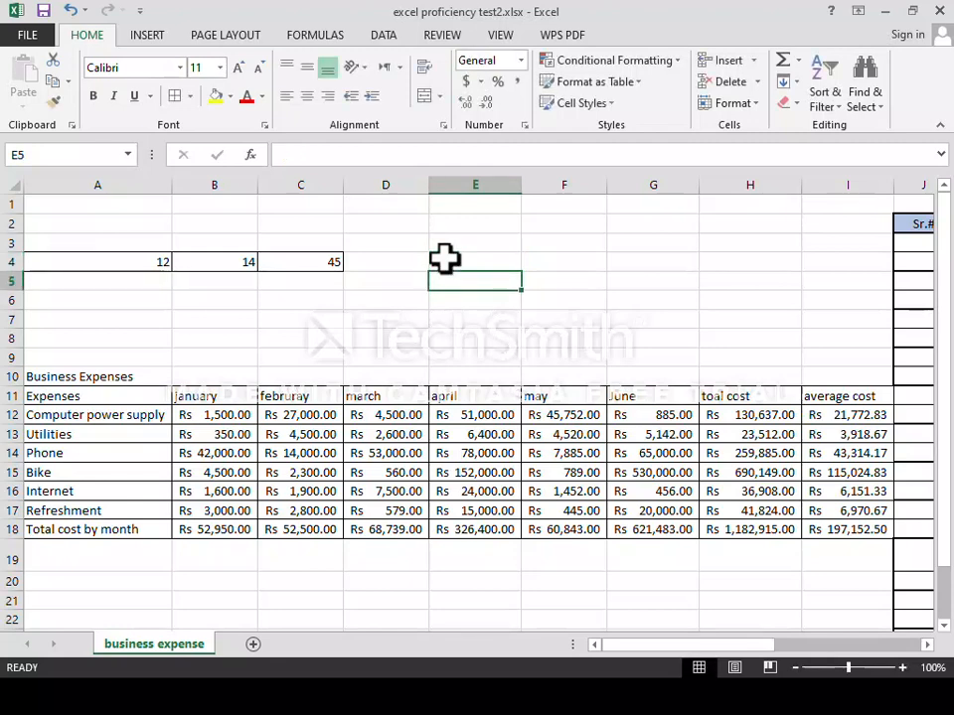
type("Rs 14")
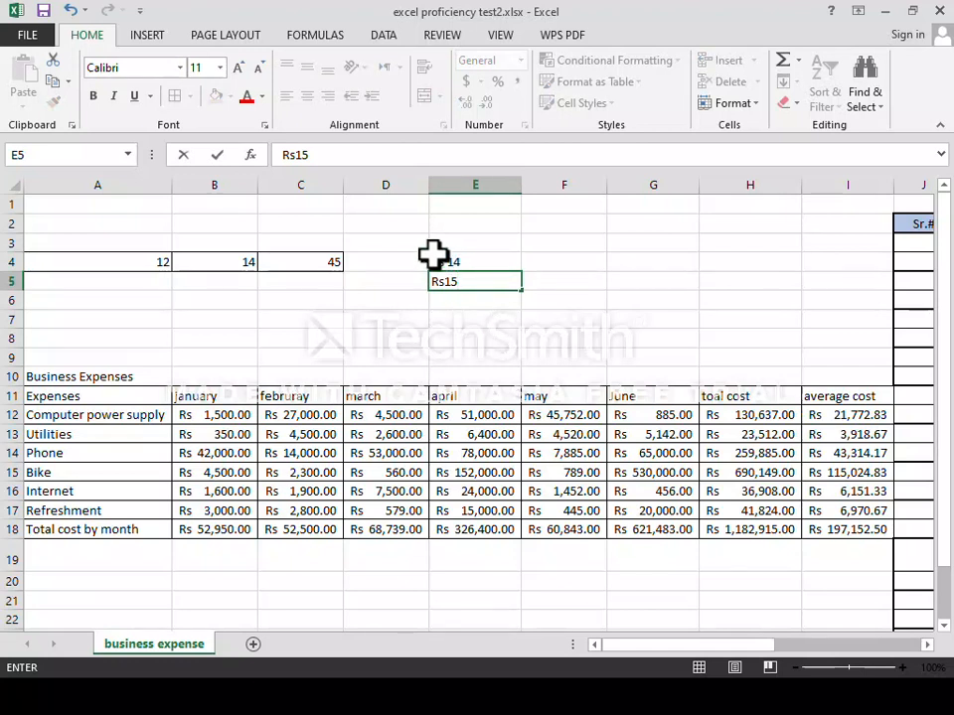
key("Return")
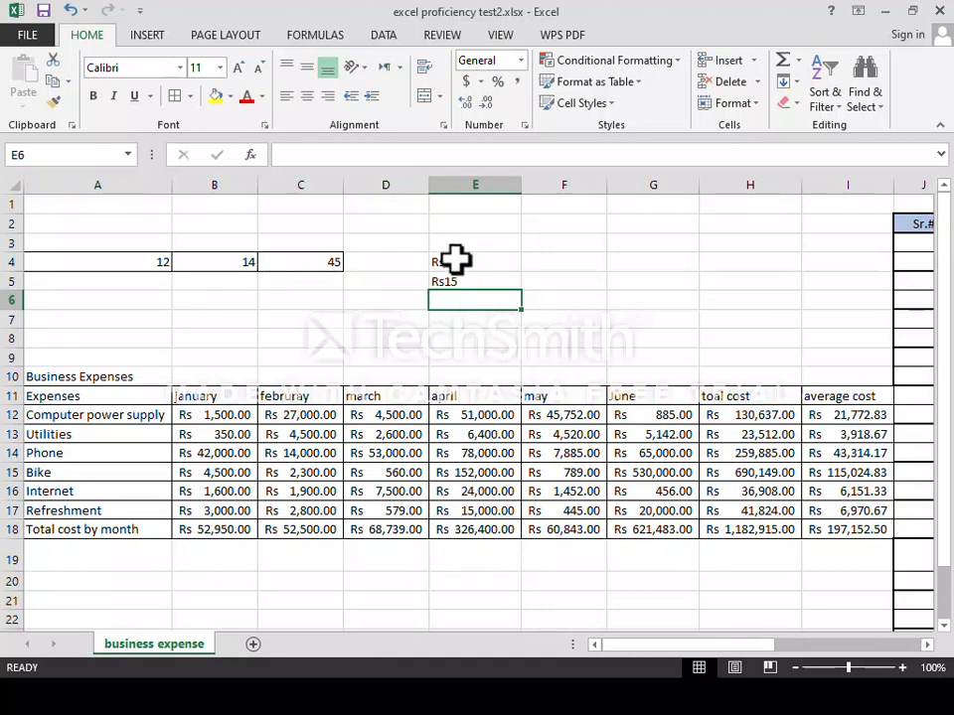
Try an AutoSum over E4:E5 twice, cancelling it with Esc each time.
left_click(458, 264)
left_click_drag(458, 272, 458, 279)
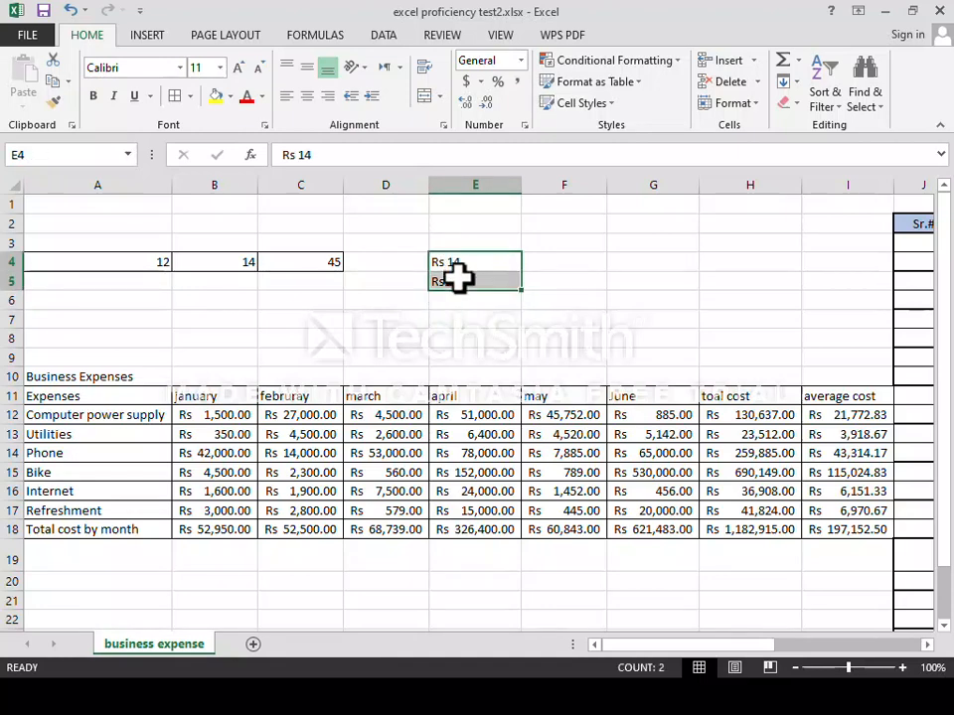
left_click(784, 66)
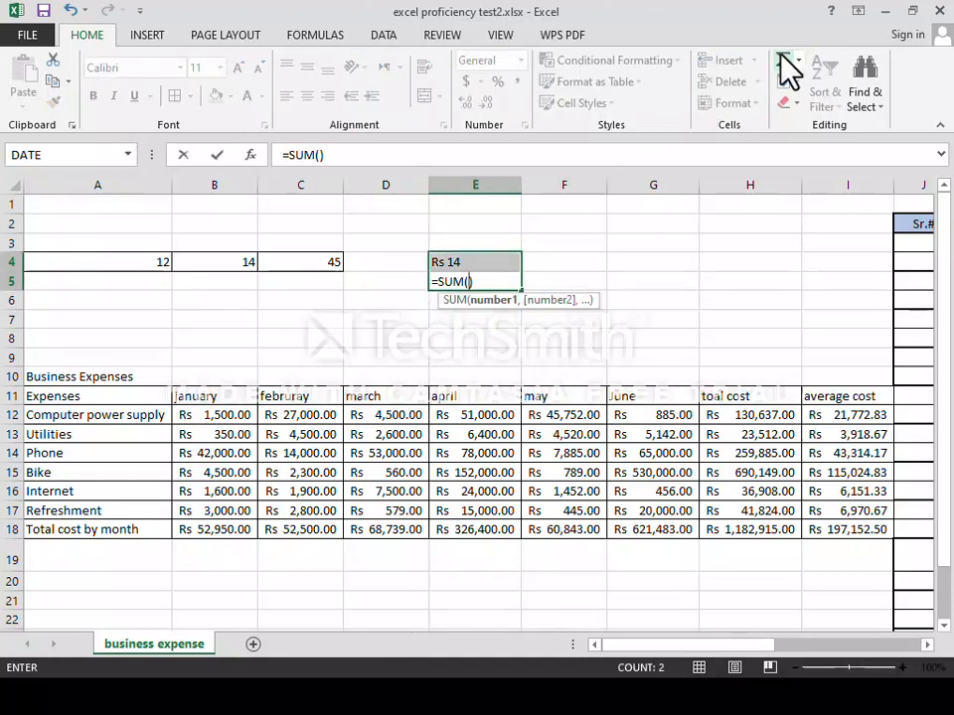
key("Escape")
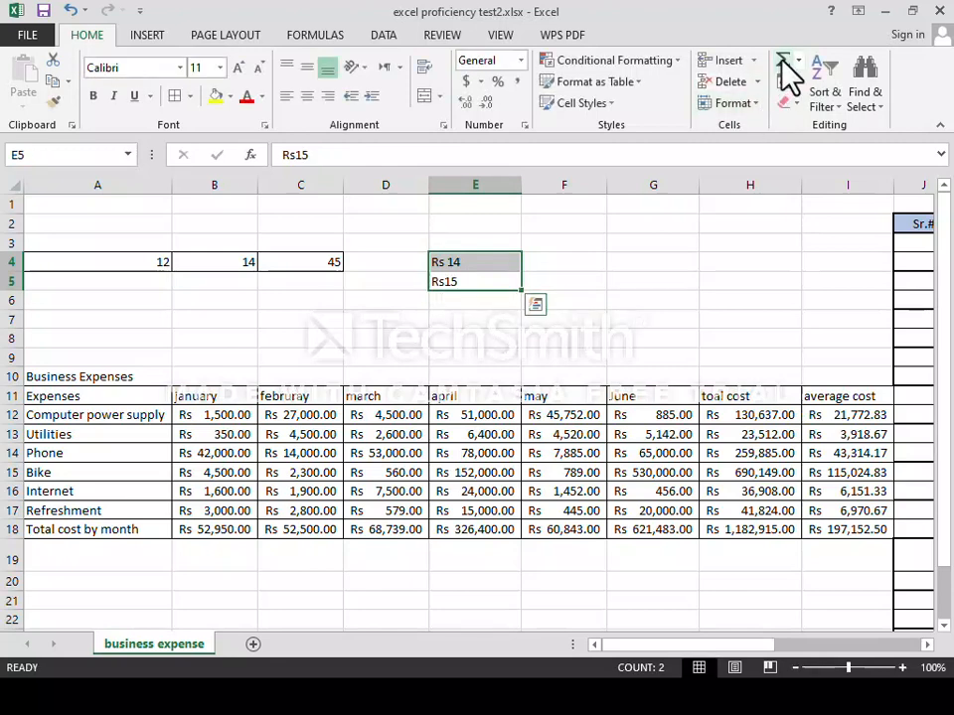
left_click(784, 66)
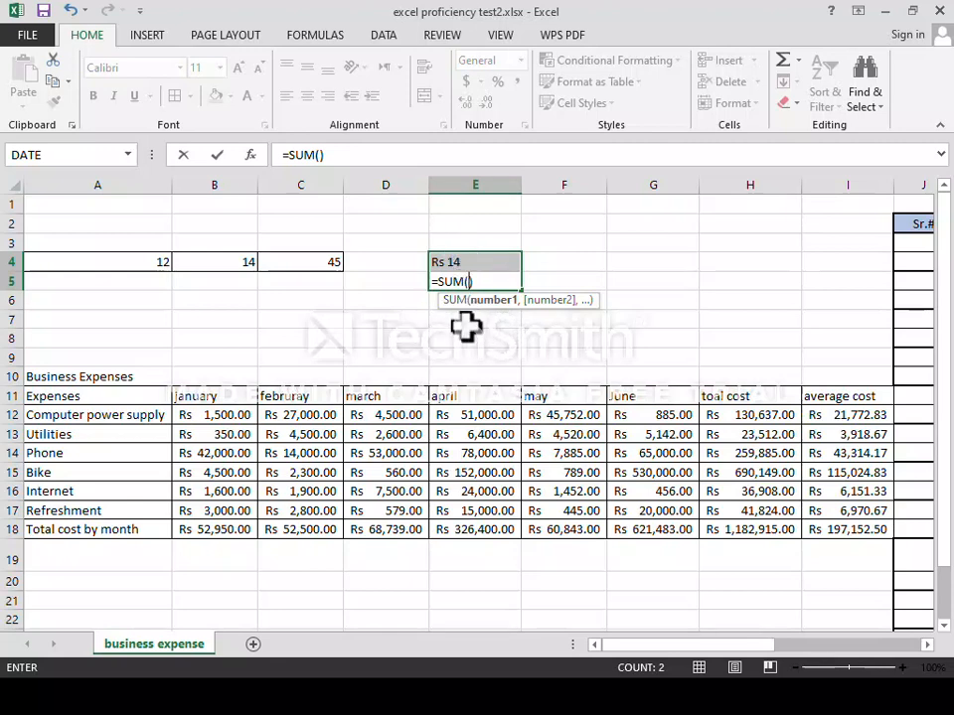
key("Escape")
Enter Rs 16 in cell E6.
left_click(417, 303)
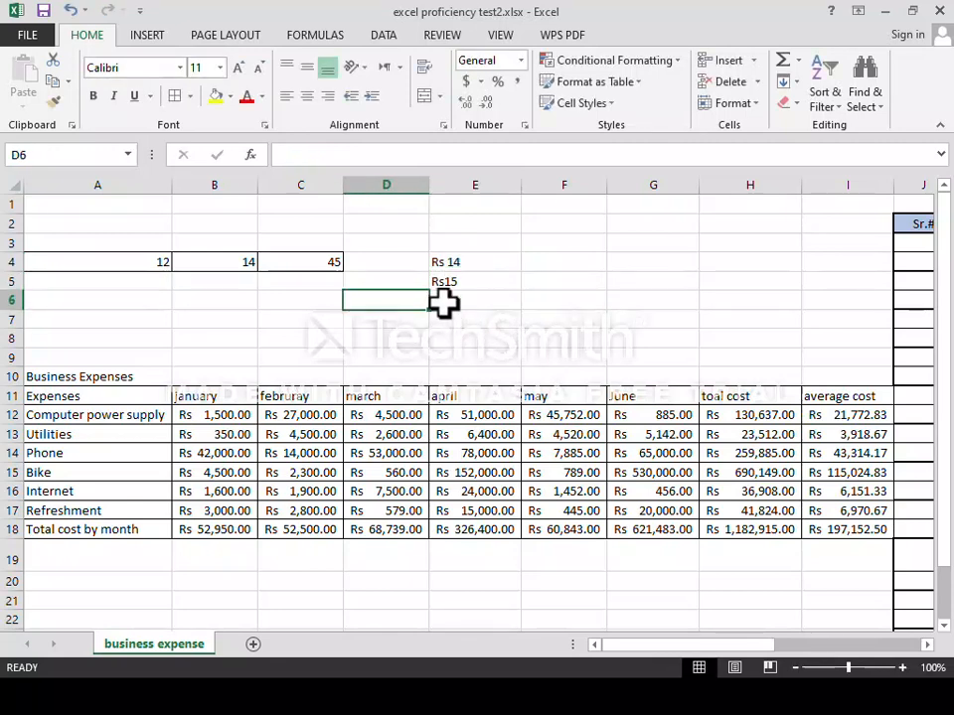
left_click(445, 298)
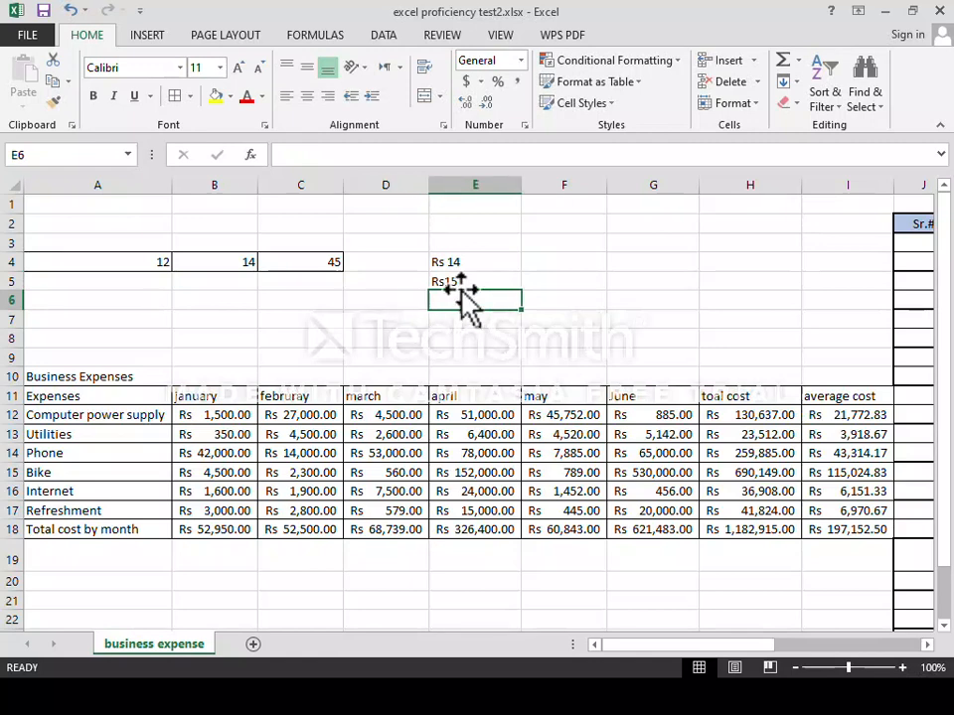
type("Rs 16")
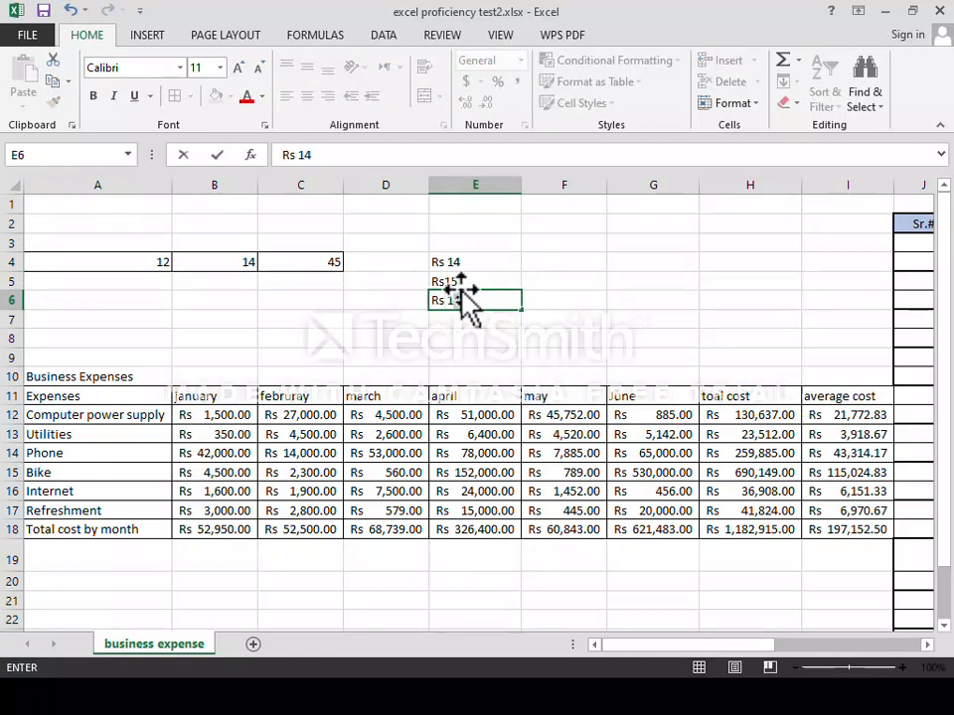
key("Return")
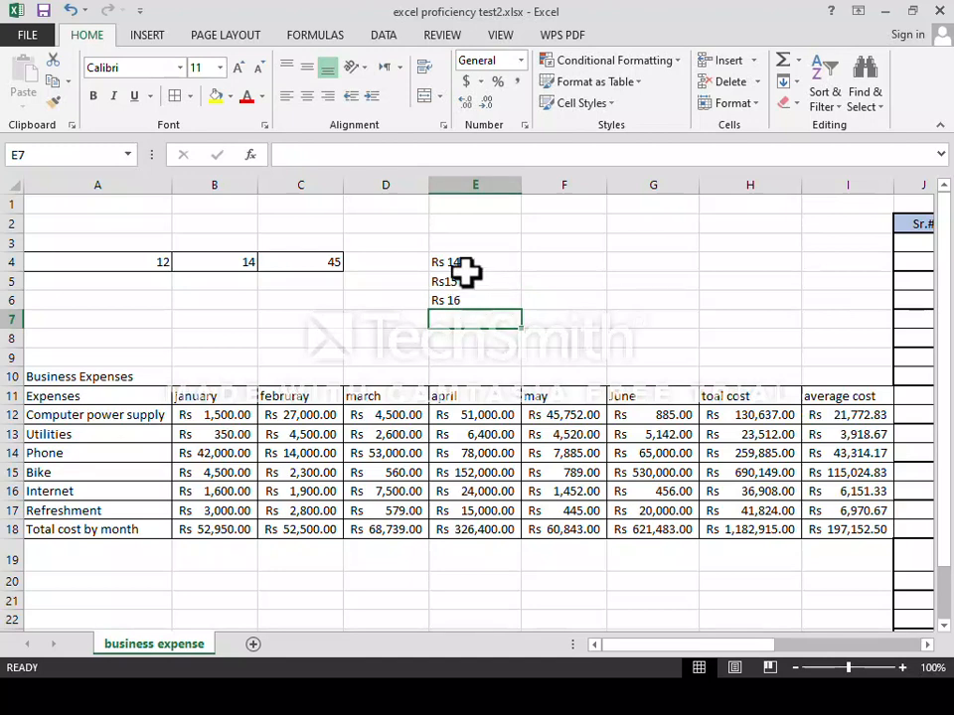
Put an AutoSum of E4:E5 in cell E6, which shows 0.
left_click_drag(455, 262, 453, 300)
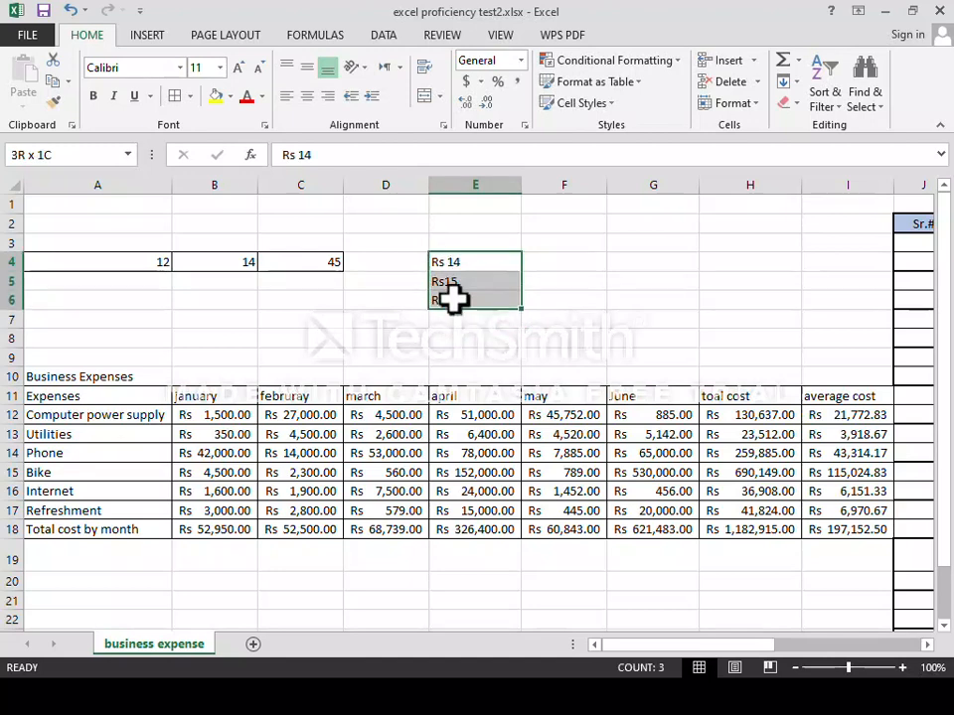
left_click(784, 68)
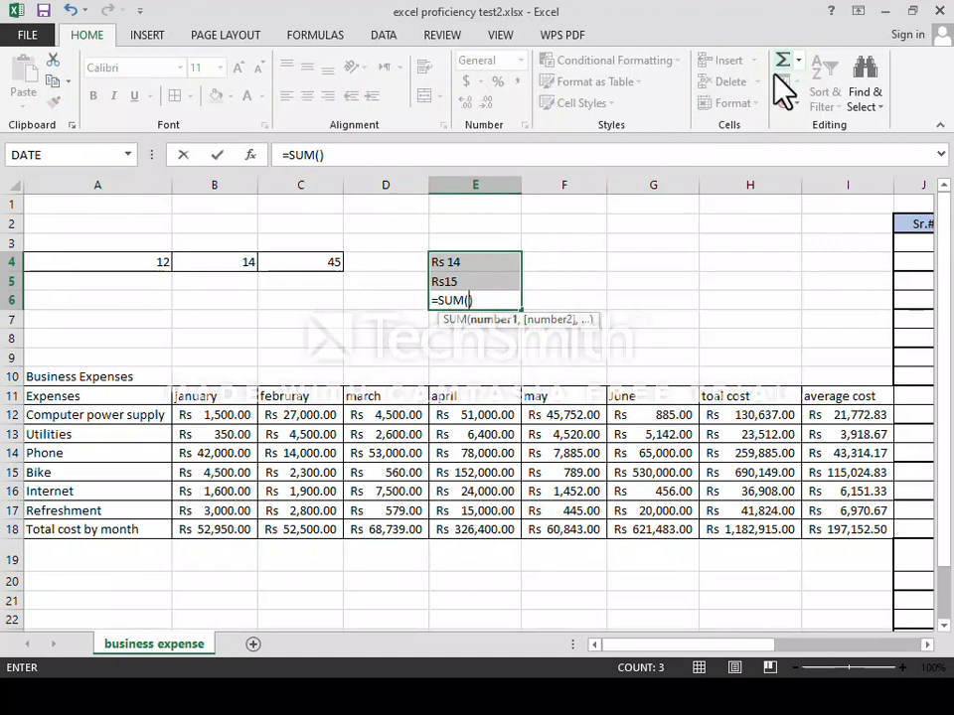
left_click(464, 264)
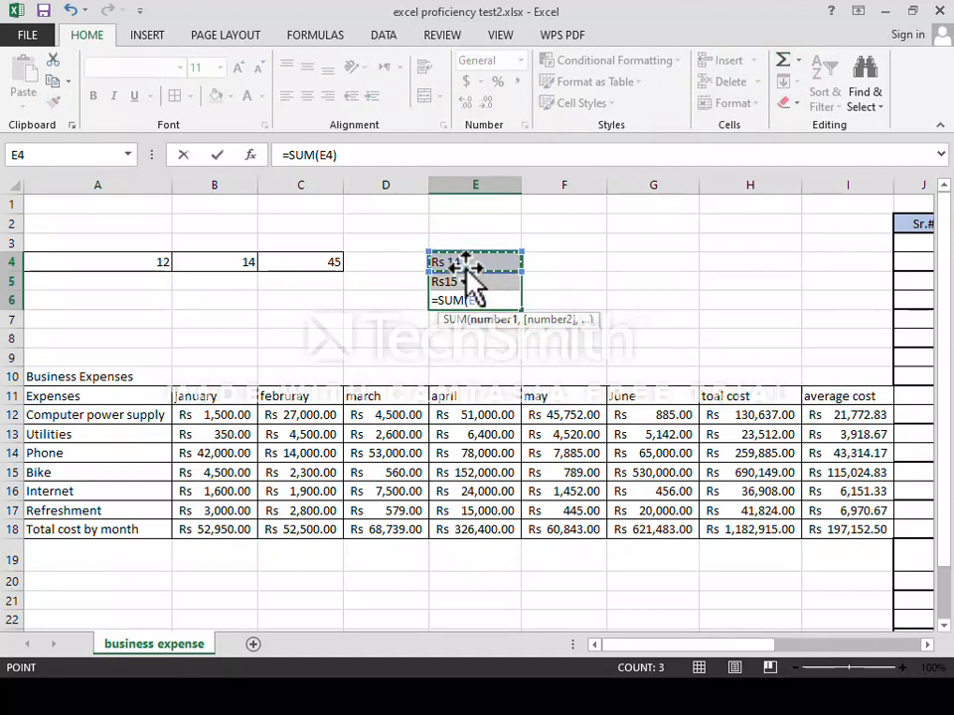
left_click_drag(464, 262, 465, 272)
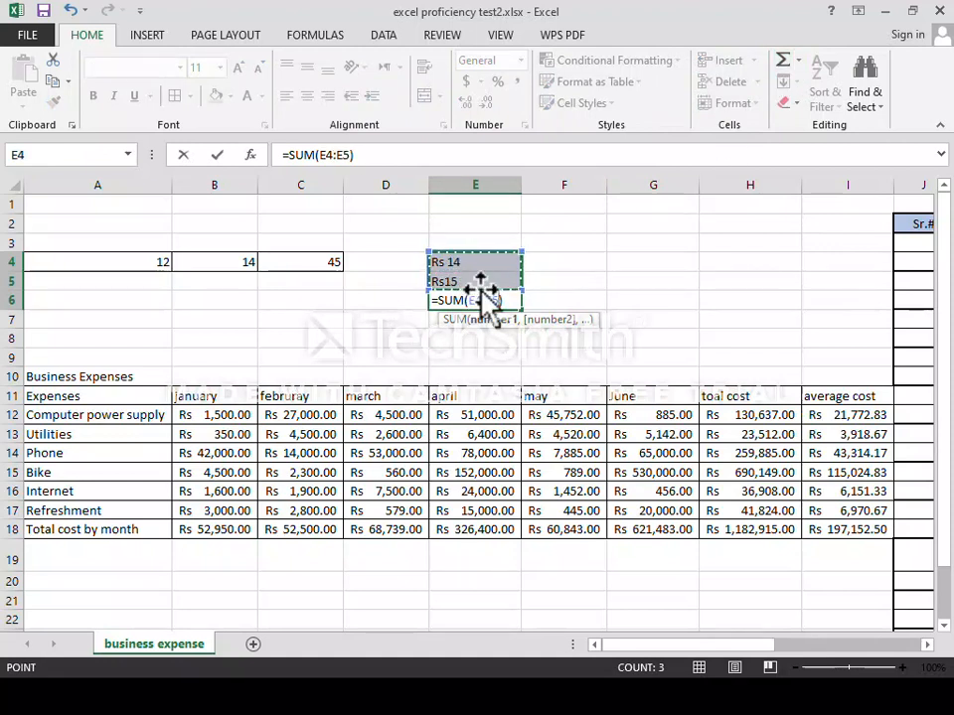
key("Return")
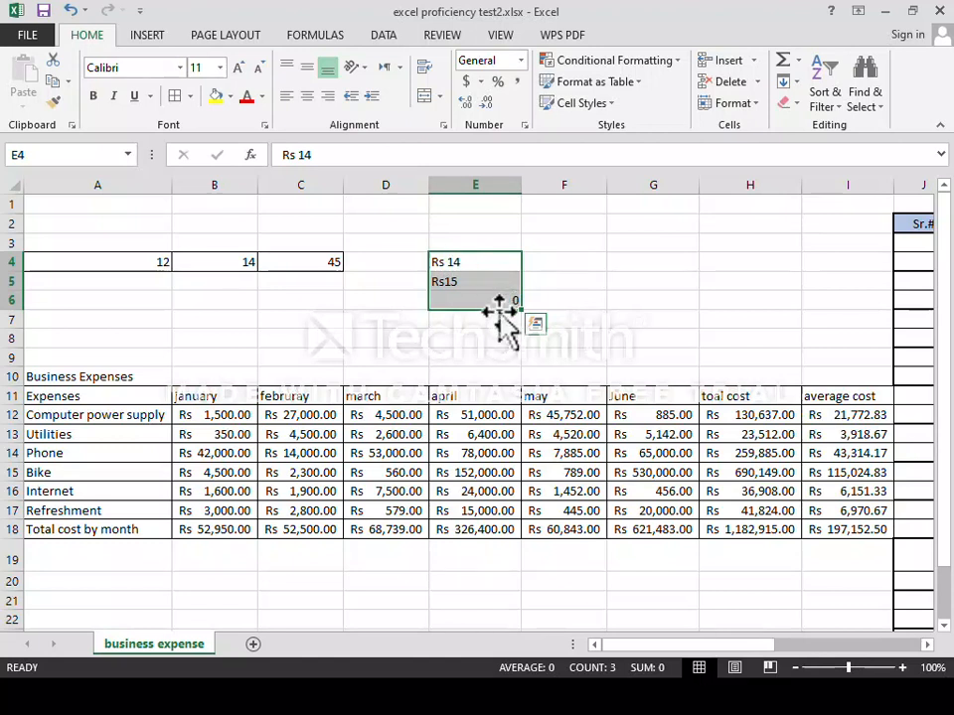
Bring up Format Cells for E4:E5 with Ctrl+1.
left_click(464, 262)
left_click_drag(447, 262, 447, 280)
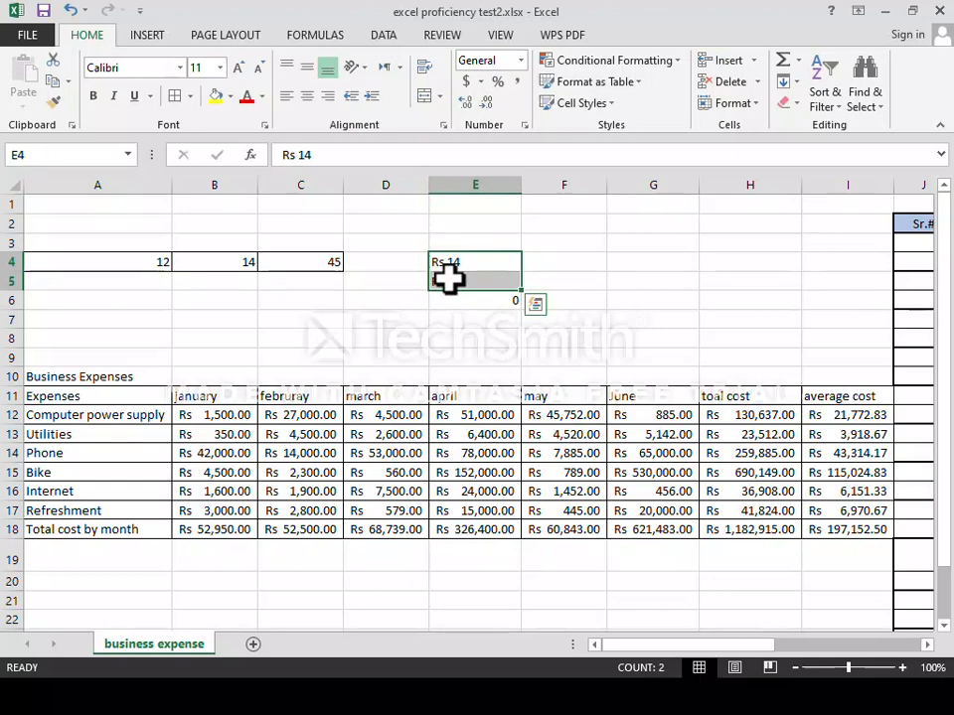
key("ctrl+1")
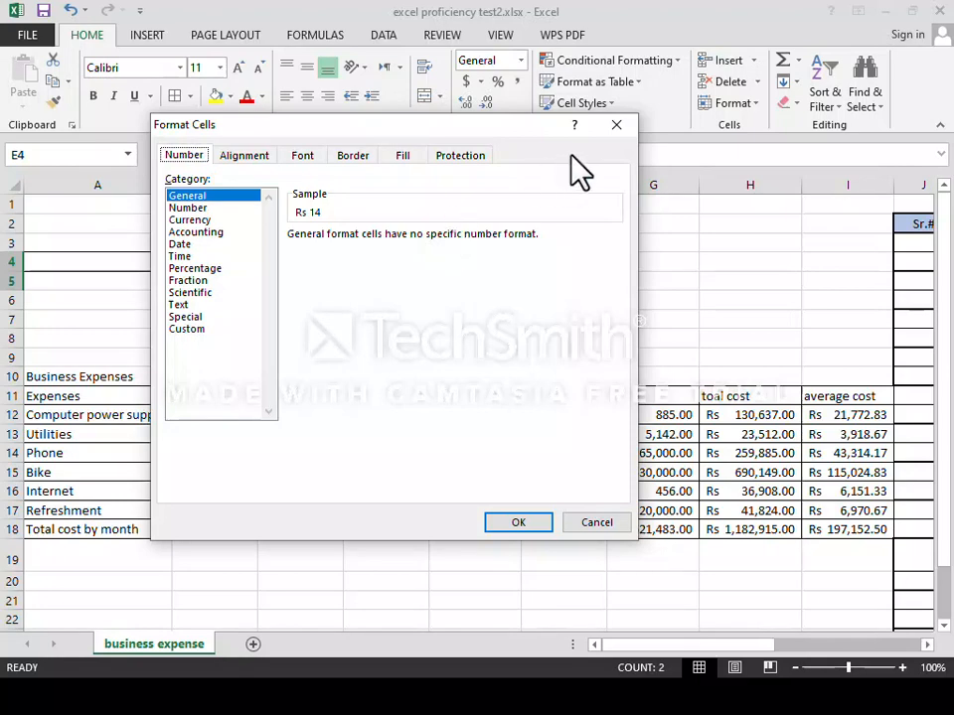
Replace General with a custom "Rs." ### number format on E4:E5.
left_click(617, 126)
left_click(732, 106)
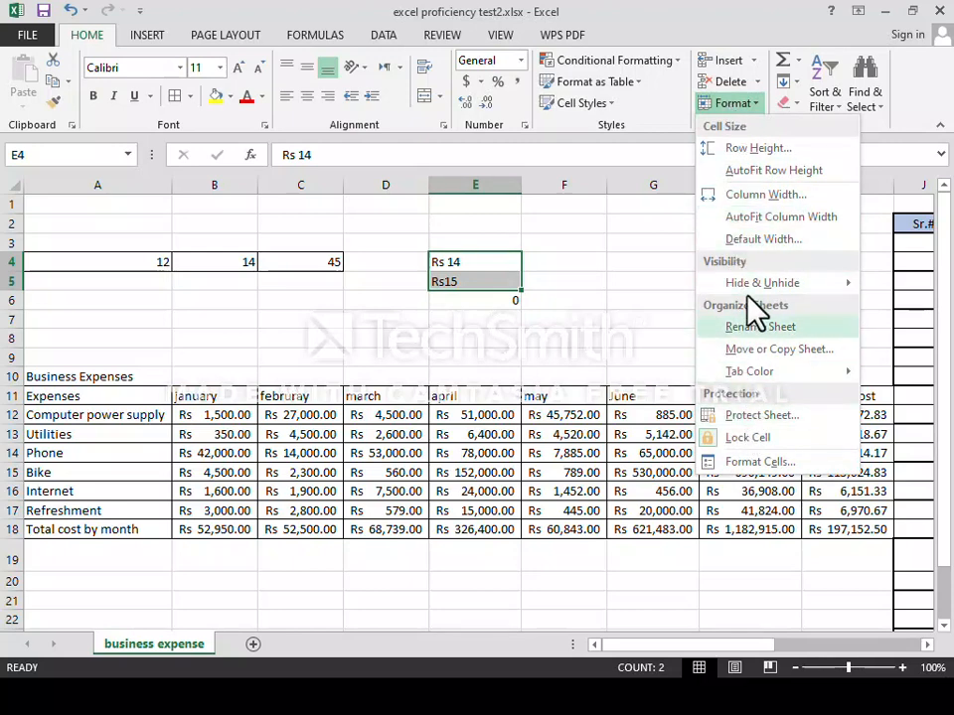
left_click(757, 464)
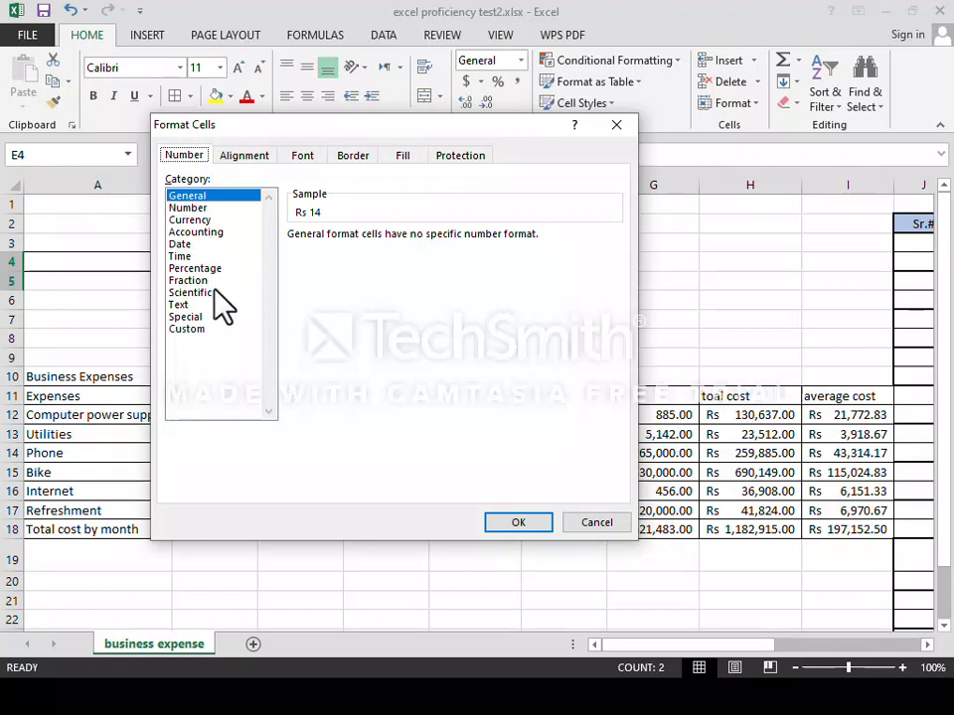
left_click(189, 330)
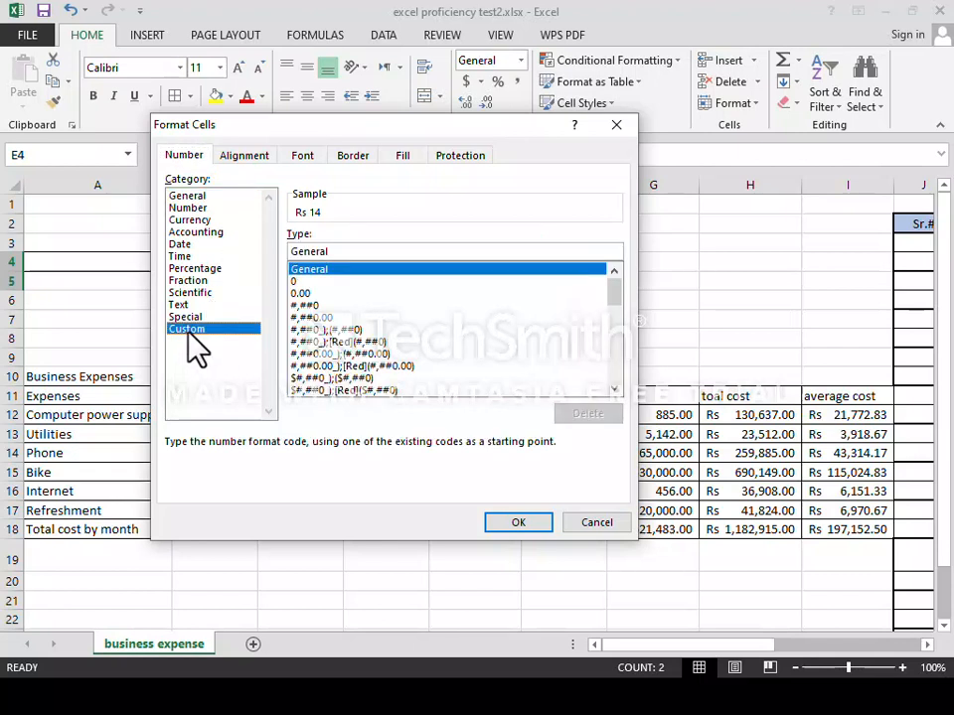
left_click(335, 255)
key("BackSpace")
key("BackSpace")
key("BackSpace")
key("BackSpace")
key("BackSpace")
key("BackSpace")
key("BackSpace")
type("\"Rs.")
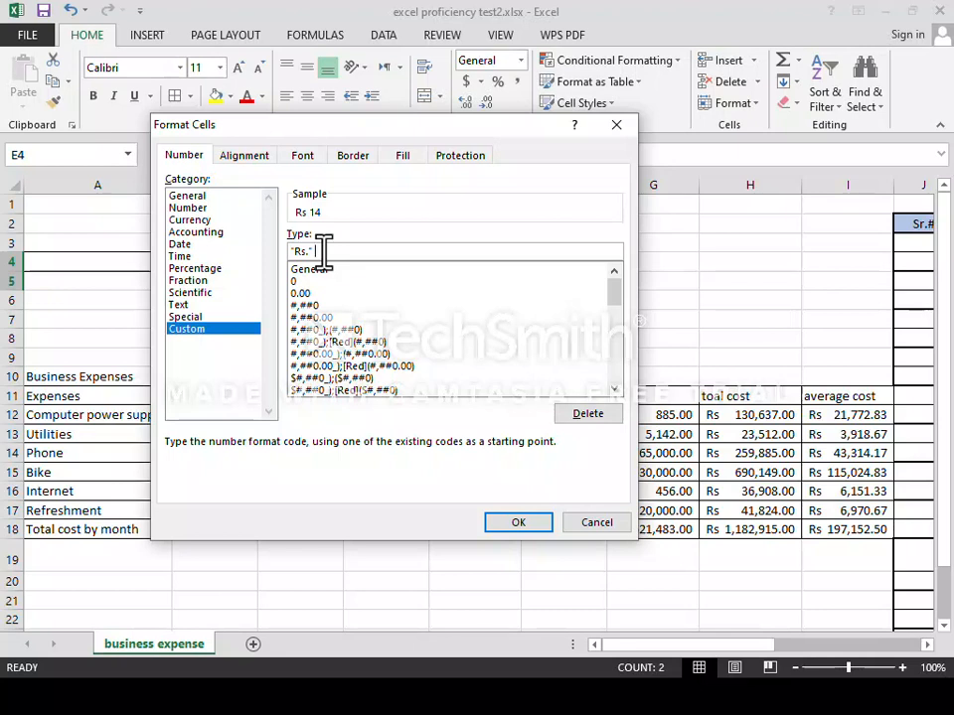
type("//////")
key("BackSpace")
key("BackSpace")
left_click(515, 522)
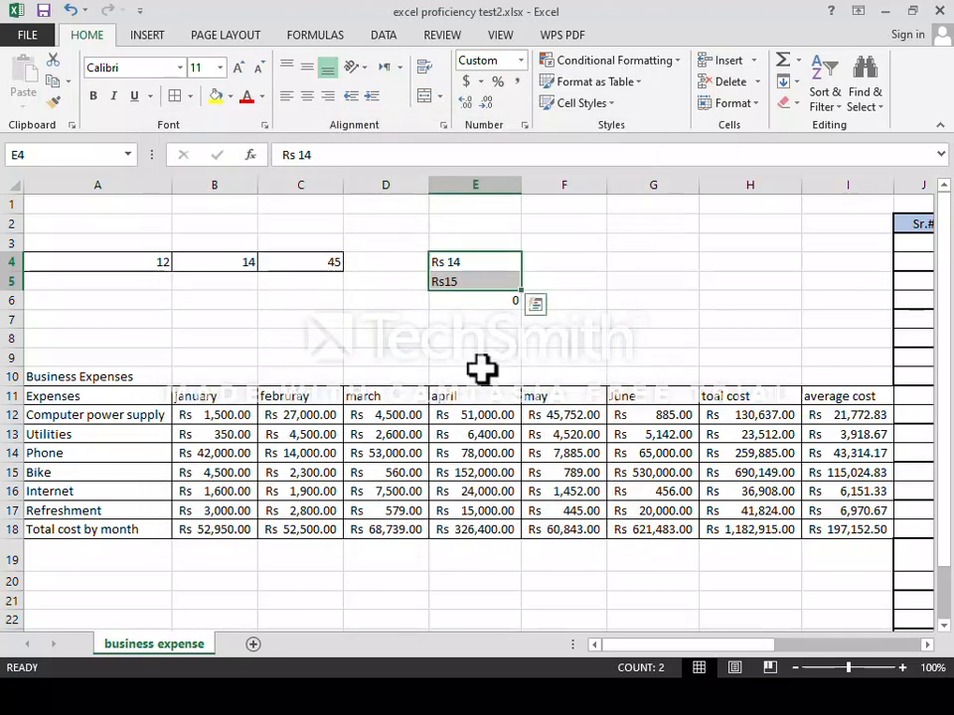
Retype E4 as 14 and E5 as 15 so they show Rs. 14, Rs. 15 and E6 sums to 29.
left_click(465, 259)
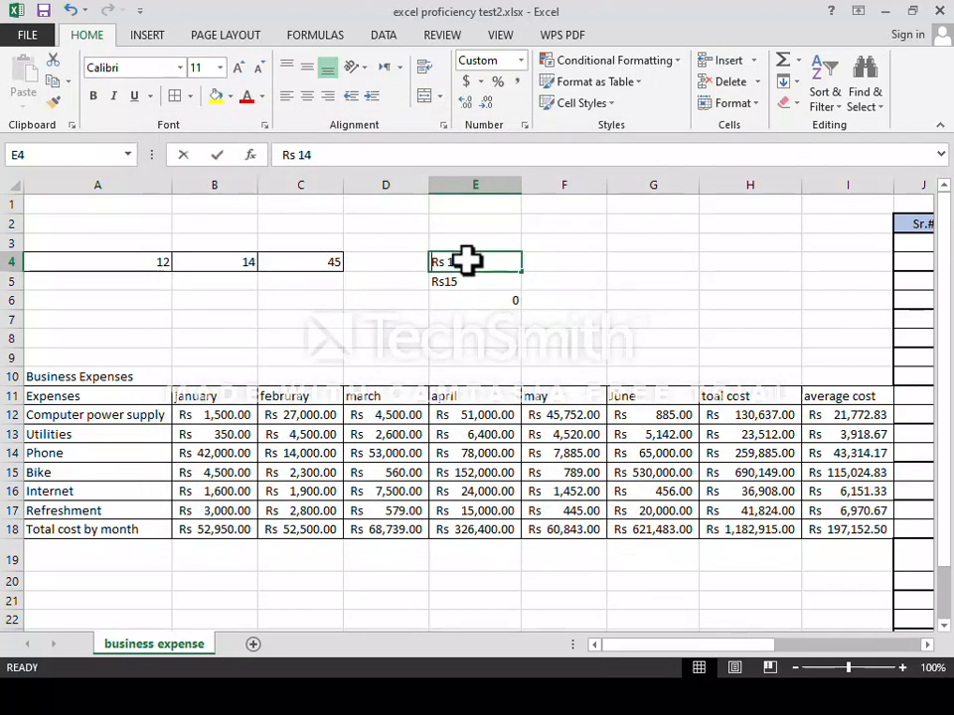
key("BackSpace")
type("14")
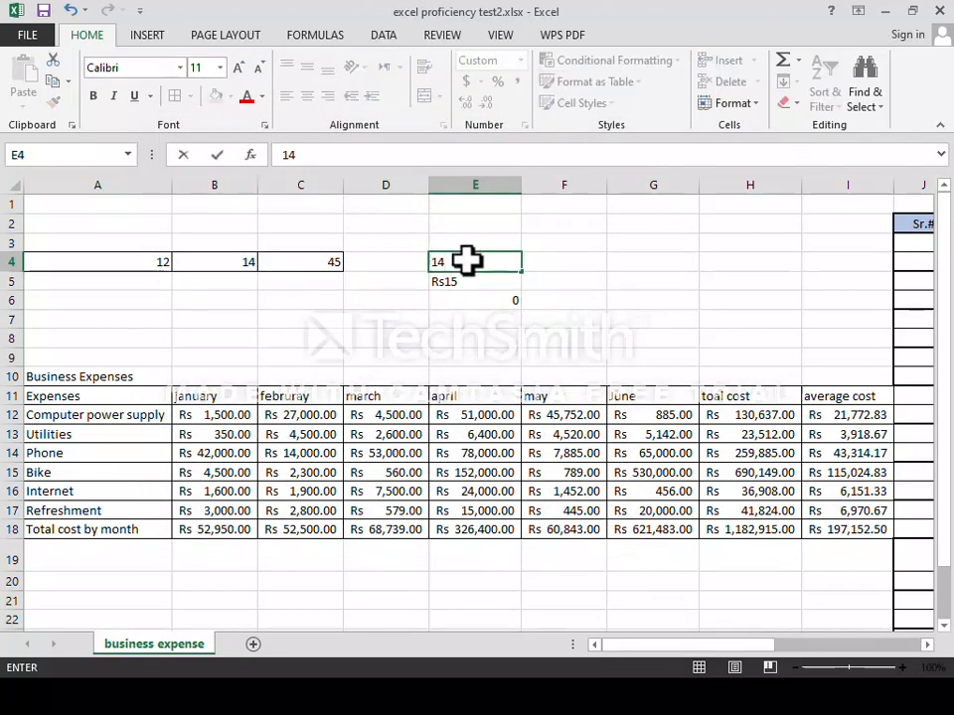
key("Return")
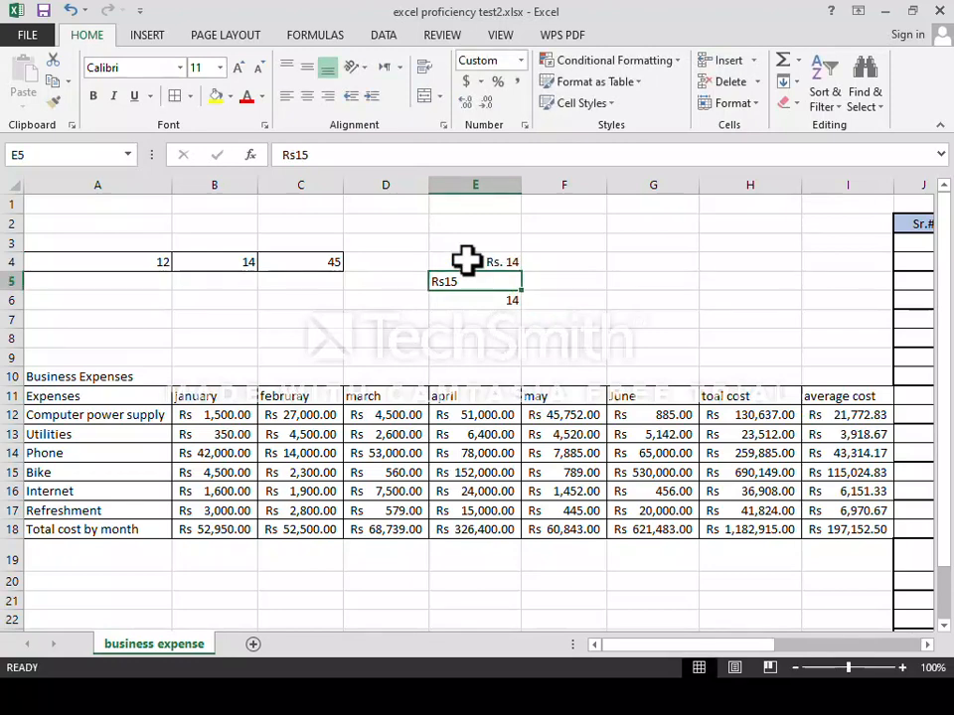
key("BackSpace")
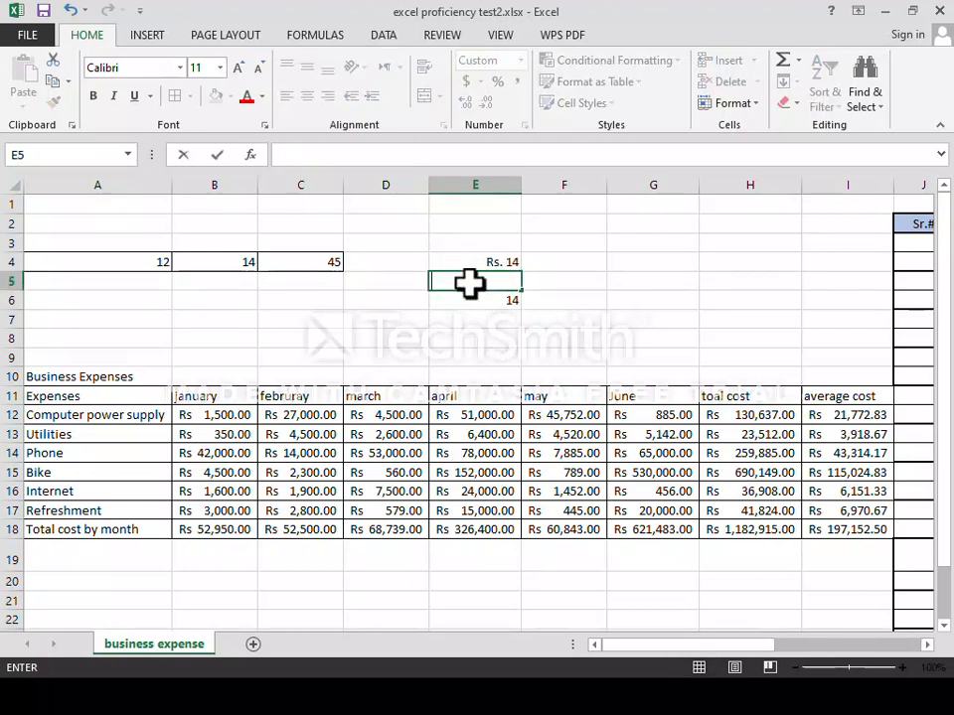
type("15")
key("Return")
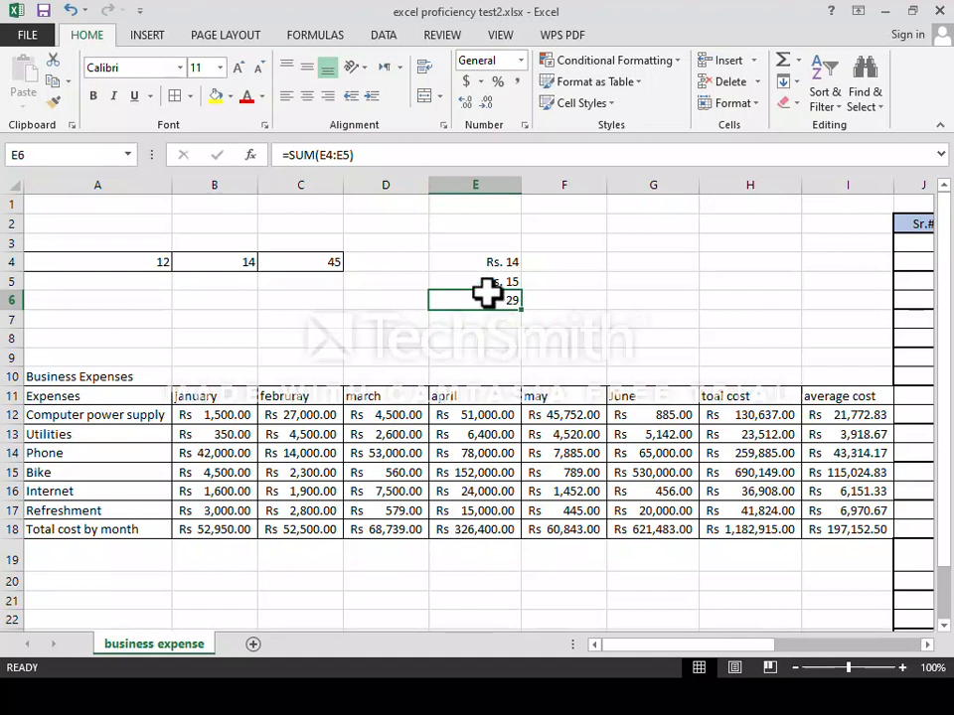
left_click(490, 259)
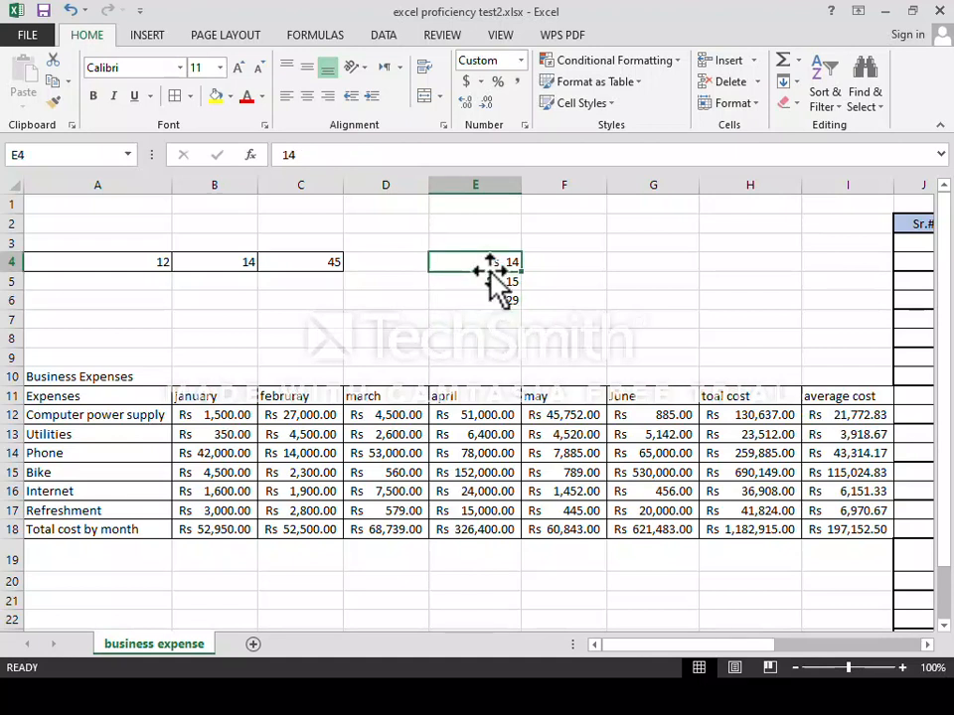
Give E4:E6 the custom "Rs." ### format so E6 reads Rs. 29.
left_click_drag(490, 262, 493, 298)
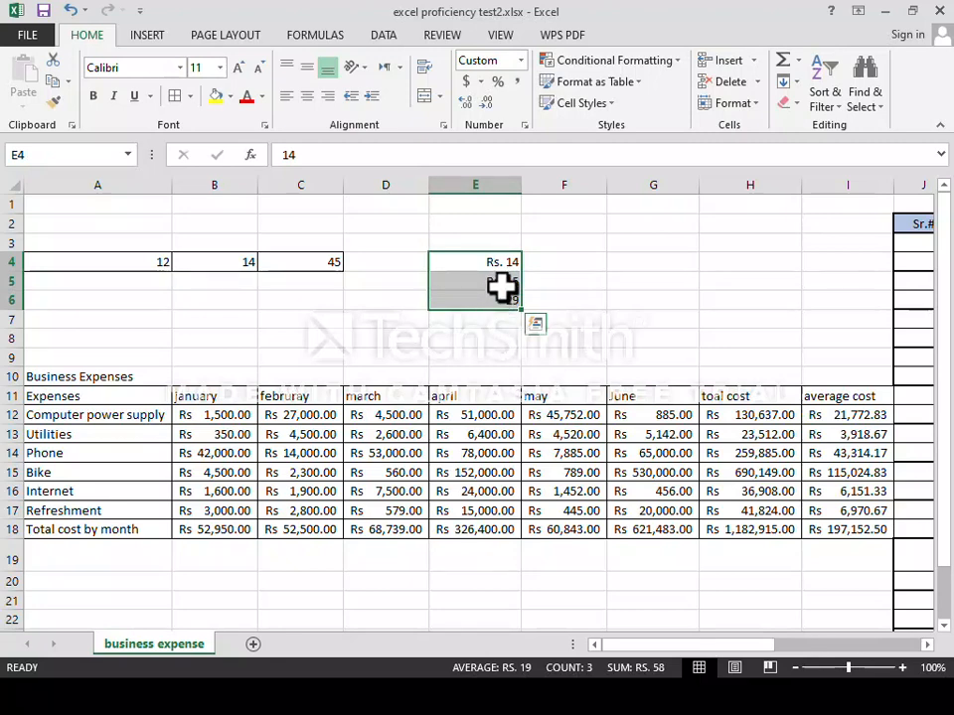
key("ctrl+1")
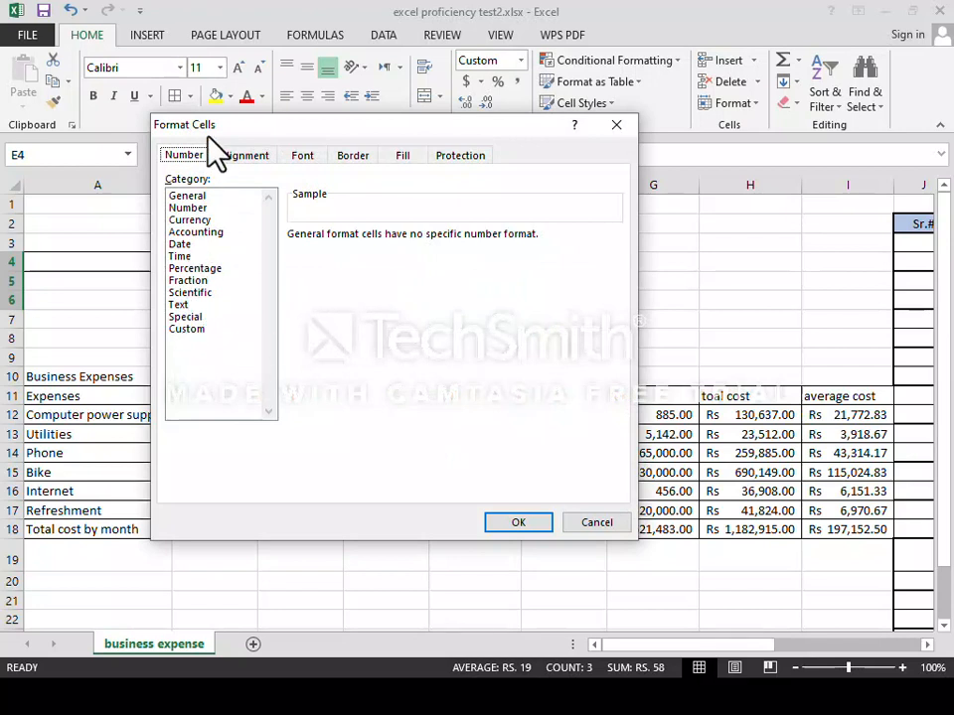
left_click(187, 330)
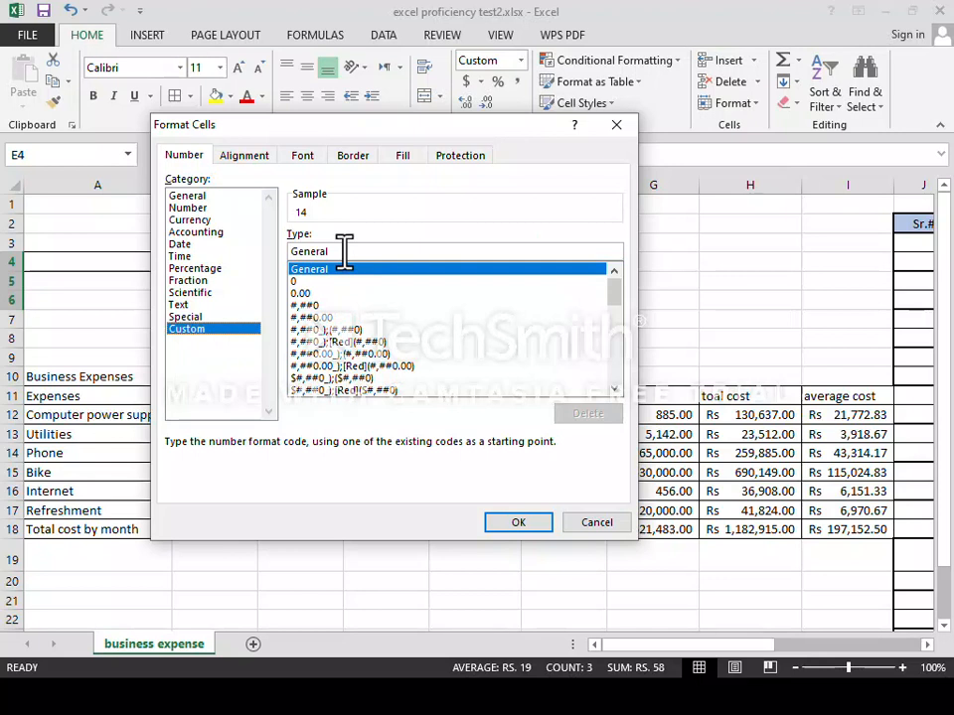
left_click_drag(343, 252, 289, 250)
key("BackSpace")
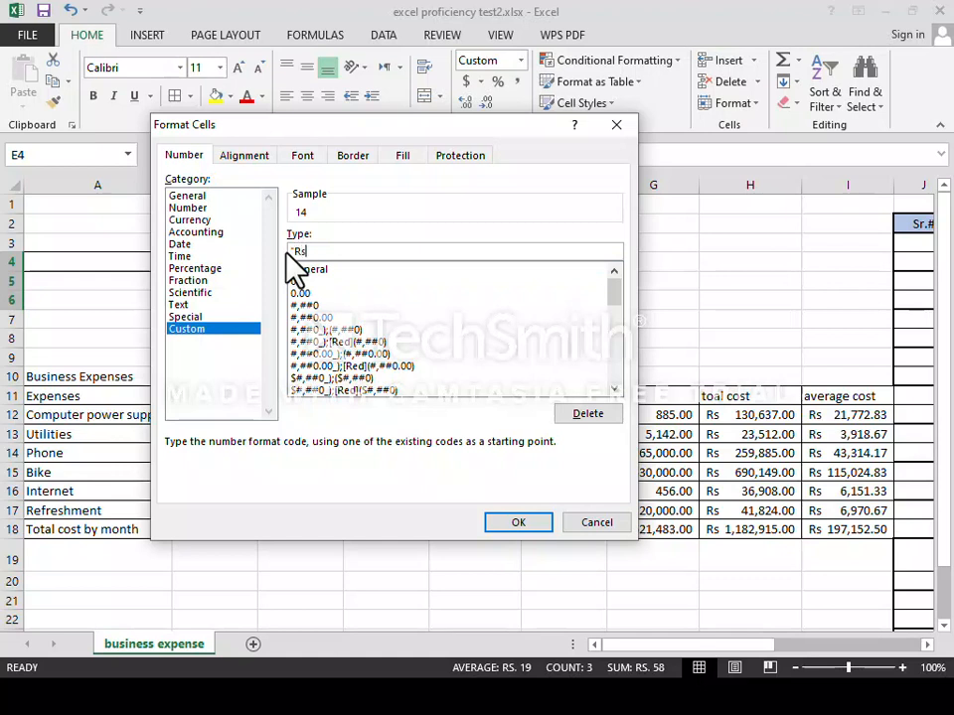
type("\"Rs.\"44")
key("BackSpace")
key("BackSpace")
type("###")
left_click(509, 523)
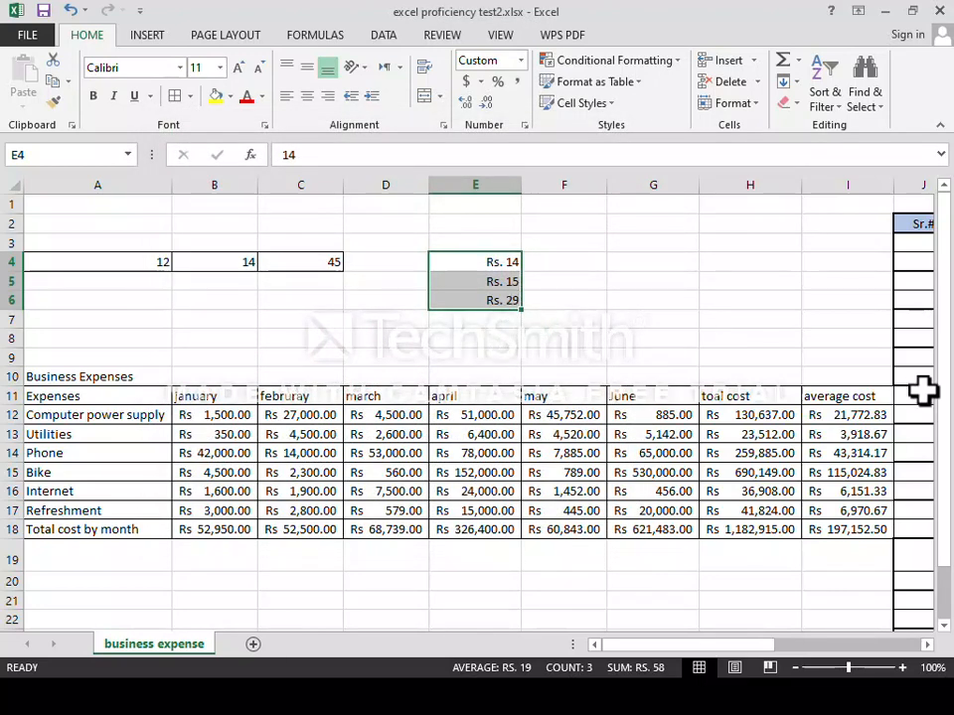
Scroll right and enter a zero-prefixed phone number in cell G4.
left_click_drag(766, 647, 857, 644)
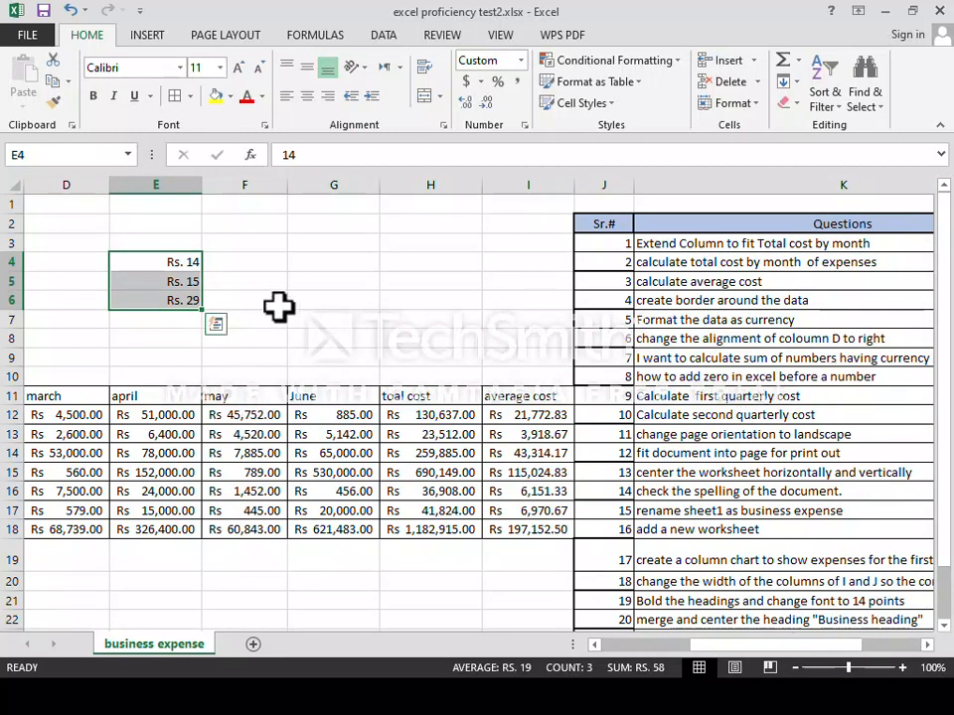
left_click(314, 264)
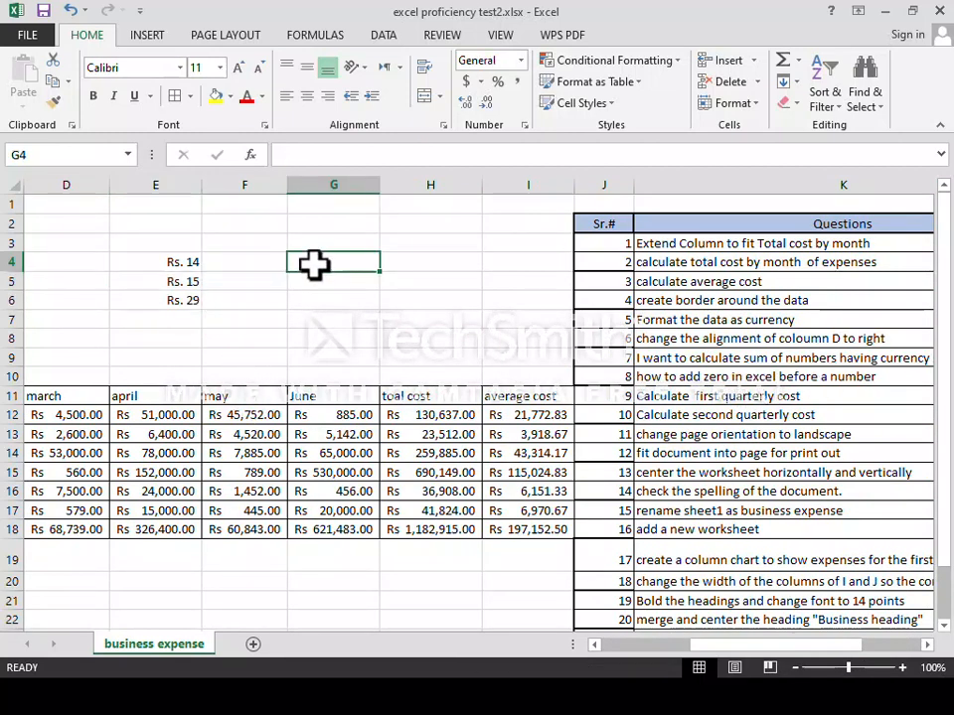
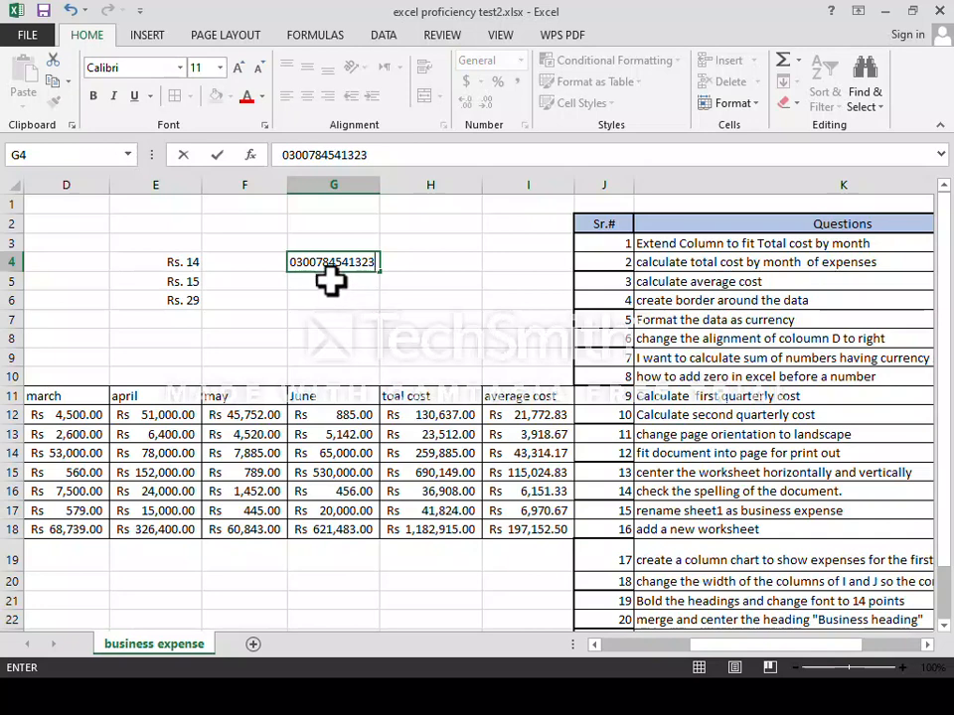
left_click(331, 282)
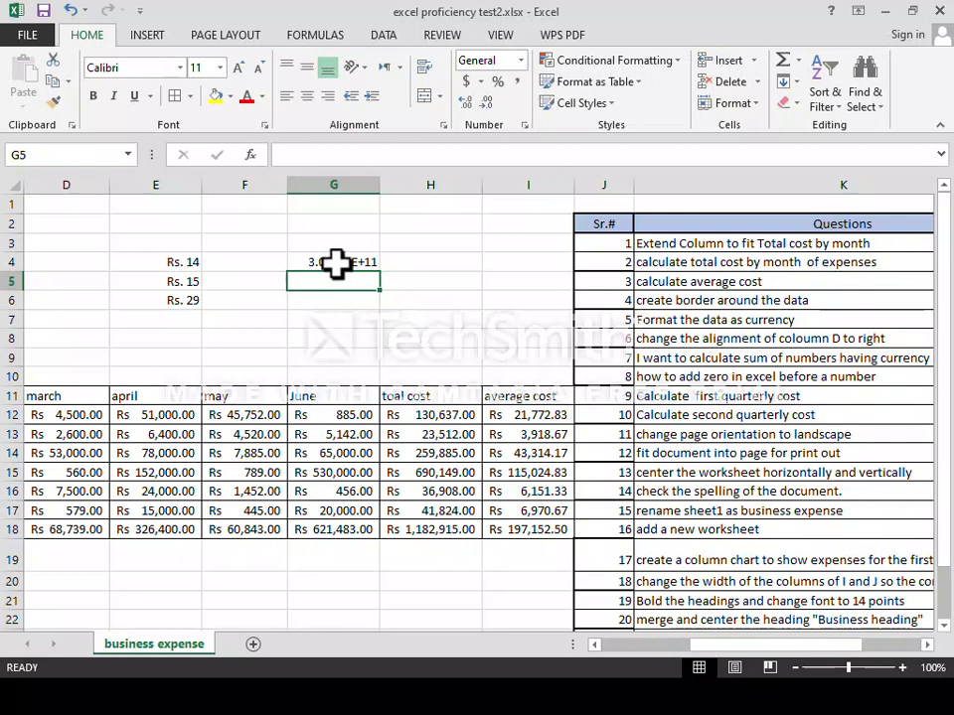
Widen column G and enter a second zero-prefixed phone number in G5.
left_click(338, 262)
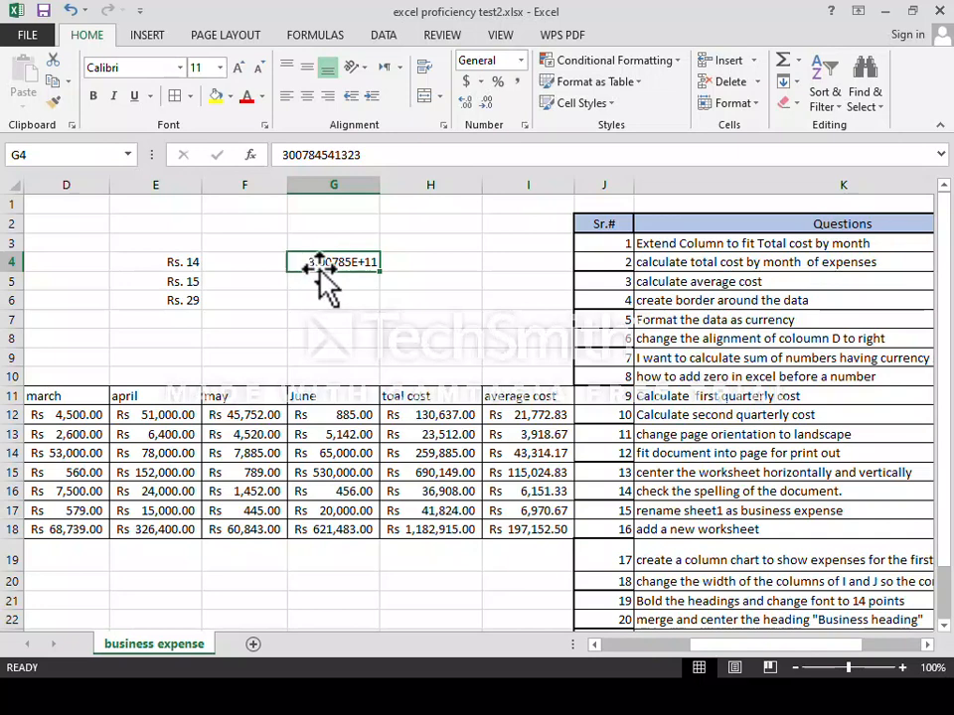
left_click(347, 283)
left_click(347, 264)
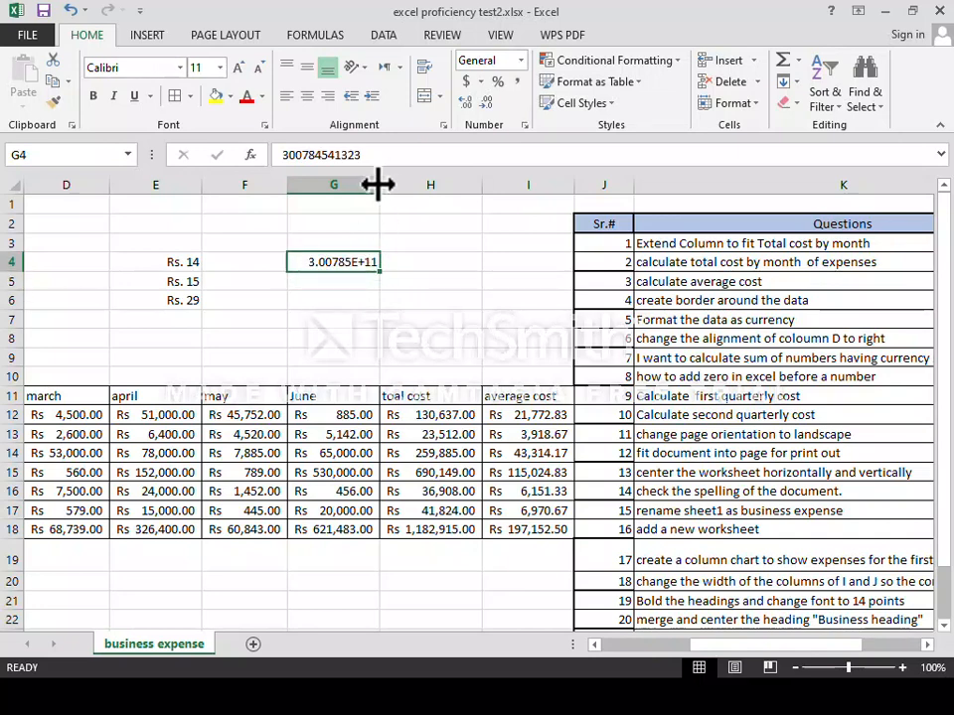
left_click_drag(377, 184, 399, 184)
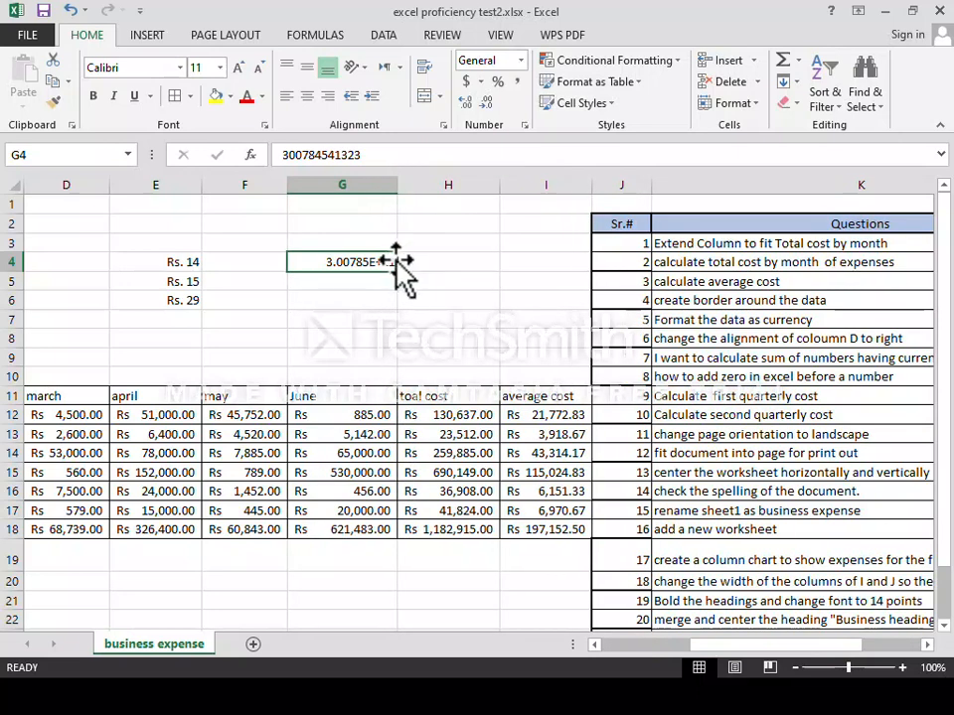
left_click(363, 279)
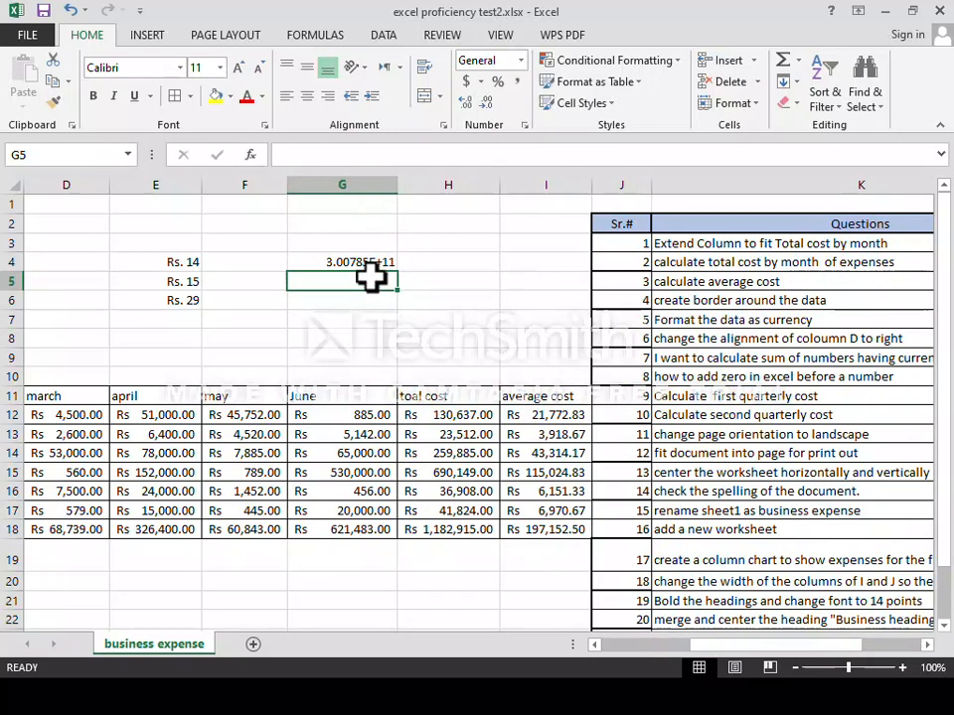
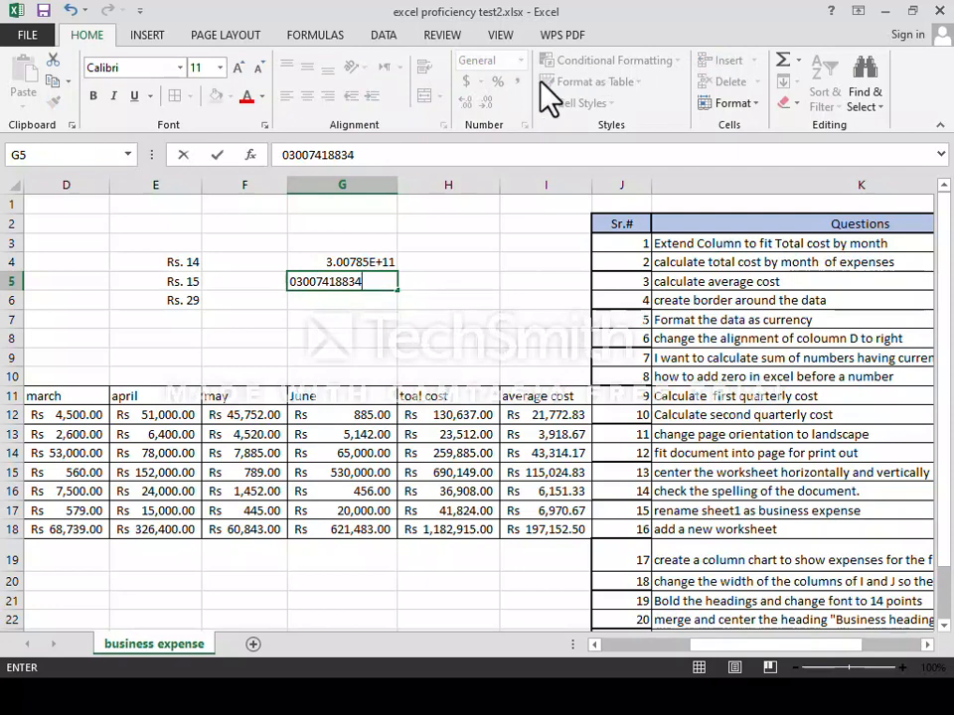
key("ctrl+Return")
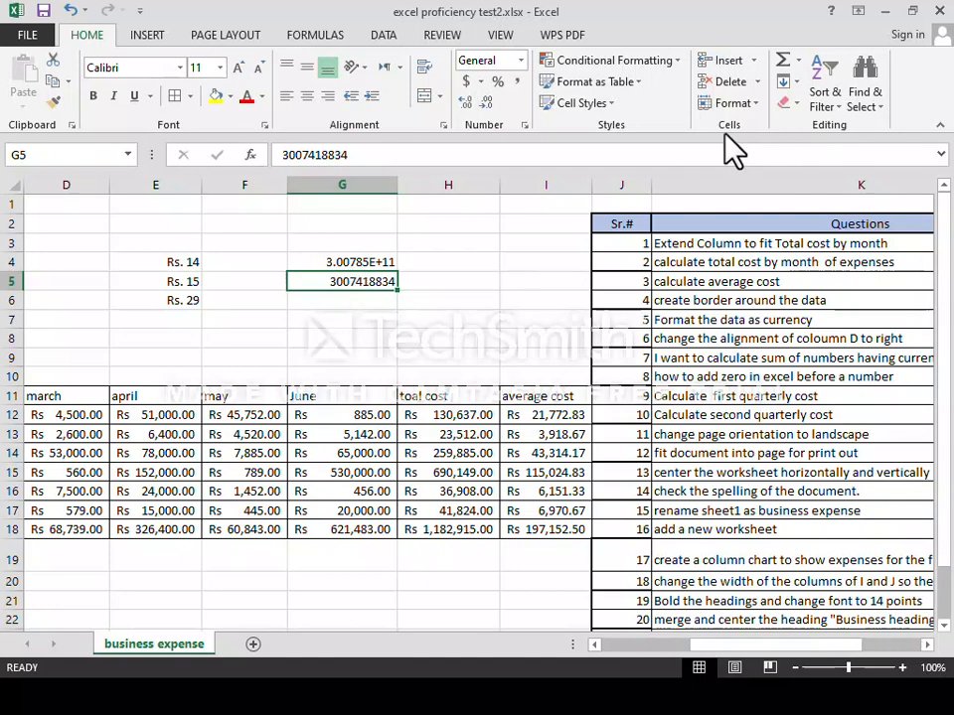
Apply the custom format 0########## to G5 so its leading zero shows.
left_click(732, 103)
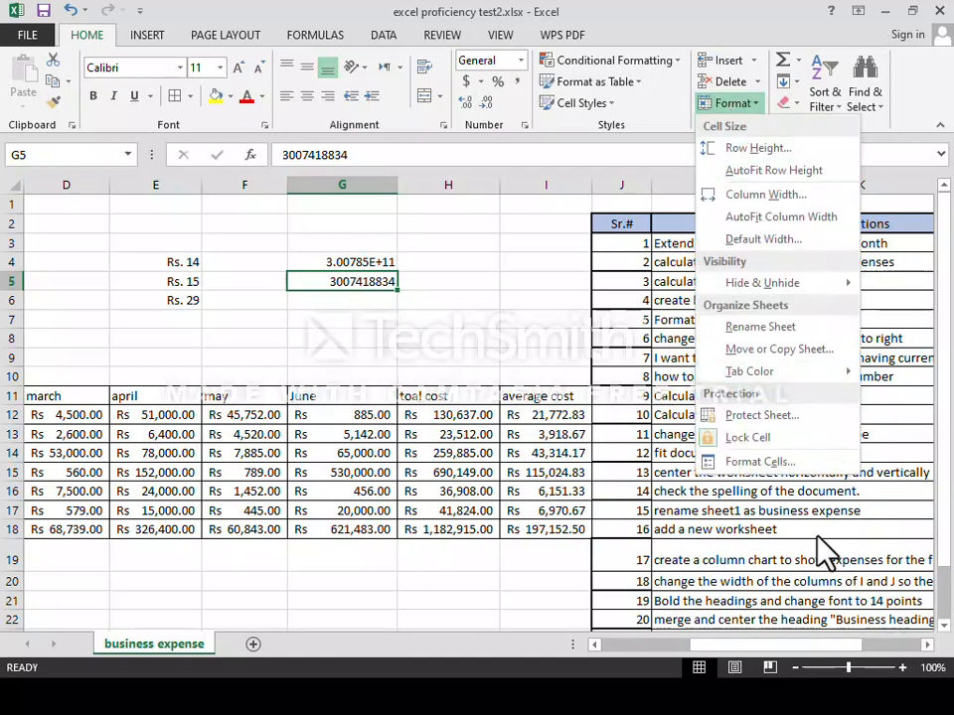
left_click(740, 465)
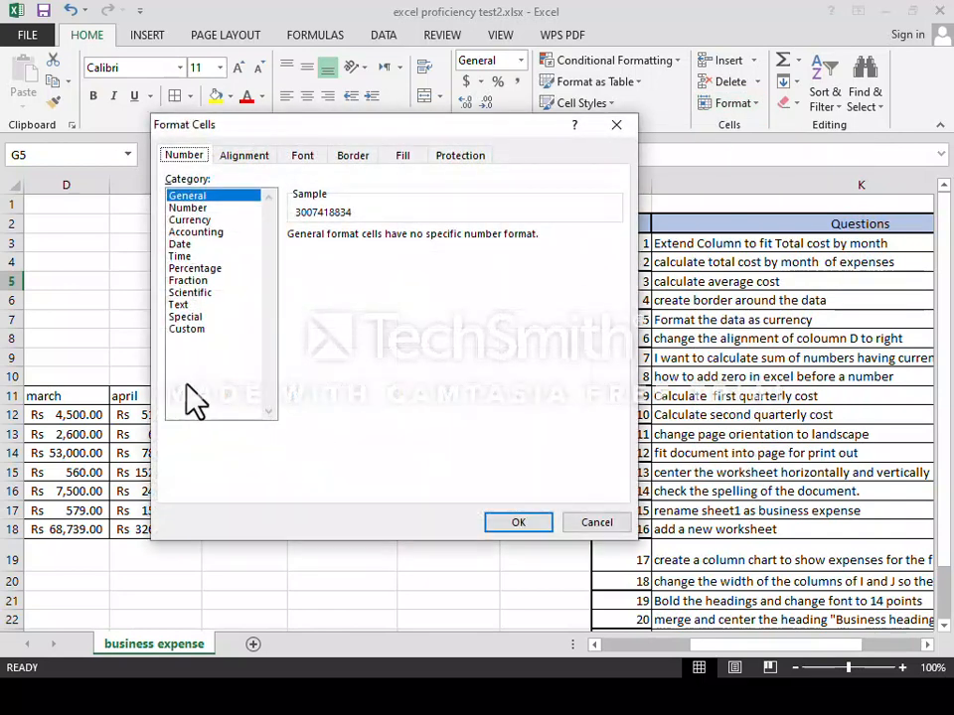
left_click(189, 329)
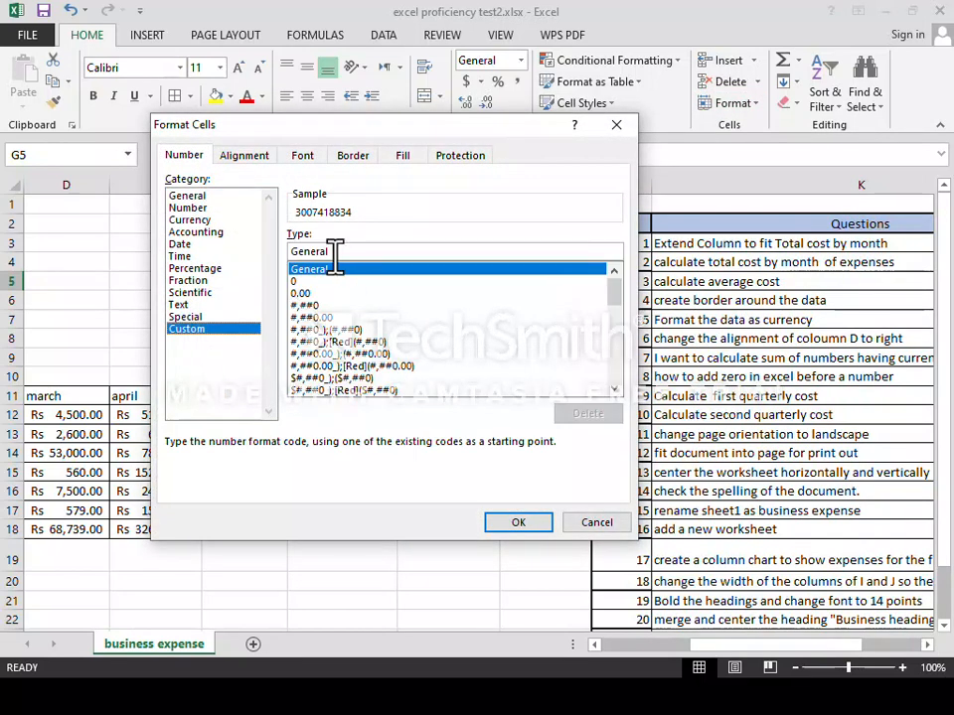
left_click_drag(320, 250, 287, 251)
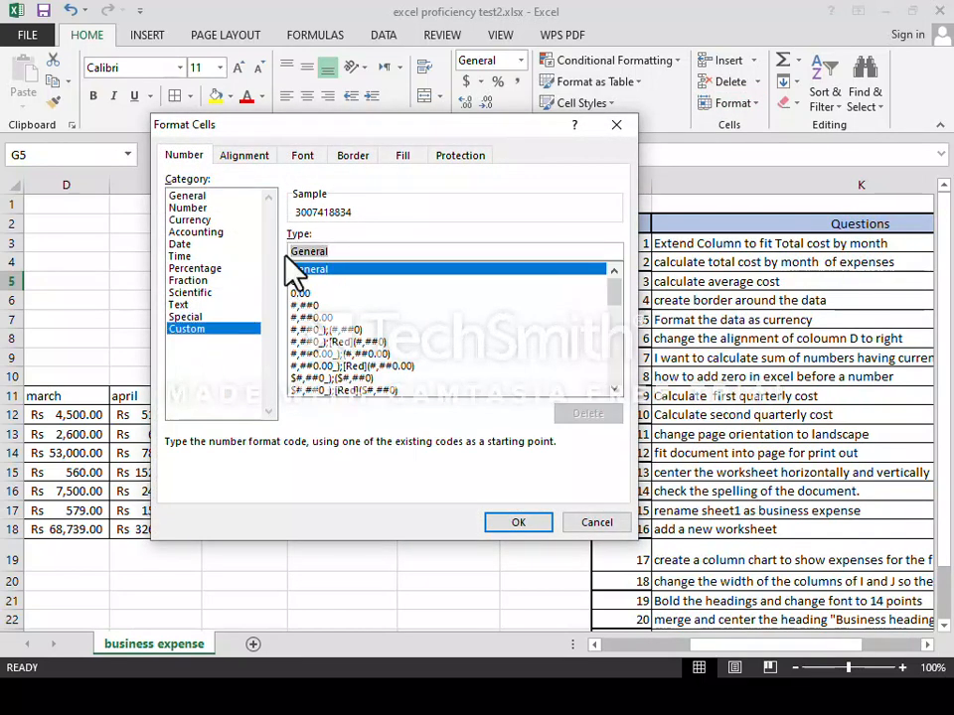
key("BackSpace")
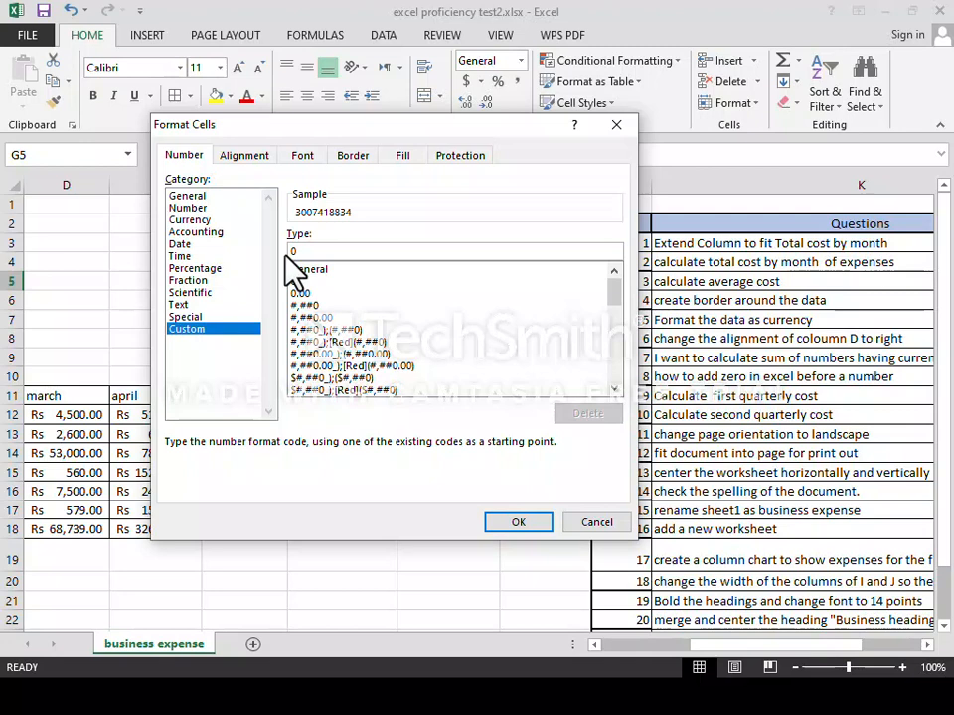
type("0####")
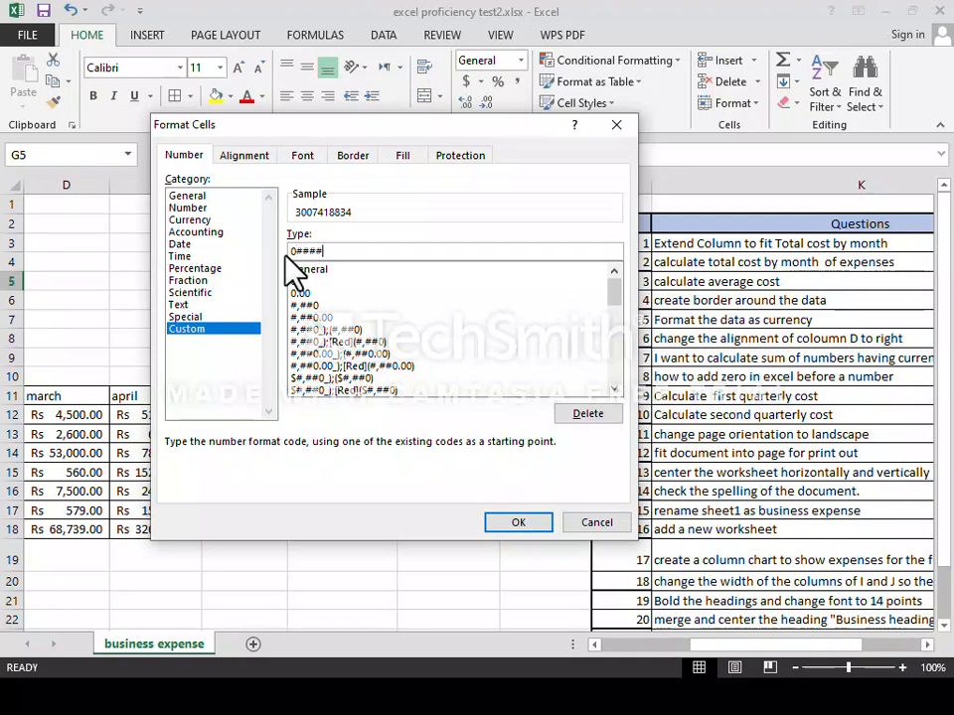
type("######")
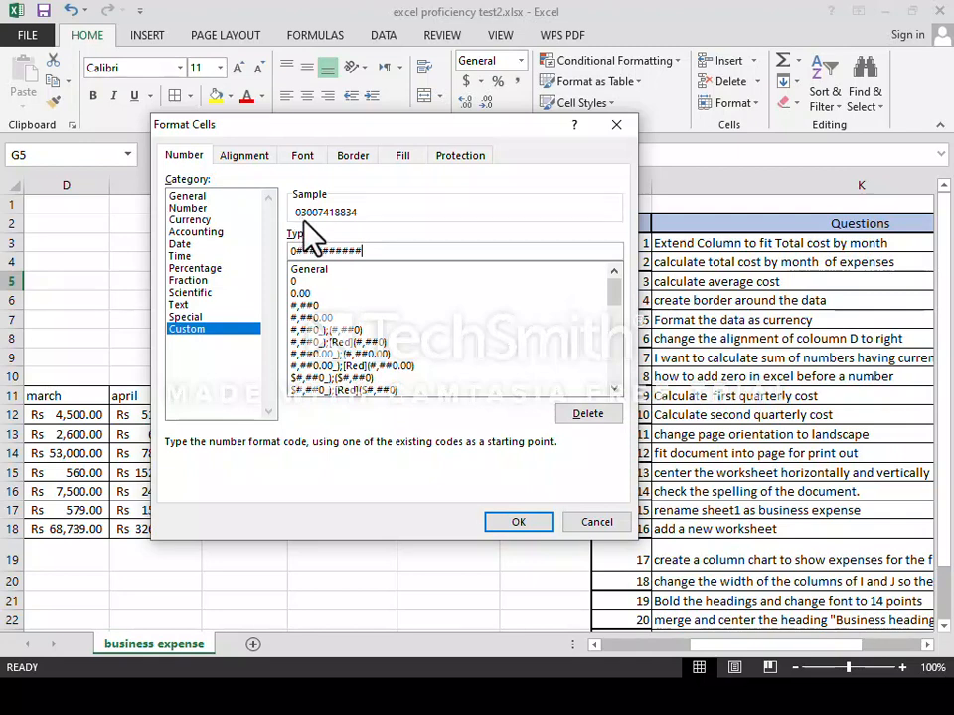
left_click(516, 524)
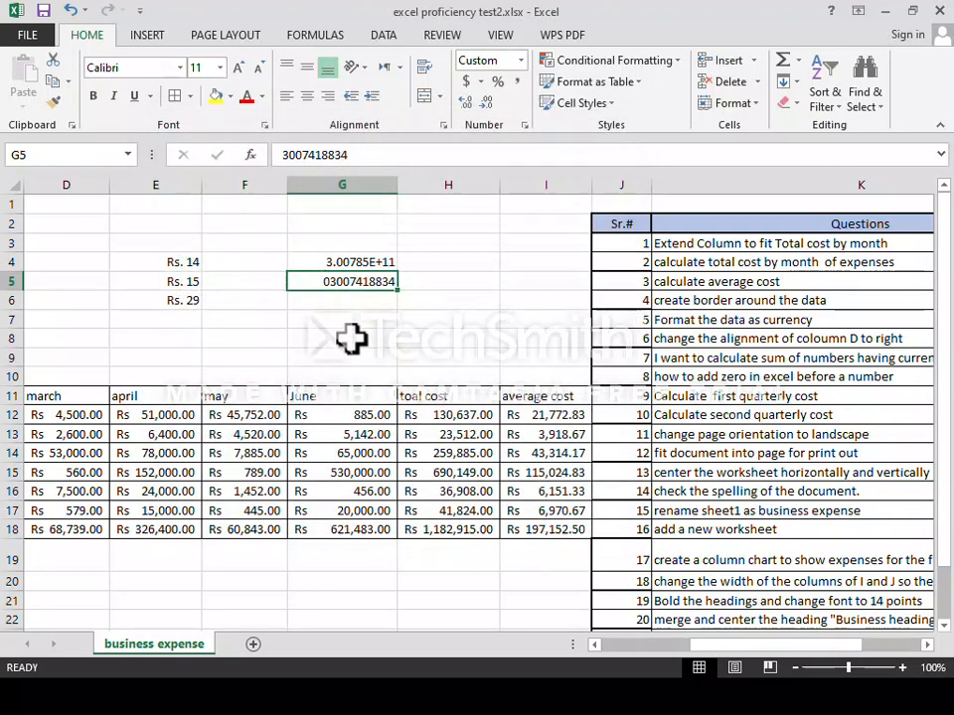
Enter another phone number in G6 and give it the same 0########## format.
left_click(336, 306)
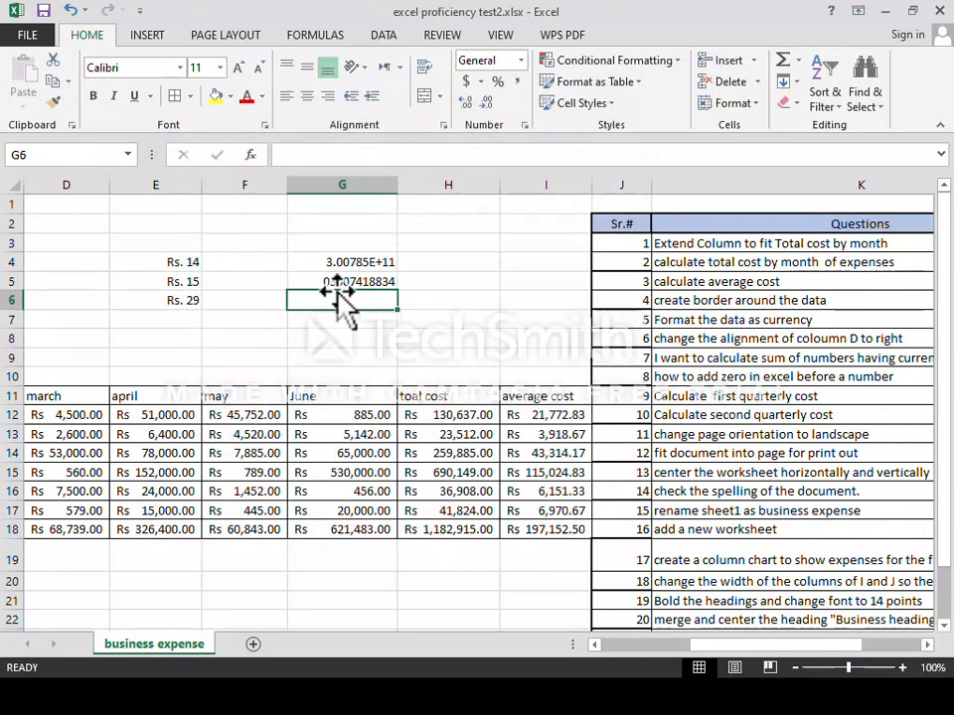
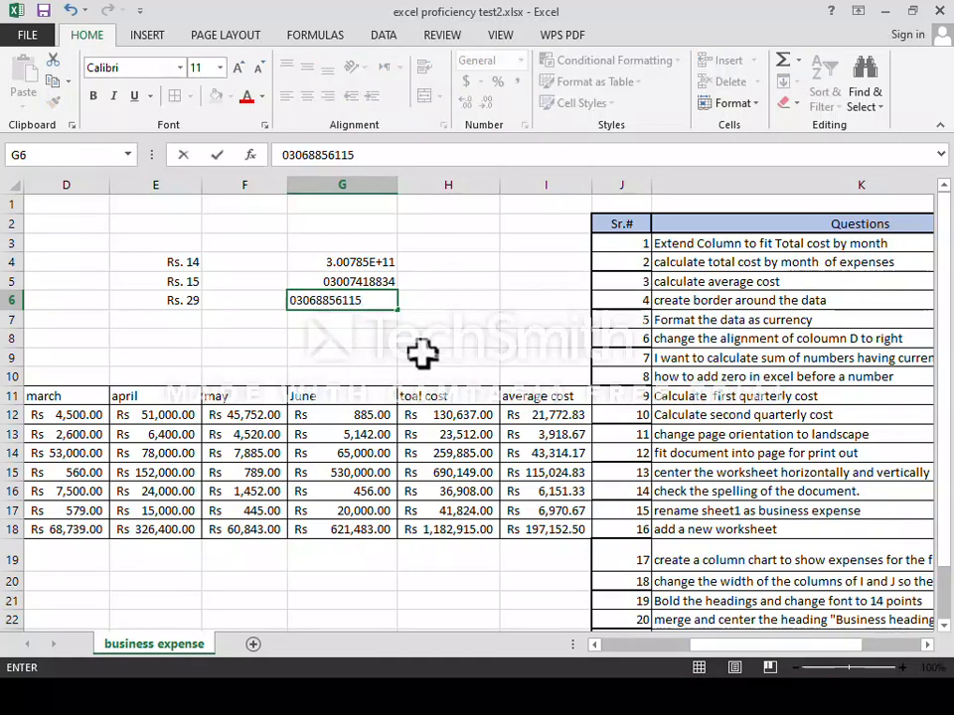
left_click(367, 318)
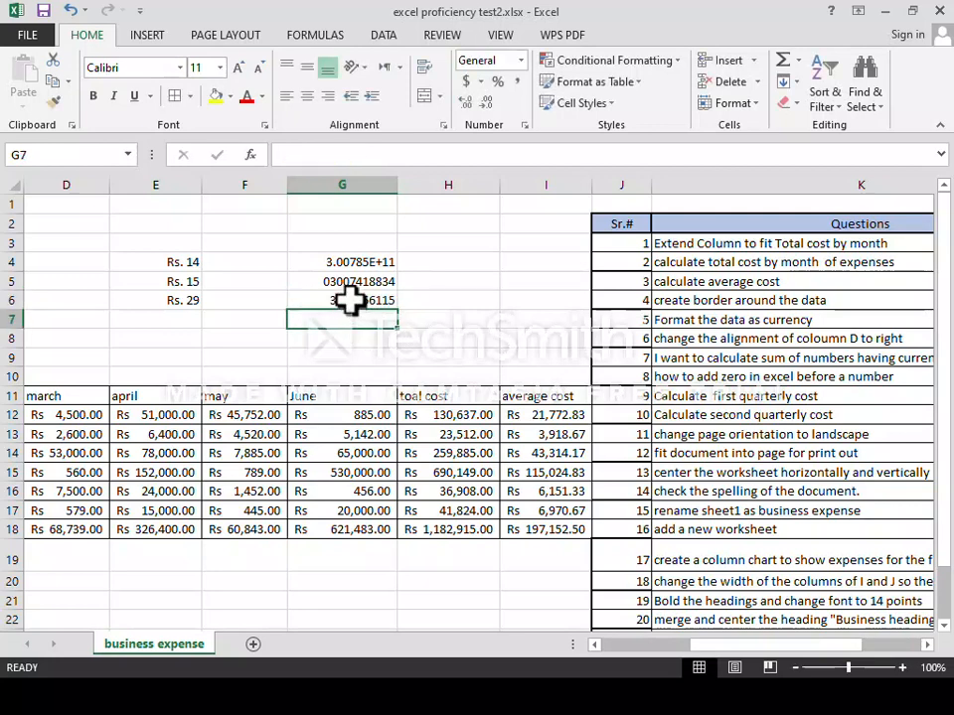
left_click(360, 300)
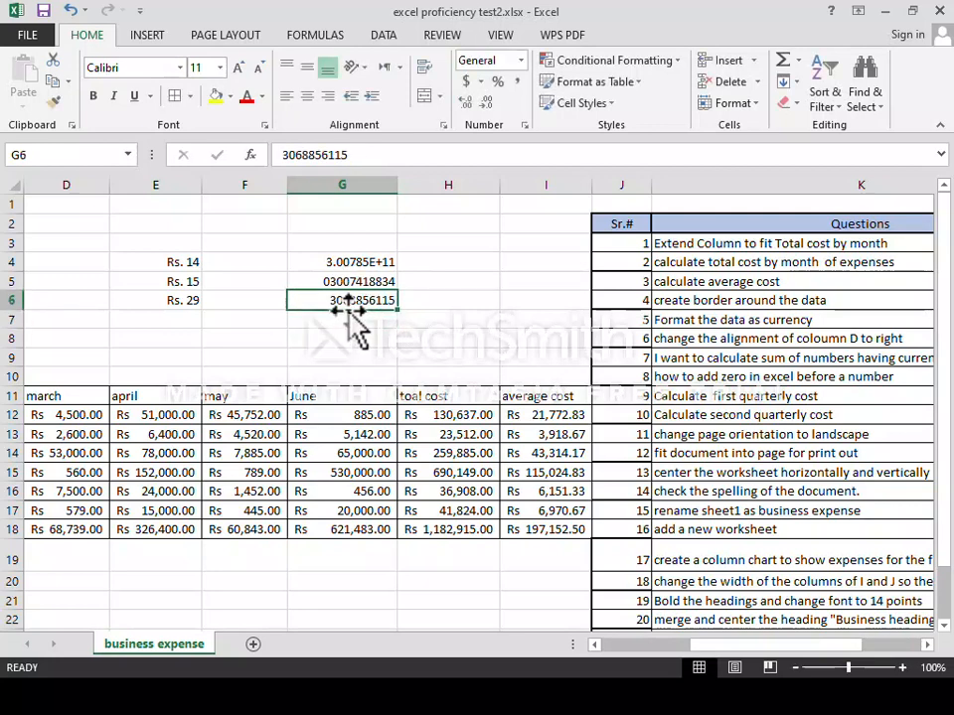
key("ctrl+1")
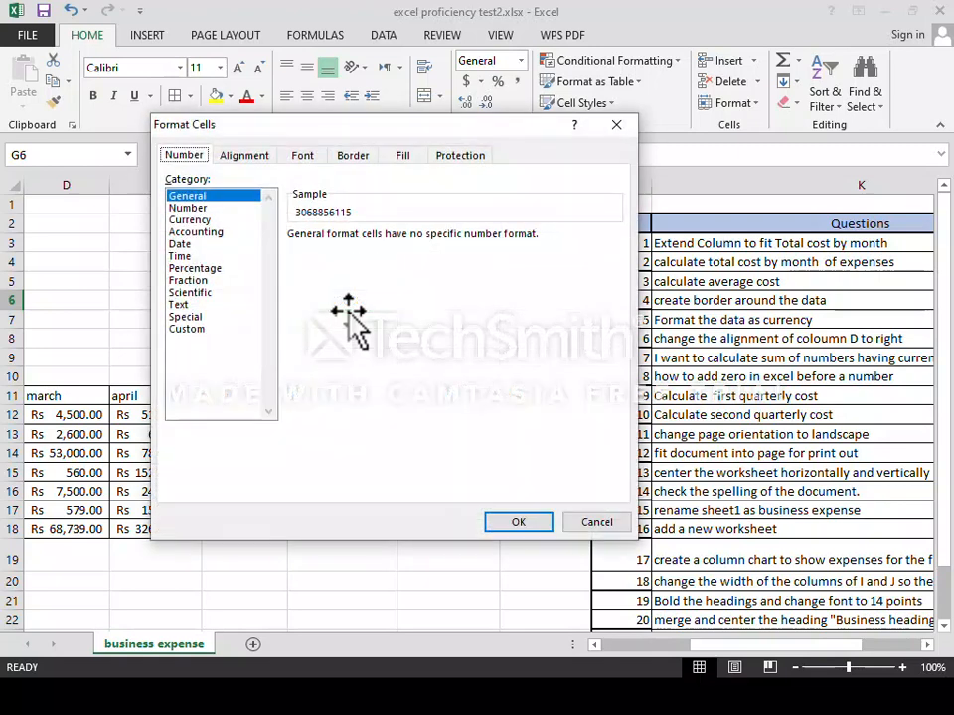
left_click(187, 329)
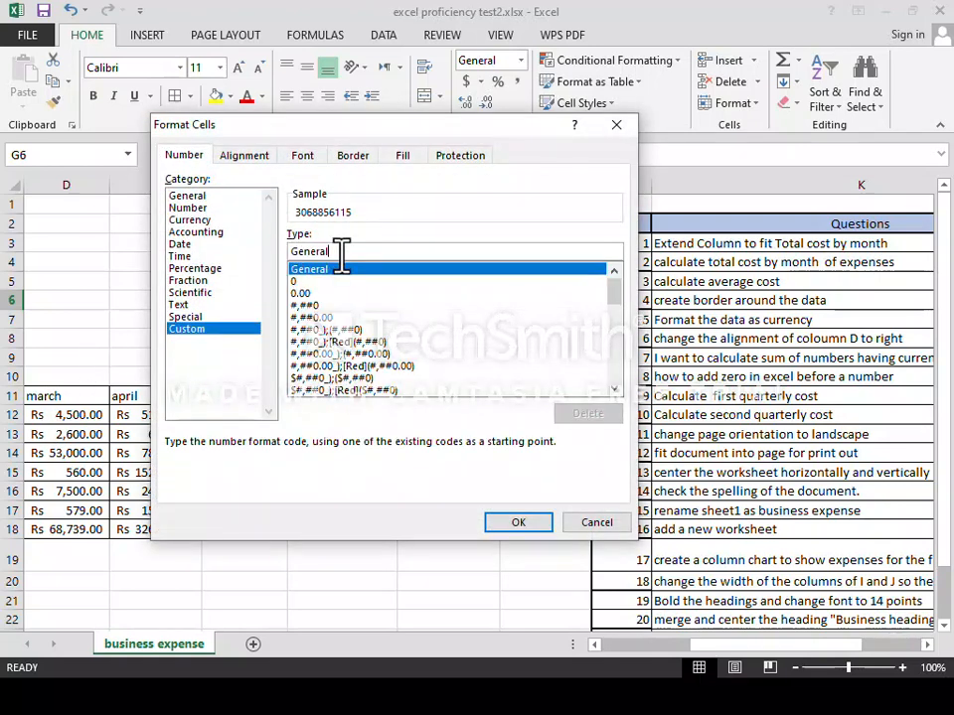
key("BackSpace")
key("BackSpace")
key("BackSpace")
key("BackSpace")
key("BackSpace")
key("BackSpace")
key("BackSpace")
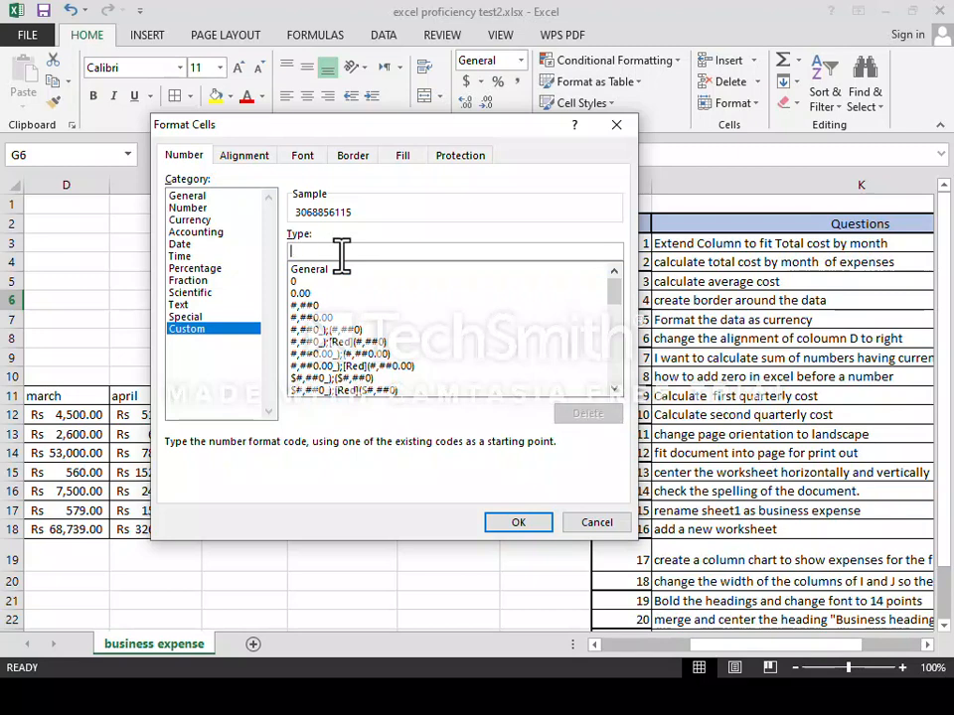
type("0#########")
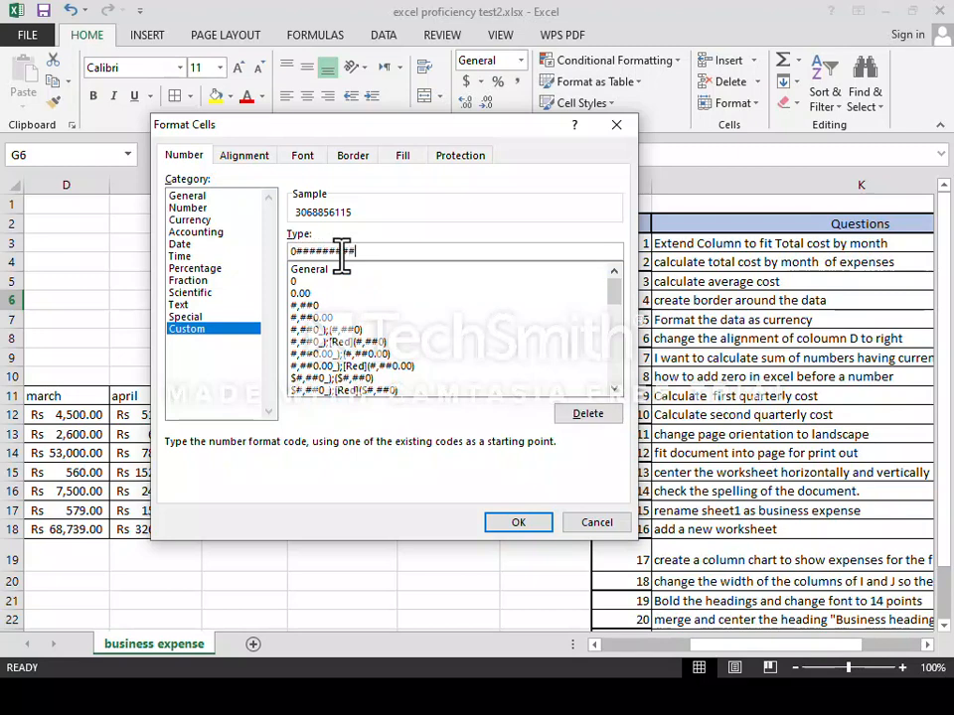
type("#")
left_click(507, 523)
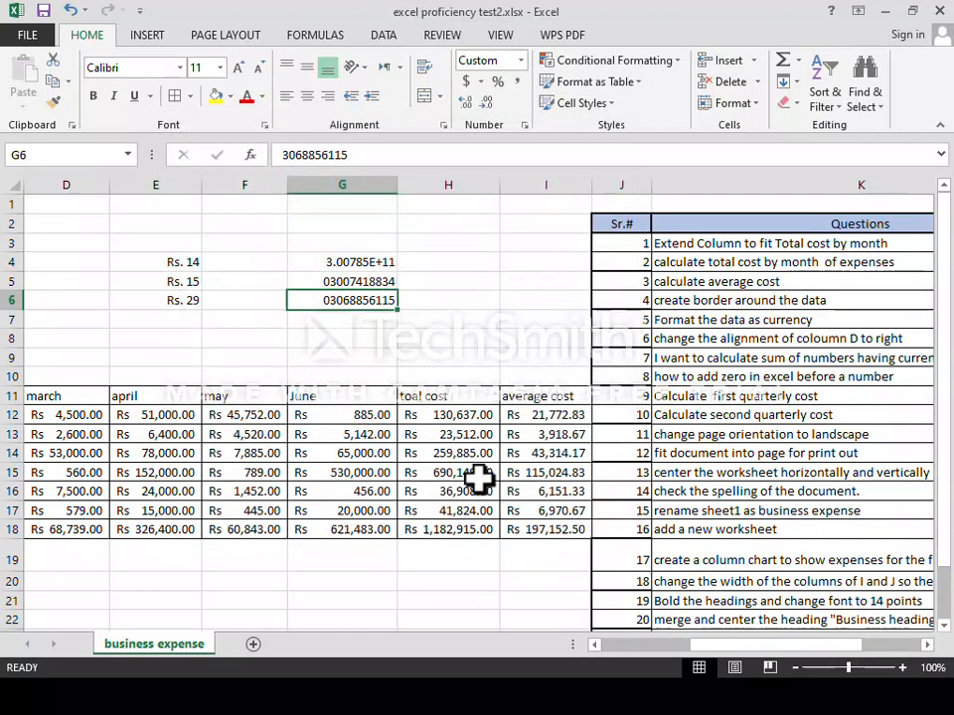
left_click(342, 319)
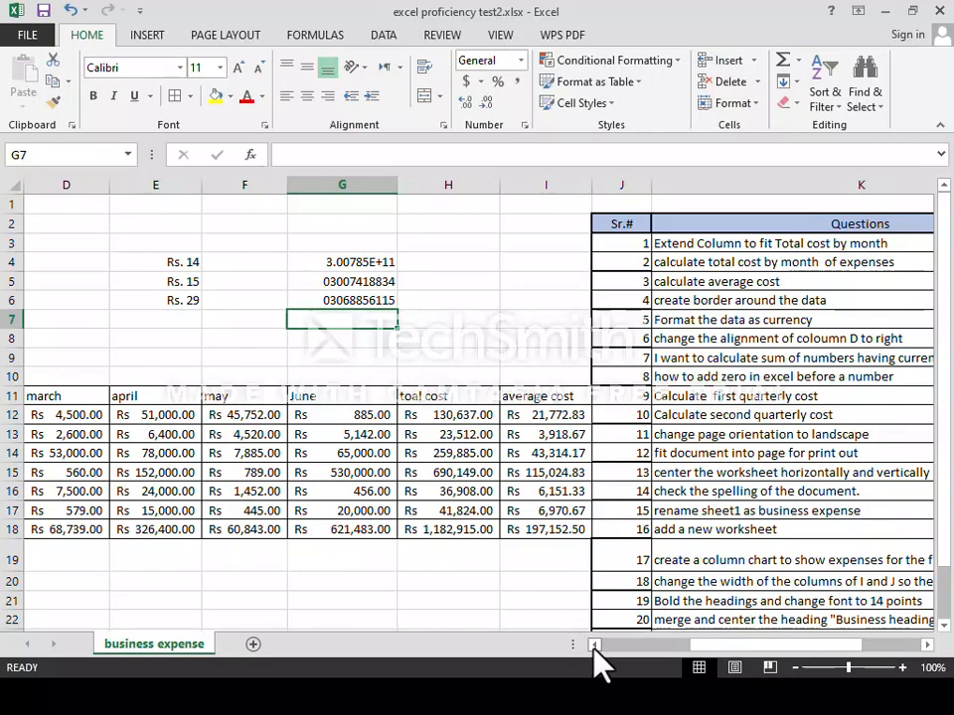
Scroll the sheet left to bring columns A through I back into view.
left_click_drag(743, 663, 650, 665)
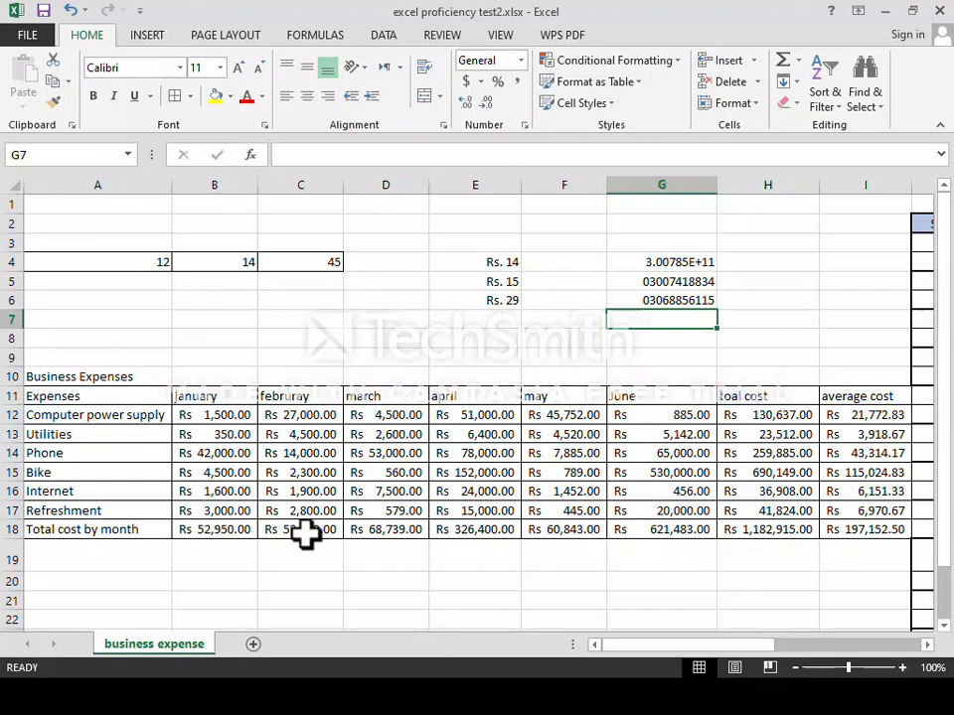
Enter the label '1st Q' in cell B19, rechecking the January total in B18.
left_click(251, 551)
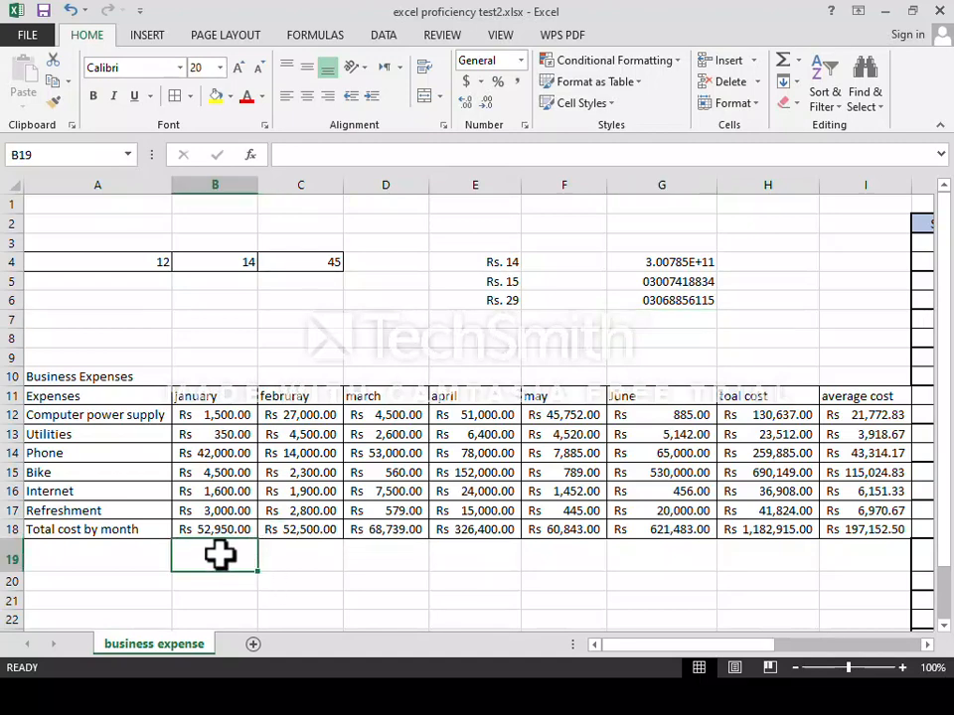
type("t")
key("BackSpace")
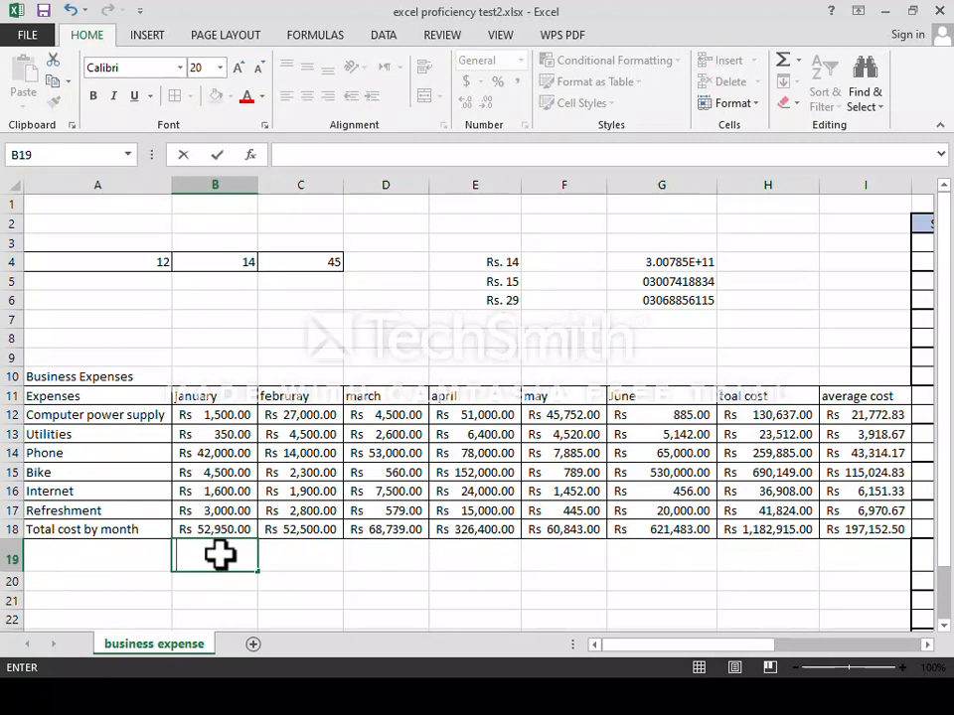
type("1st")
key("Up")
key("BackSpace")
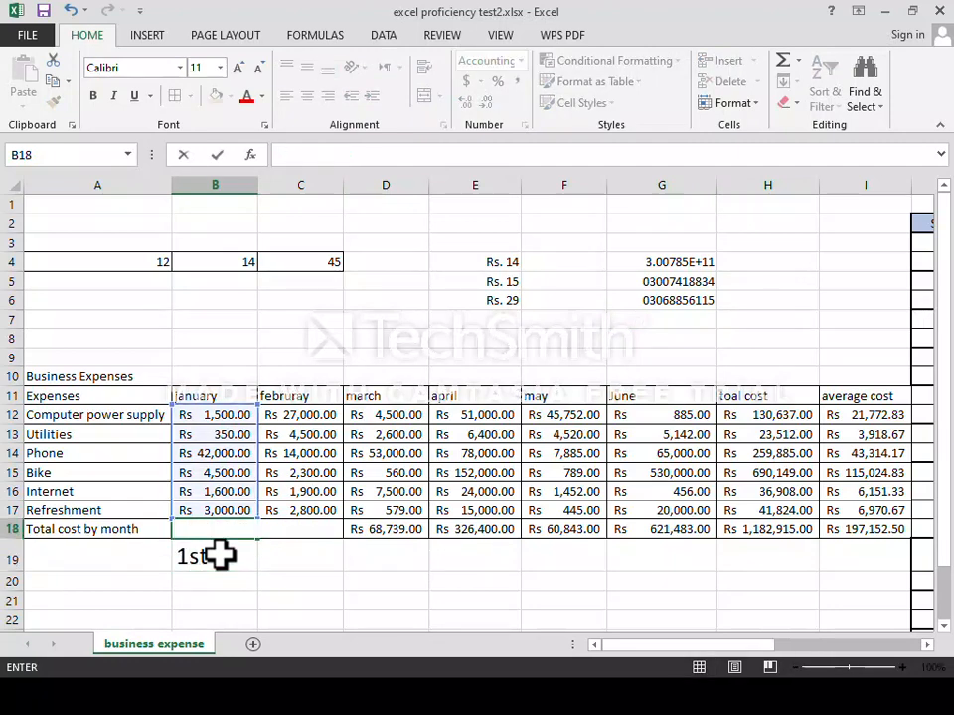
key("alt+equal")
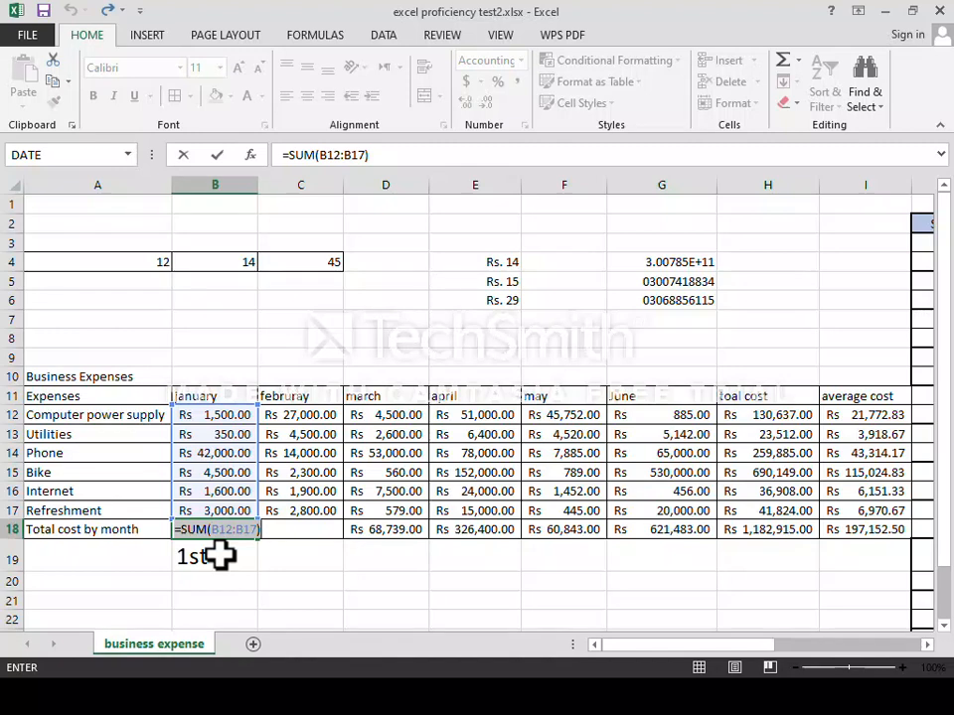
key("Return")
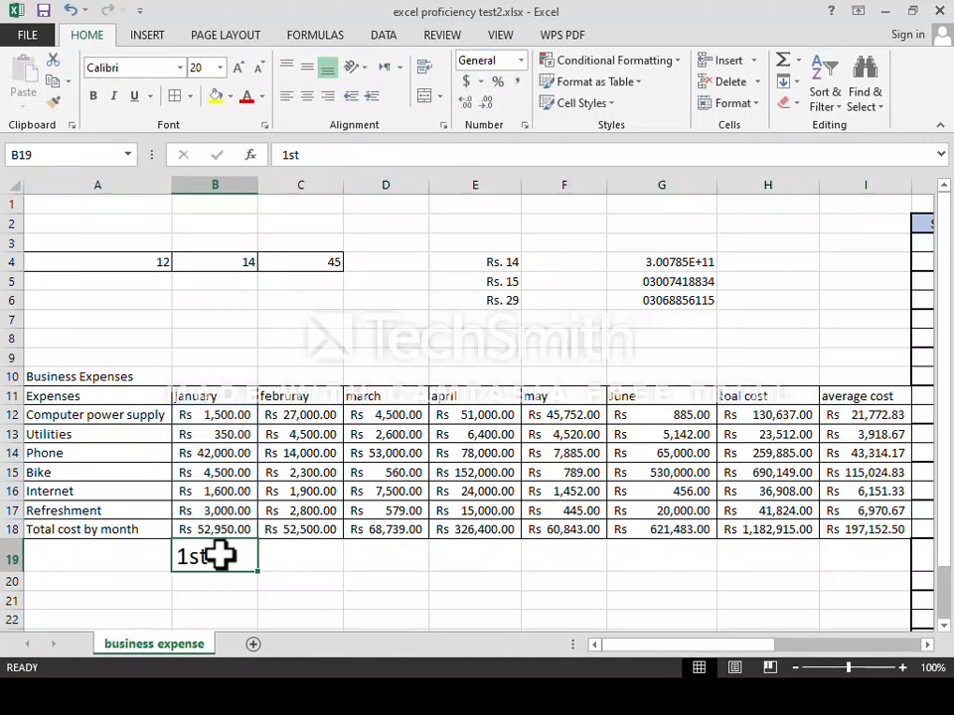
key("F2")
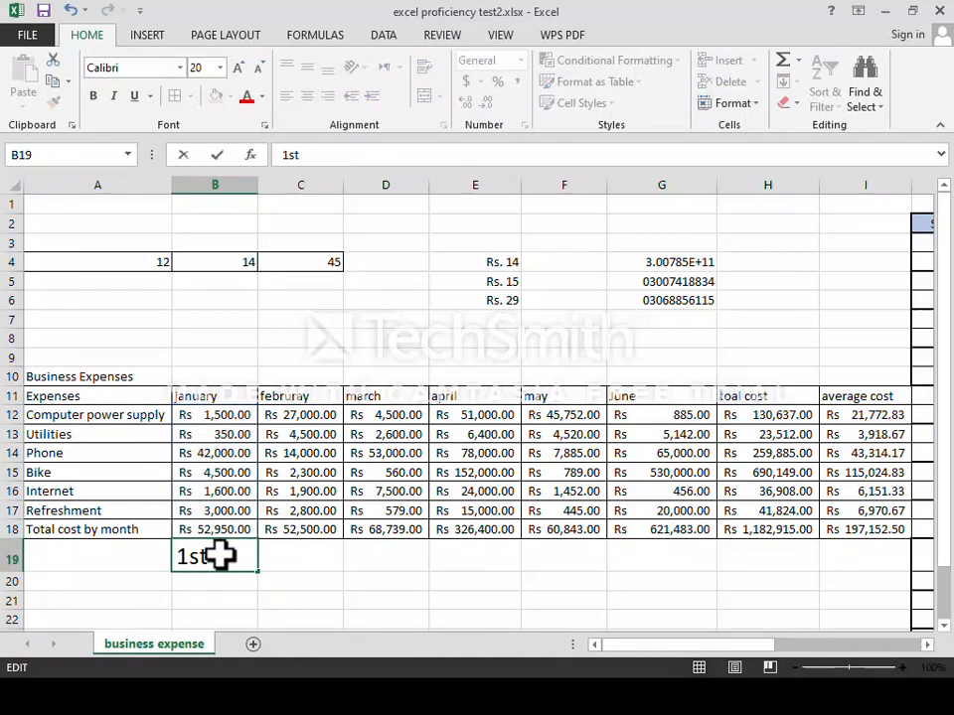
type("Q")
key("Tab")
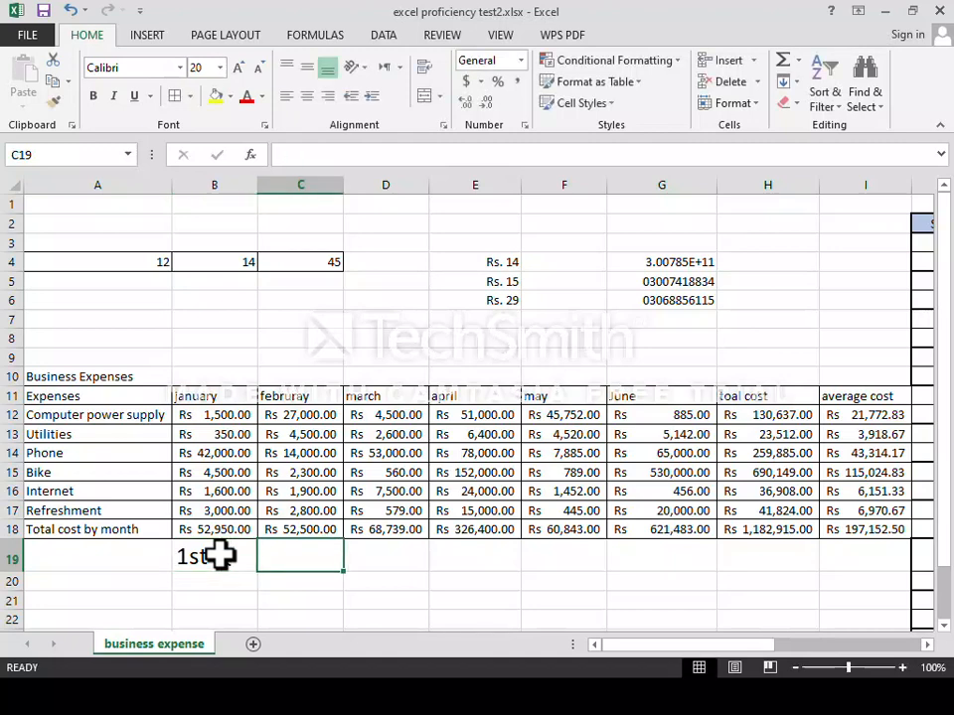
Enter =SUM(B18:D18) in C19, giving the first-quarter total Rs 174,189.00.
type("=")
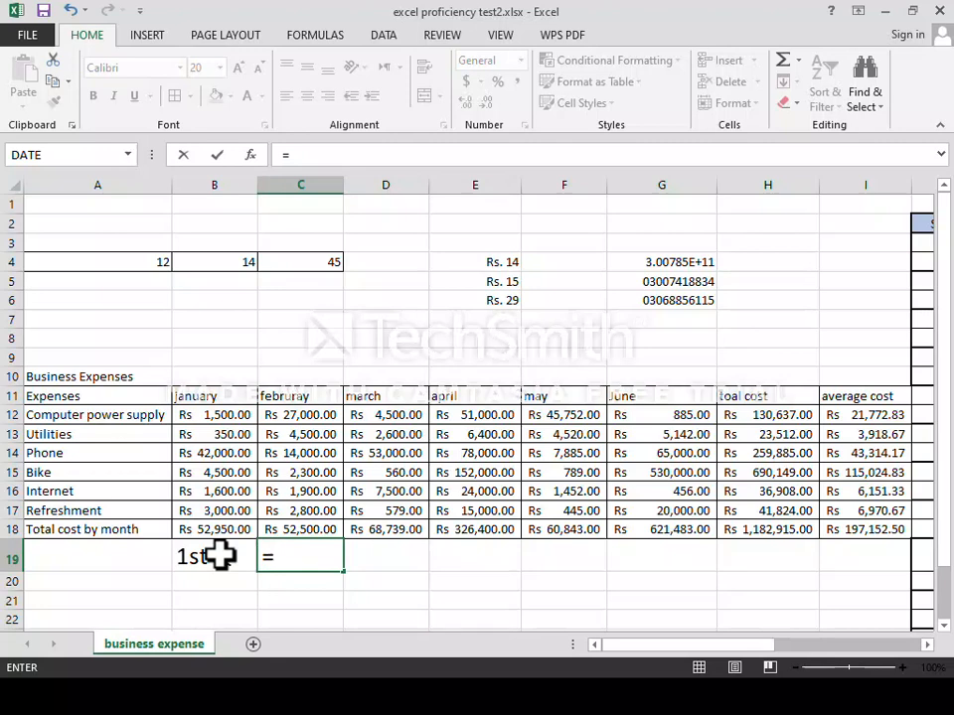
type("sum")
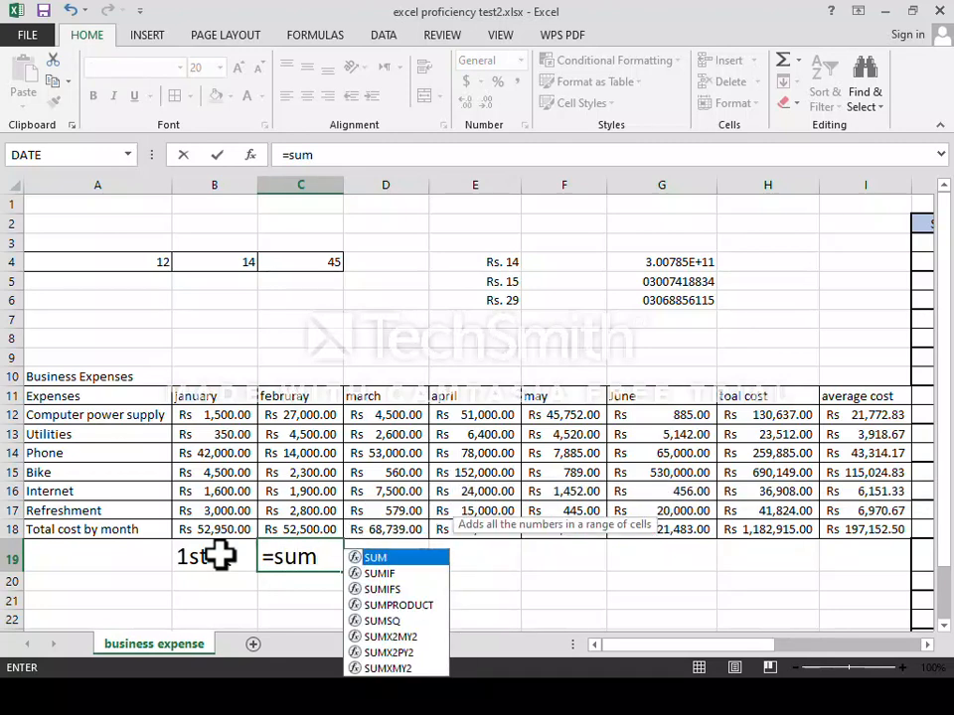
key("Tab")
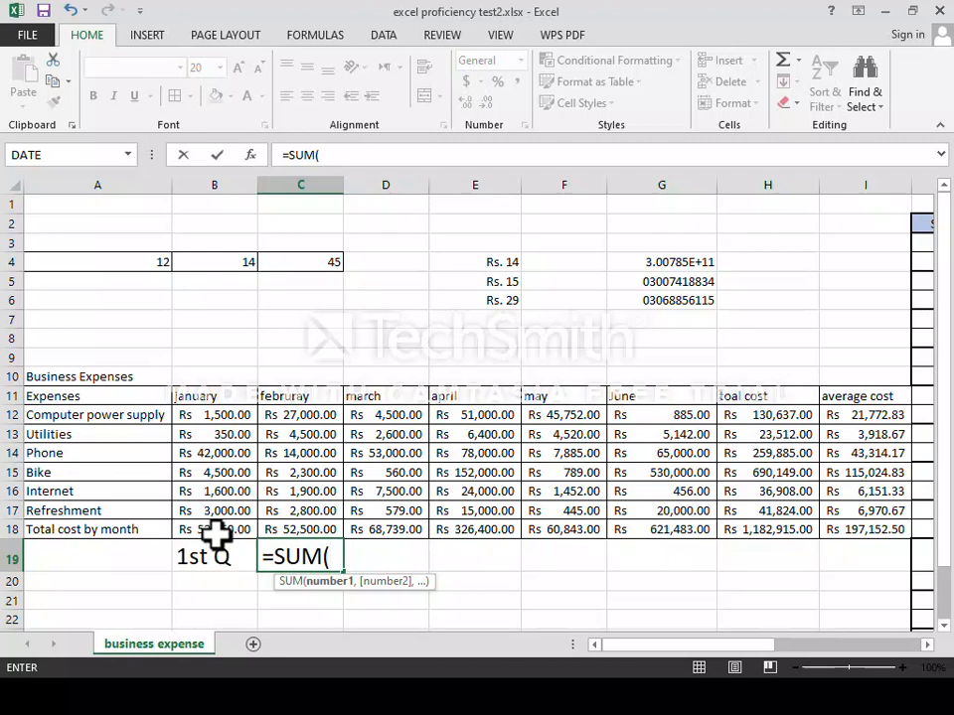
left_click_drag(215, 533, 372, 530)
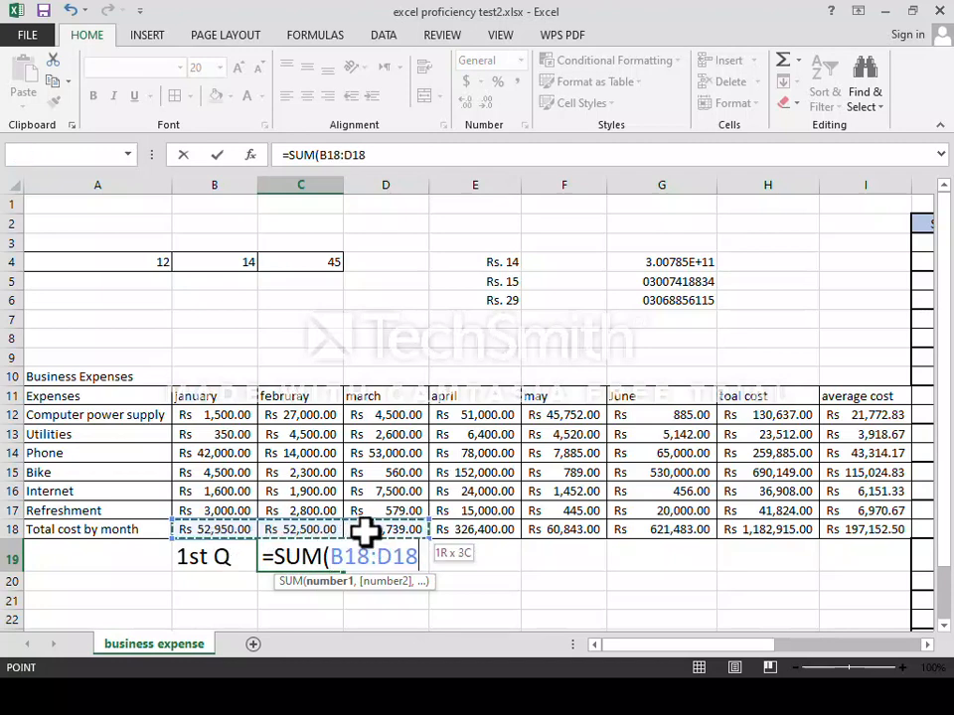
key("Return")
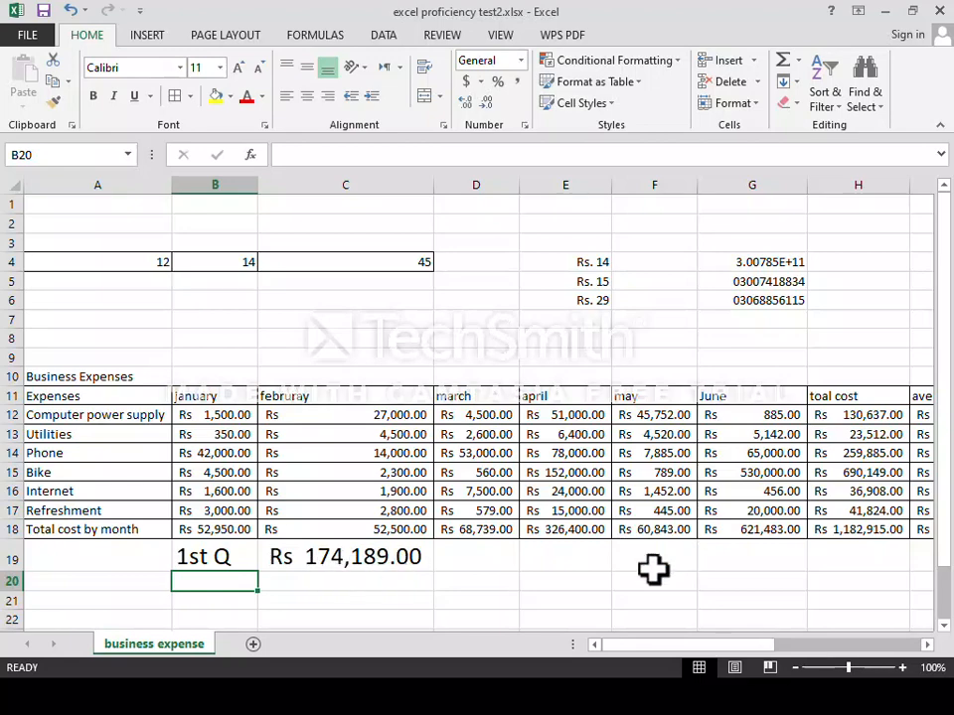
Enter the label '2ND Q' in cell B20.
left_click_drag(711, 646, 801, 602)
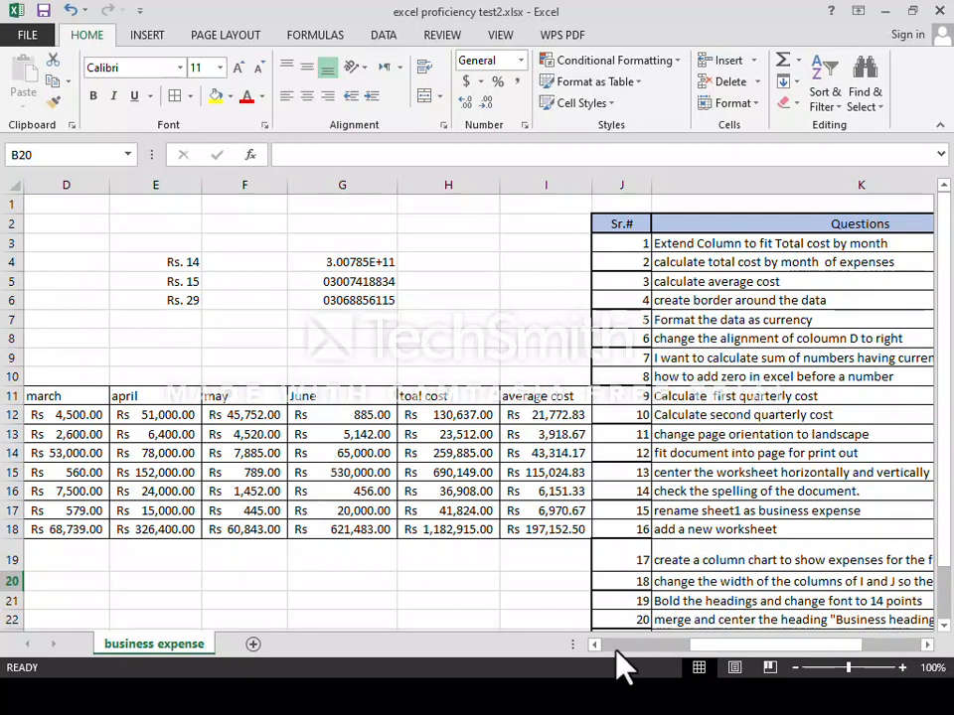
left_click_drag(752, 647, 645, 641)
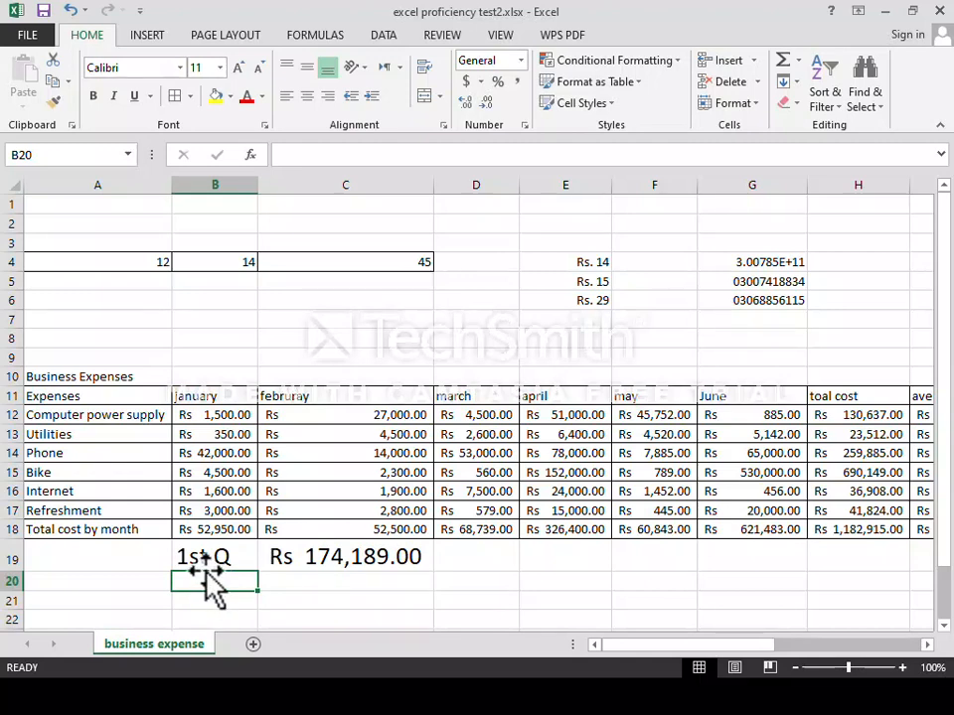
type("2ND Q")
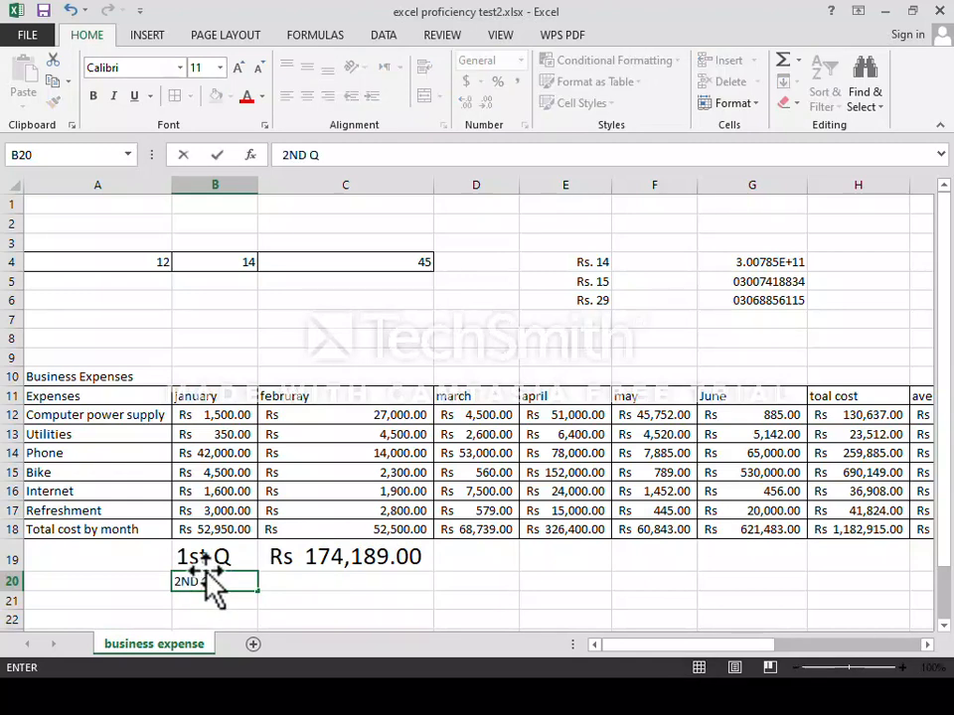
key("Tab")
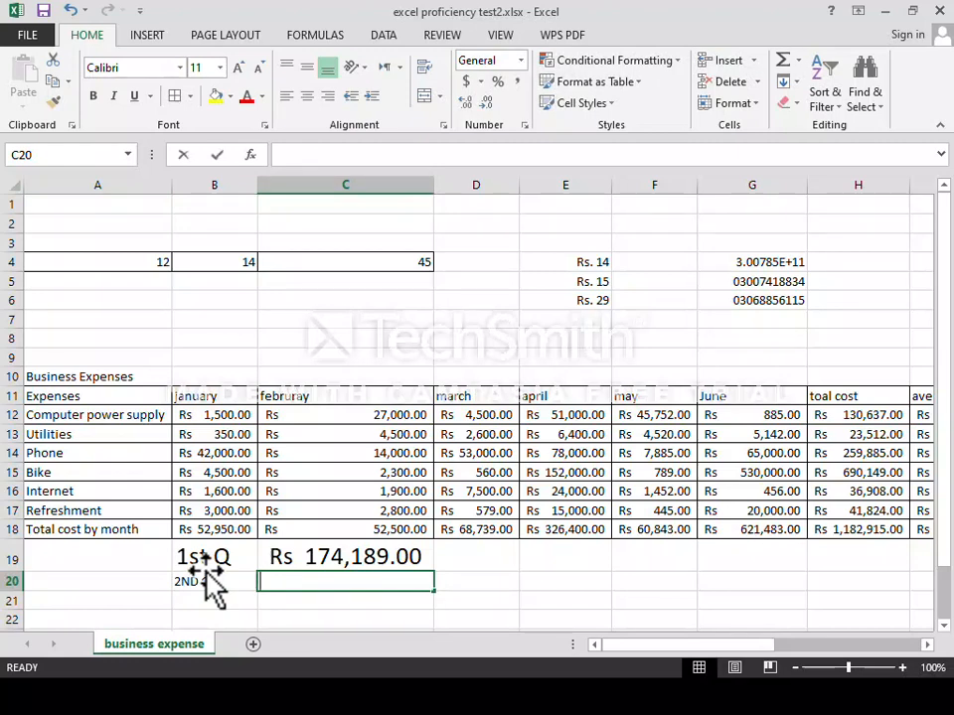
Enter =SUM(E18:G18) in C20 for the April–June total of Rs 1,008,726.00.
type("=SU")
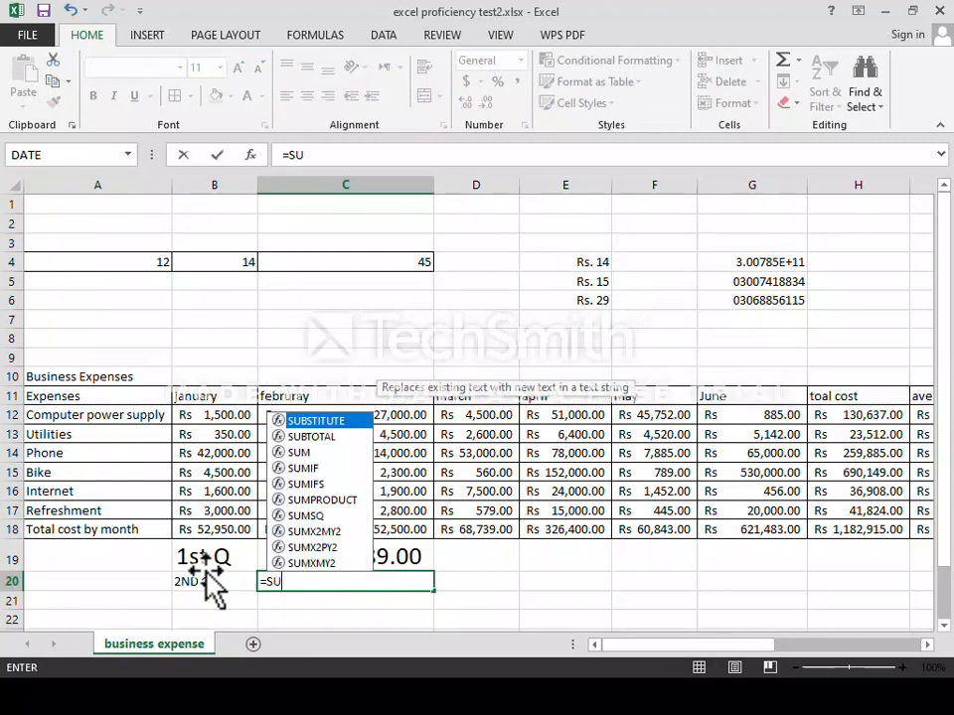
type("M(")
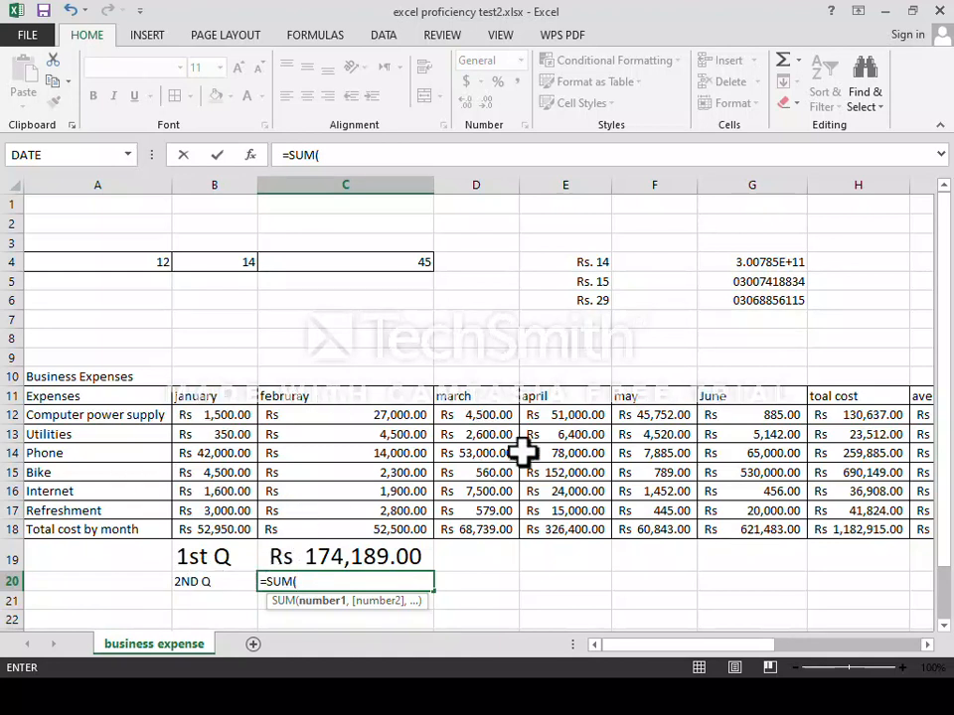
left_click(562, 529)
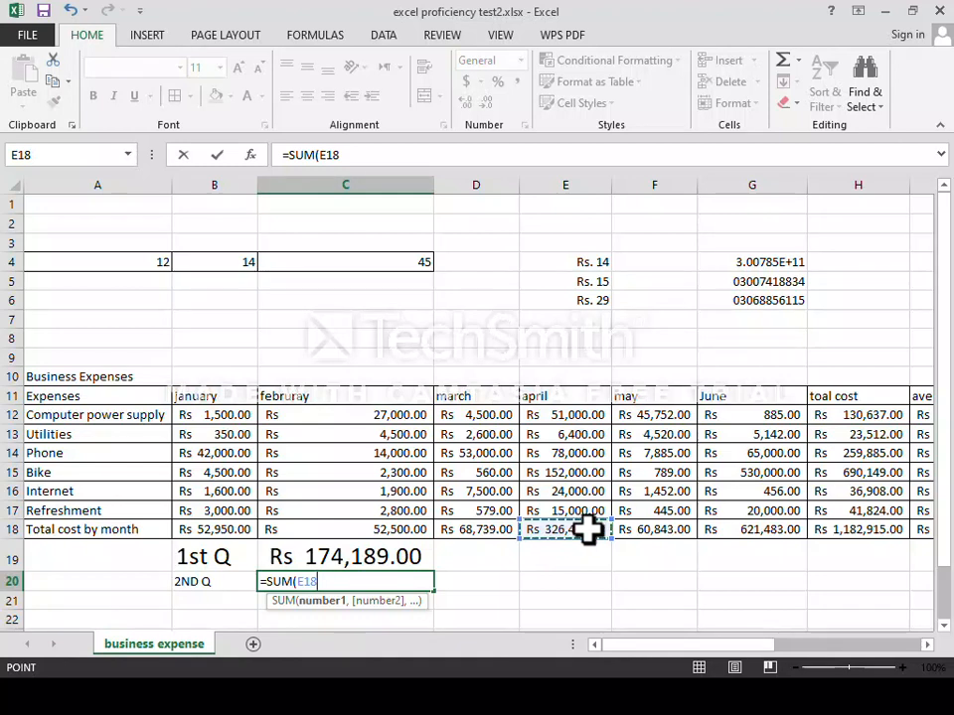
left_click_drag(589, 529, 730, 527)
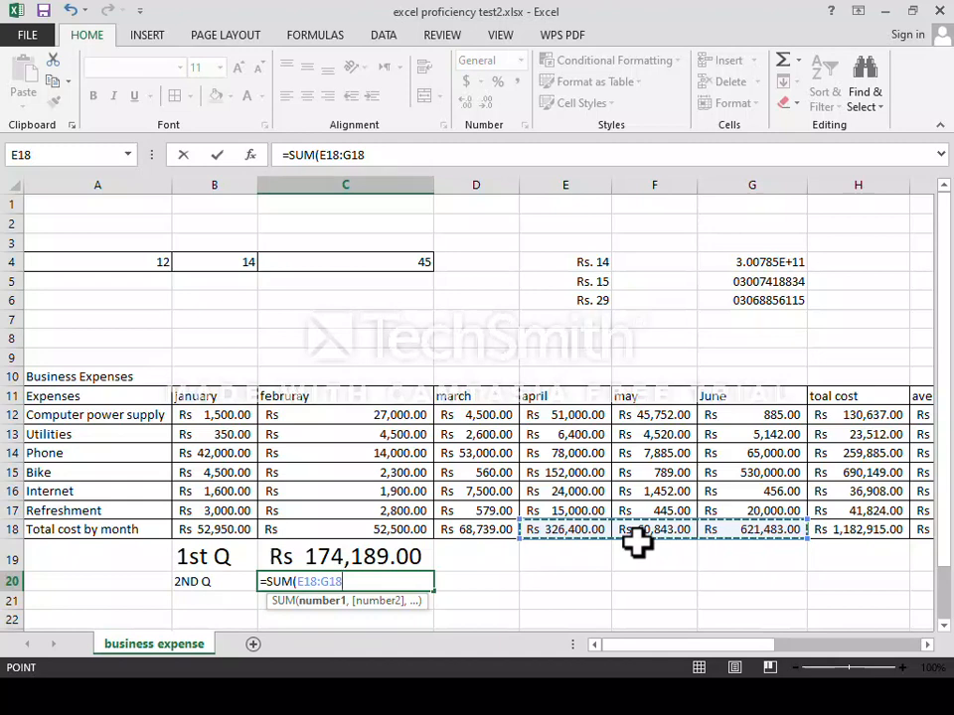
key("Return")
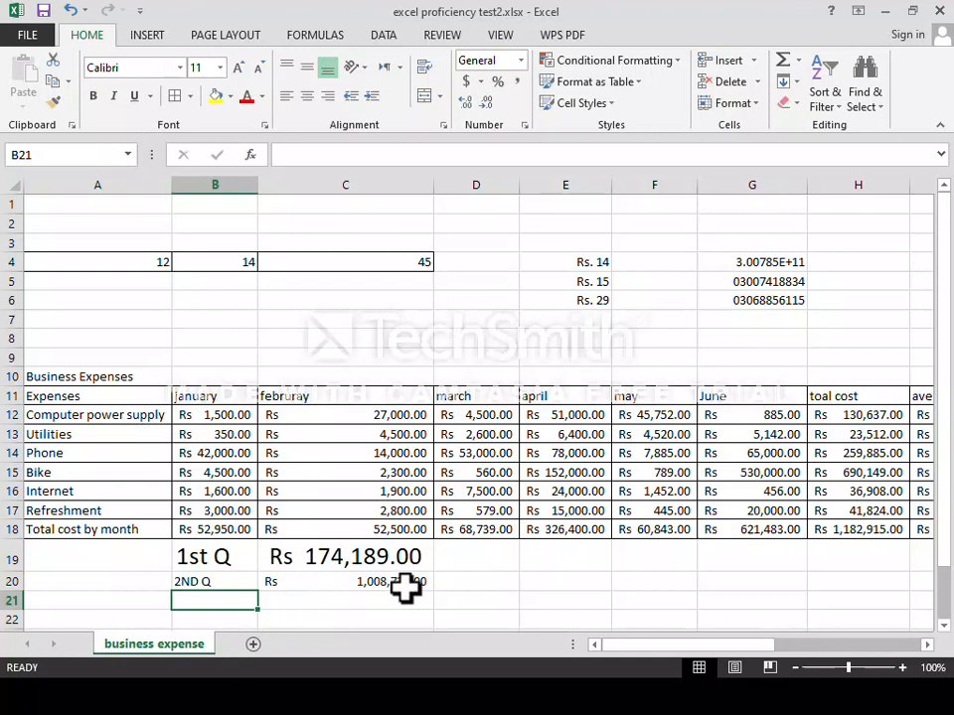
Compare the formatting of the 1st Q and 2ND Q labels and totals.
left_click(191, 581)
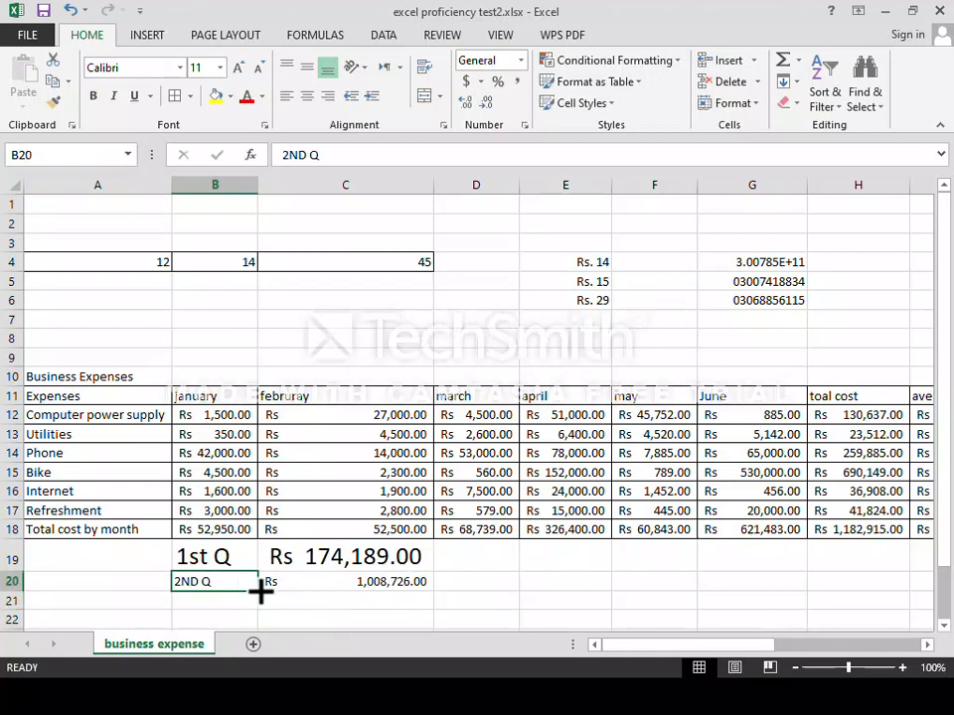
left_click(304, 557)
left_click(224, 557)
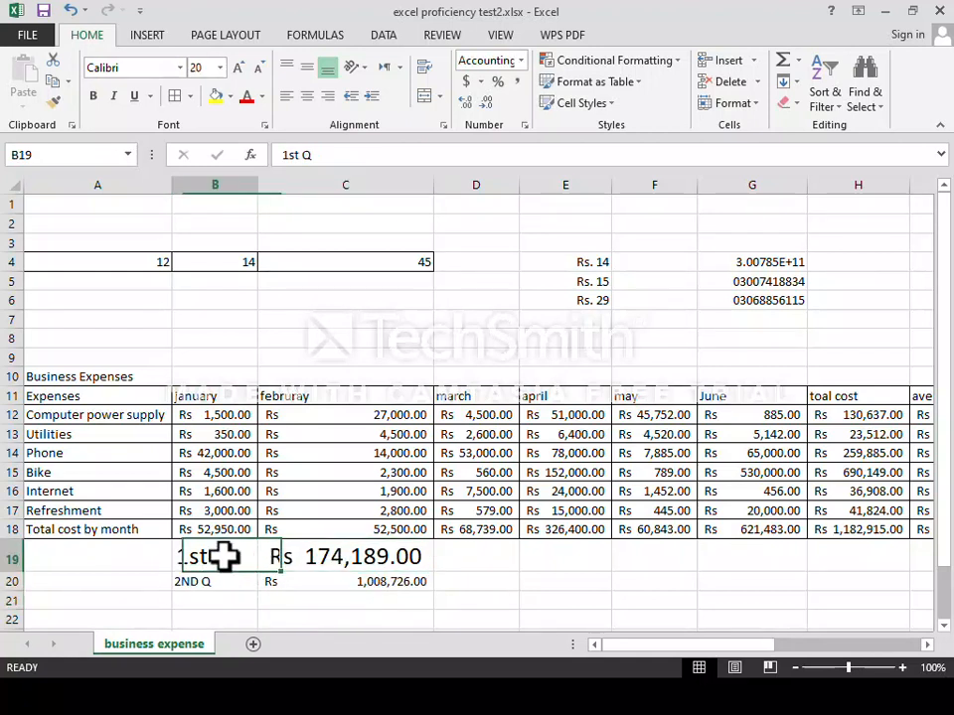
left_click(206, 584)
left_click(207, 562)
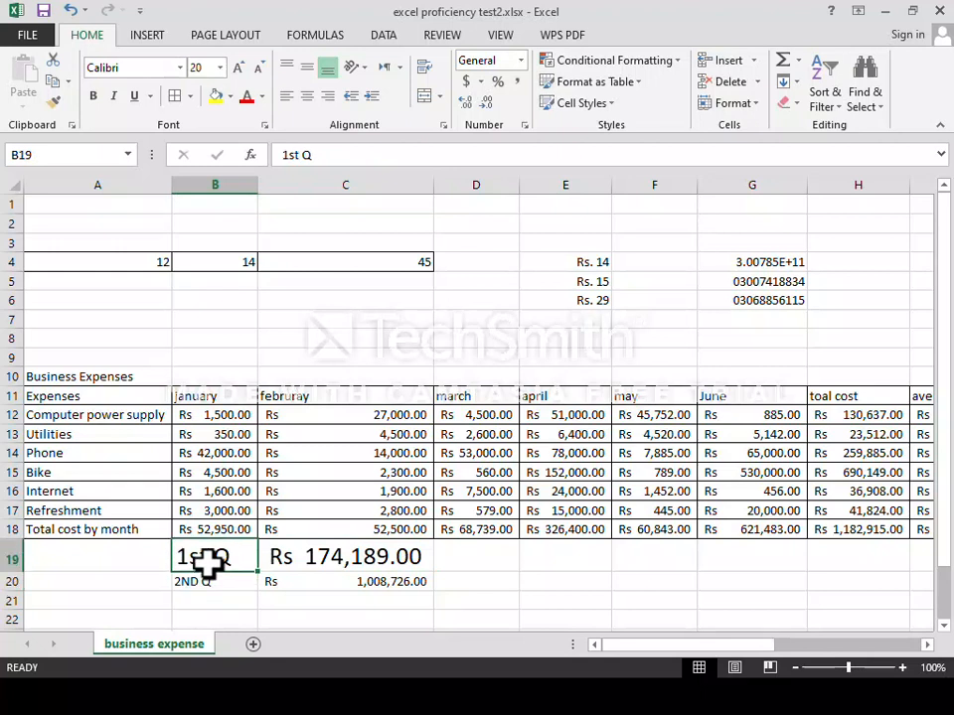
left_click(319, 560)
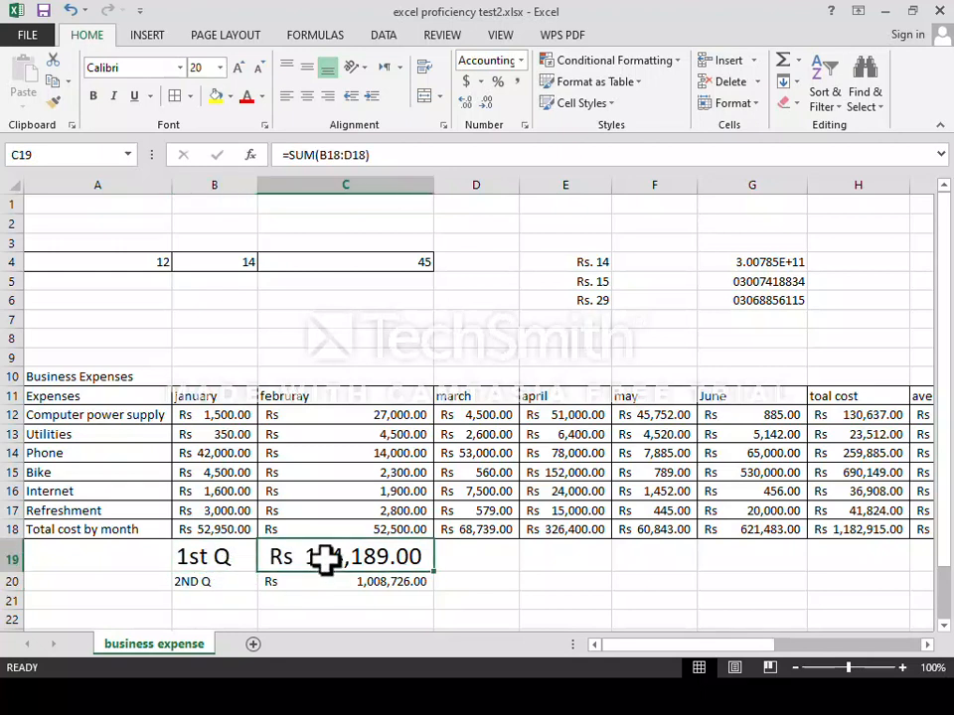
left_click(195, 585)
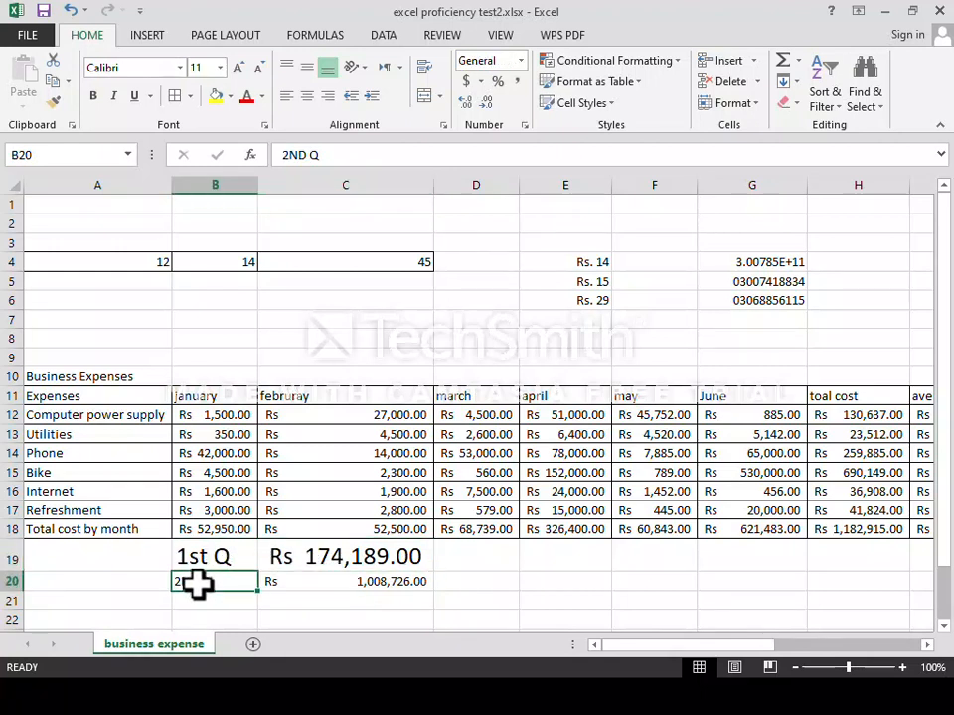
left_click(366, 588)
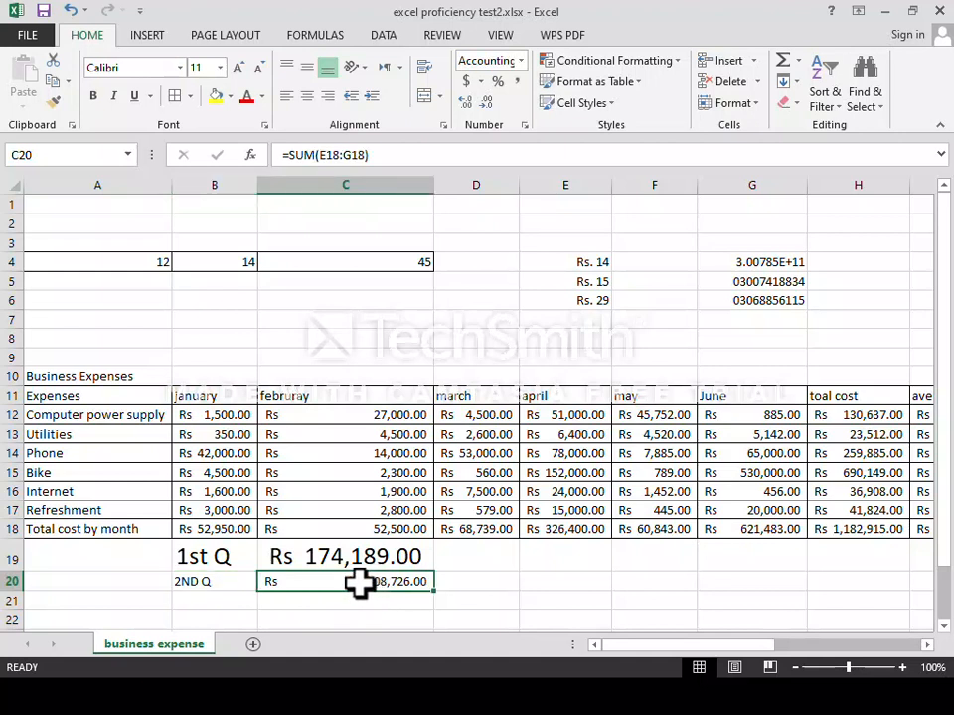
left_click(196, 585)
Set both the 2ND Q label and its total to 20 point font.
left_click(220, 68)
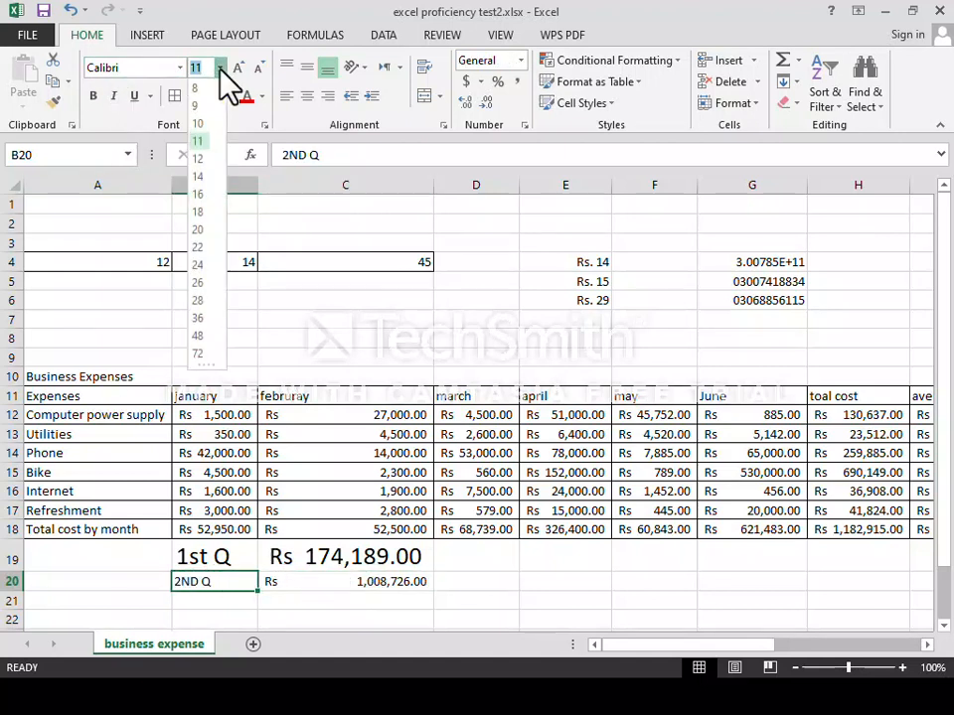
left_click(197, 232)
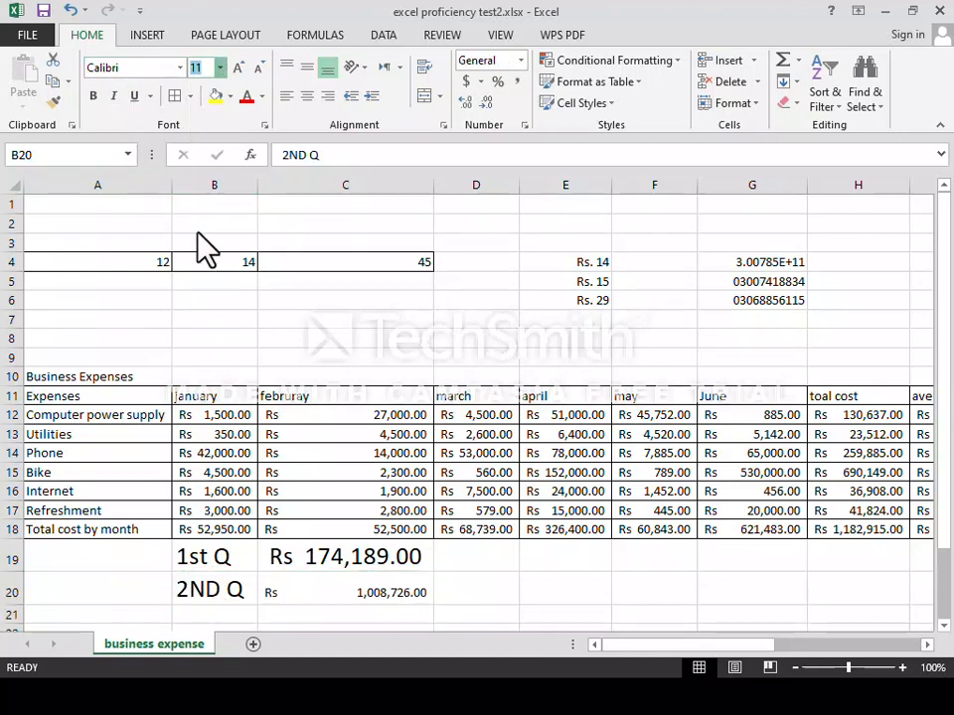
left_click(345, 600)
left_click(220, 68)
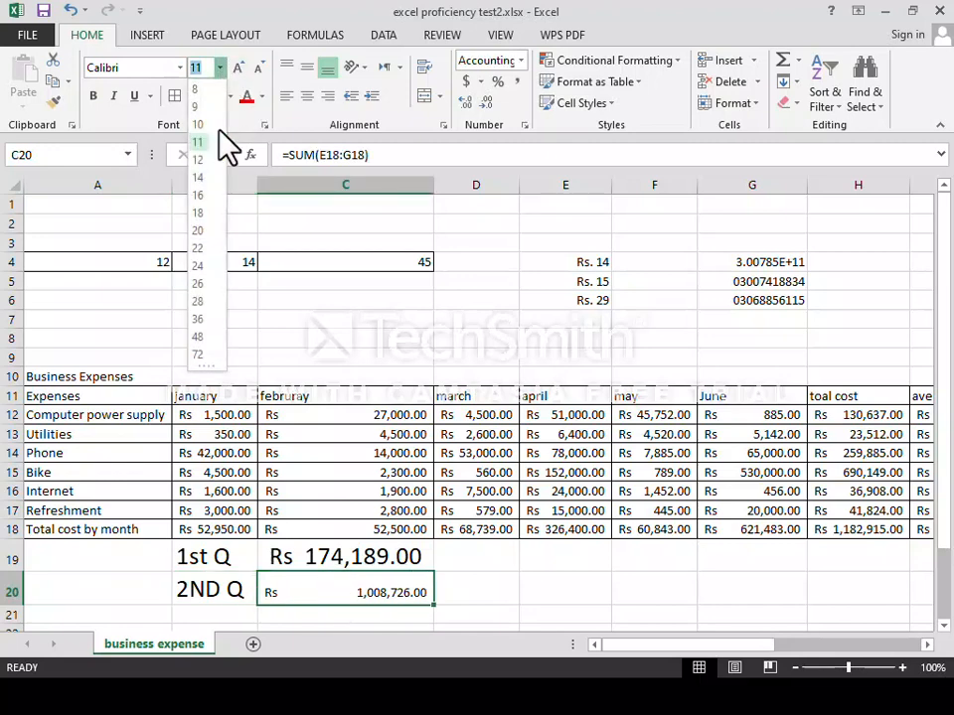
left_click(197, 230)
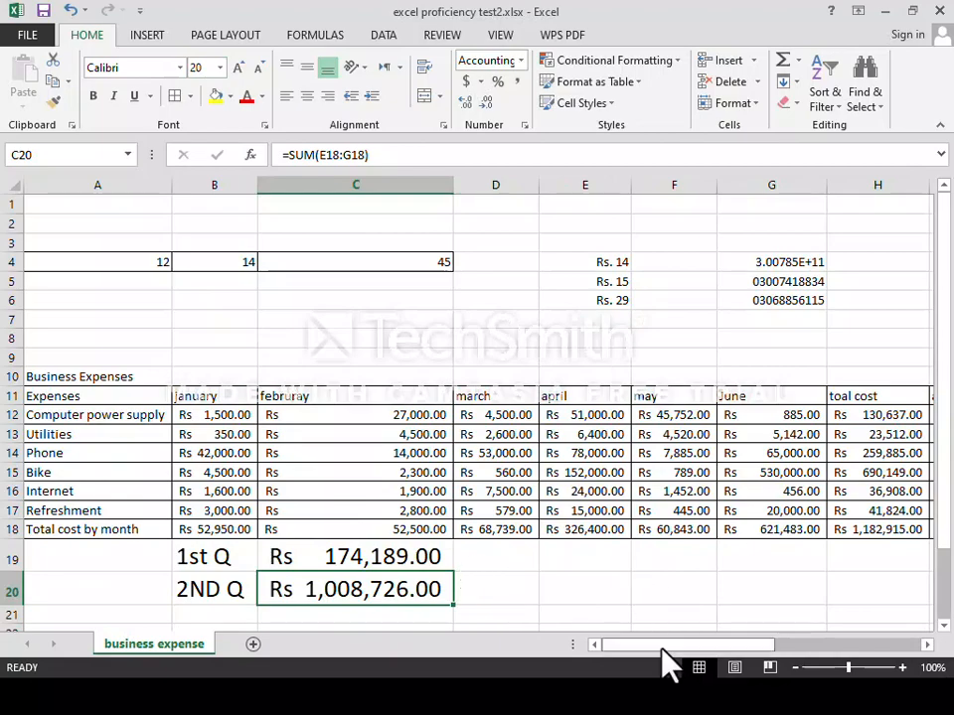
left_click_drag(663, 645, 810, 645)
left_click_drag(874, 633, 780, 637)
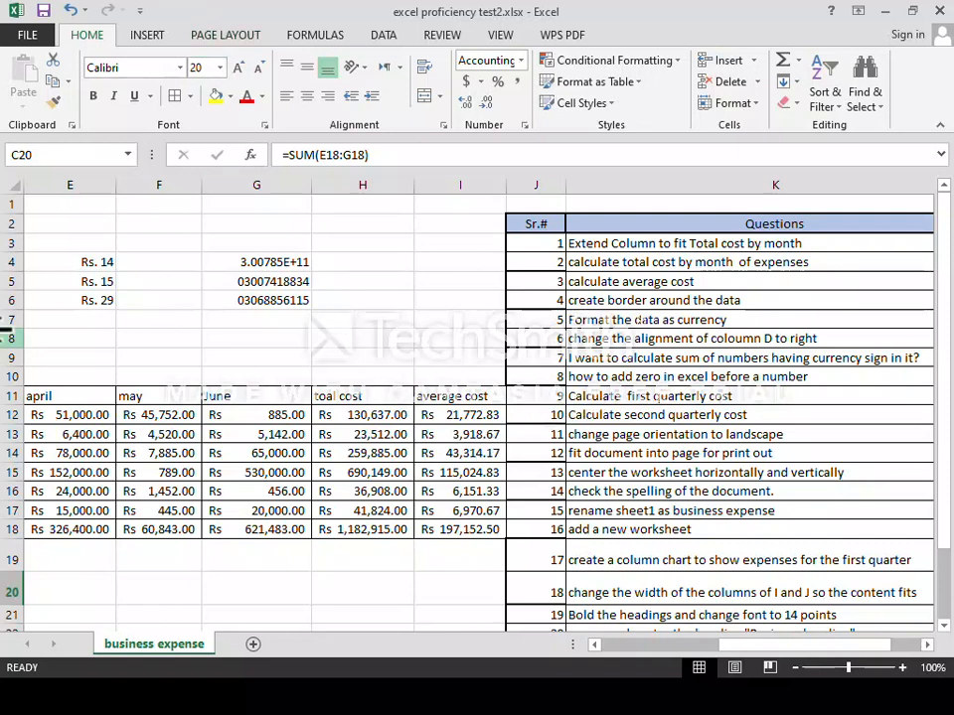
Choose Landscape under Page Layout > Orientation for the expense sheet.
left_click(230, 40)
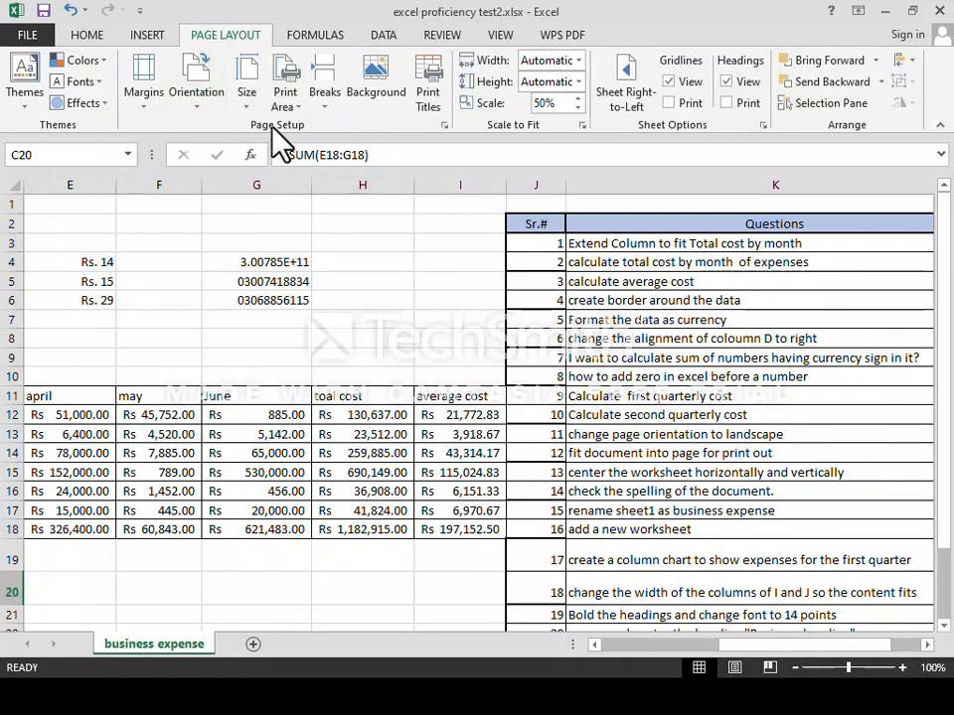
left_click(198, 106)
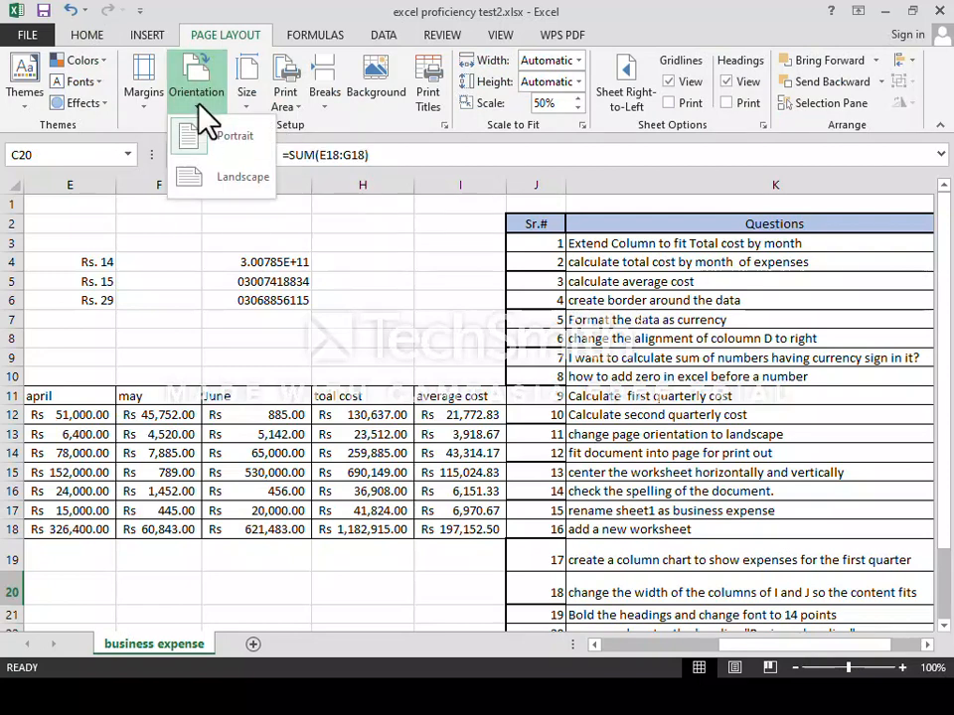
left_click(243, 179)
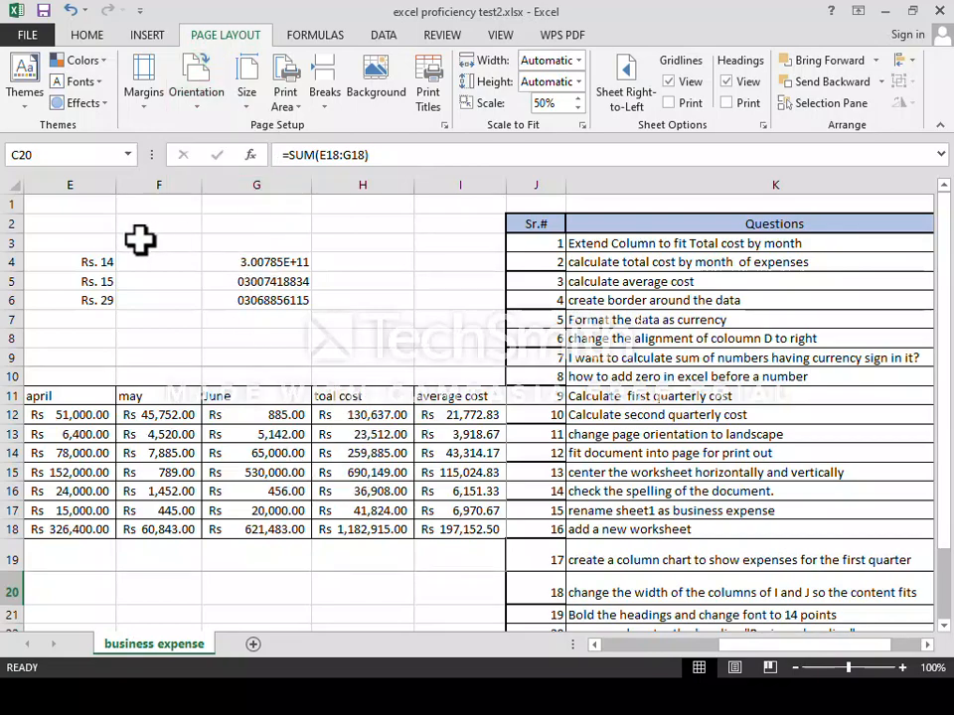
scroll(173, 346, "down", 6)
scroll(174, 347, "up", 6)
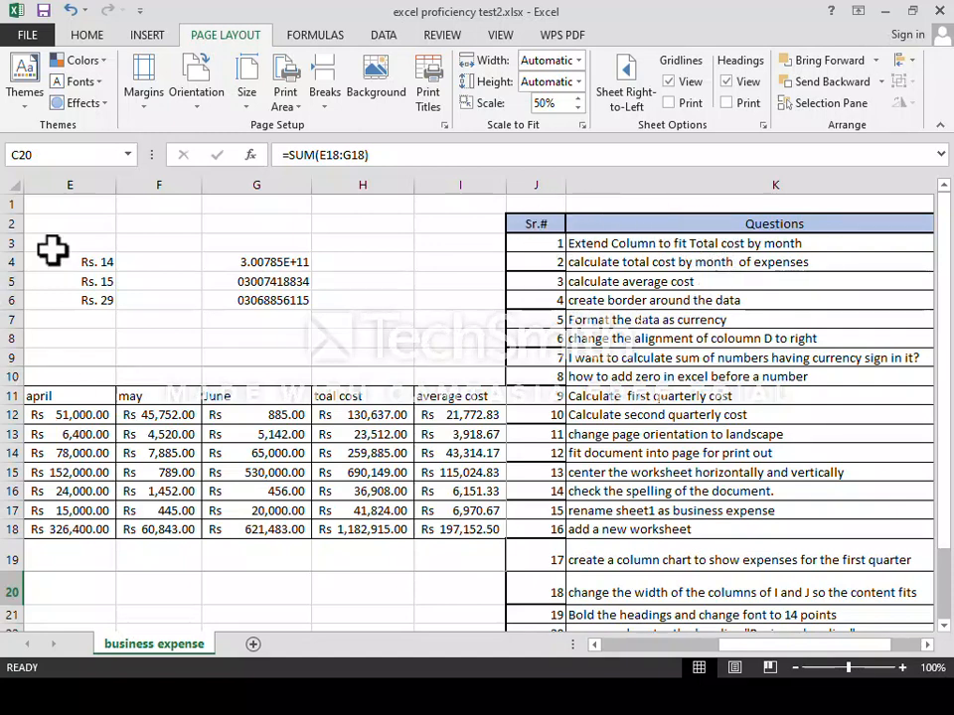
left_click_drag(30, 360, 478, 534)
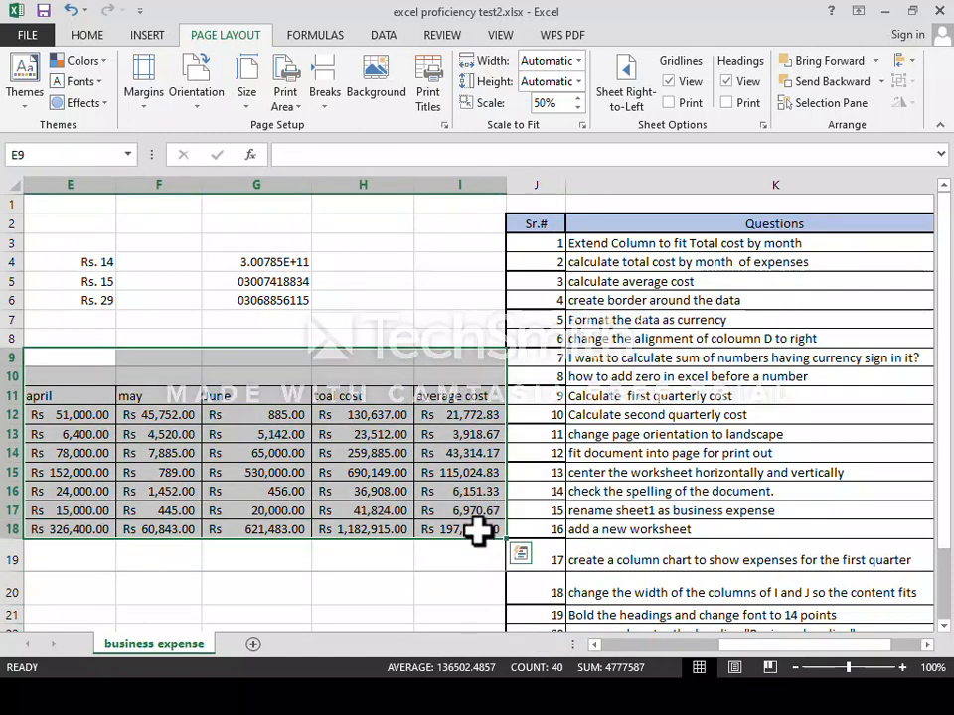
left_click(427, 319)
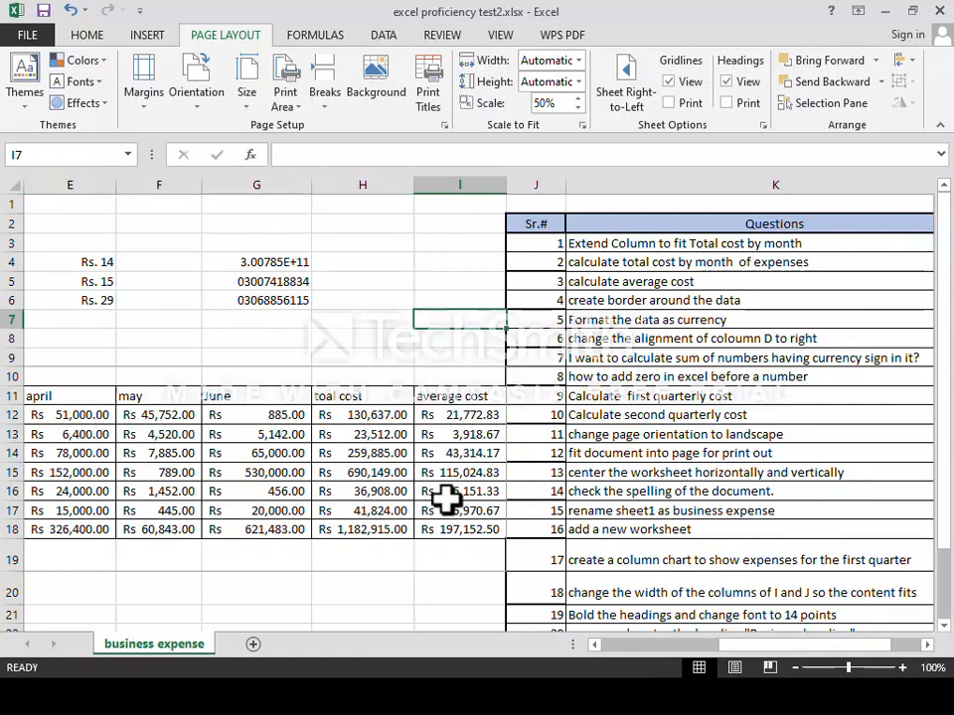
key("ctrl+p")
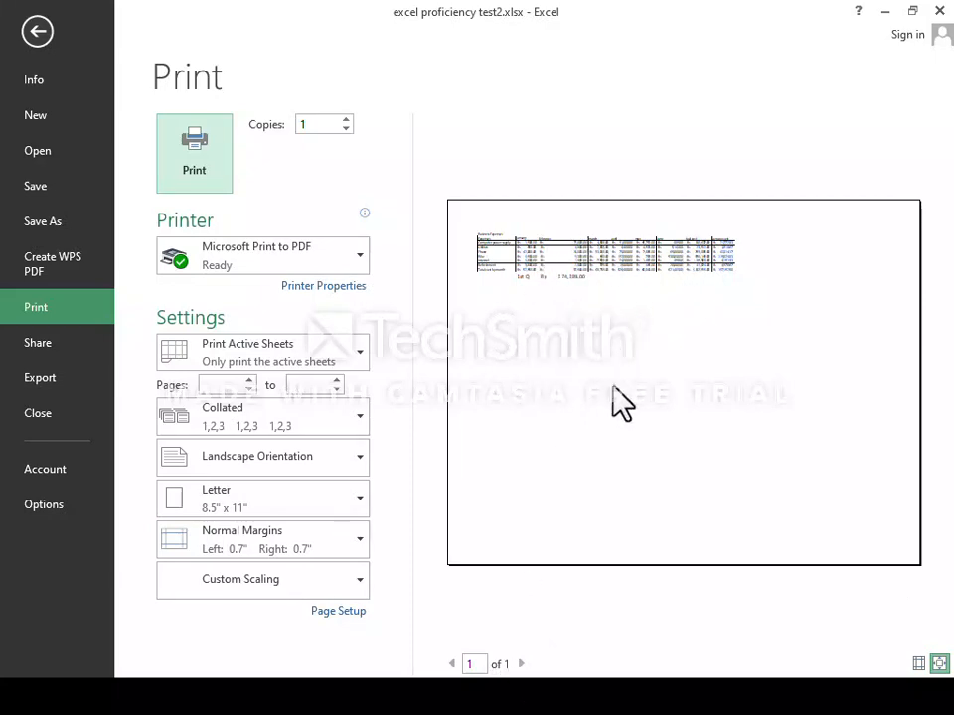
key("Escape")
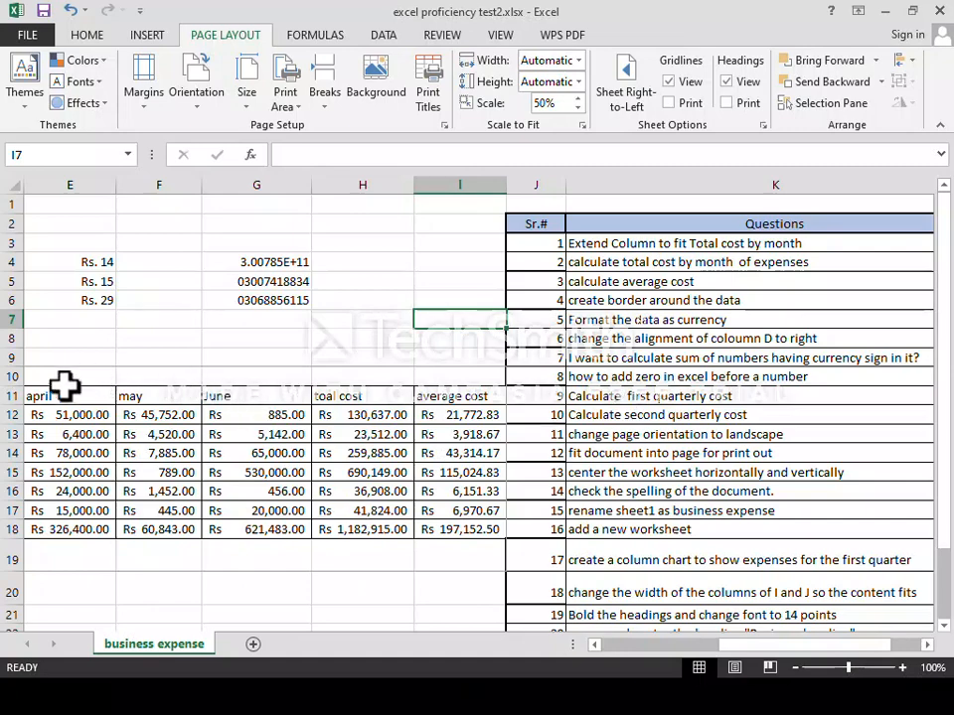
Select the expense table rows 9 to 19 and set it as the print area.
scroll(47, 379, "down", 1)
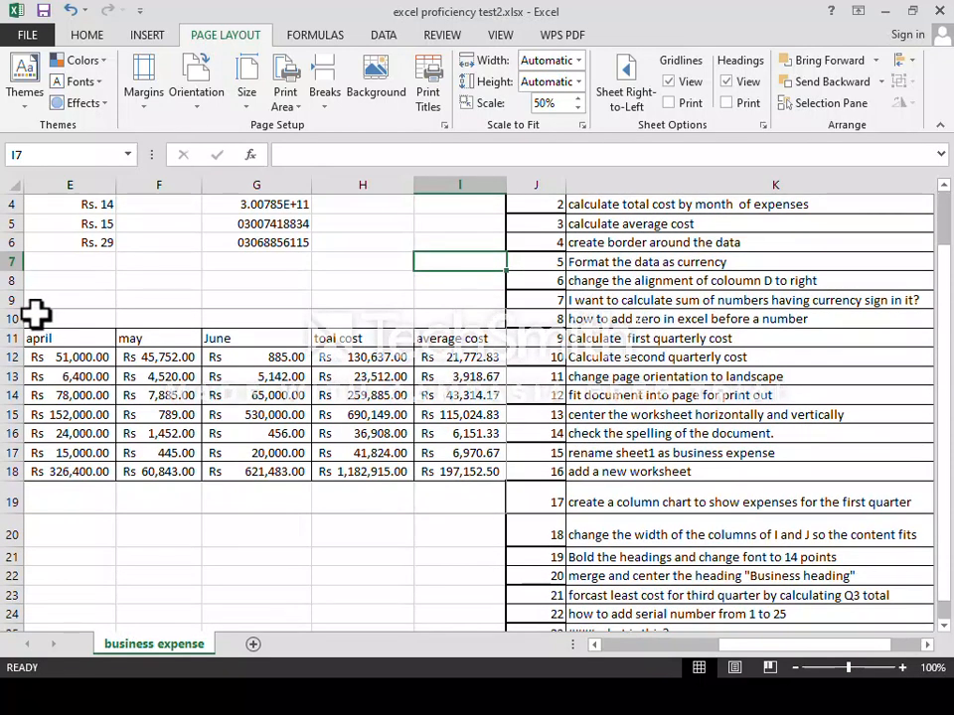
left_click_drag(38, 294, 432, 507)
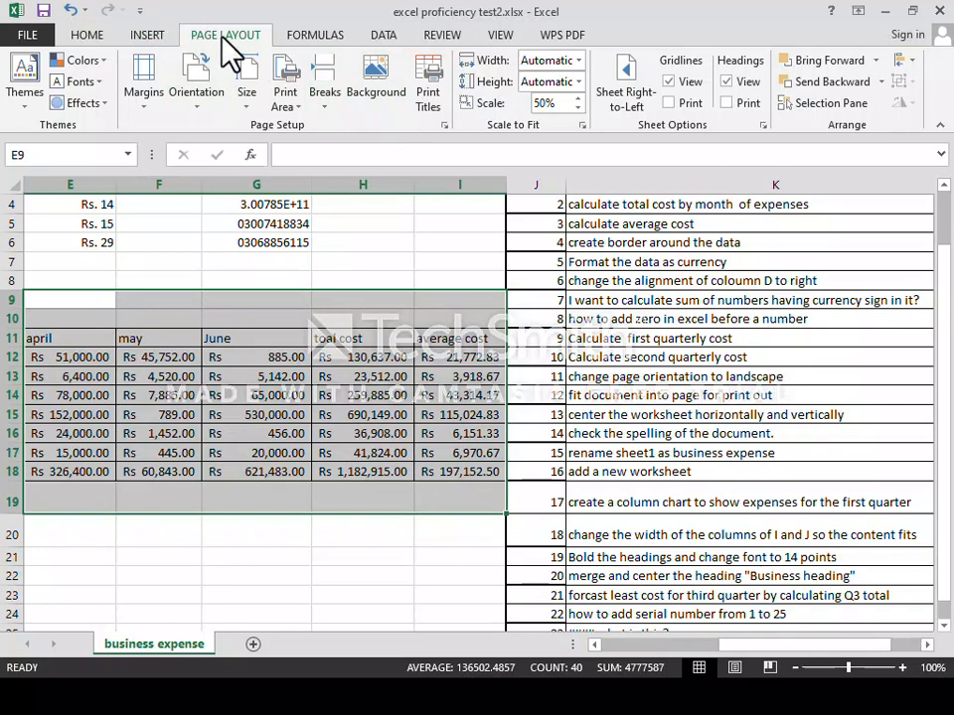
left_click(300, 107)
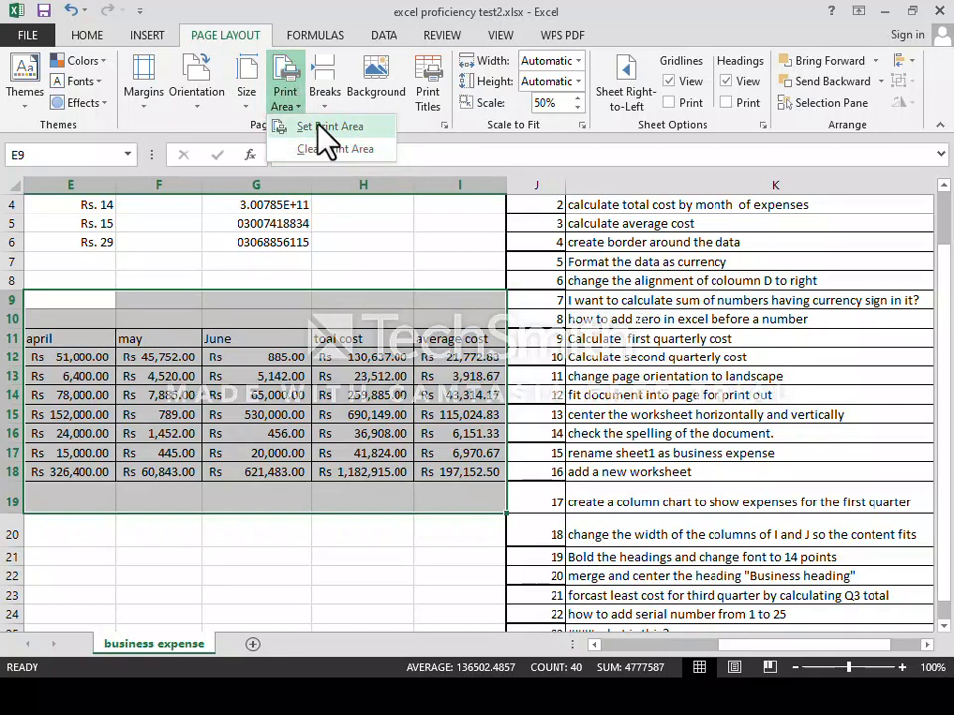
left_click(328, 135)
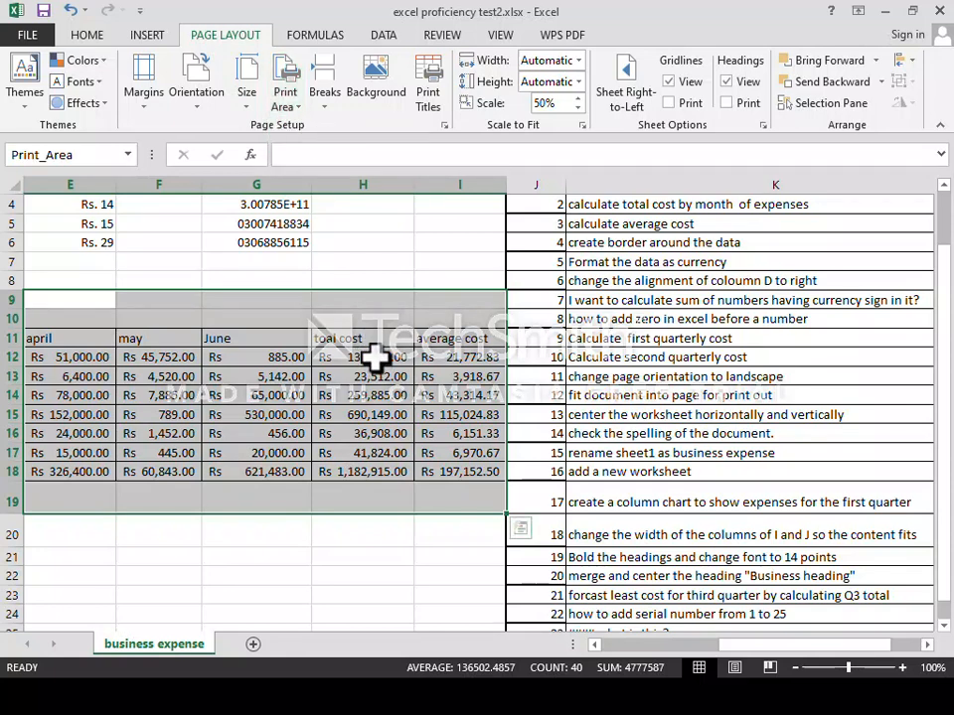
left_click(254, 321)
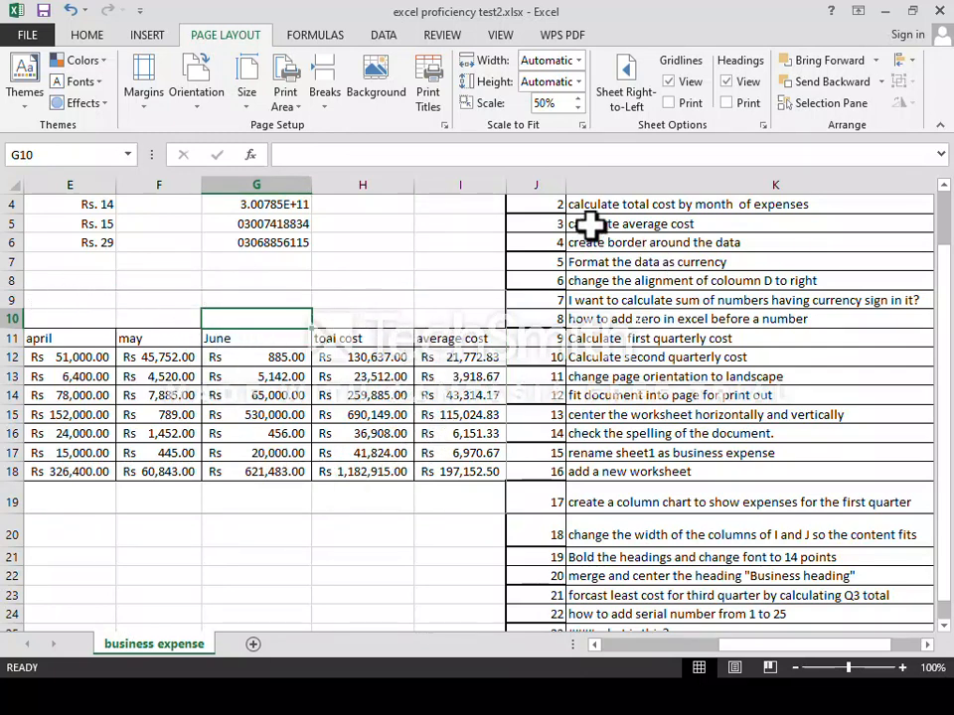
Reopen the Print Area options and close them without changes.
scroll(661, 315, "up", 1)
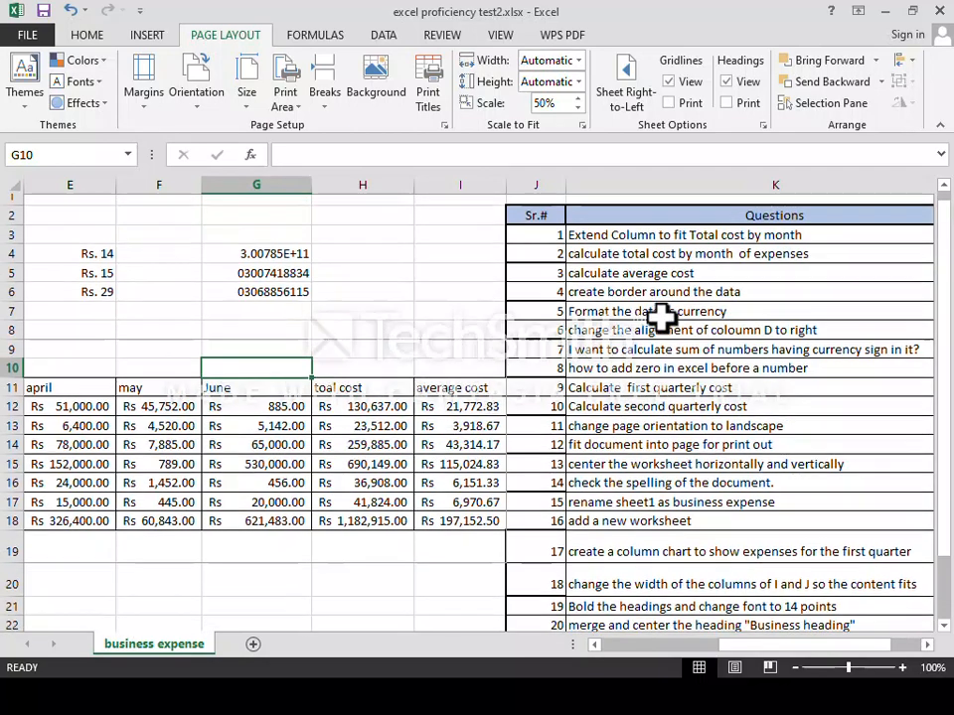
scroll(660, 318, "down", 1)
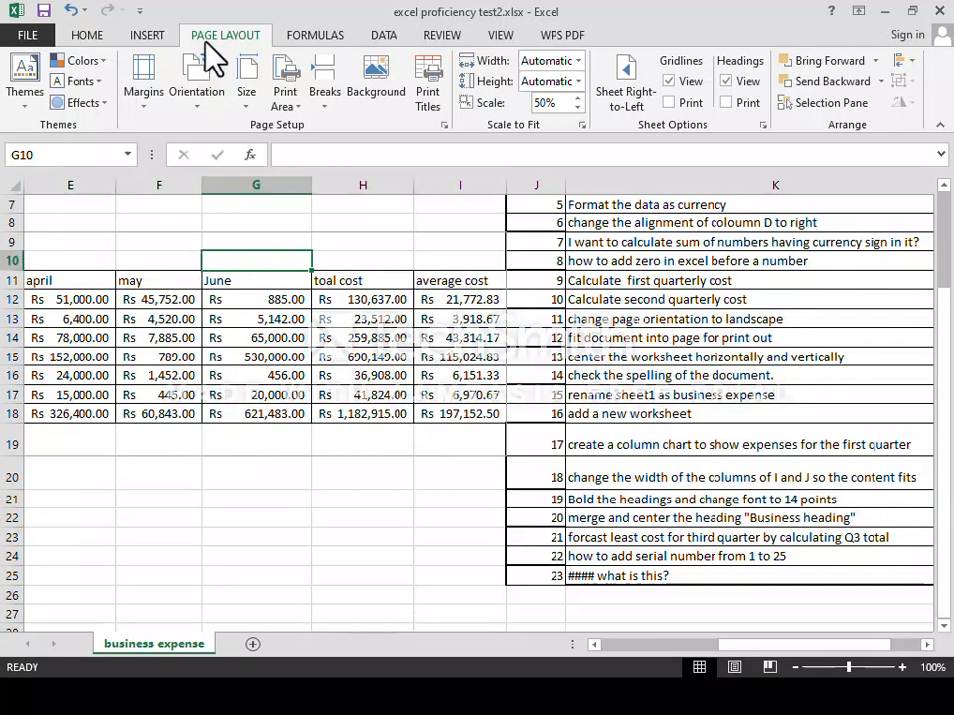
left_click(284, 95)
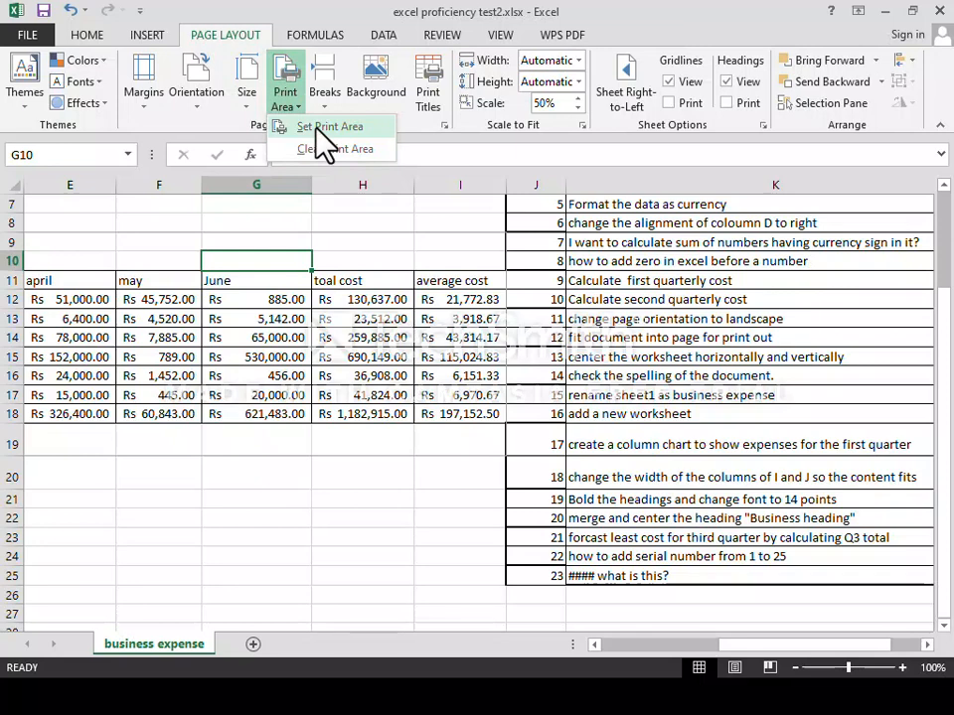
left_click(382, 251)
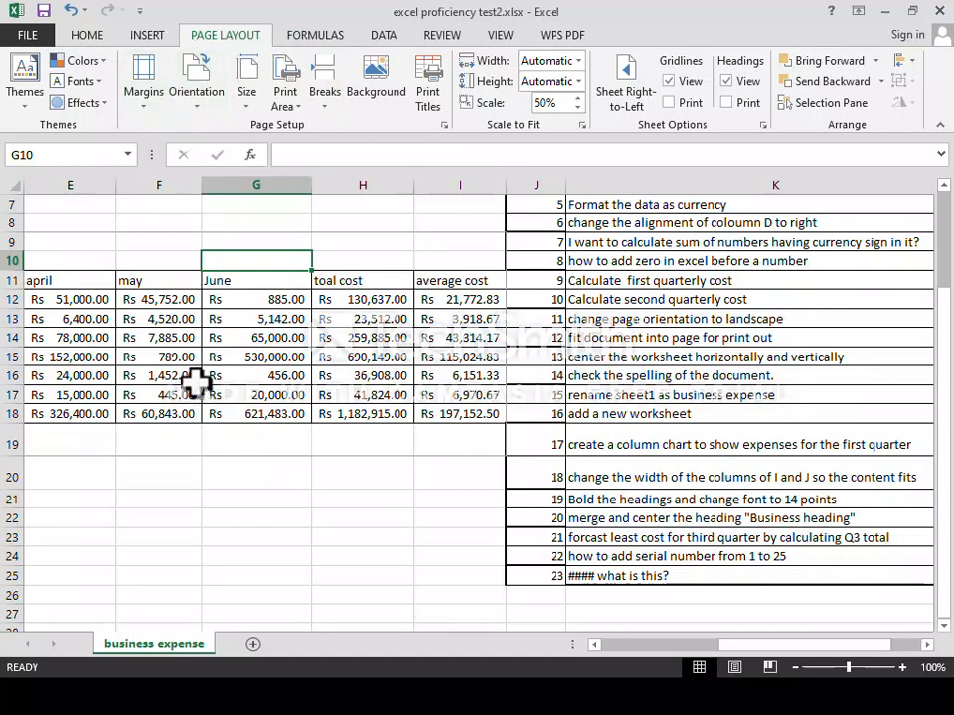
In Page Setup's Margins tab, centre the sheet horizontally and vertically.
key("ctrl+p")
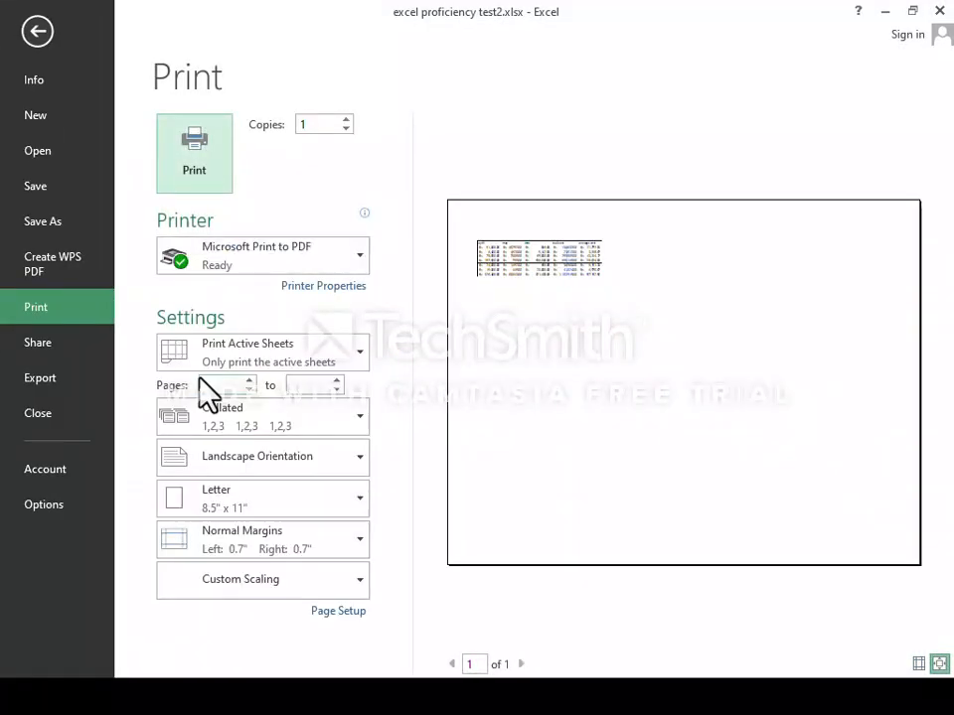
left_click(319, 610)
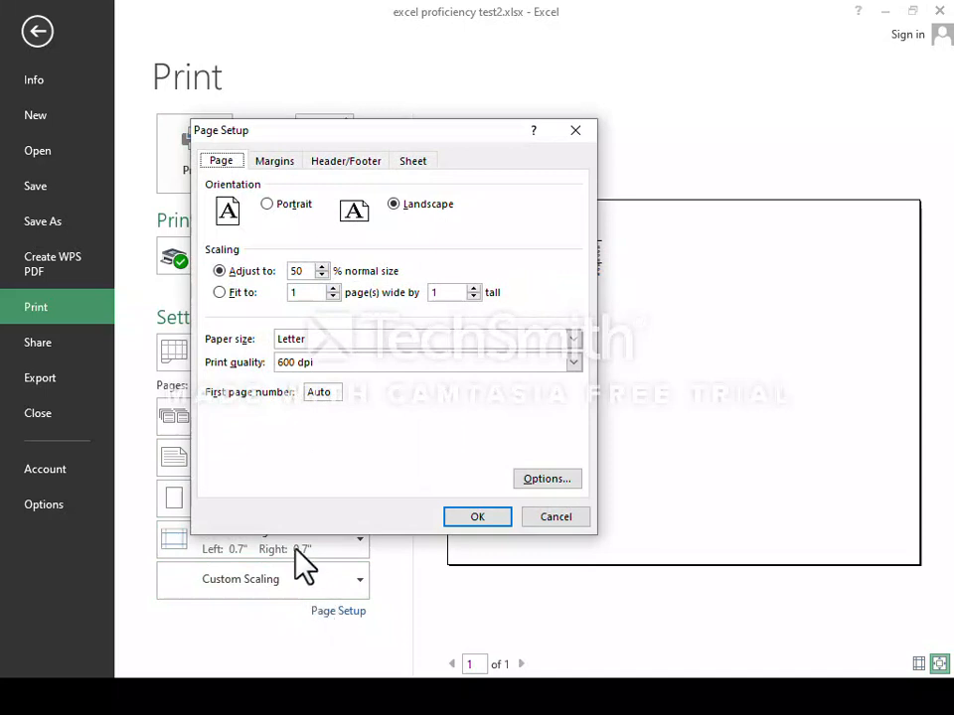
left_click(273, 163)
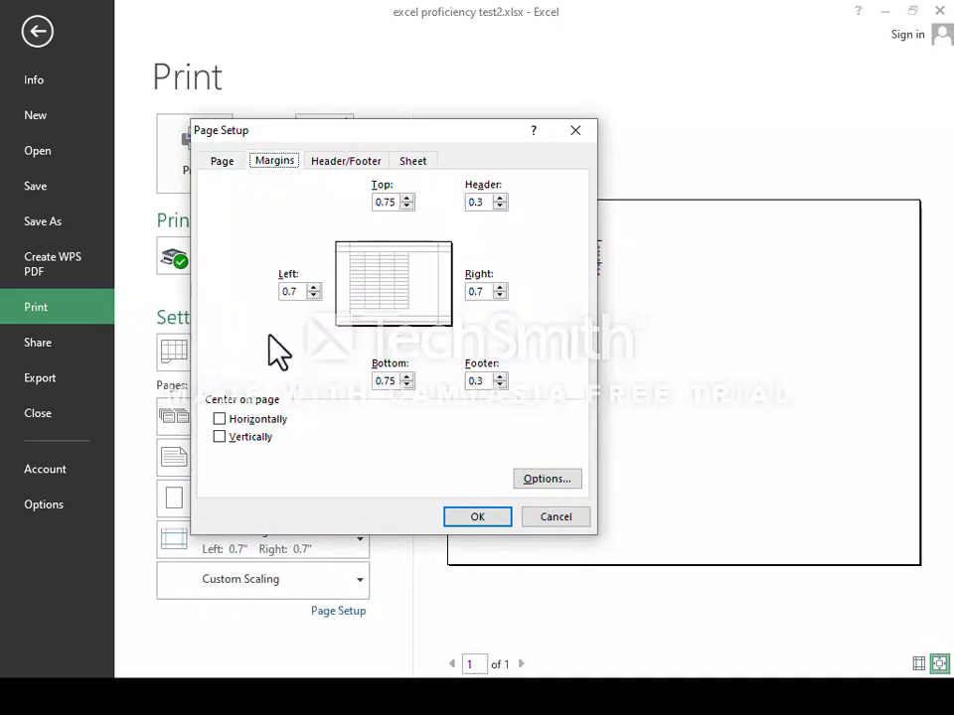
left_click(221, 419)
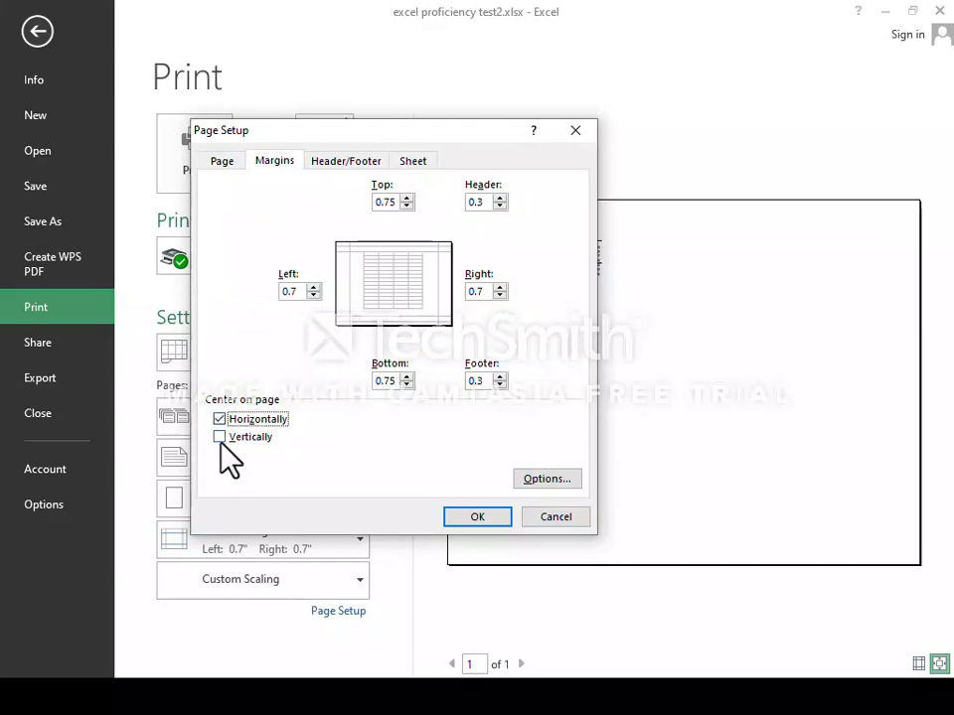
left_click(221, 437)
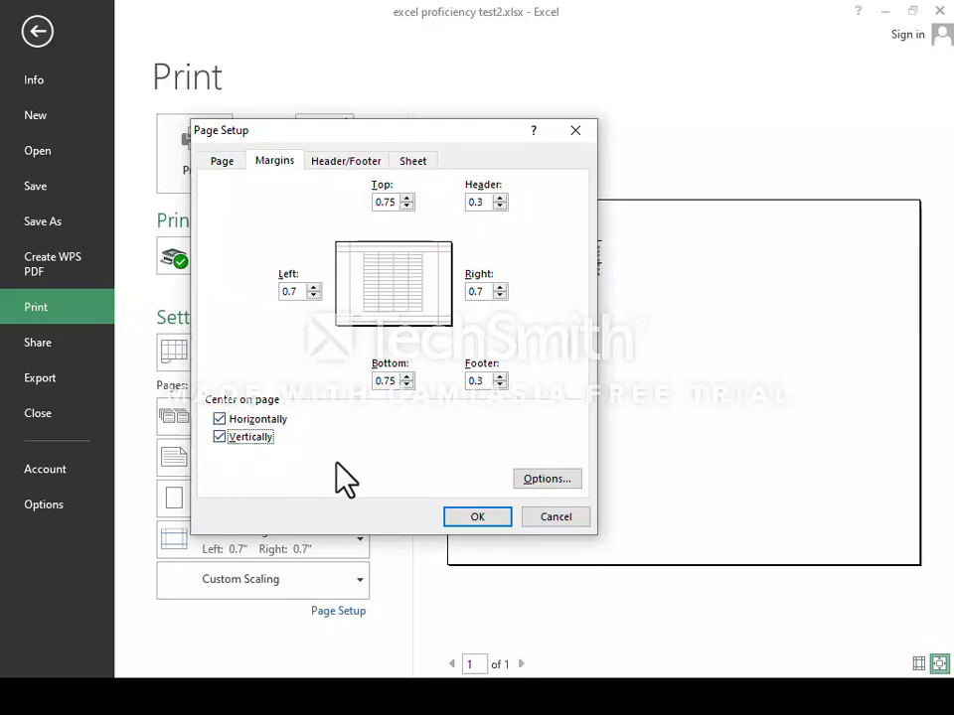
left_click(475, 516)
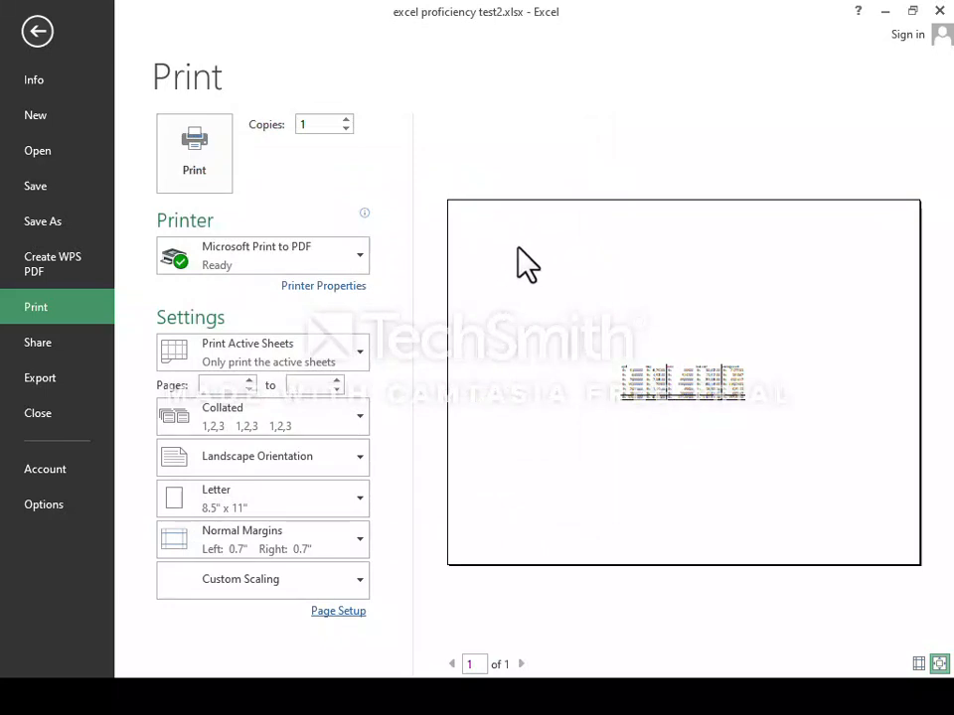
Turn horizontal and vertical centring back off in Page Setup.
left_click(336, 611)
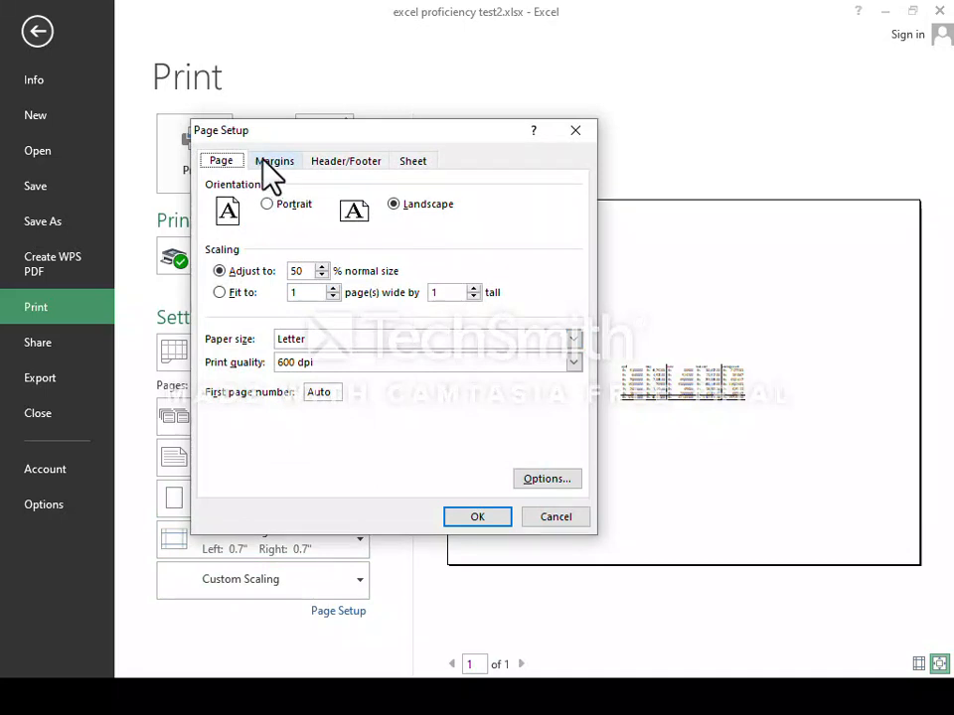
left_click(271, 162)
left_click(220, 419)
left_click(219, 437)
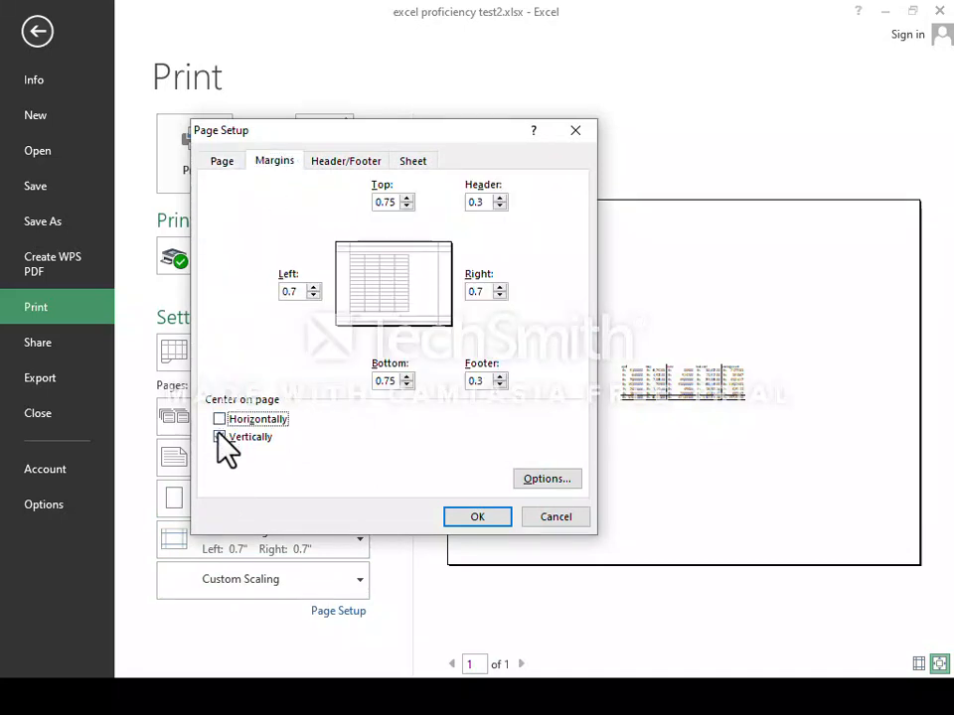
left_click(219, 437)
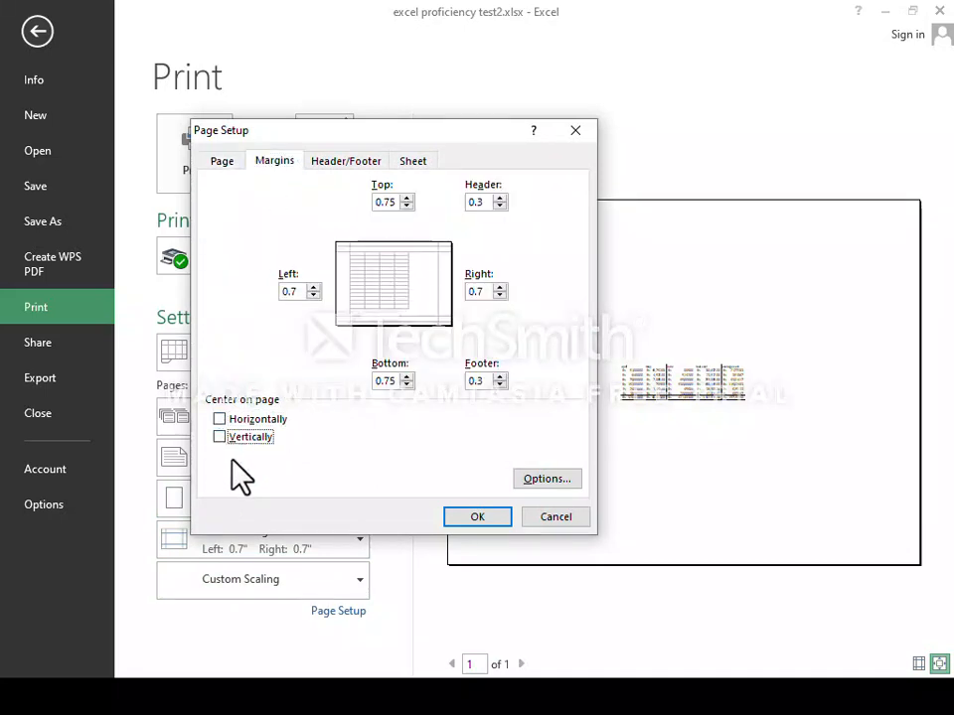
left_click(469, 518)
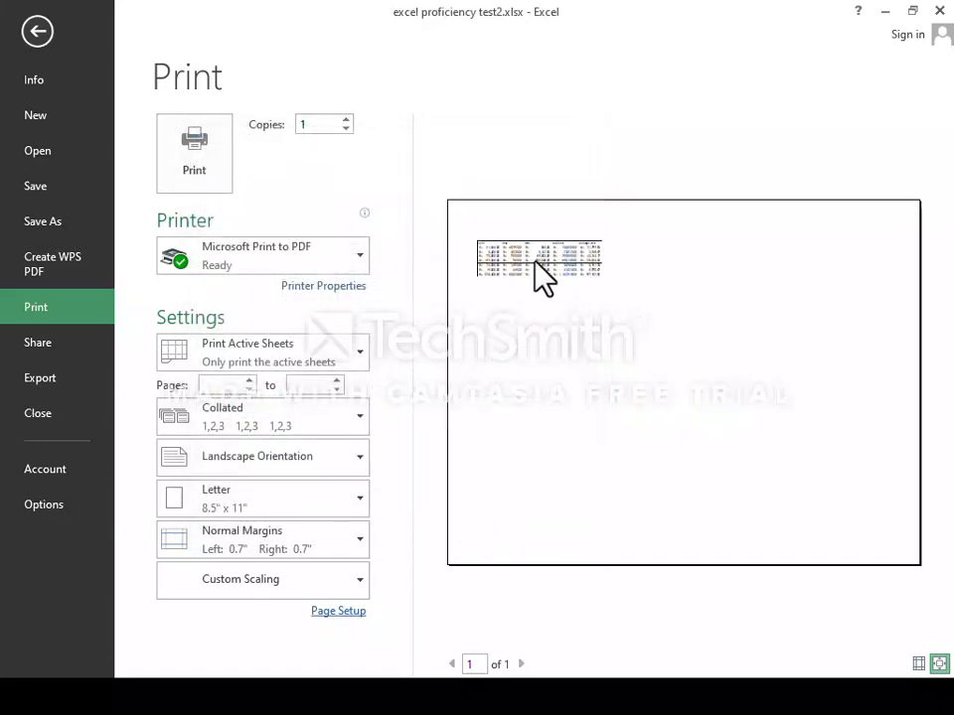
Re-enable horizontal and vertical centring, then leave print preview for the worksheet.
left_click(337, 613)
left_click(273, 161)
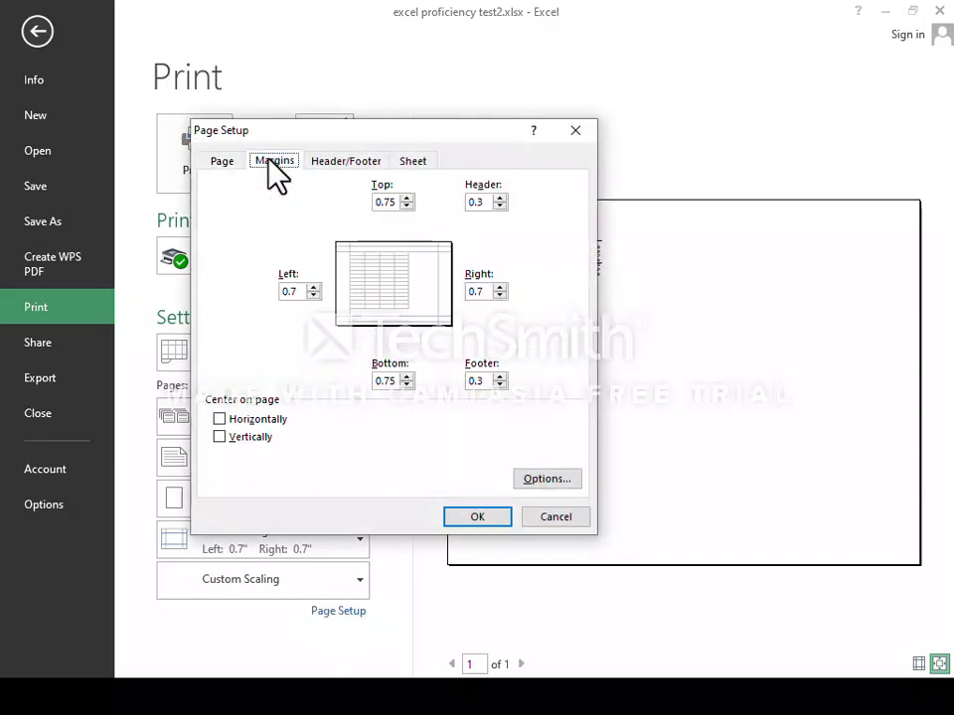
left_click(219, 418)
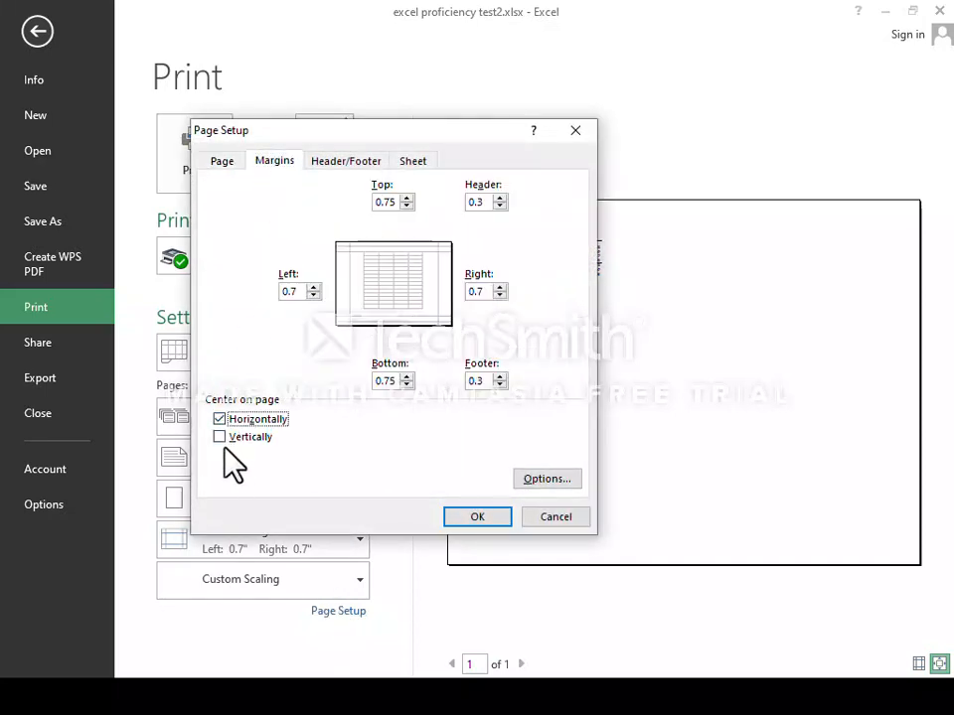
left_click(219, 436)
left_click(478, 519)
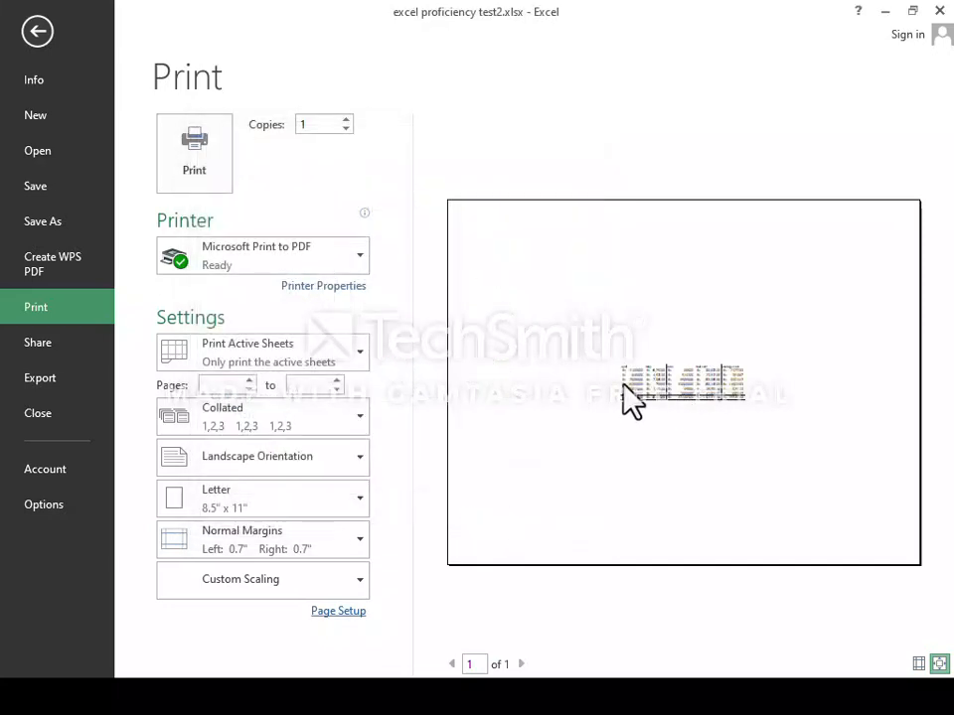
key("Escape")
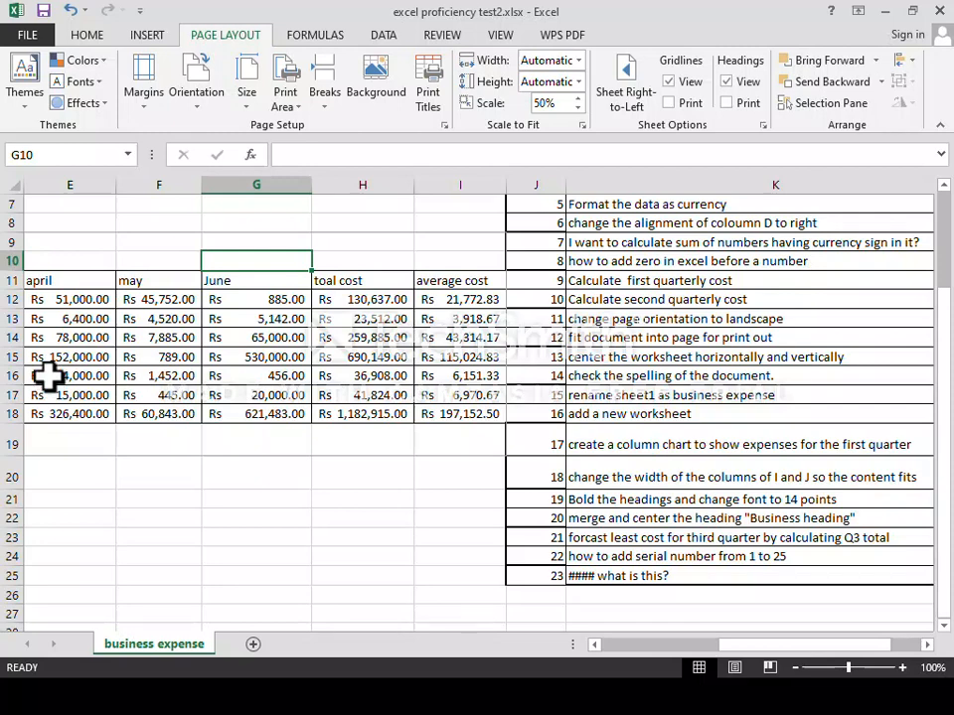
Untick both centring boxes in Custom Margins, close without applying, then run Spelling check.
left_click(146, 107)
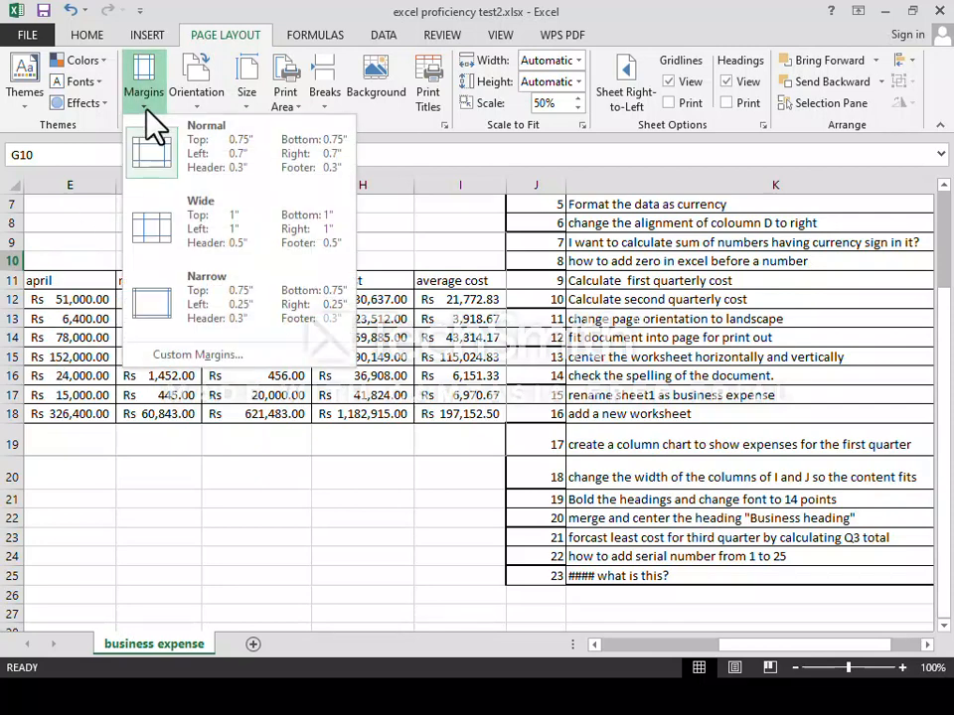
left_click(185, 358)
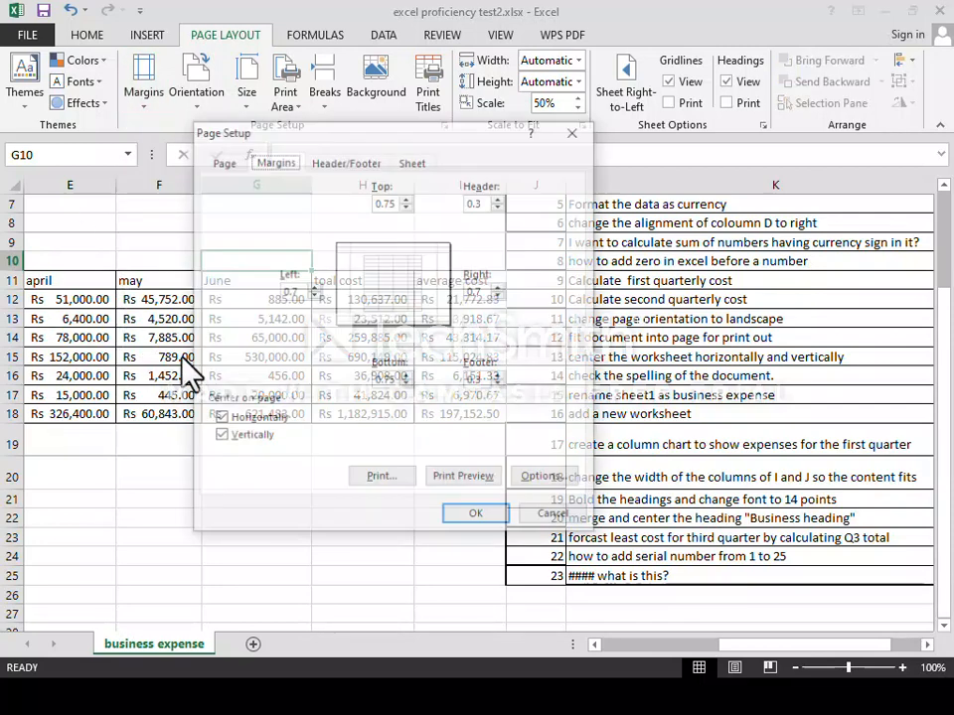
left_click(220, 419)
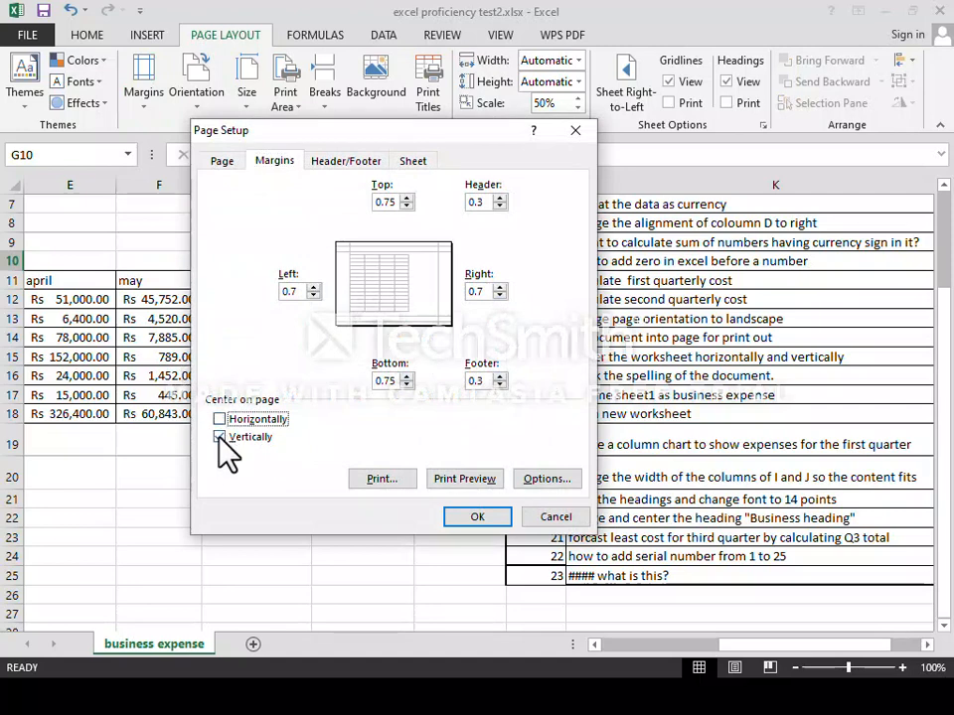
left_click(220, 438)
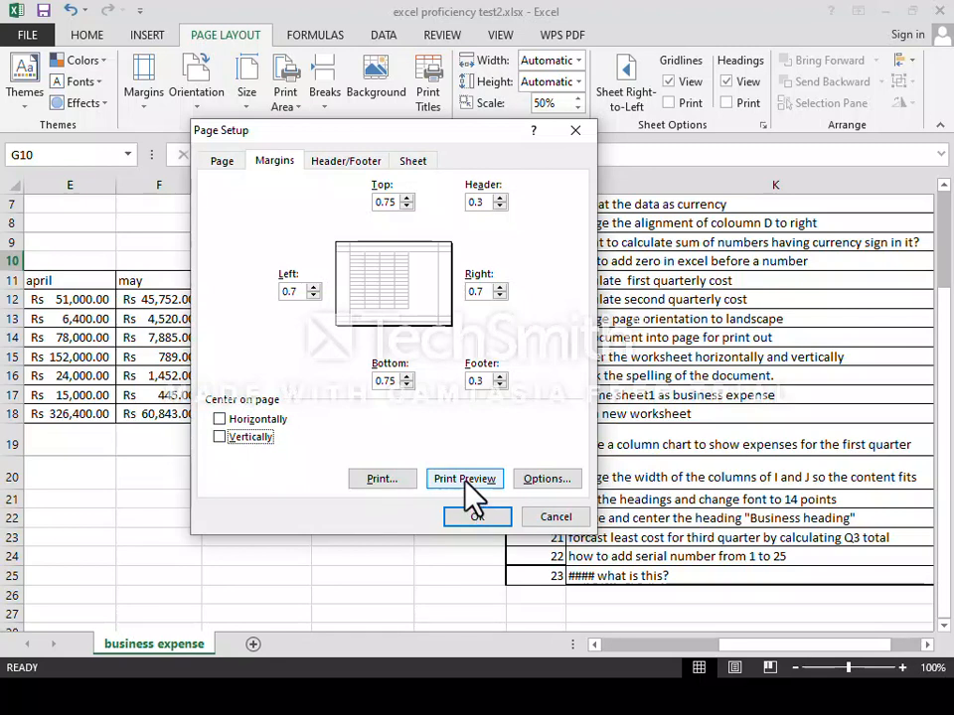
left_click(573, 133)
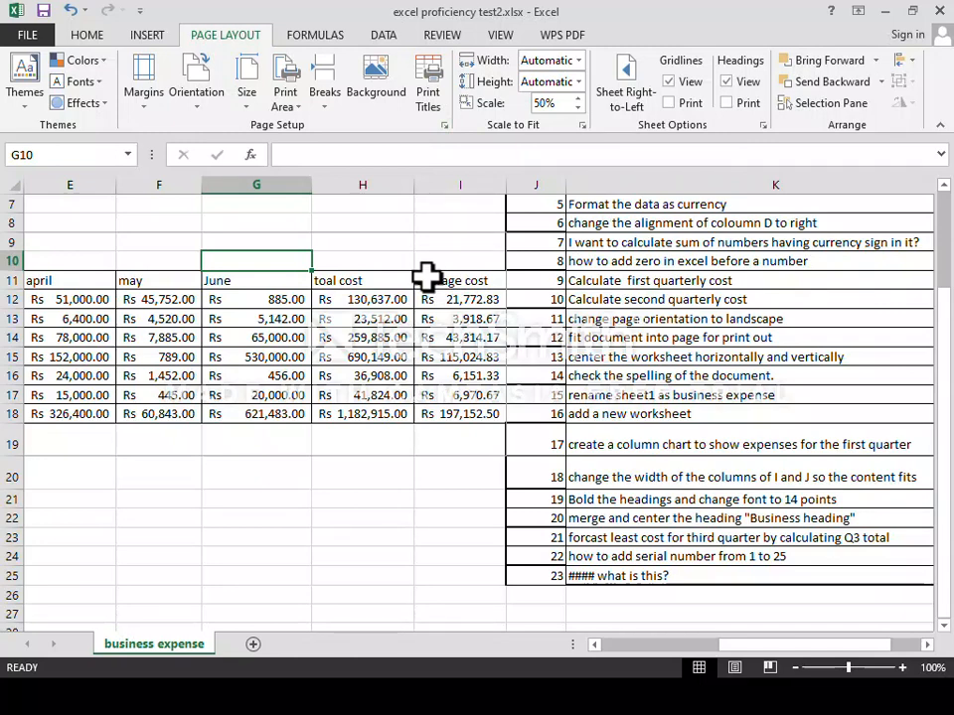
left_click(445, 39)
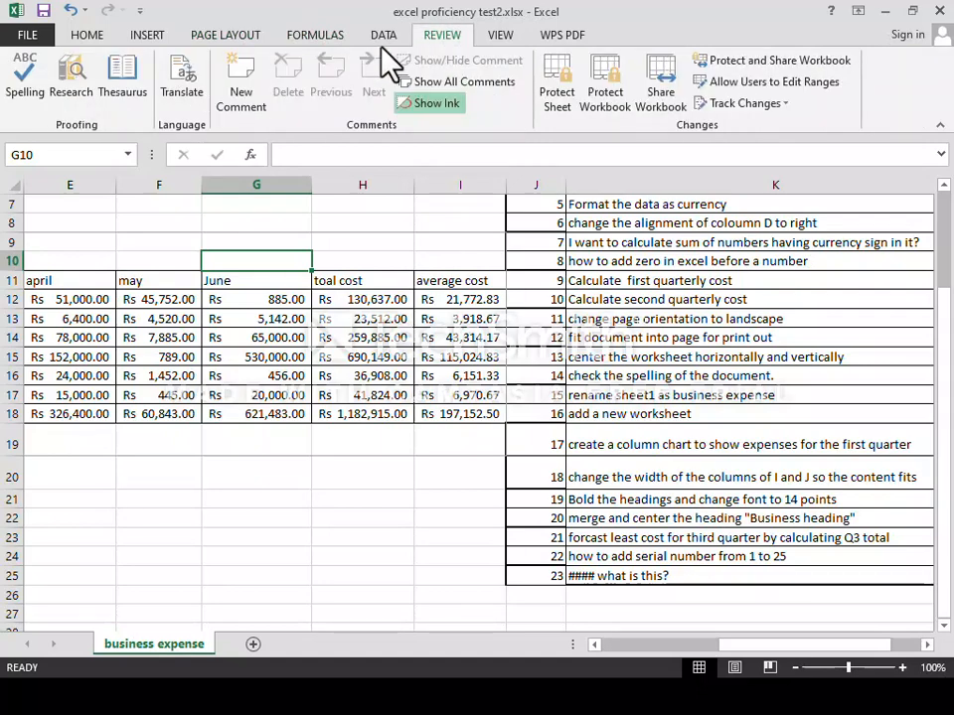
left_click(13, 79)
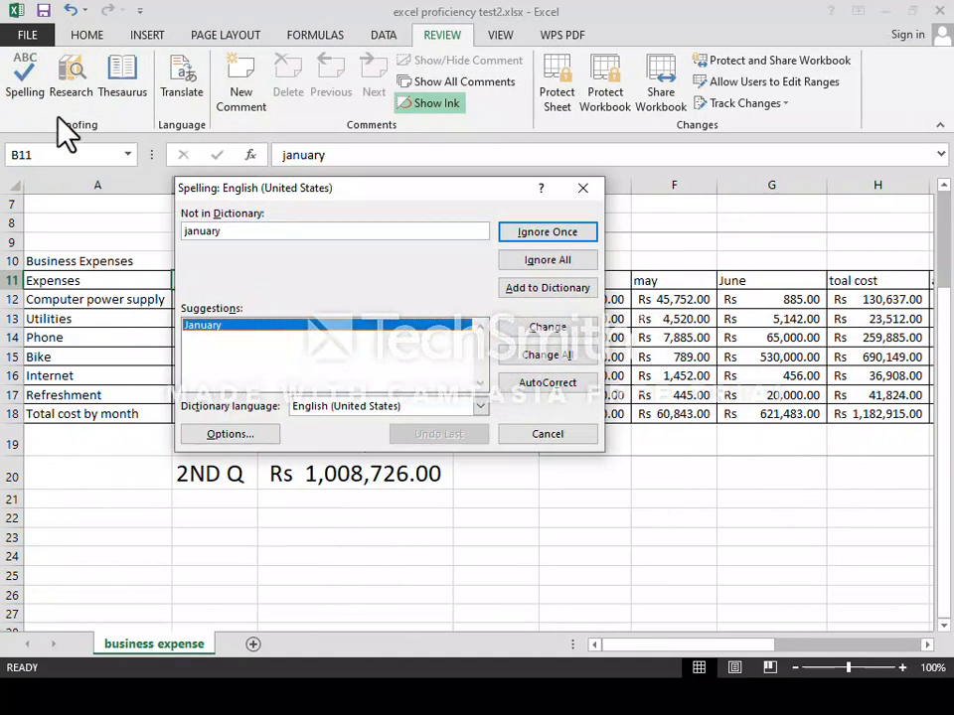
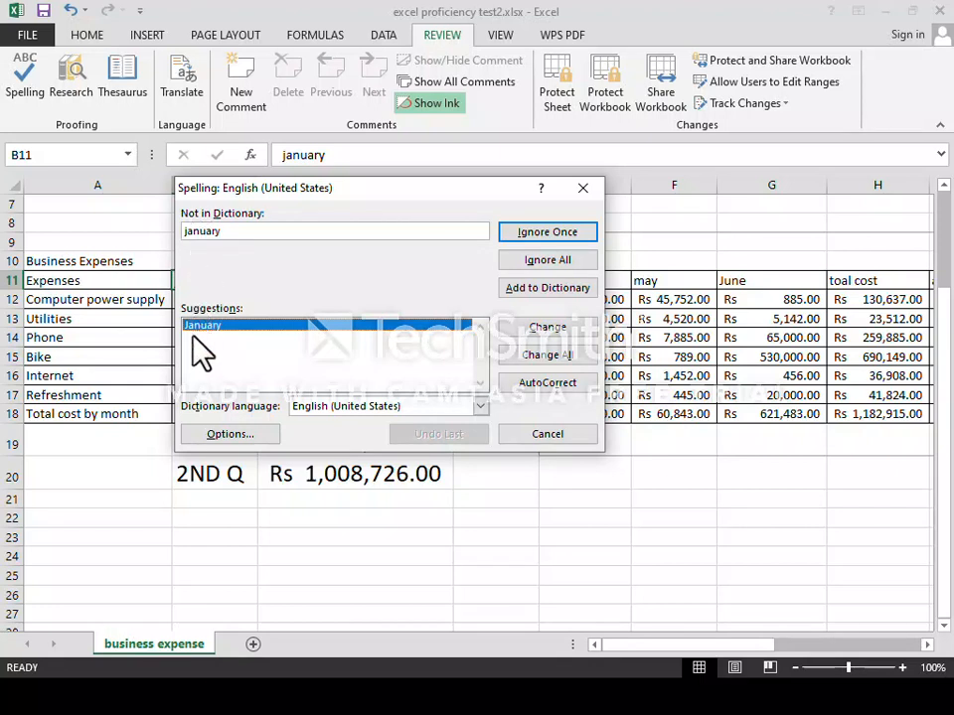
Correct january to January and februray to February in the spell check.
left_click(549, 328)
left_click_drag(386, 210, 427, 438)
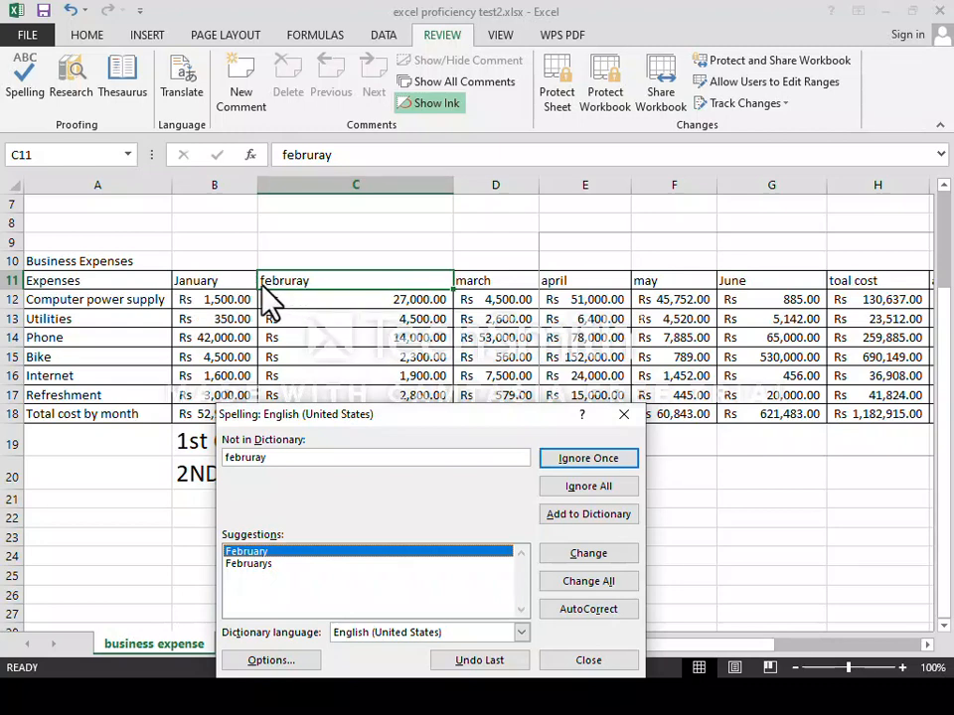
left_click(588, 553)
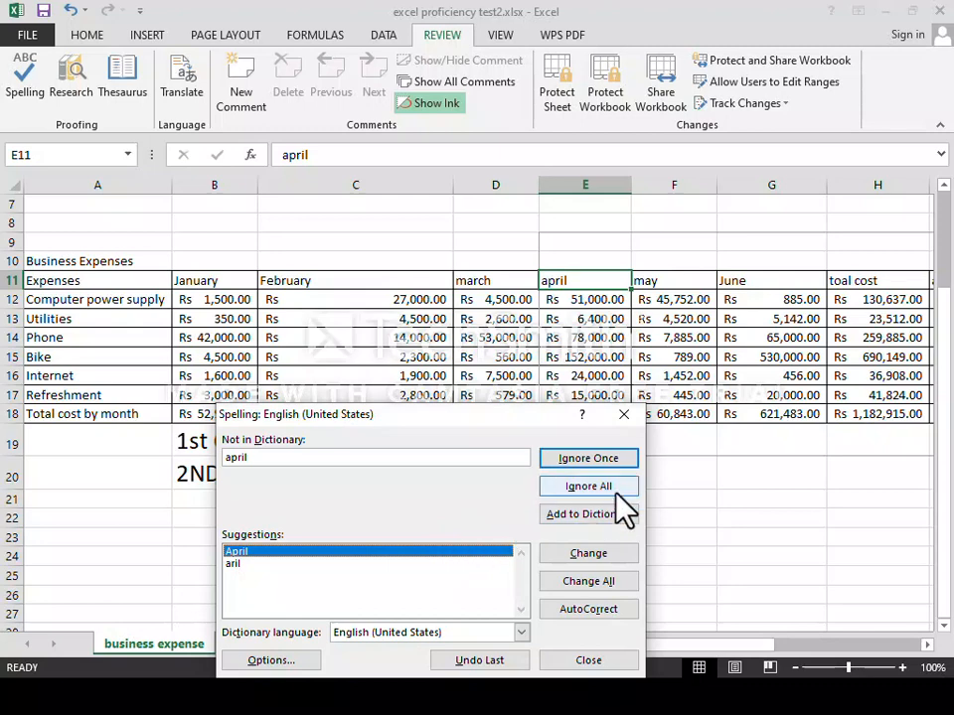
Ignore All for april, toal, forcast and coloumn, then dismiss the completion message.
left_click(600, 486)
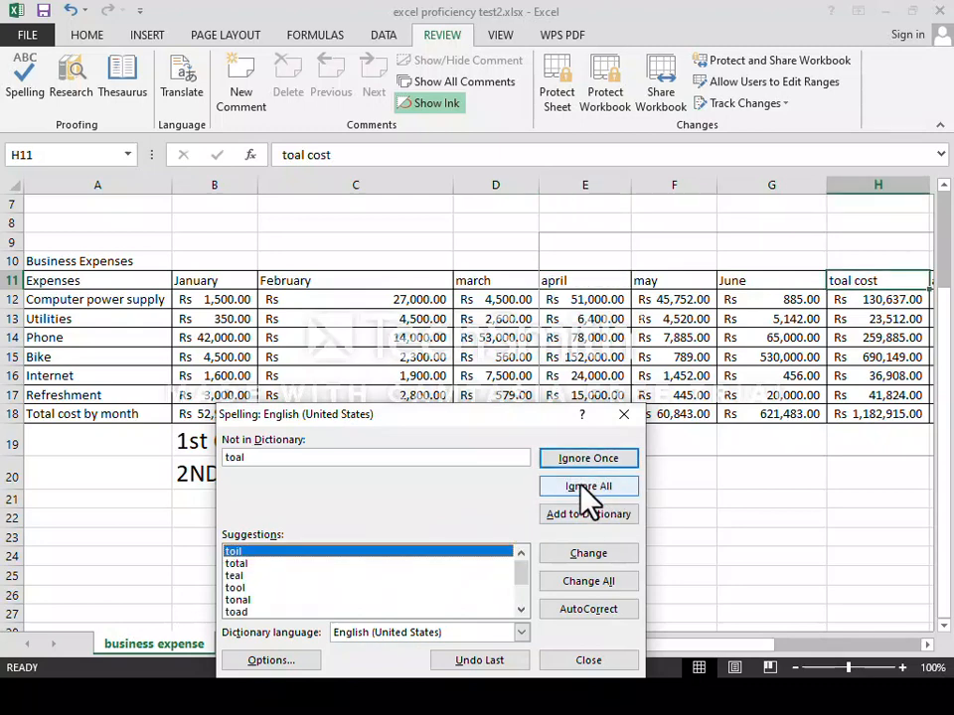
left_click(583, 487)
left_click(584, 487)
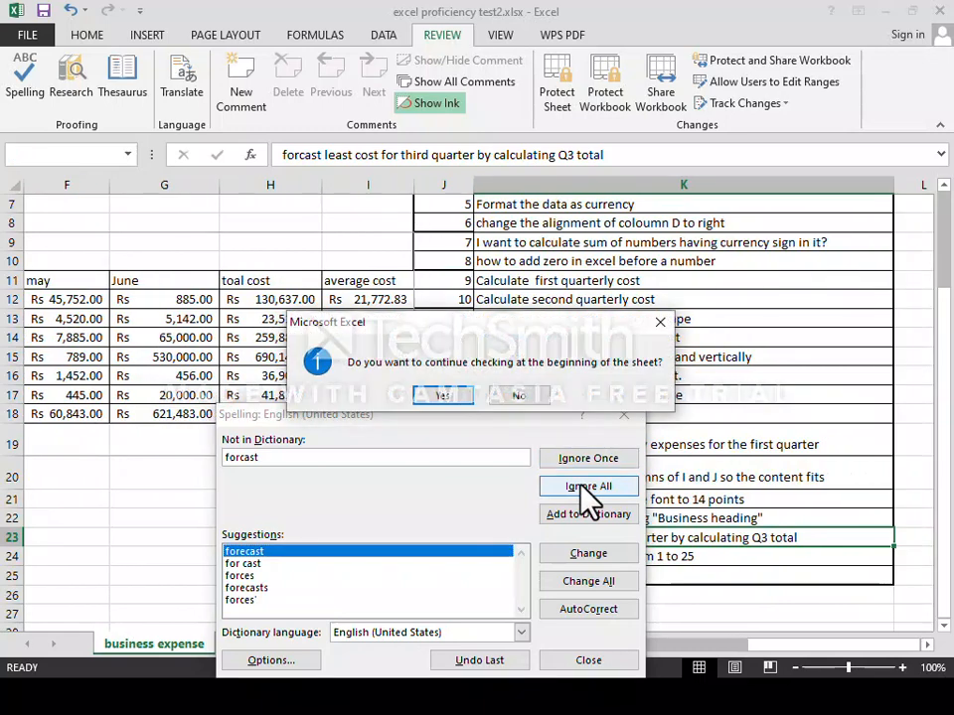
left_click(455, 397)
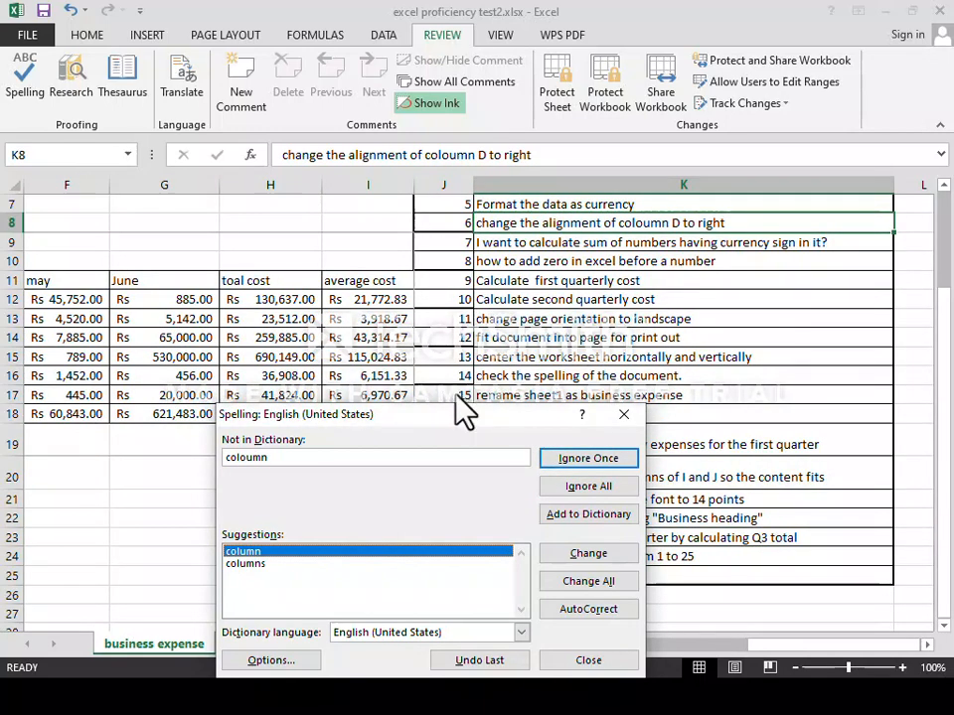
left_click(591, 487)
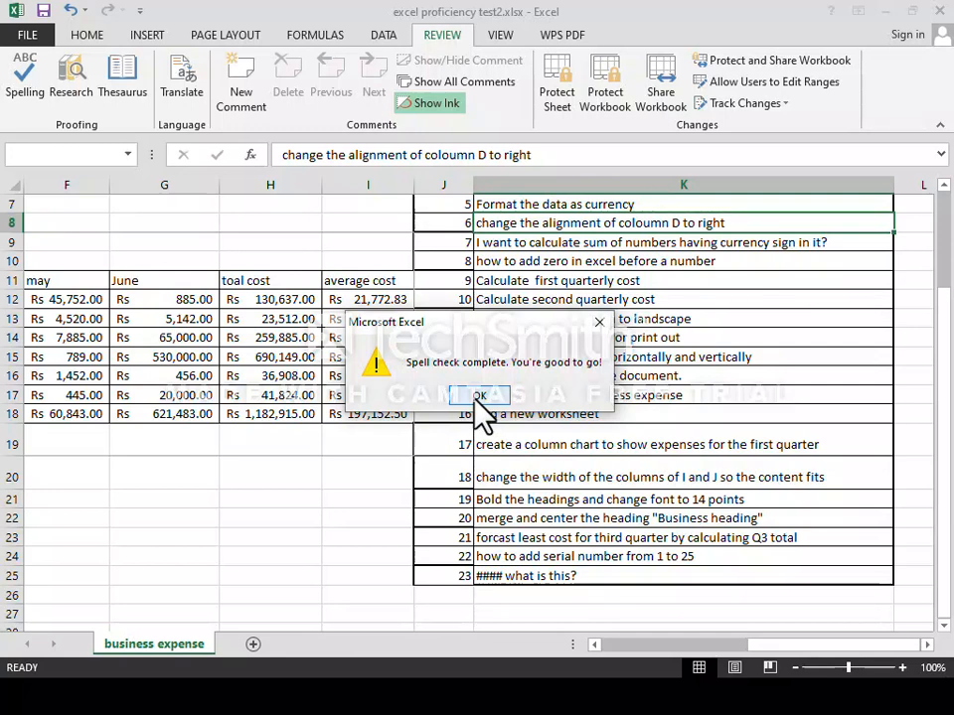
left_click(479, 397)
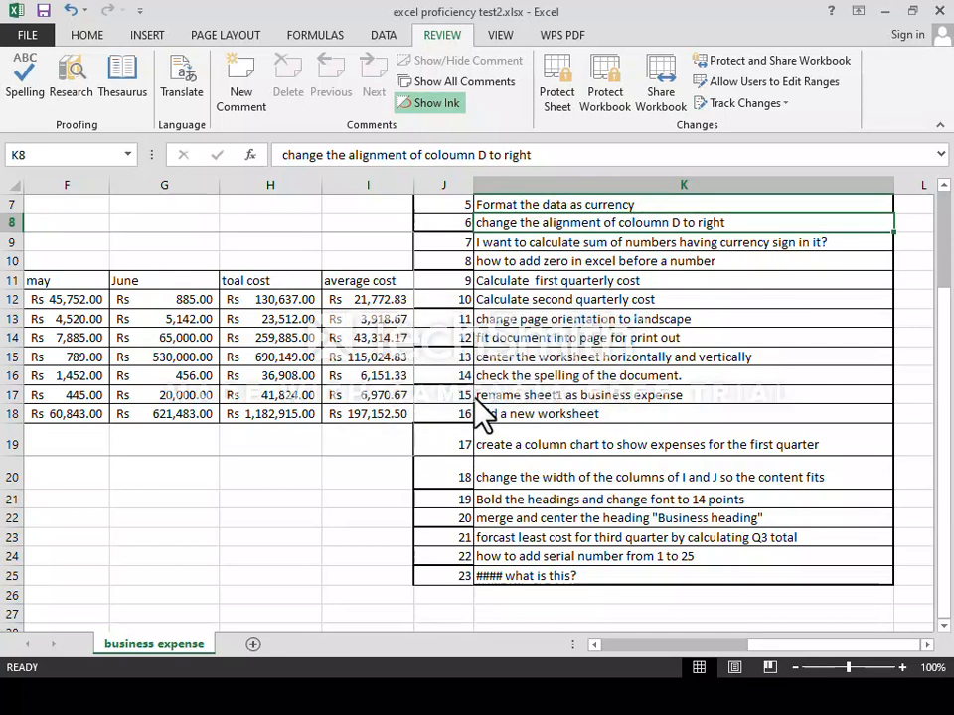
Create blank worksheets Sheet1, Sheet2, Sheet3 and Sheet4 after business expense.
scroll(482, 368, "down", 1)
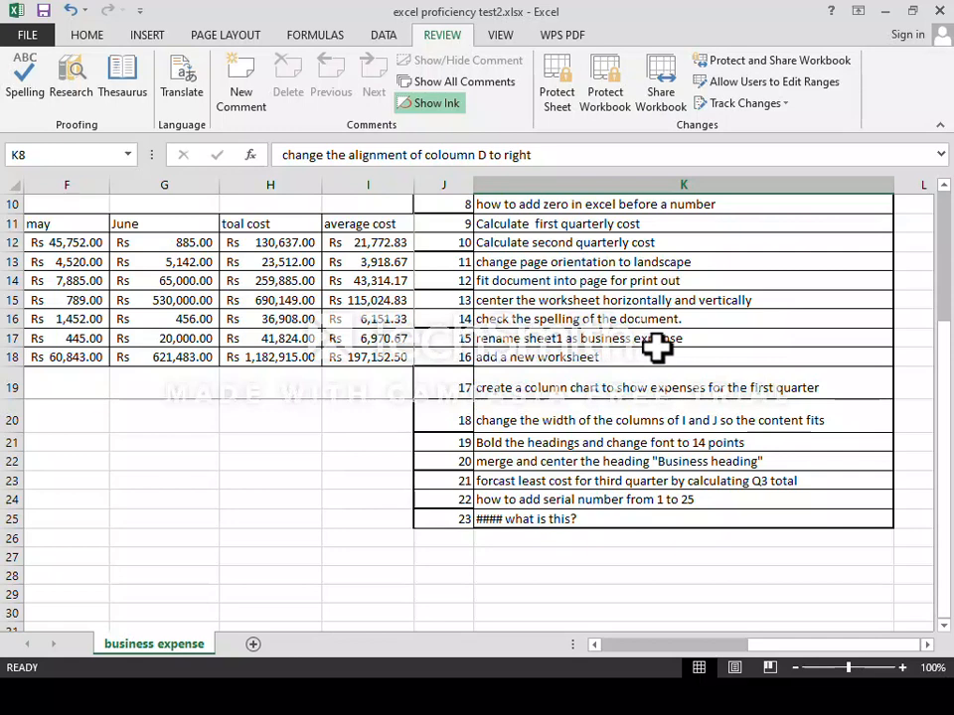
left_click(253, 646)
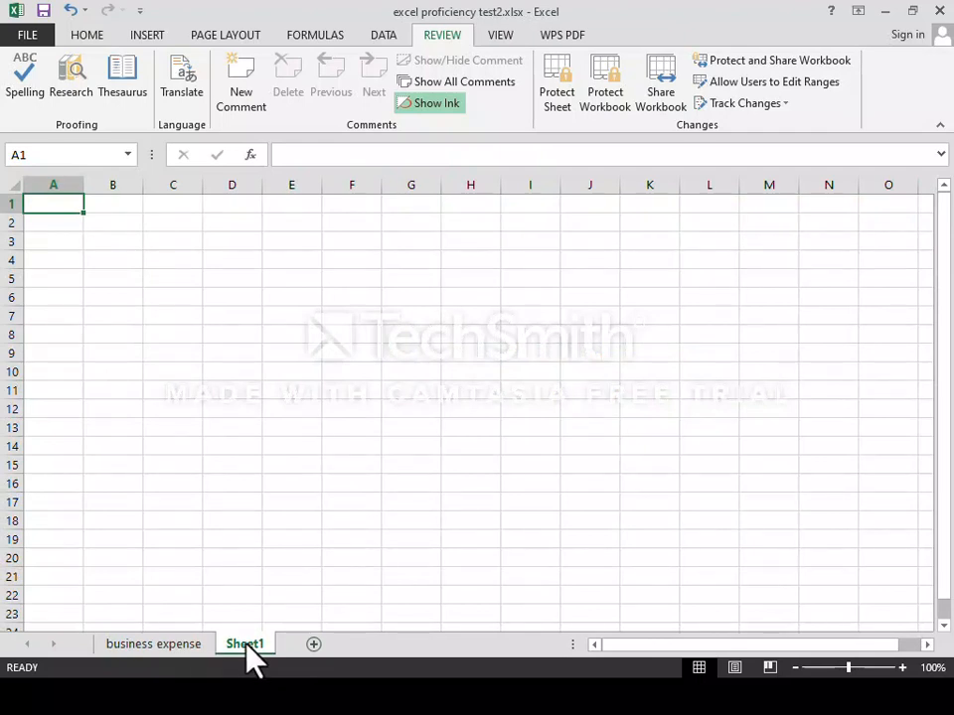
left_click(313, 643)
left_click(375, 644)
double_click(380, 643)
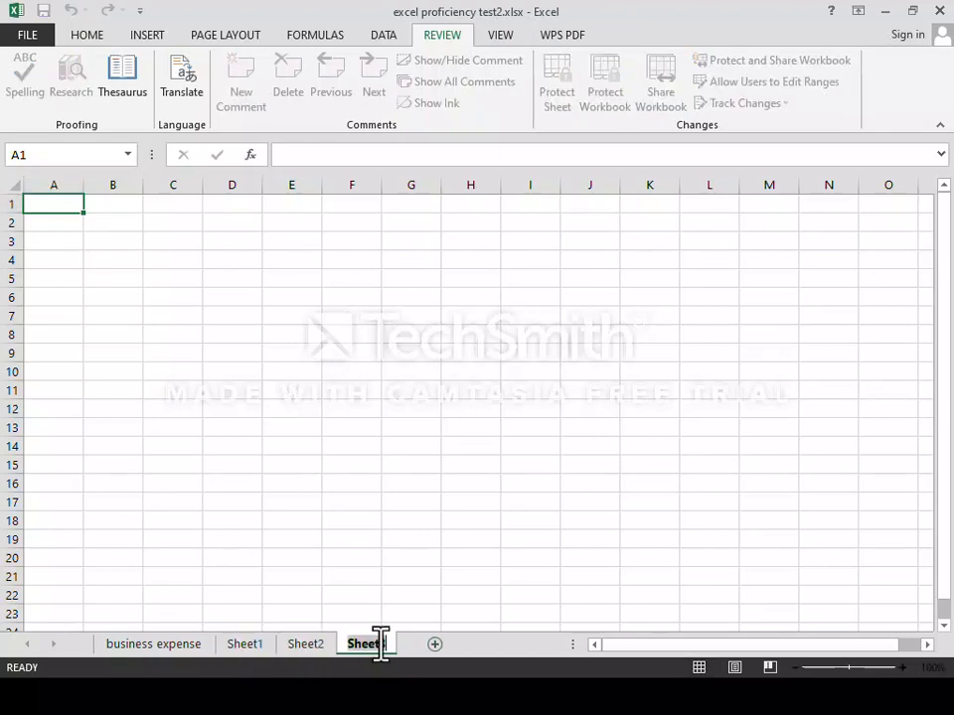
left_click(434, 644)
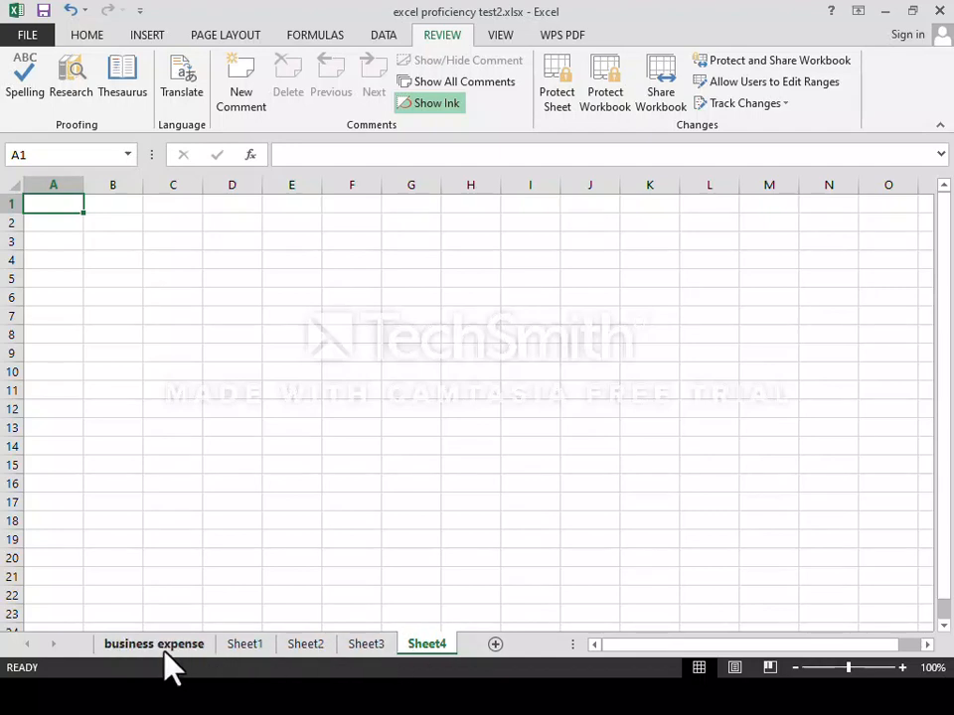
Rename Sheet1 to 'business expense 2' after 'Business Expense' is rejected as already taken.
right_click(248, 655)
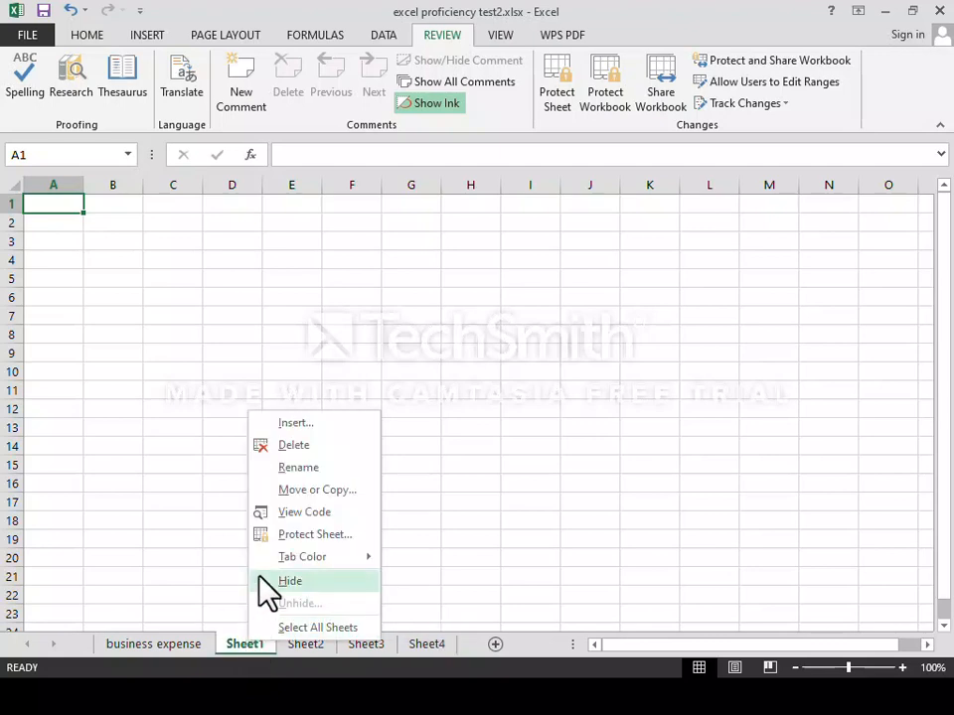
left_click(281, 468)
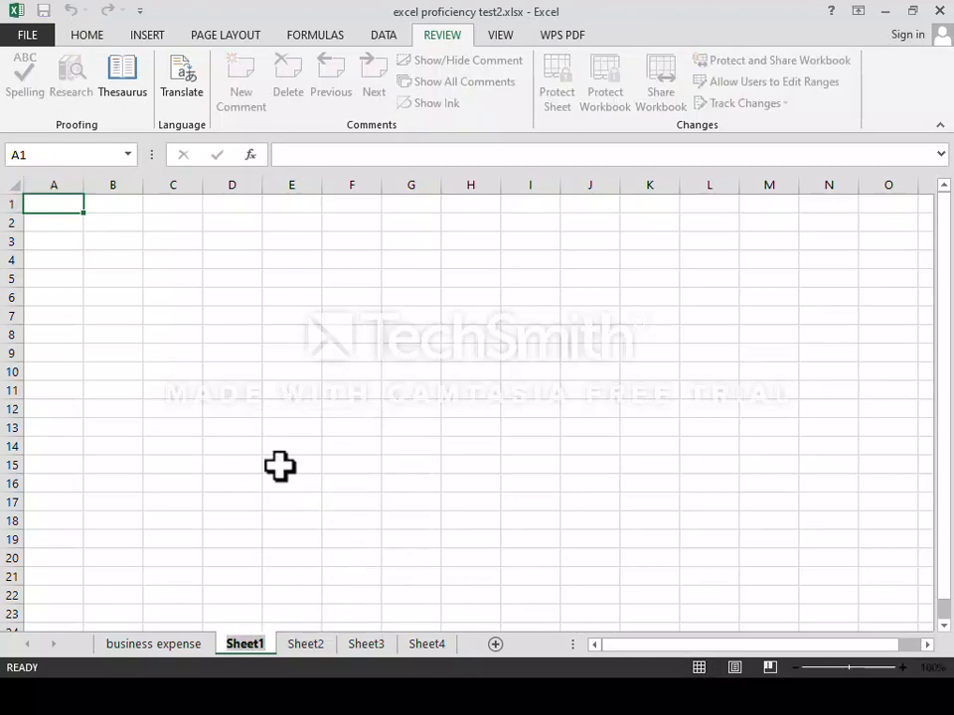
key("BackSpace")
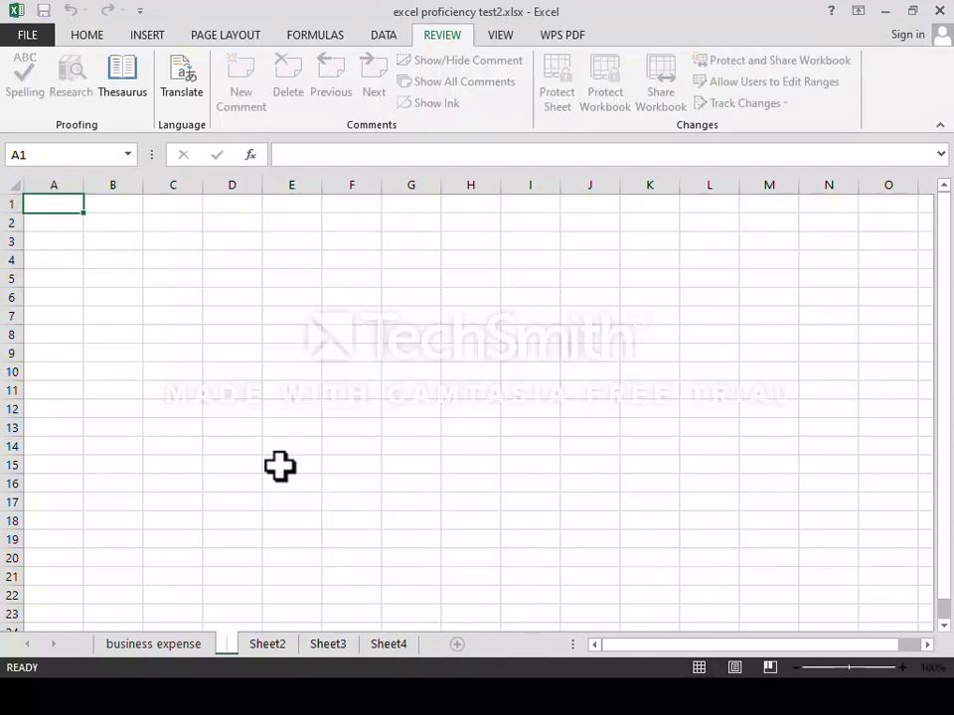
type("Busine")
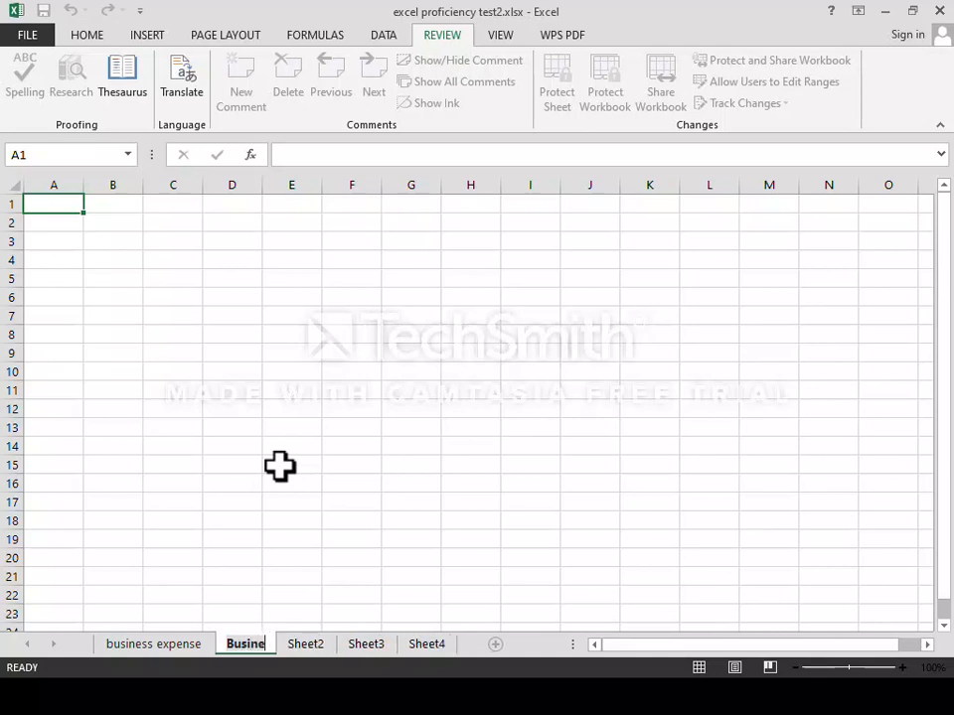
type("ss Exp")
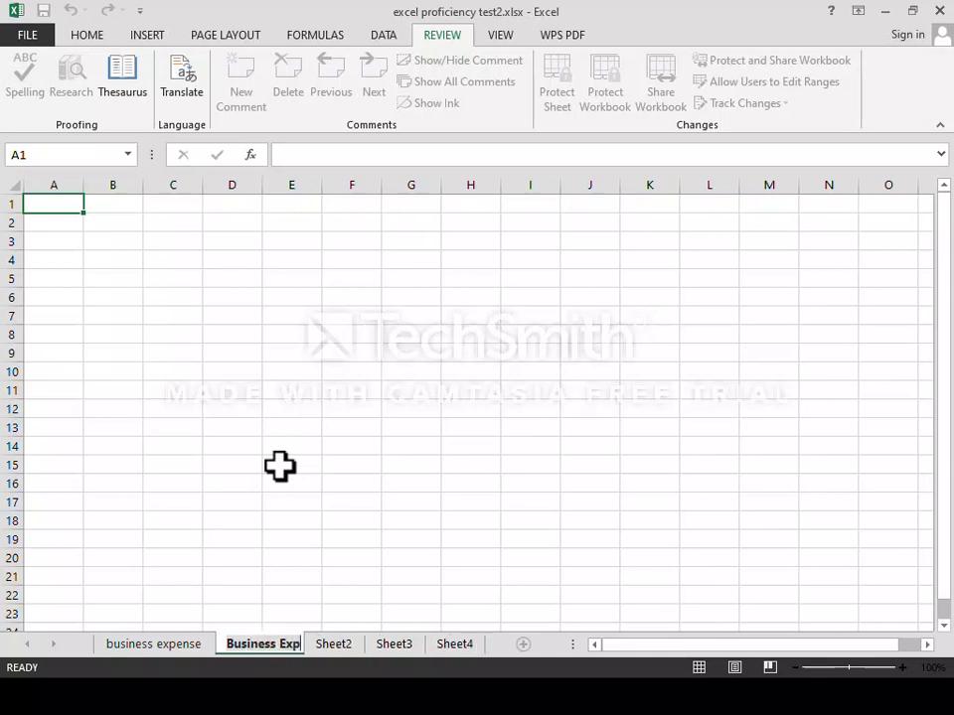
type("ense")
key("Return")
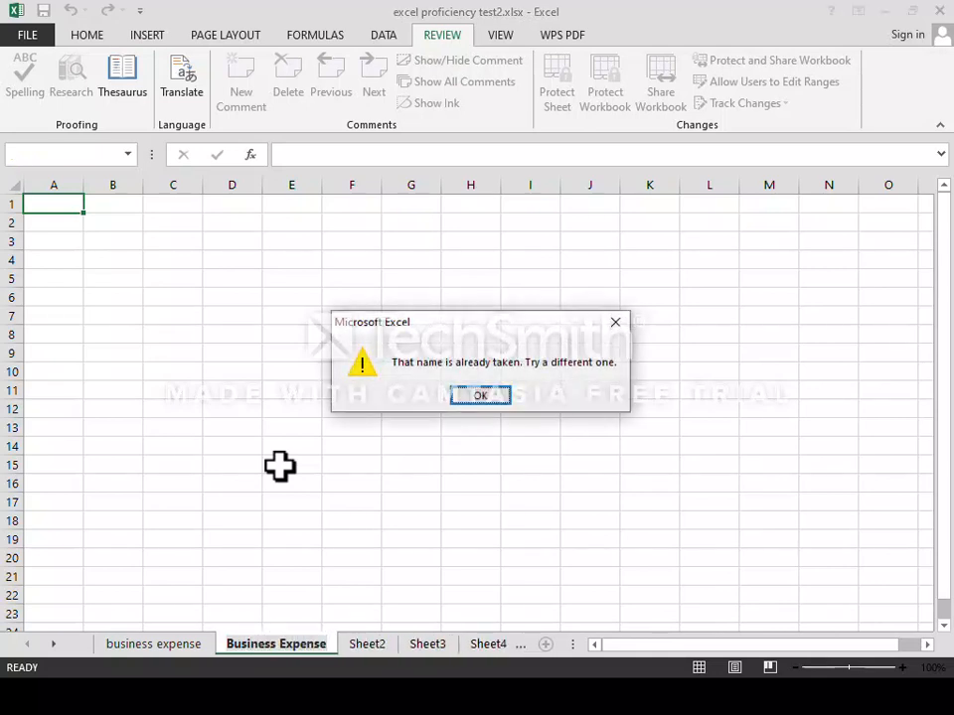
key("Return")
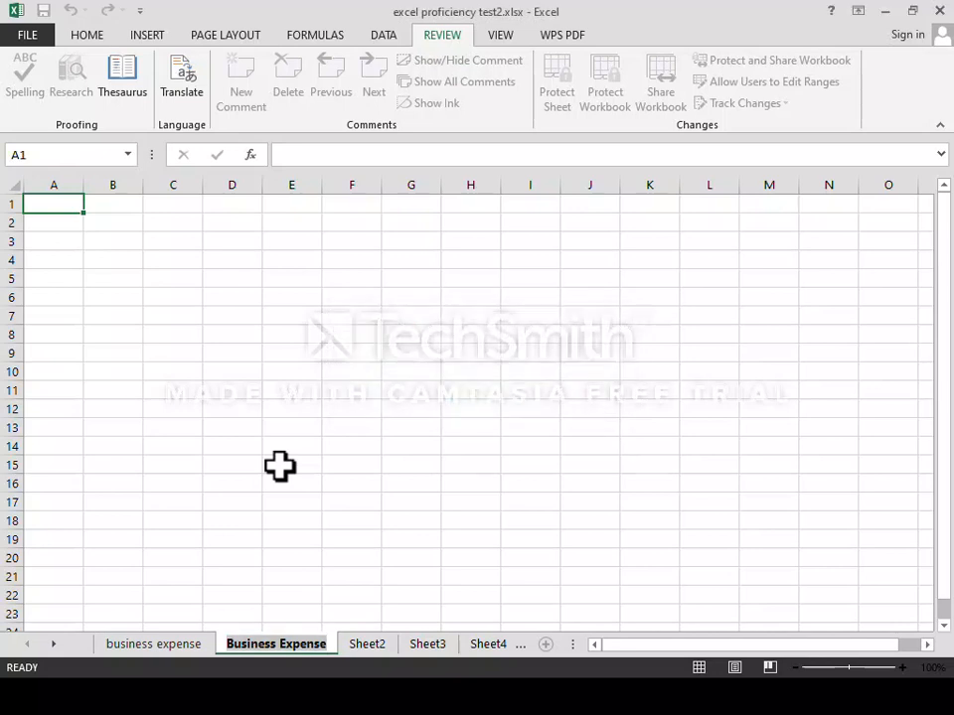
key("BackSpace")
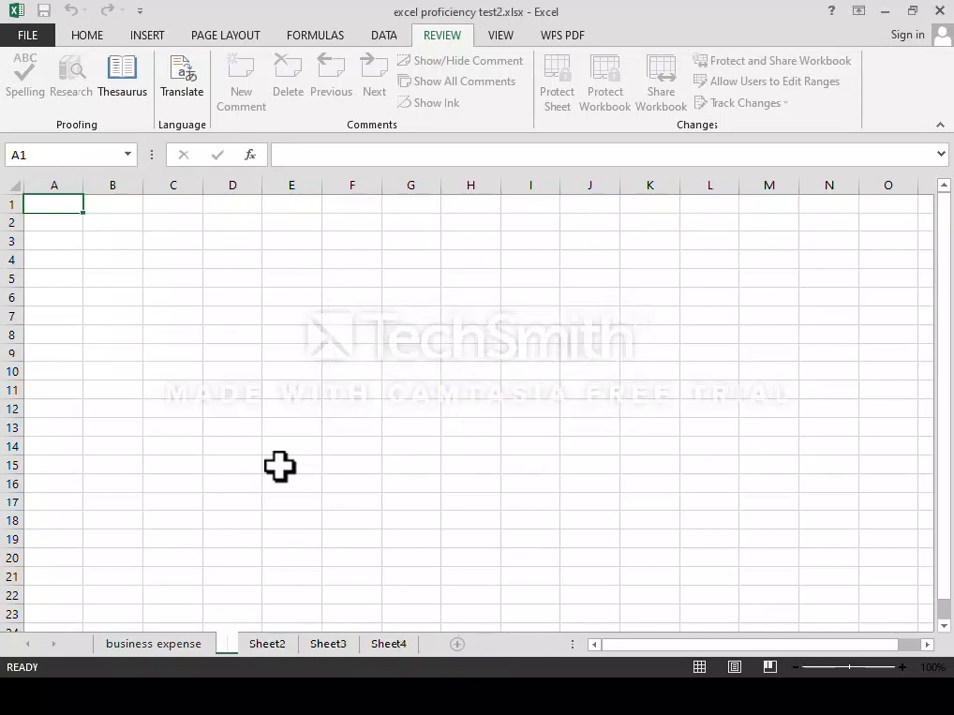
type("busi")
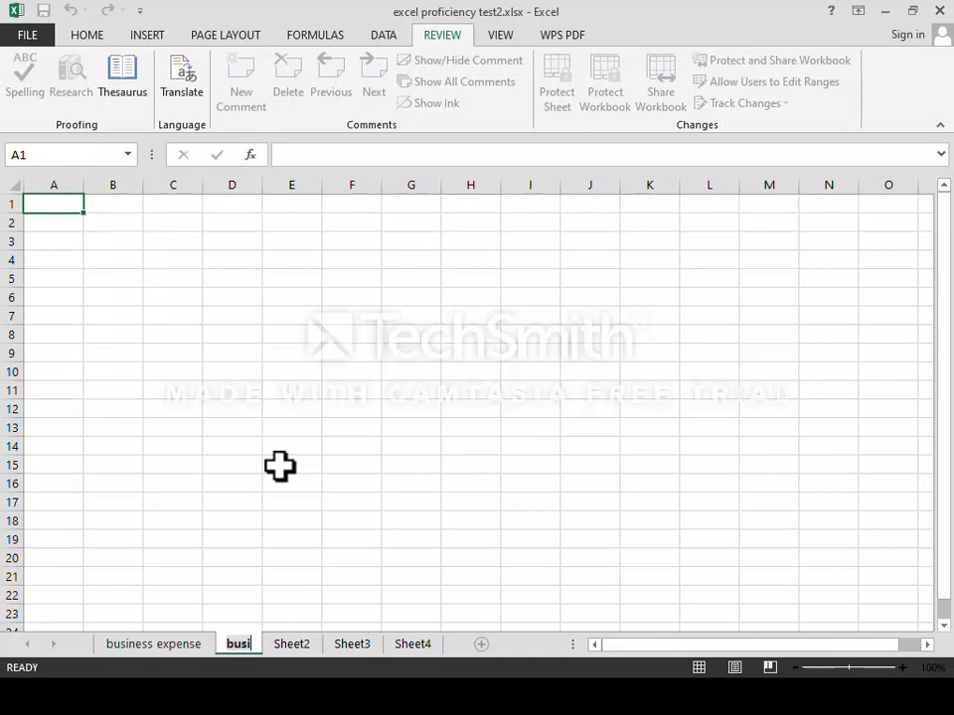
type("ness expens")
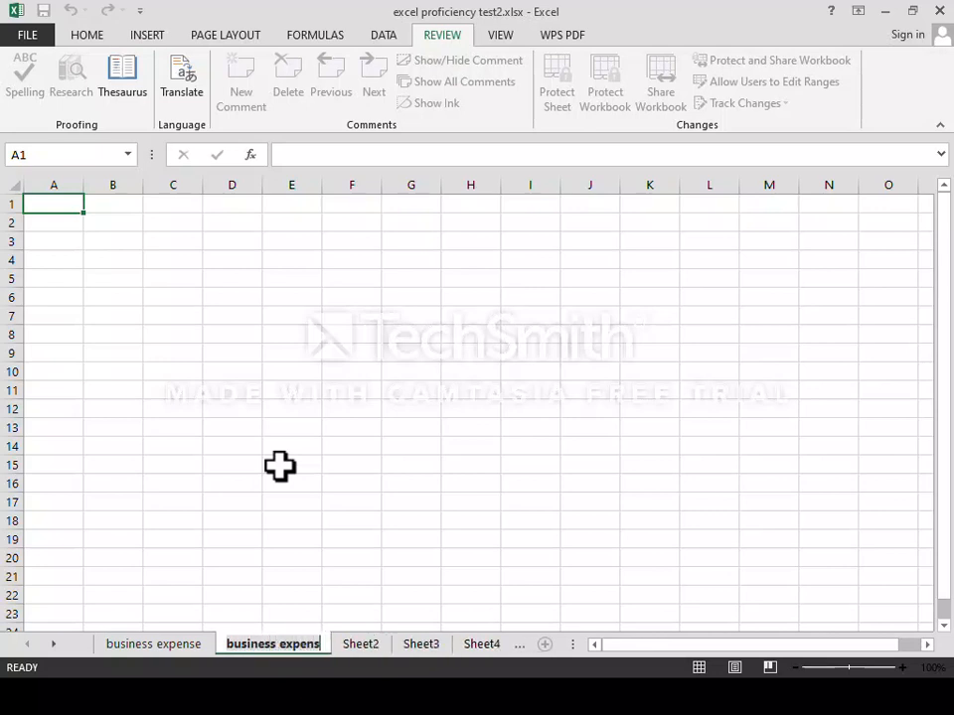
type("e 2")
key("Return")
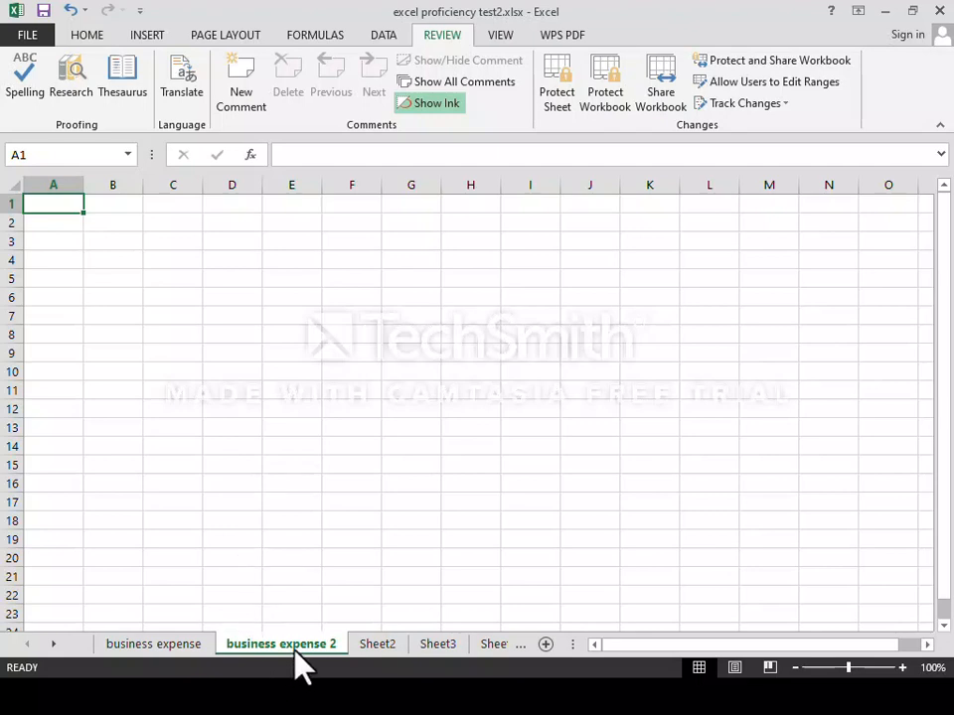
Delete the blank Sheet4, Sheet3 and Sheet2, then return to the business expense sheet.
right_click(492, 647)
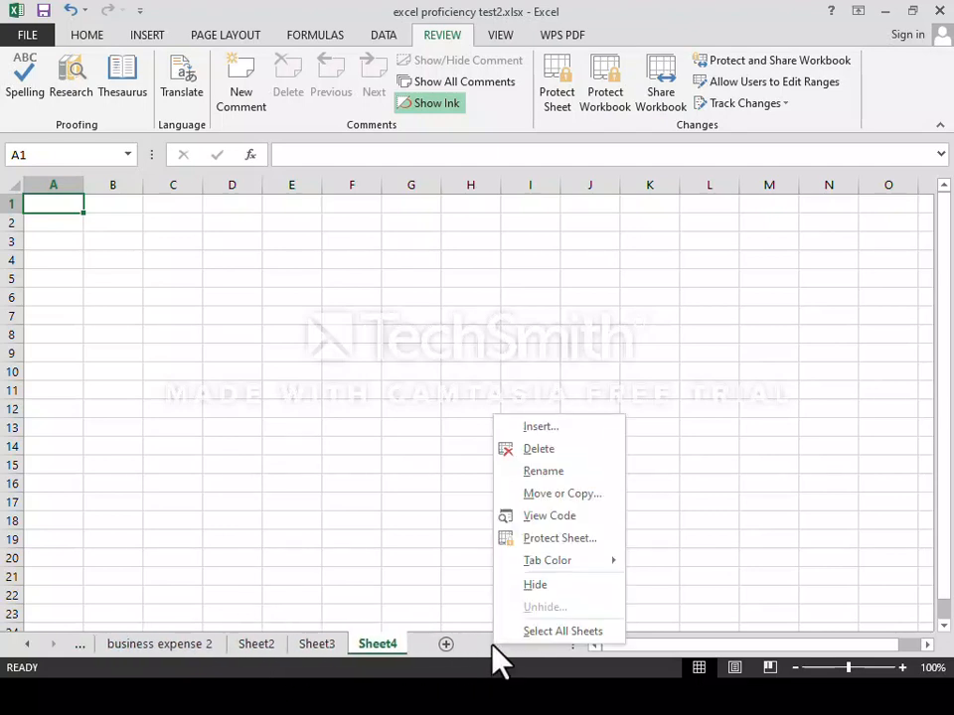
left_click(375, 646)
right_click(374, 647)
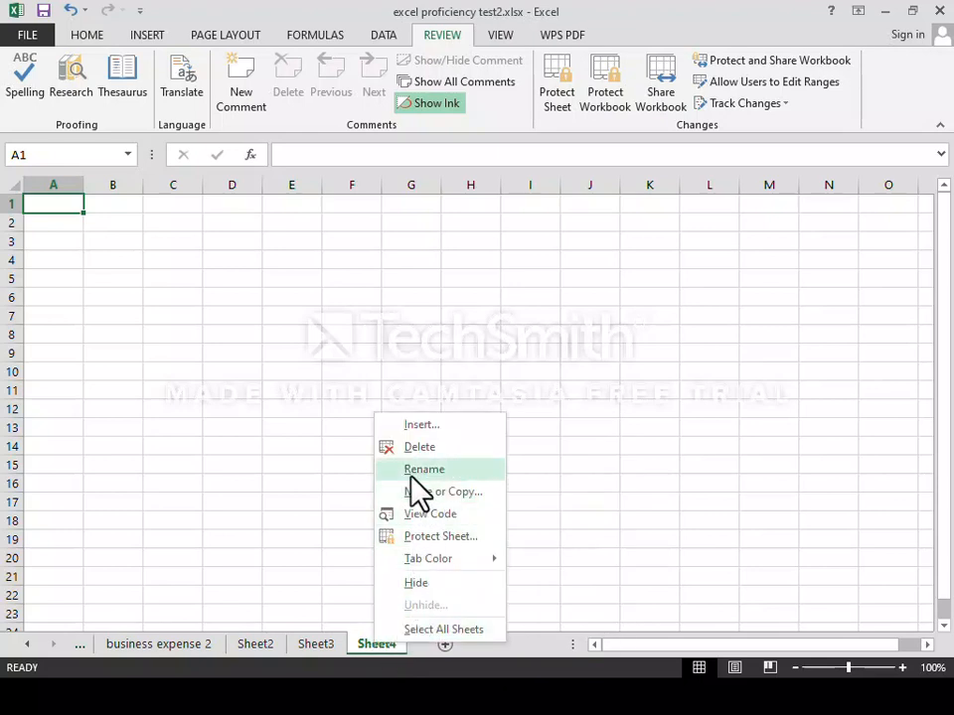
left_click(417, 447)
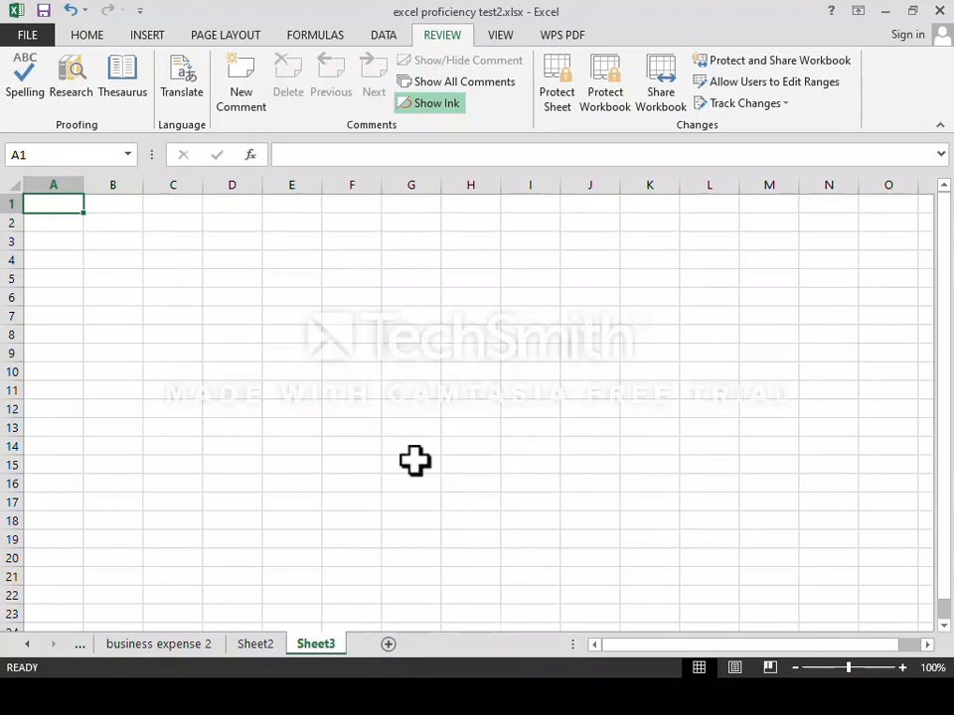
right_click(318, 654)
left_click(370, 449)
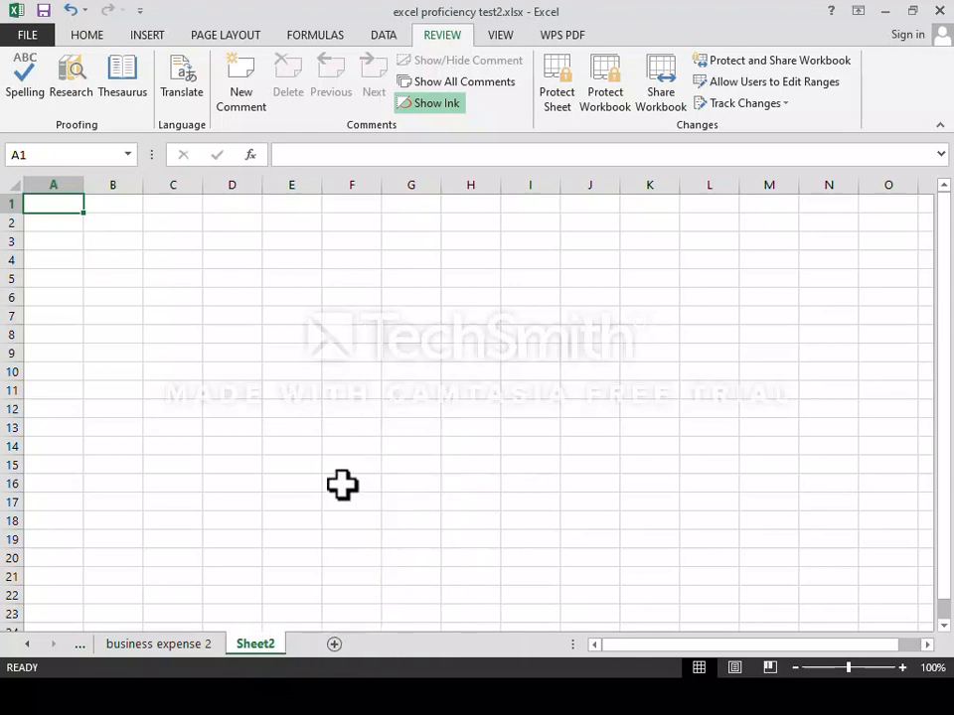
right_click(256, 648)
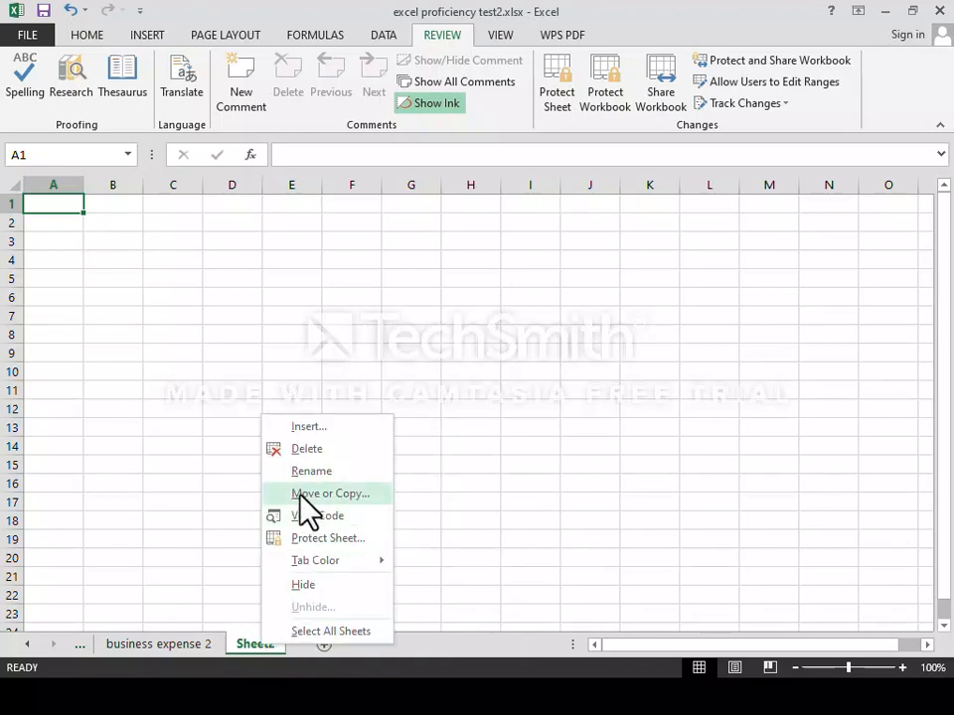
left_click(298, 448)
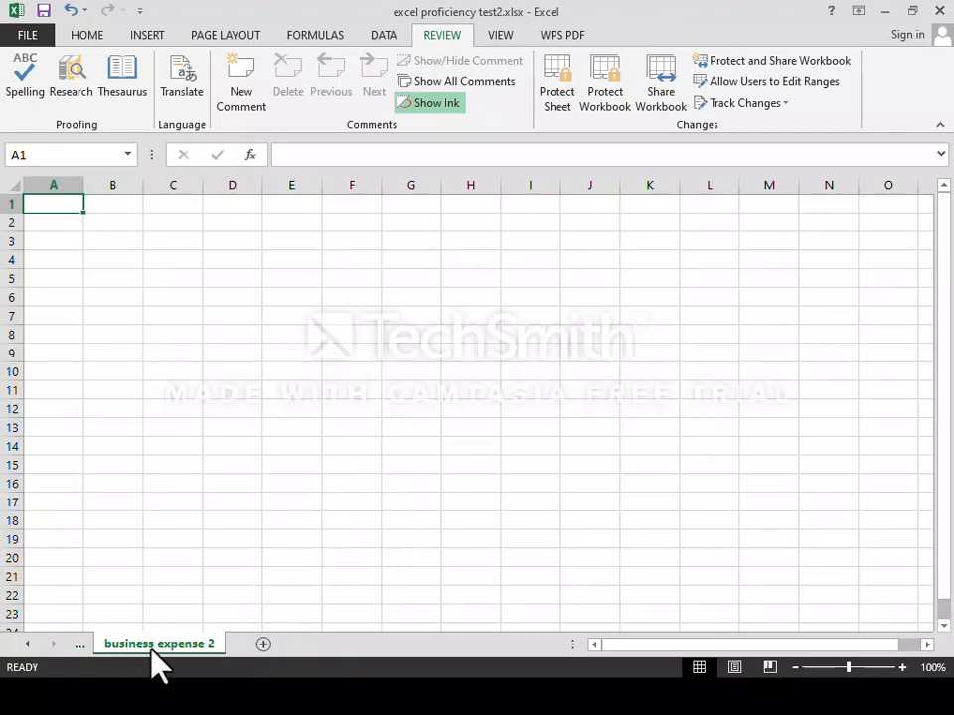
left_click(80, 646)
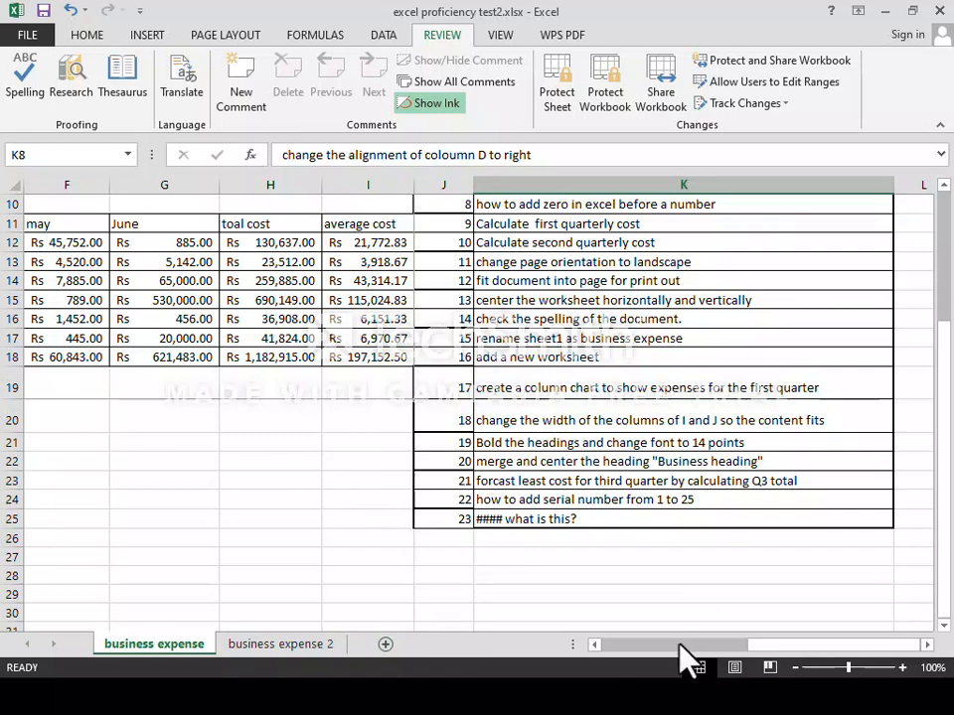
Insert a clustered column chart of the January–March expense figures in B11:D18.
left_click_drag(656, 643, 650, 644)
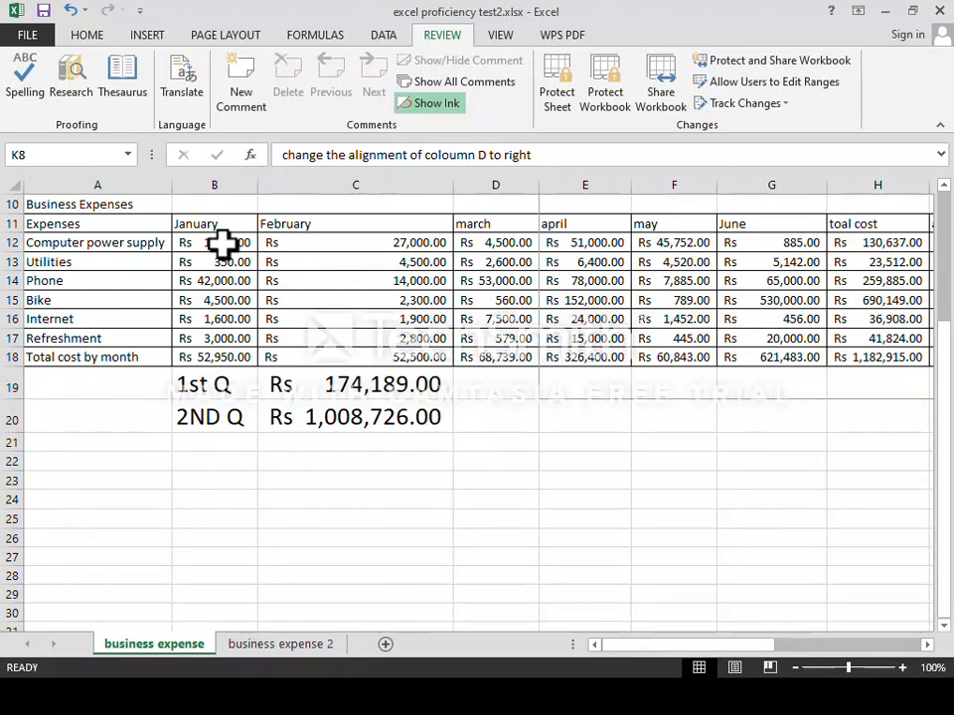
left_click_drag(206, 221, 494, 361)
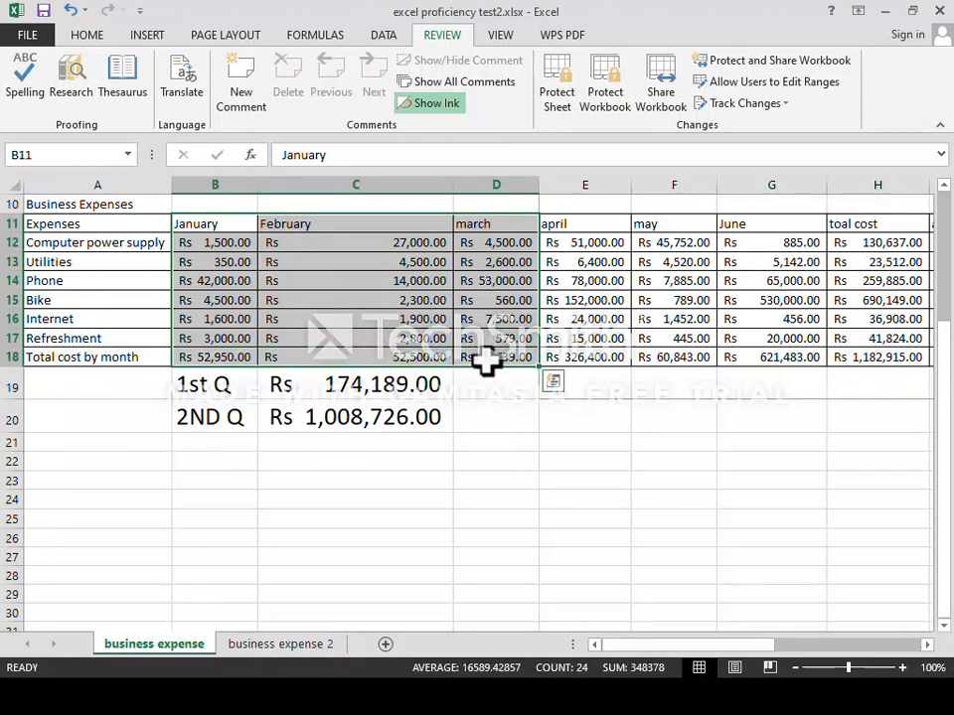
left_click(146, 36)
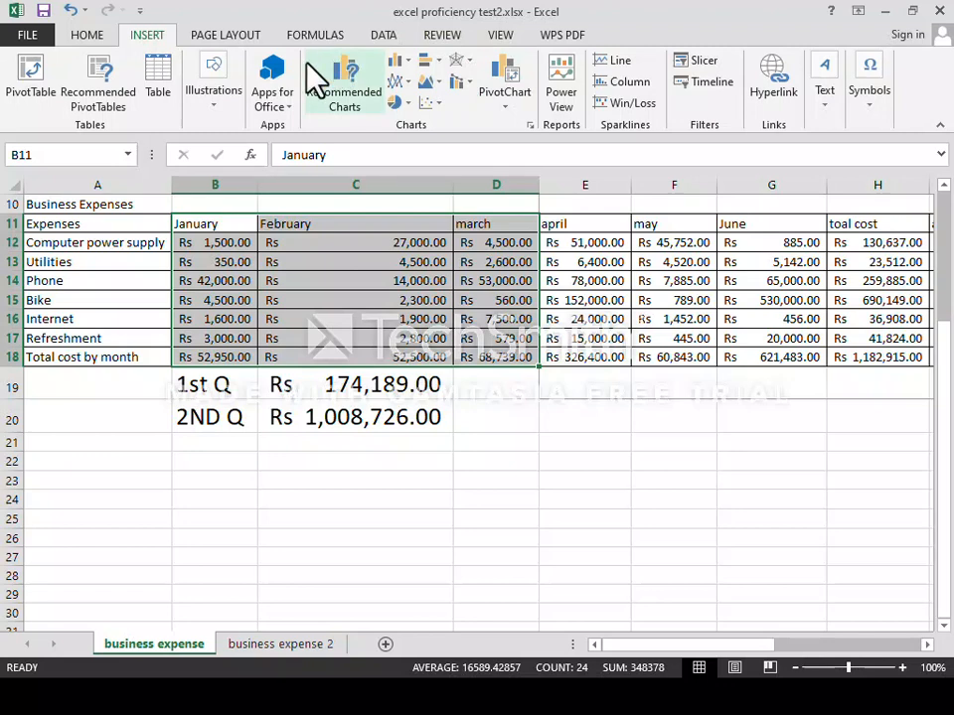
left_click(401, 61)
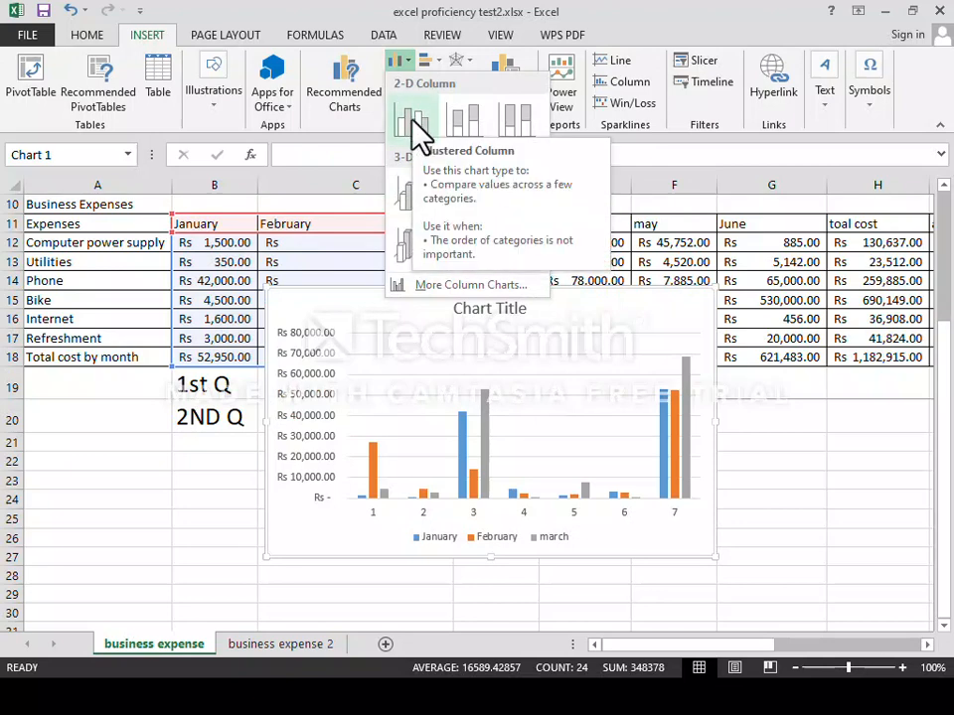
left_click(416, 125)
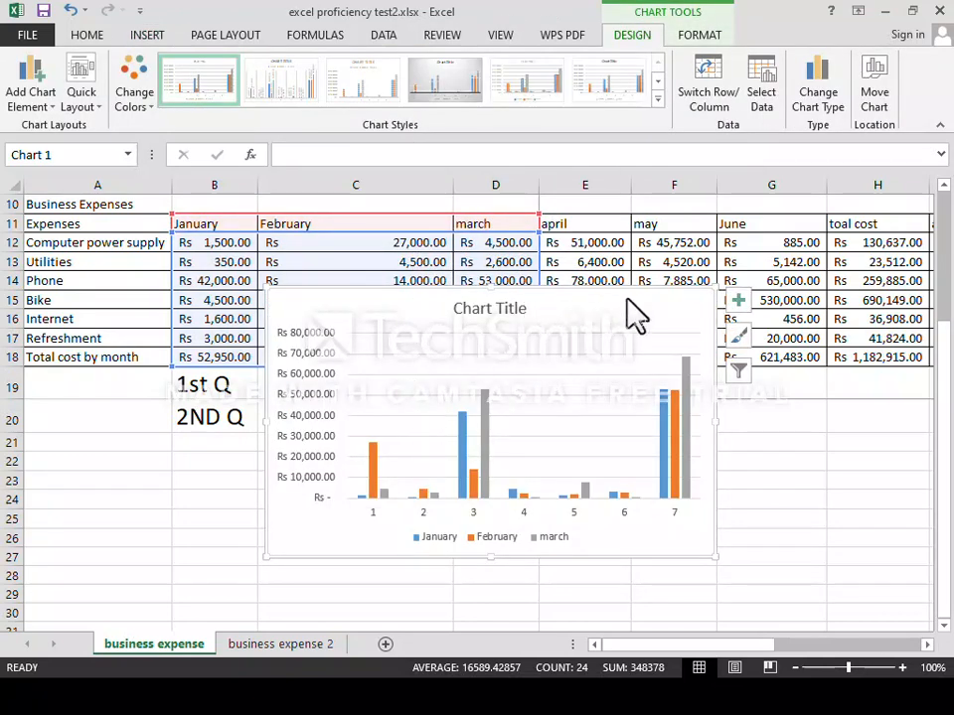
Position the chart beneath the 1st Q and 2ND Q totals.
left_click_drag(624, 300, 503, 393)
scroll(504, 417, "down", 3)
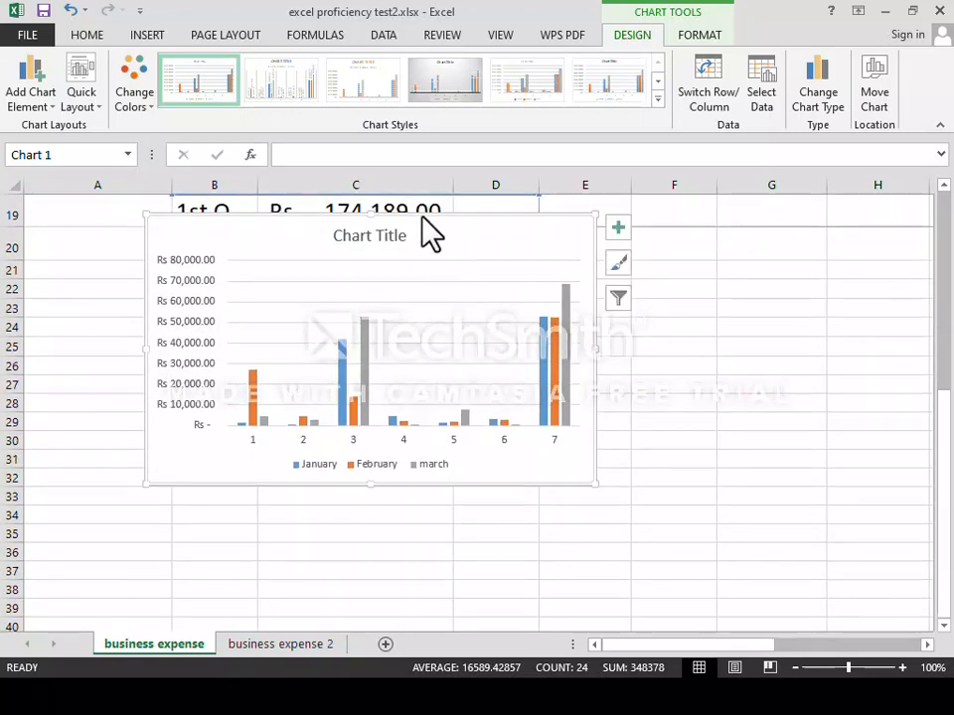
left_click_drag(426, 213, 414, 261)
scroll(424, 298, "up", 5)
scroll(424, 300, "down", 1)
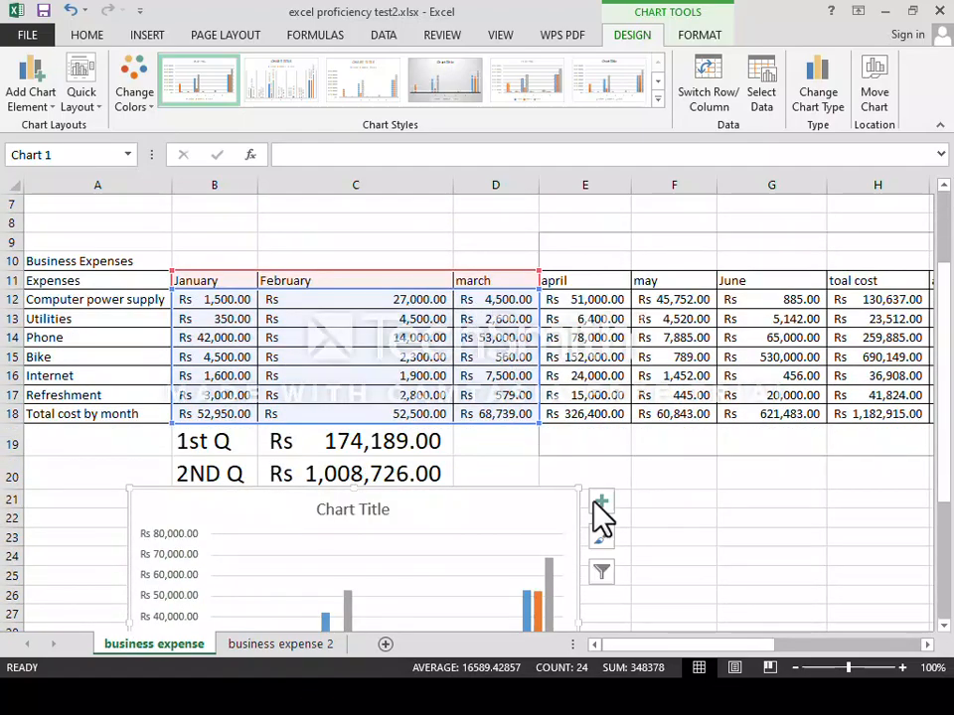
left_click_drag(653, 647, 780, 652)
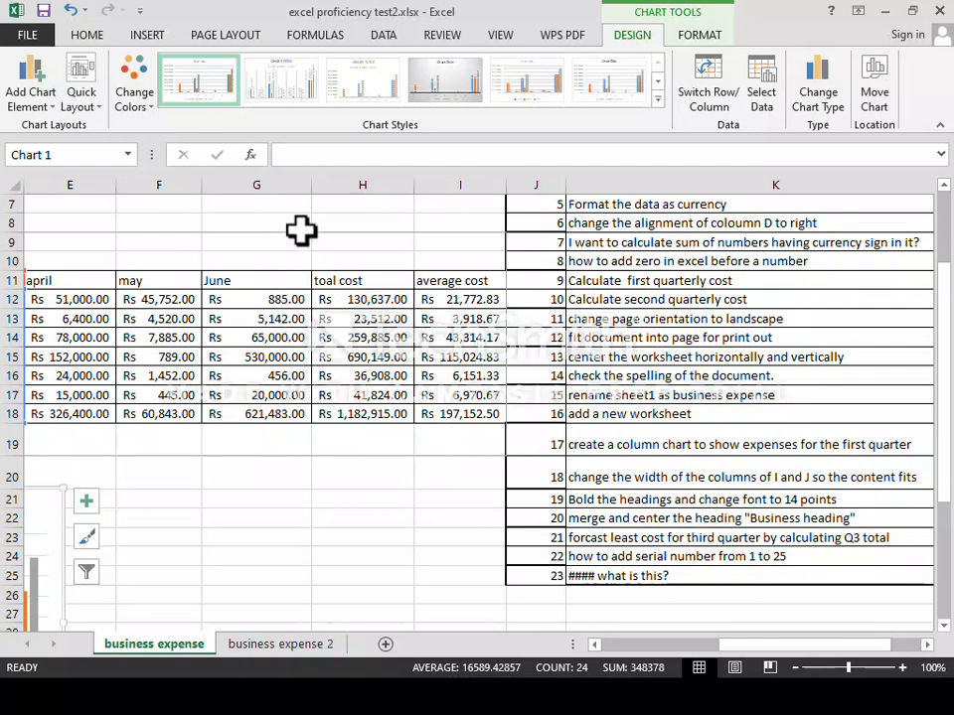
AutoFit column G to its June values, then select cell B11.
left_click_drag(311, 186, 281, 188)
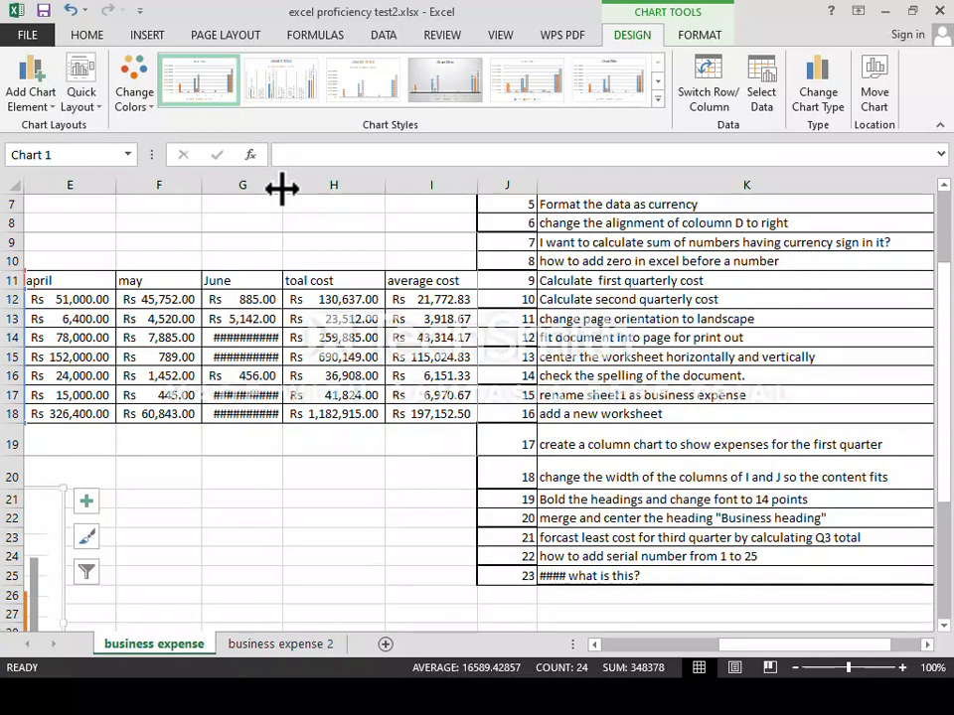
double_click(282, 187)
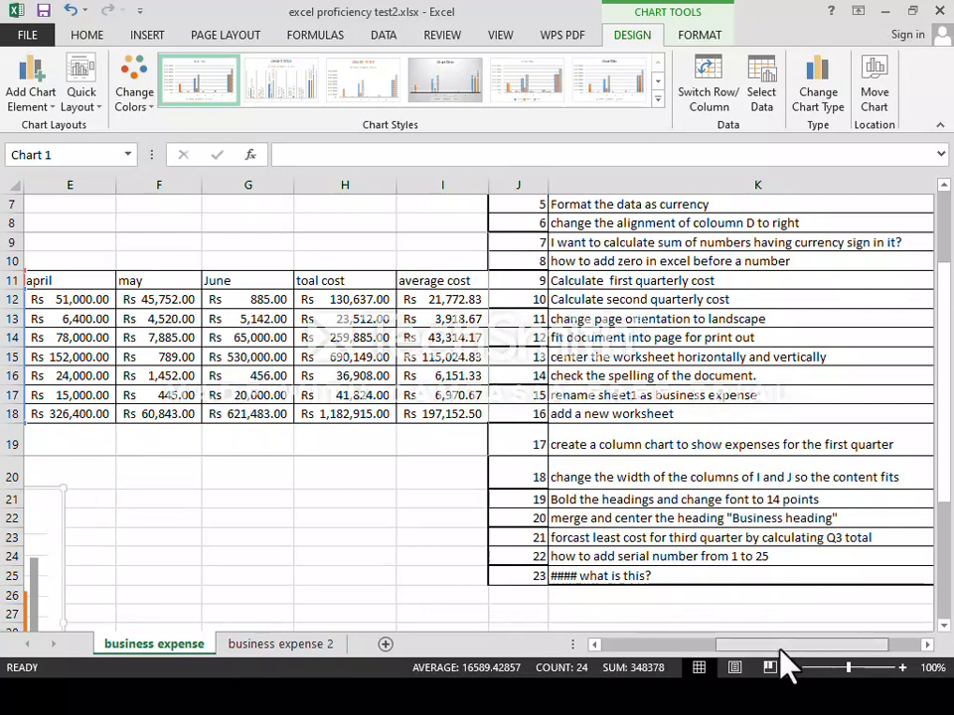
scroll(784, 664, "left", 3)
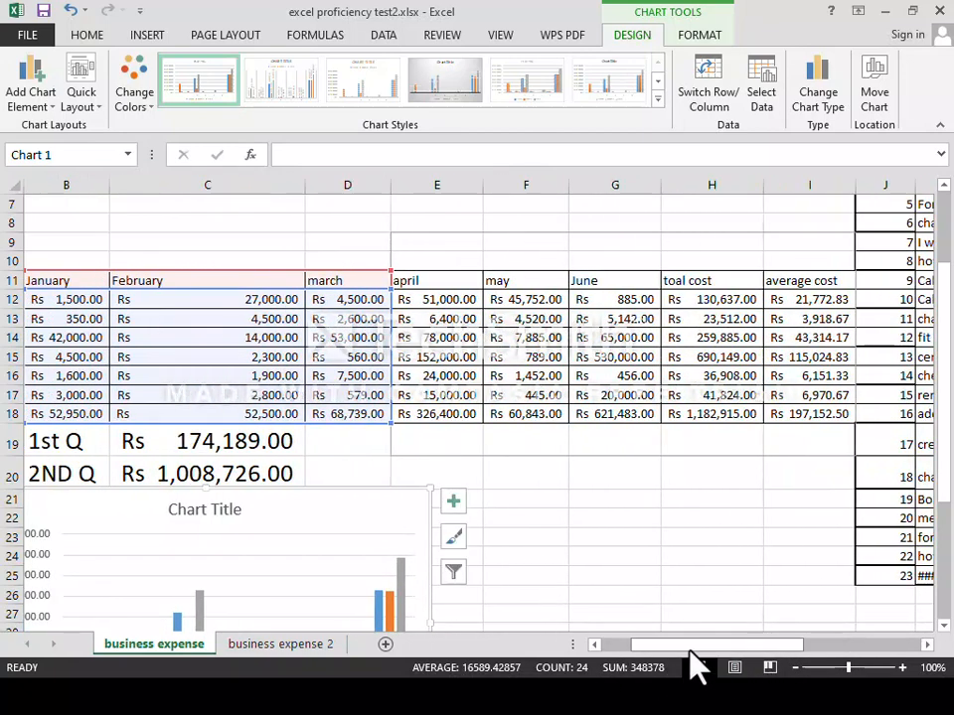
scroll(681, 656, "left", 2)
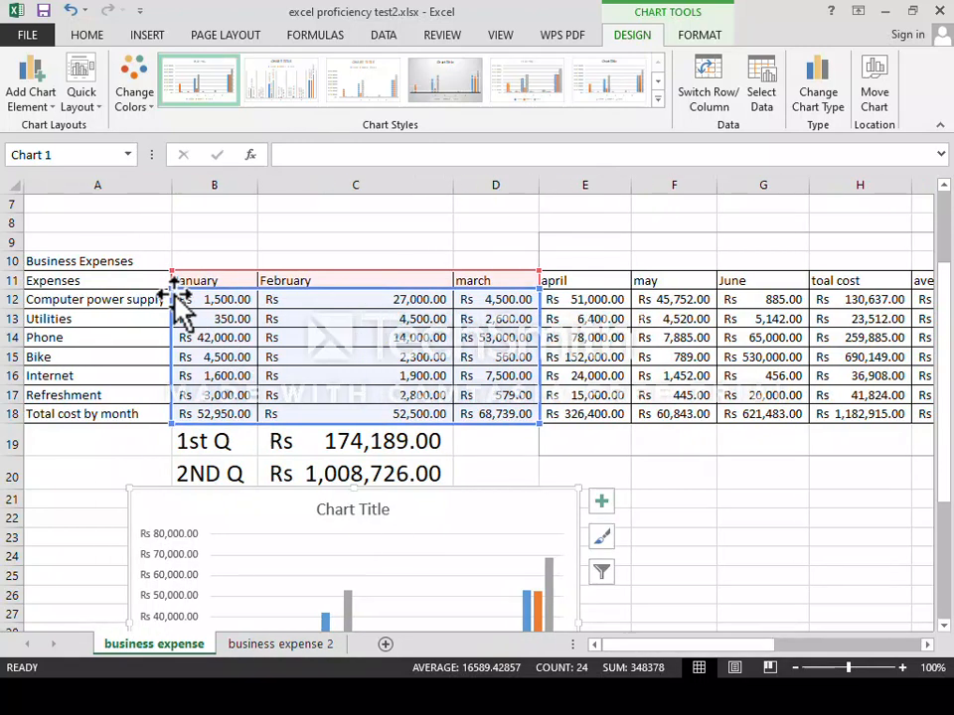
left_click(206, 281)
Make the row 11 month headings bold at 14 points.
left_click_drag(247, 286, 381, 282)
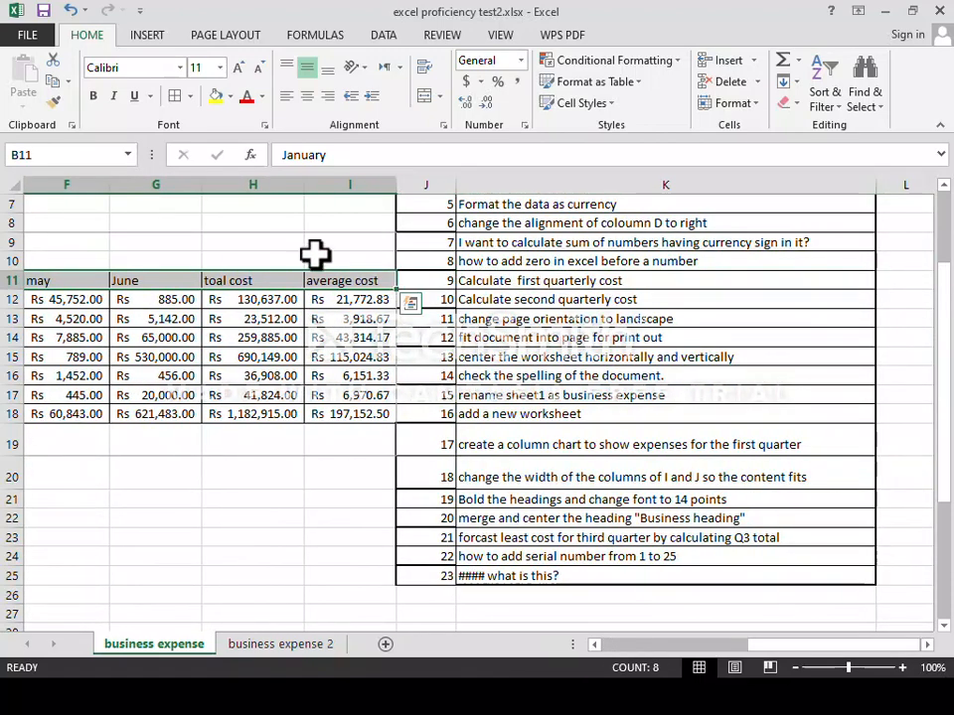
left_click(93, 97)
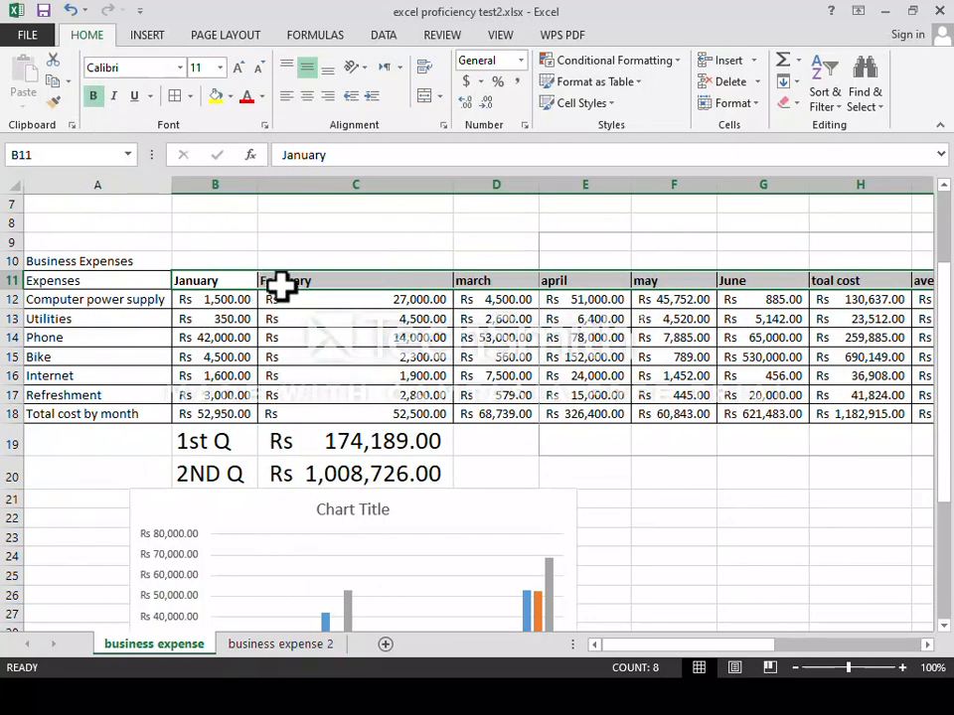
left_click(220, 67)
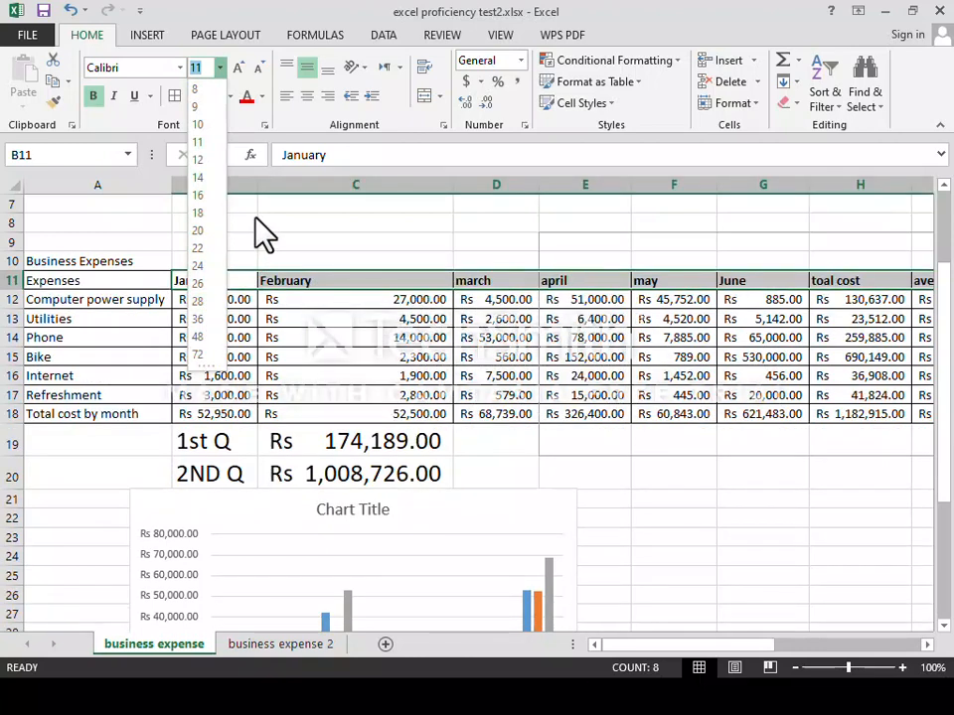
left_click(222, 68)
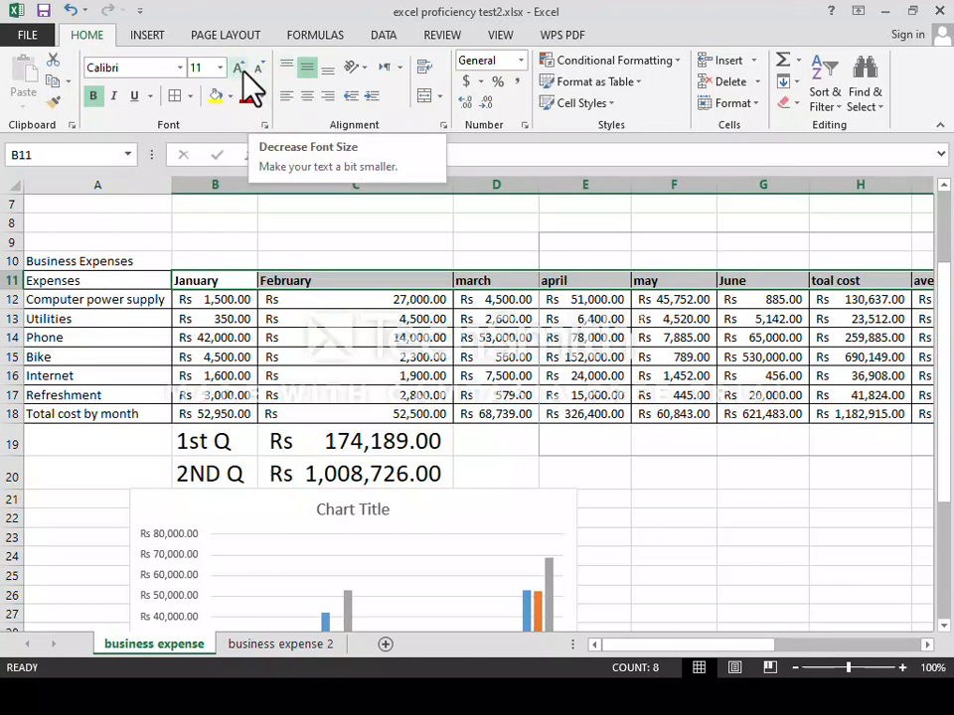
left_click(219, 68)
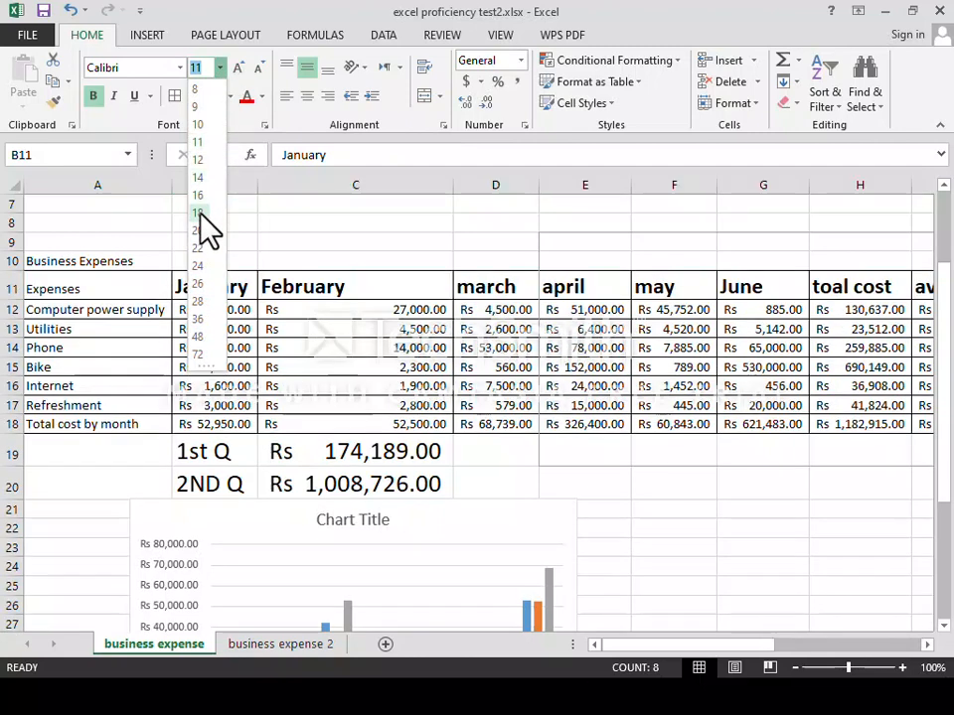
left_click(219, 71)
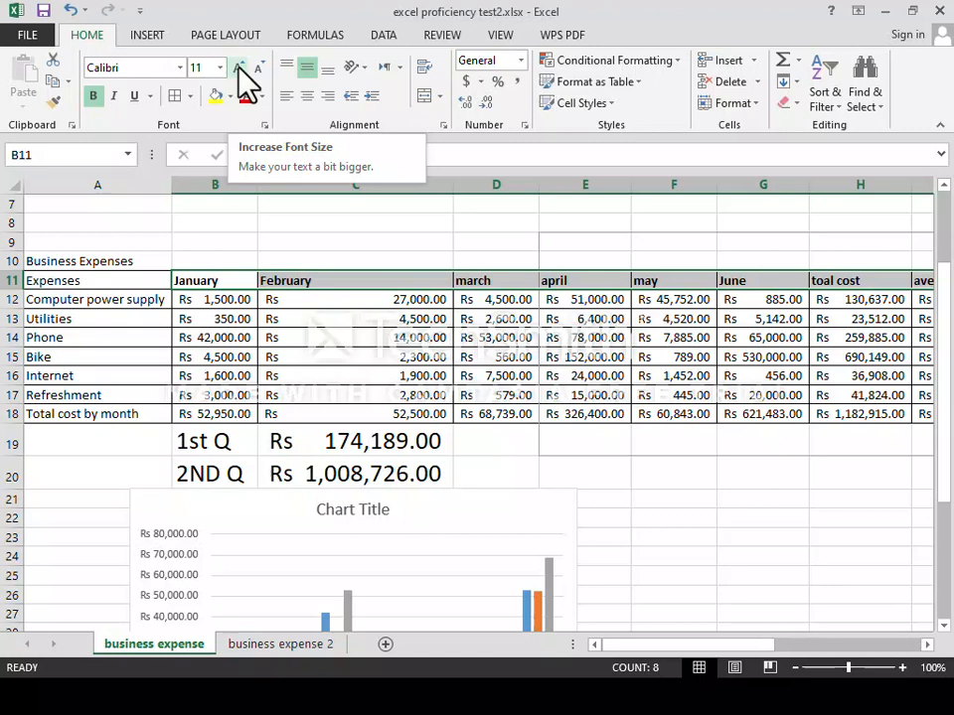
left_click(239, 67)
left_click(238, 68)
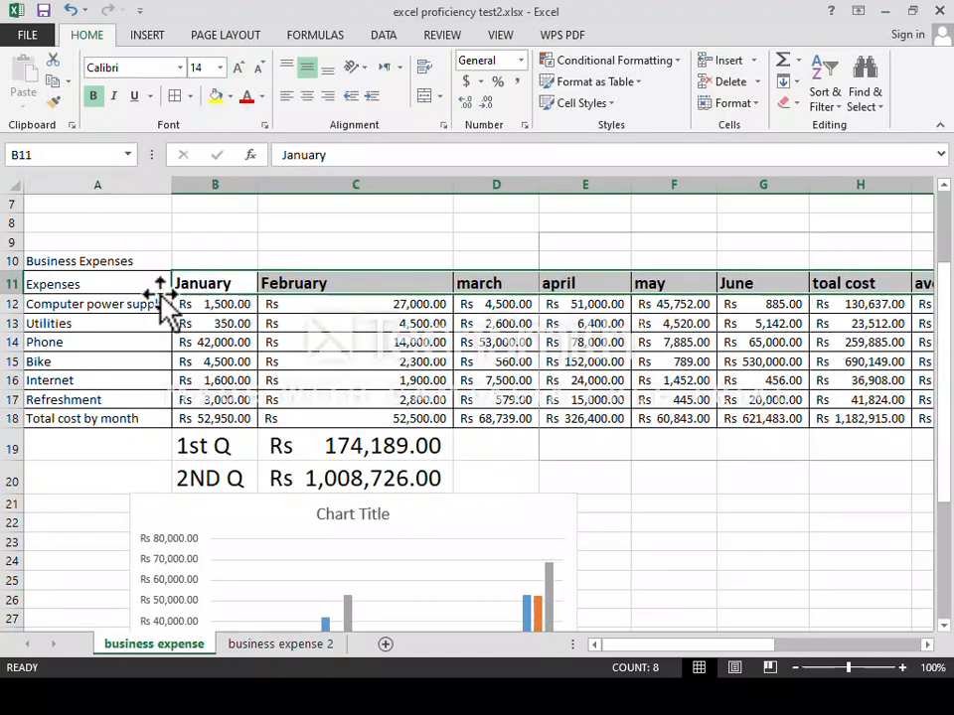
Give the Expenses heading in A11 the same bold 14-point format.
left_click(97, 284)
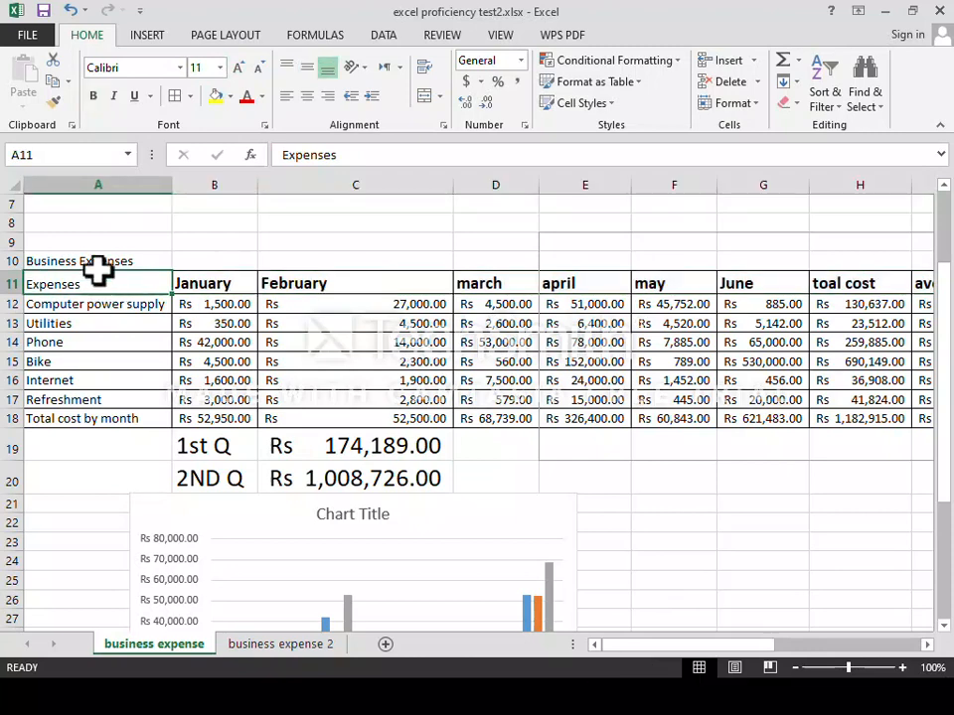
left_click(239, 67)
left_click(238, 67)
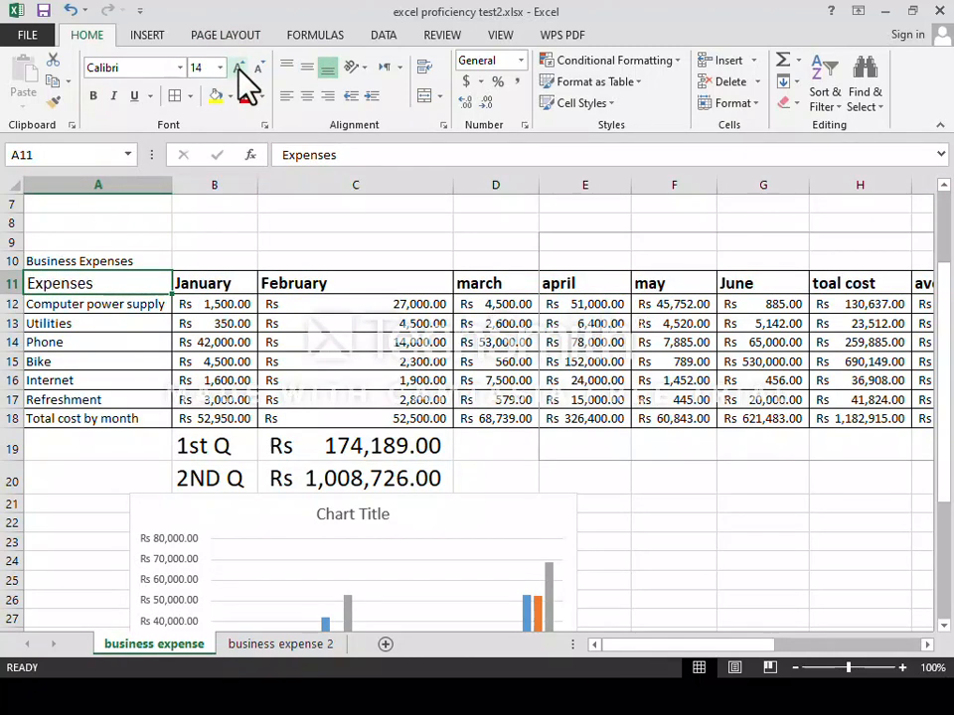
left_click(92, 96)
left_click(213, 284)
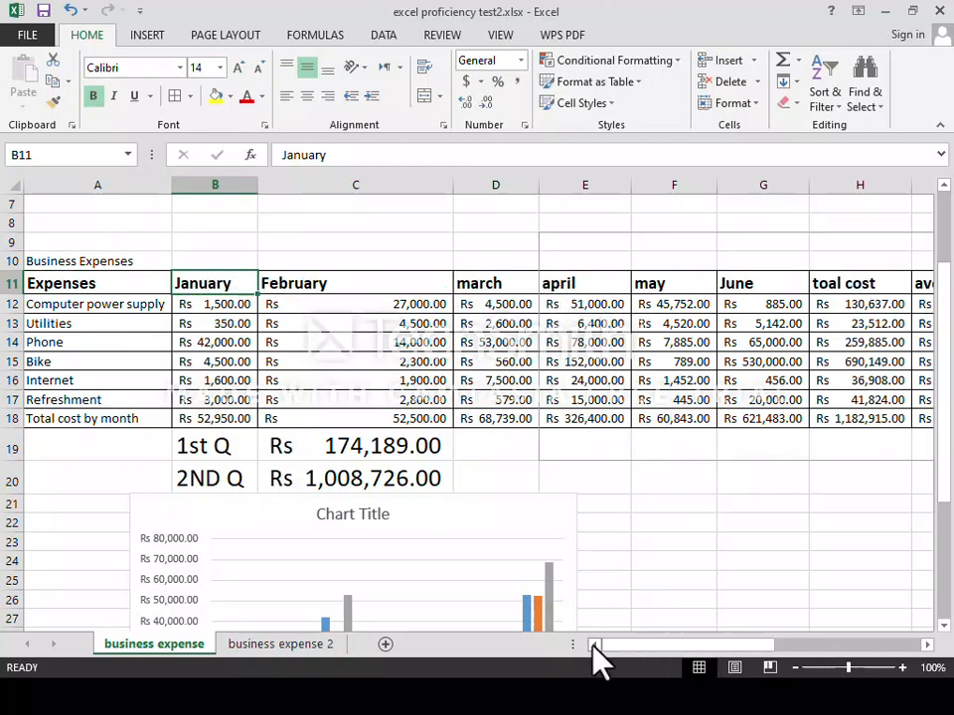
AutoFit column I so the average cost heading and its values fit.
left_click_drag(638, 656, 743, 656)
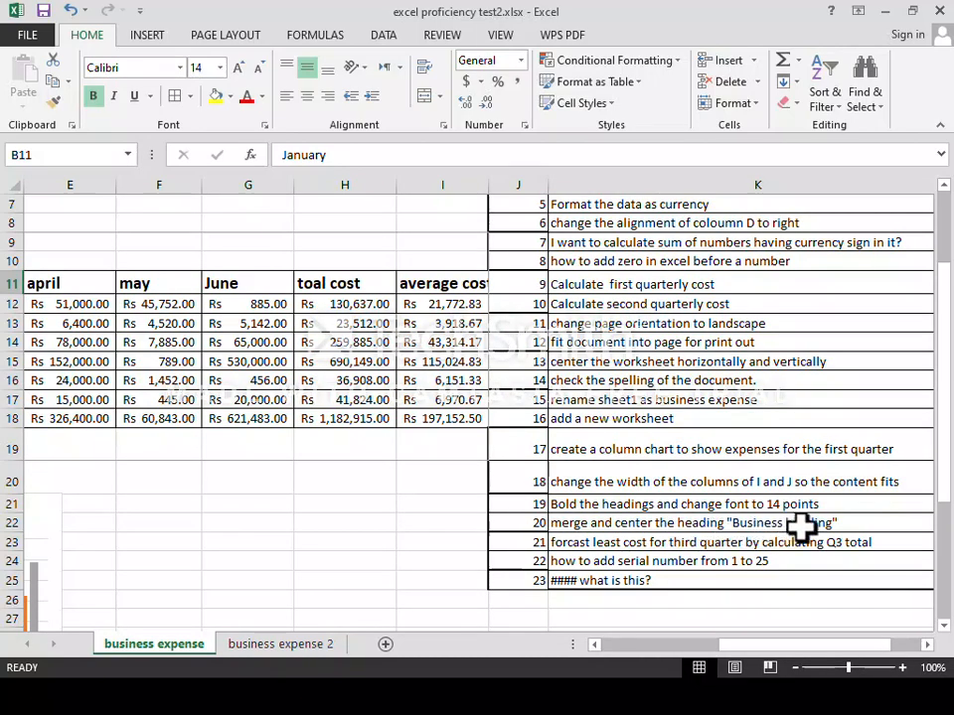
left_click_drag(747, 646, 630, 666)
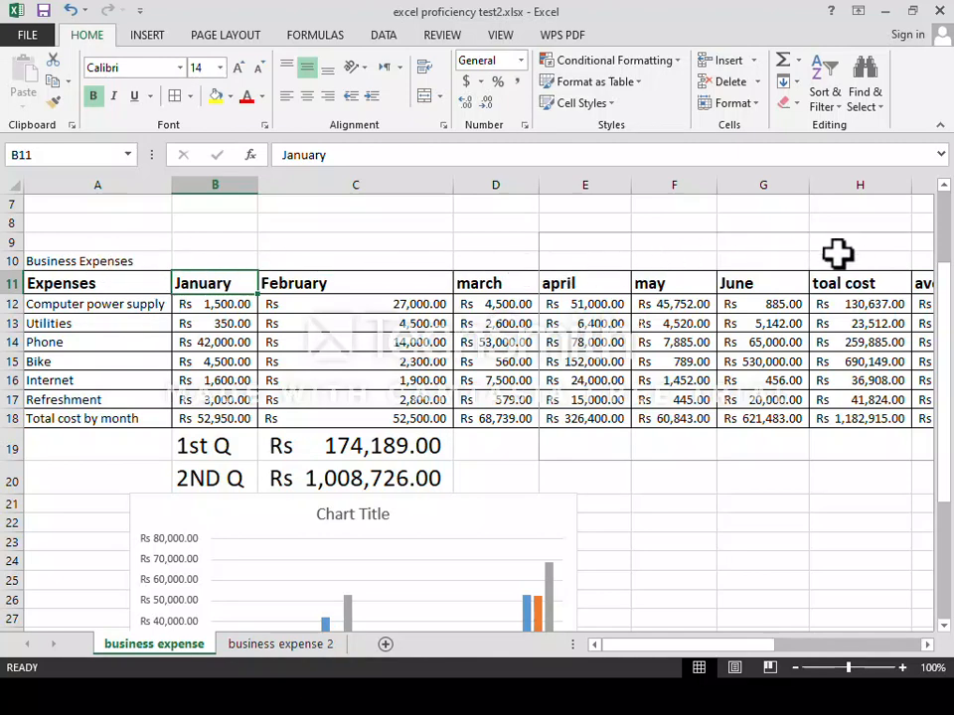
left_click_drag(622, 650, 690, 640)
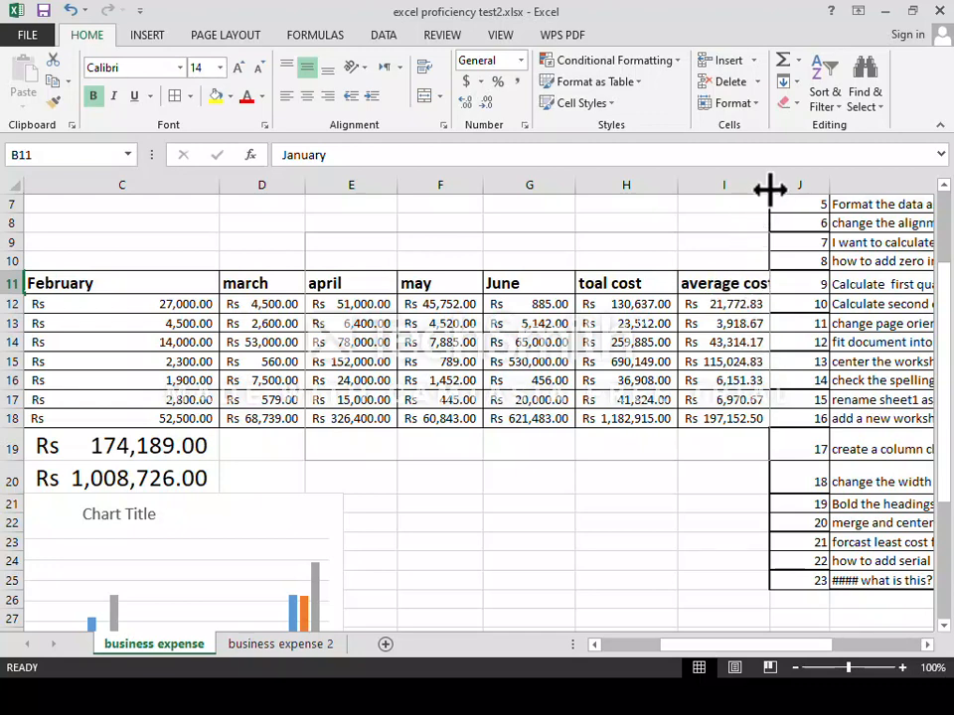
mouse_move(770, 189)
left_mouse_down()
mouse_move(788, 187)
mouse_move(756, 189)
left_mouse_up()
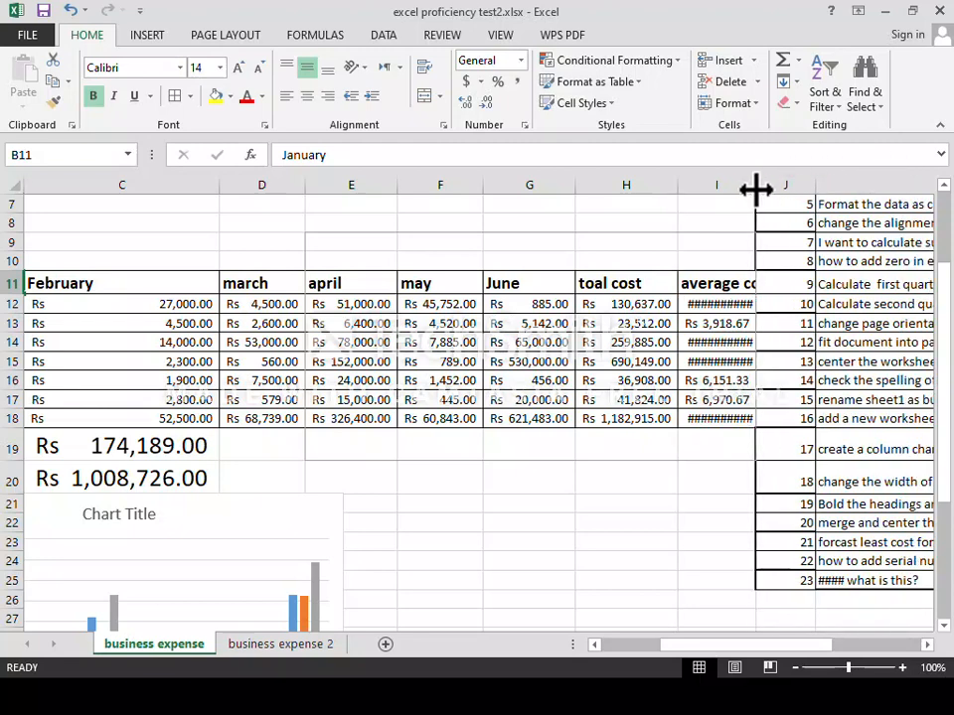
double_click(757, 188)
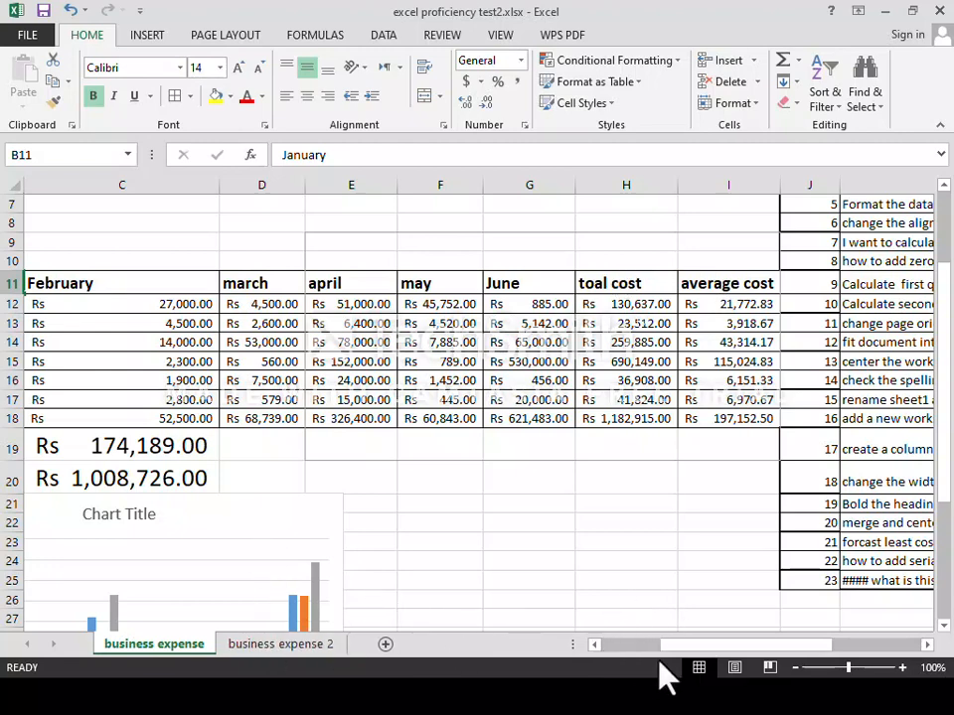
left_click_drag(704, 648, 592, 672)
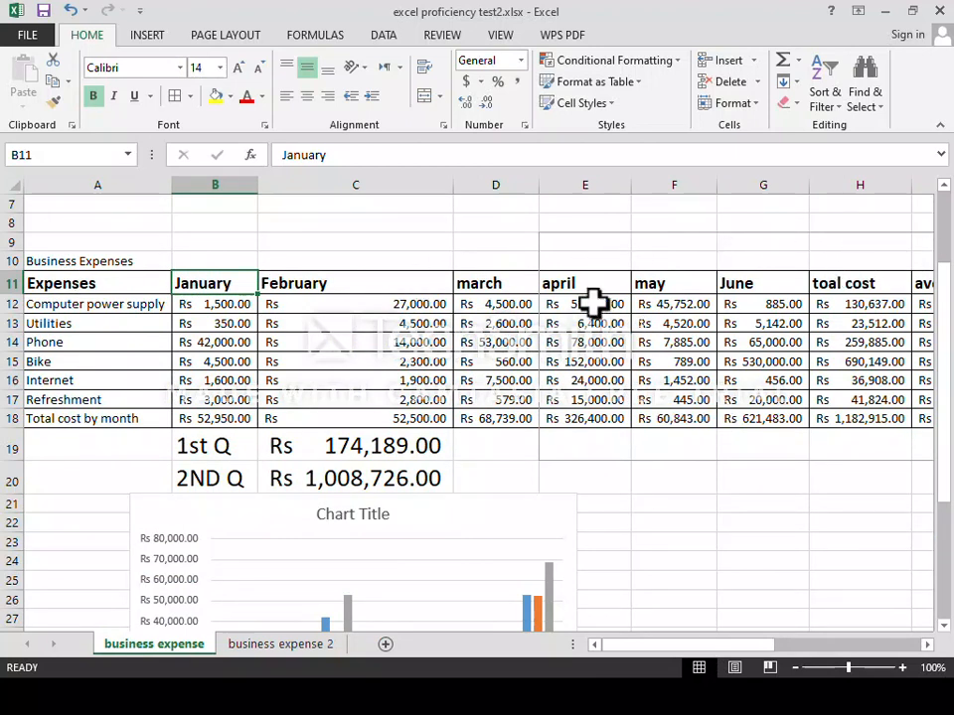
Merge and centre the Business Expenses title across A10:I10.
left_click(47, 261)
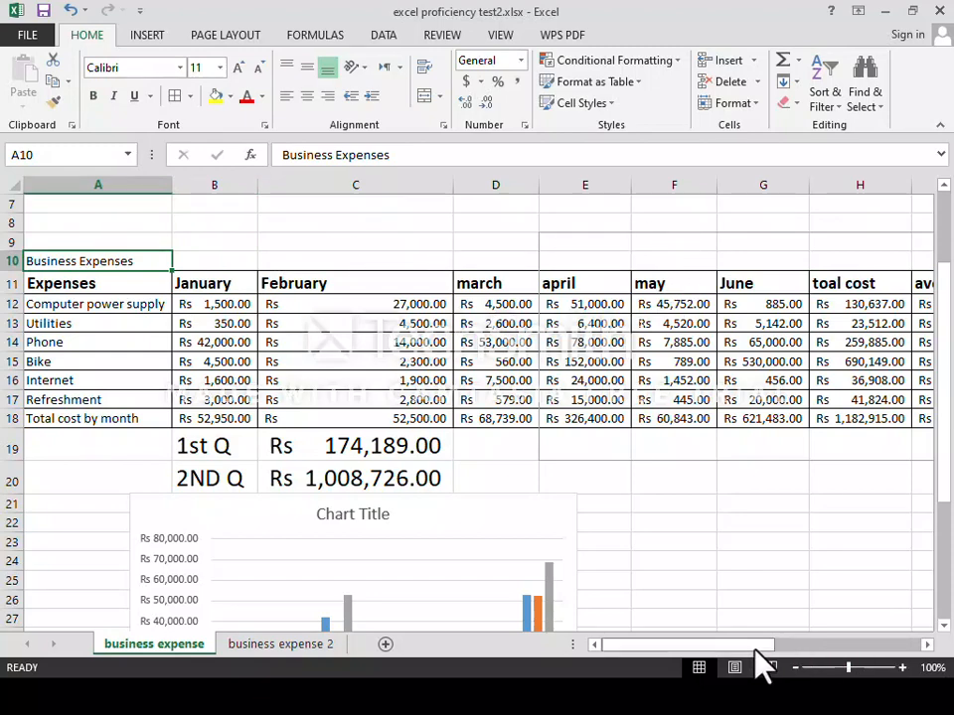
scroll(760, 665, "right", 3)
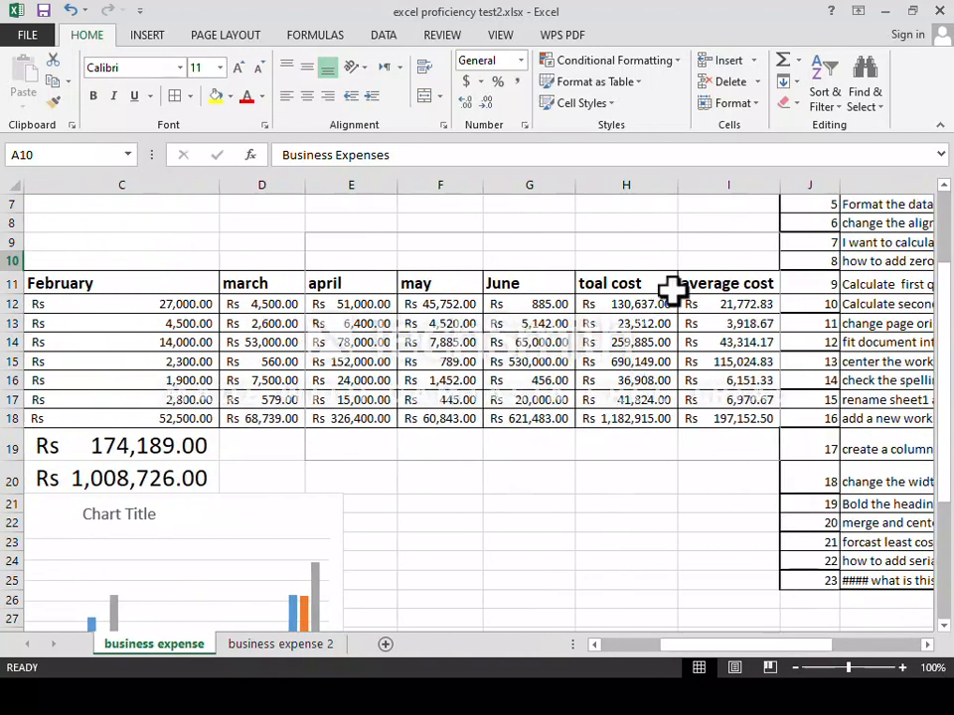
left_click(724, 252, "shift")
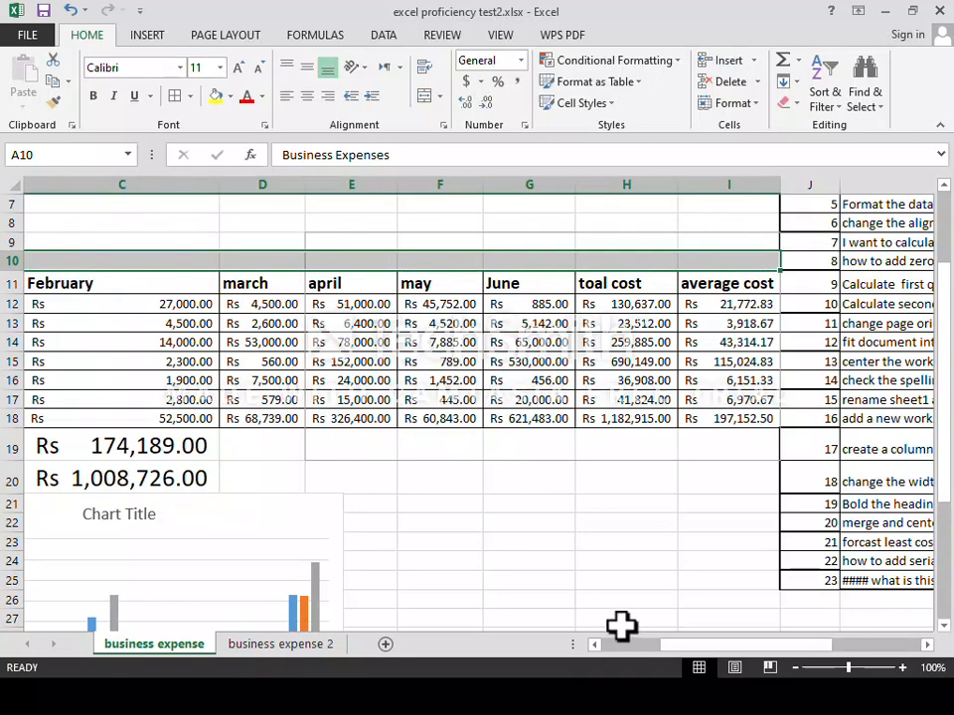
left_click_drag(710, 646, 615, 656)
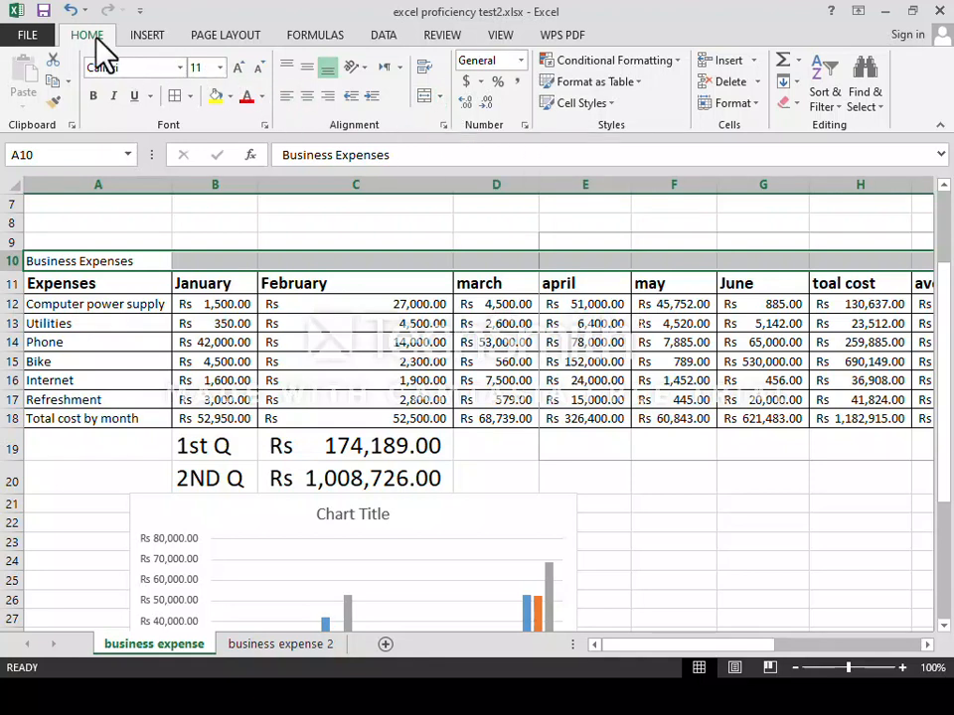
left_click(439, 97)
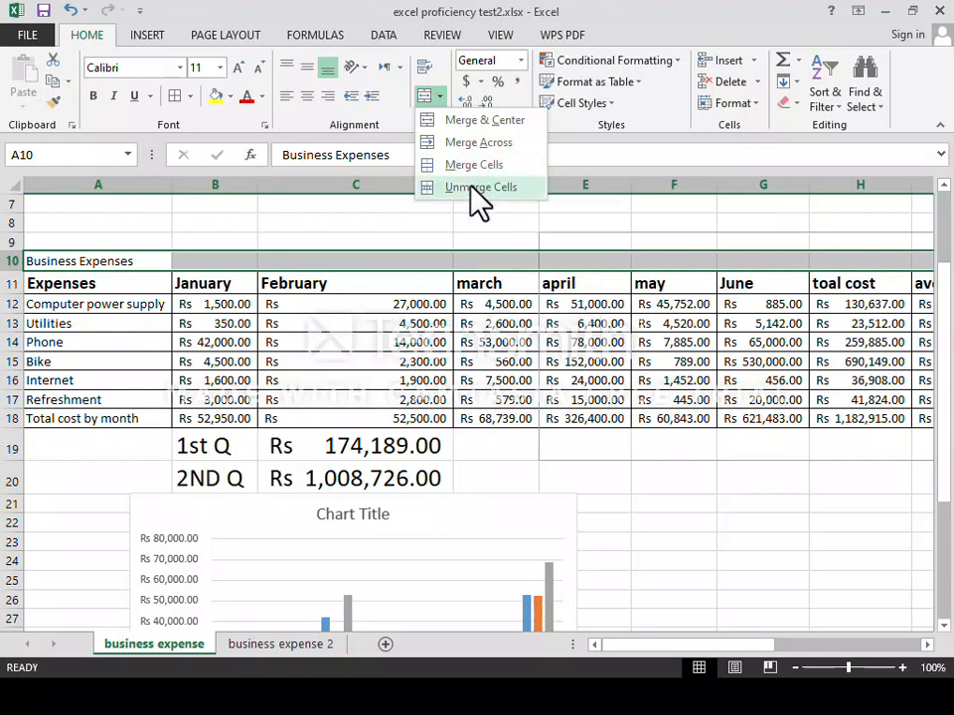
left_click(481, 121)
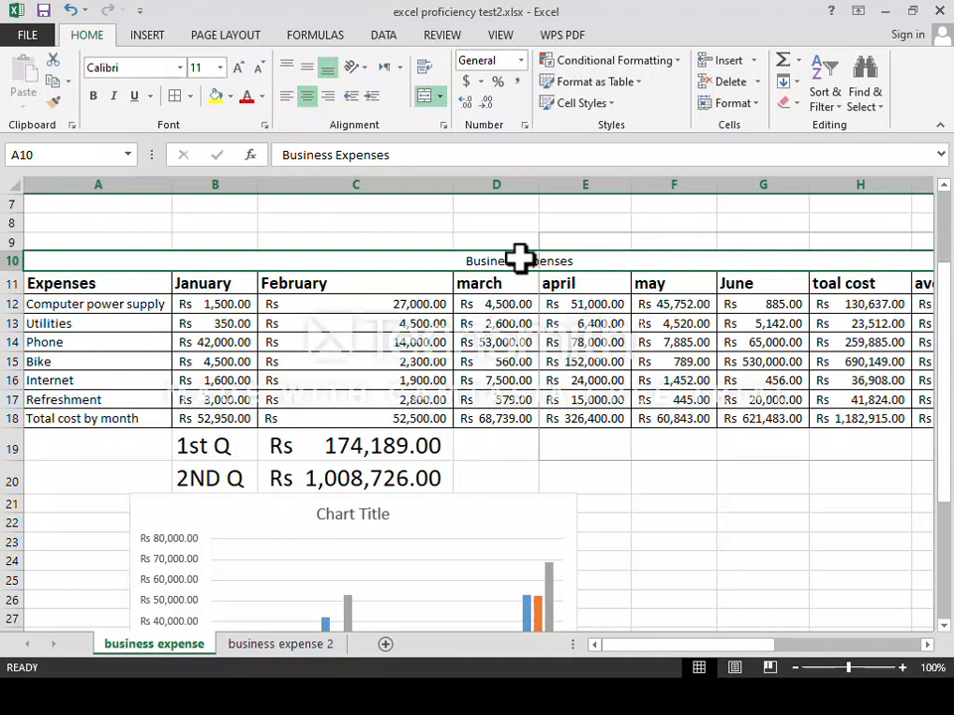
Make the Business Expenses title bold at 14 points.
left_click(237, 68)
left_click(237, 68)
left_click(237, 67)
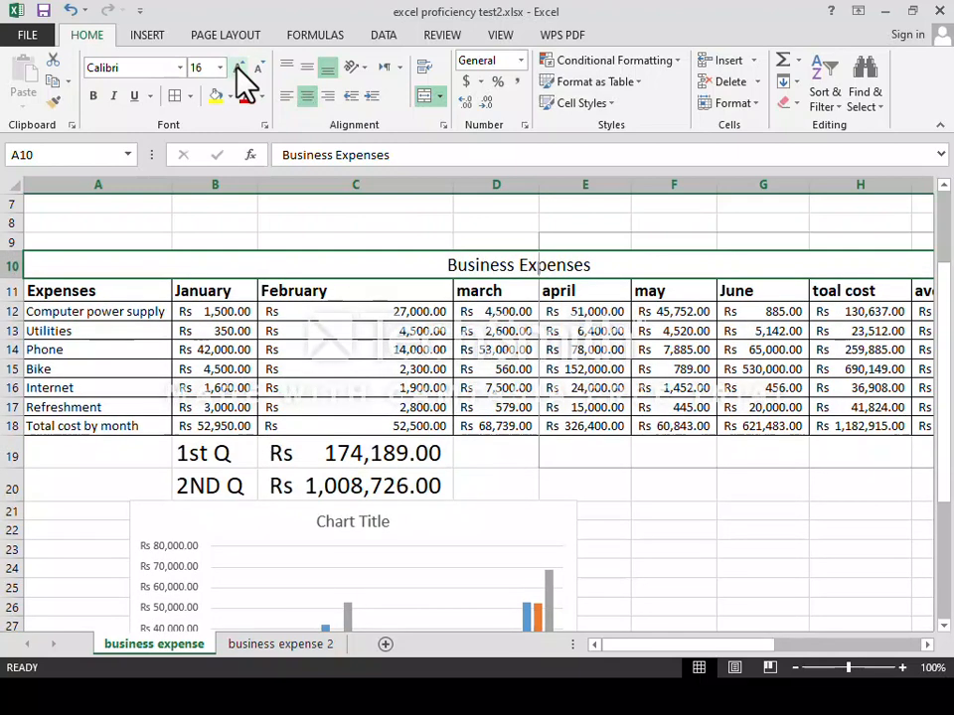
left_click(257, 67)
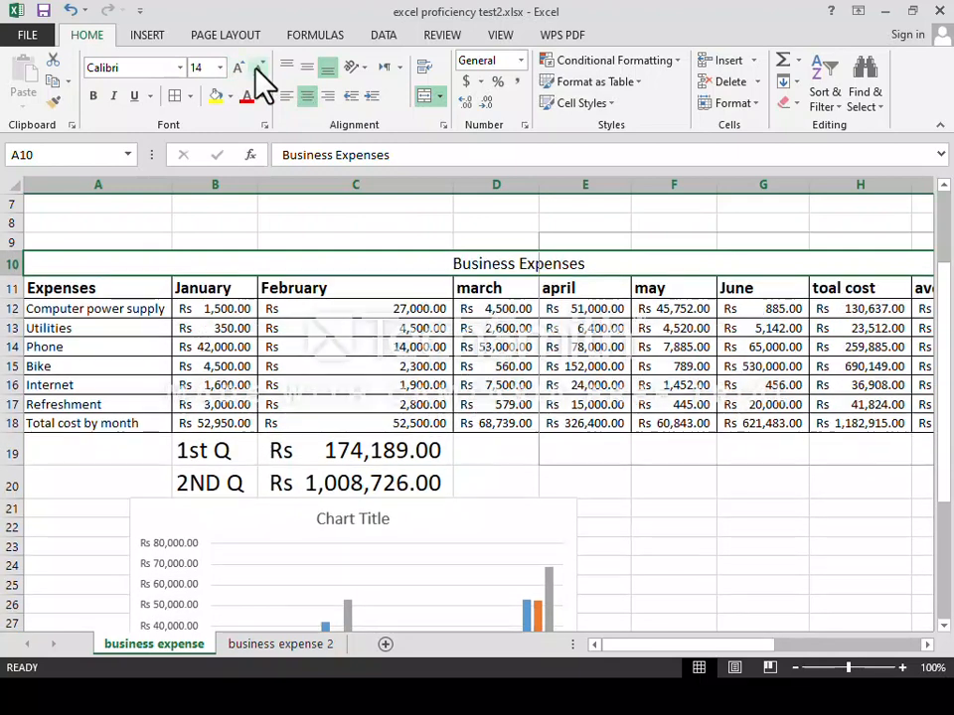
left_click(94, 96)
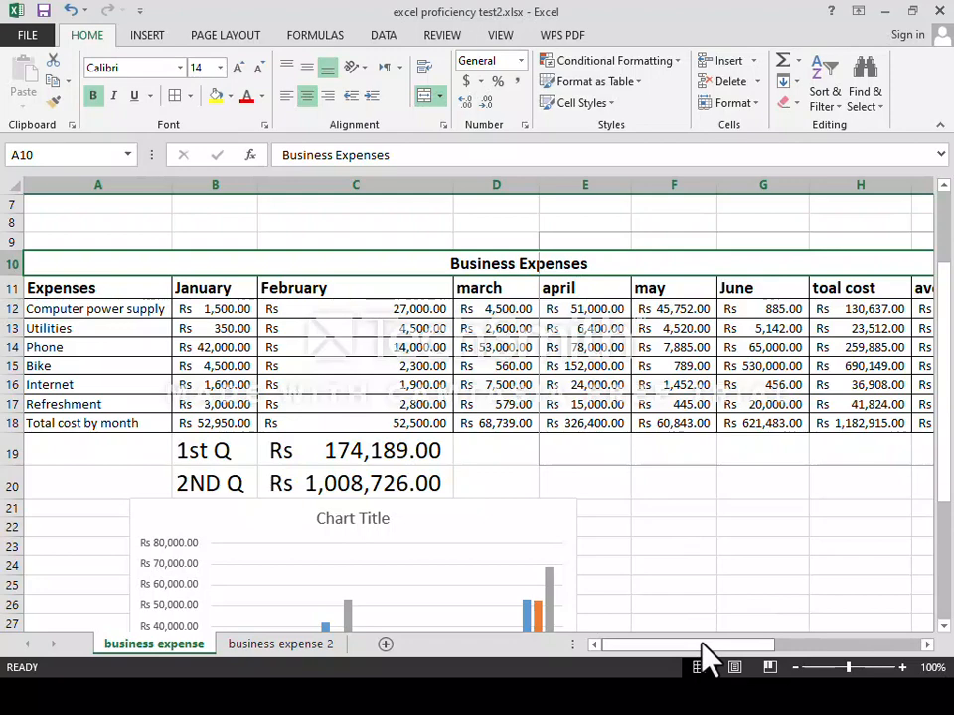
left_click_drag(702, 644, 817, 626)
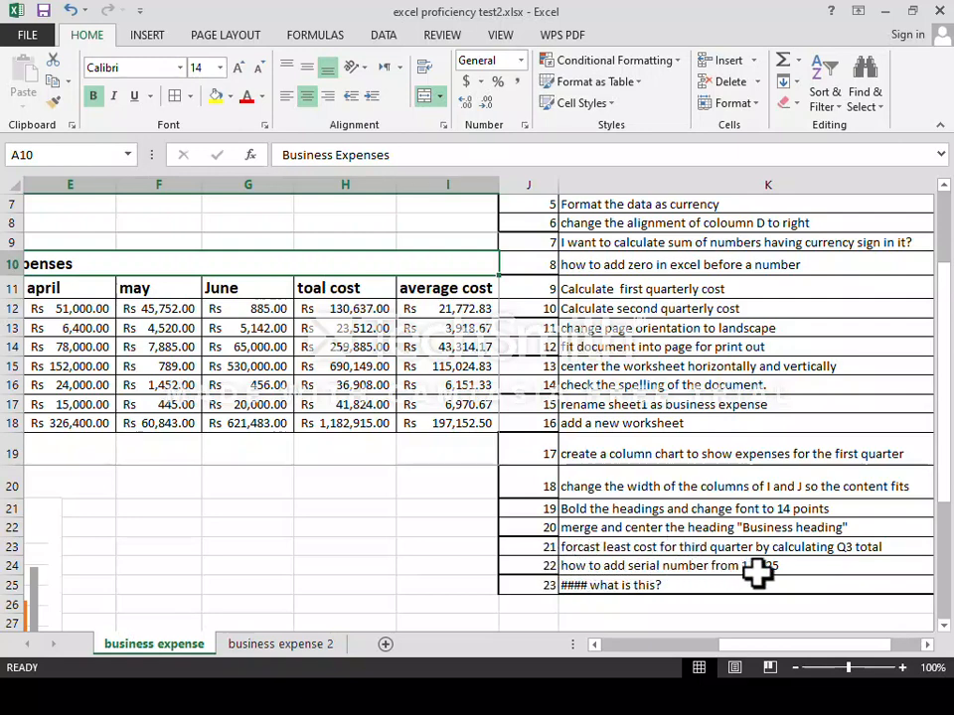
left_click_drag(733, 653, 556, 654)
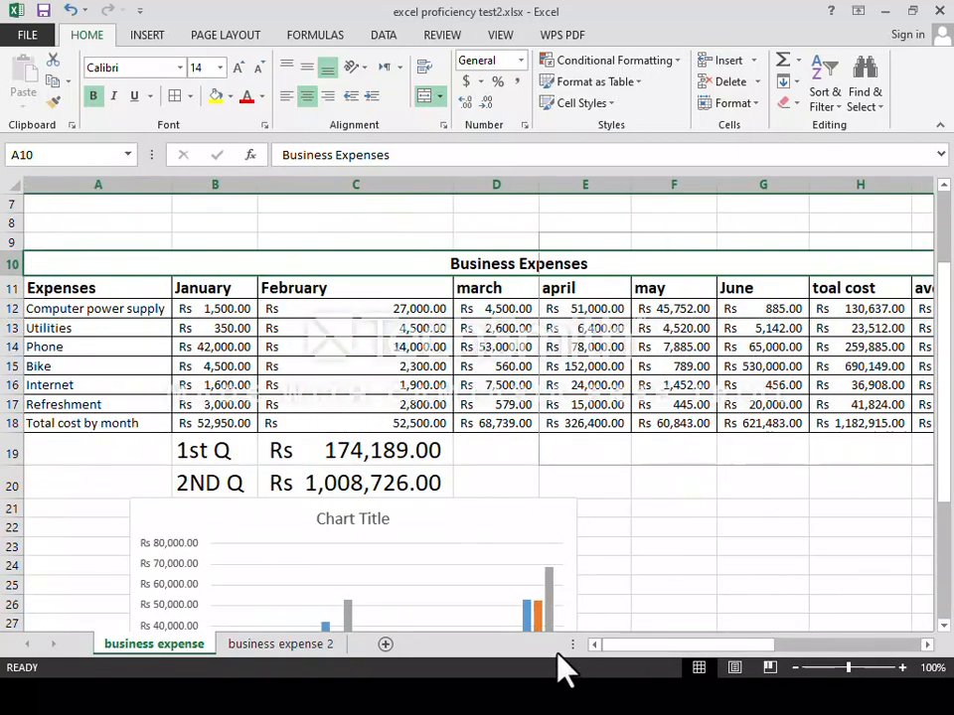
left_click(944, 627)
scroll(945, 636, "down", 7)
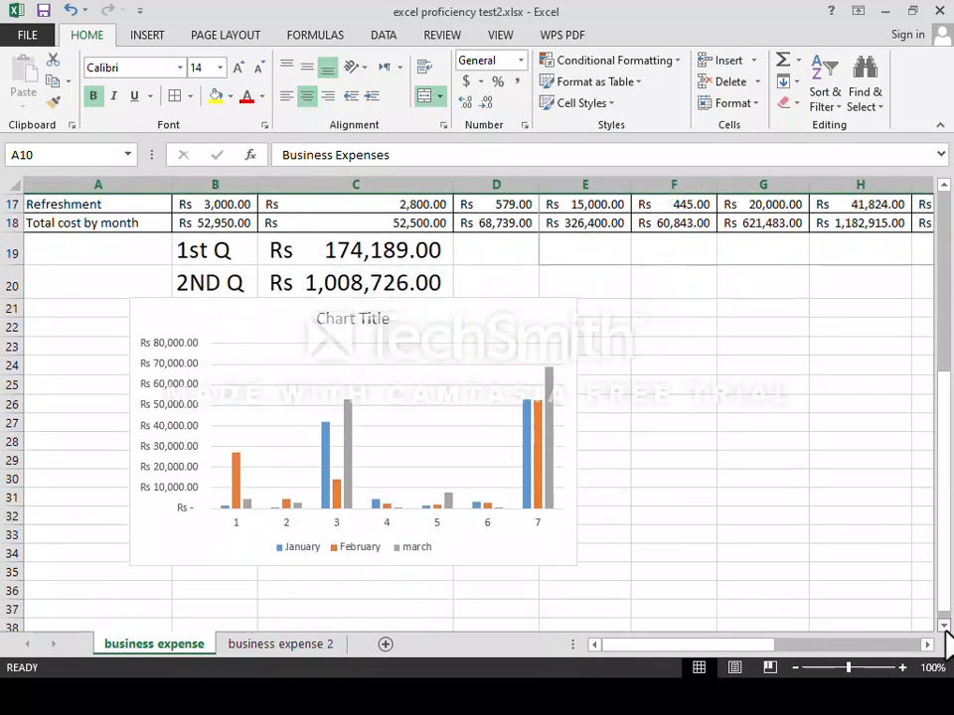
scroll(945, 636, "down", 1)
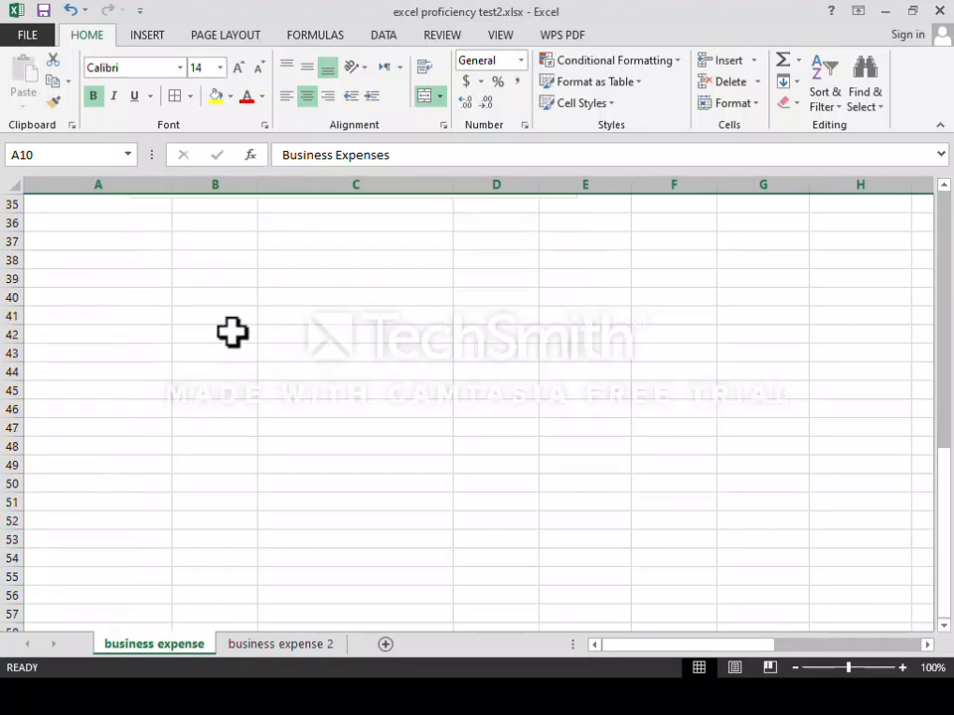
left_click(47, 208)
type("1")
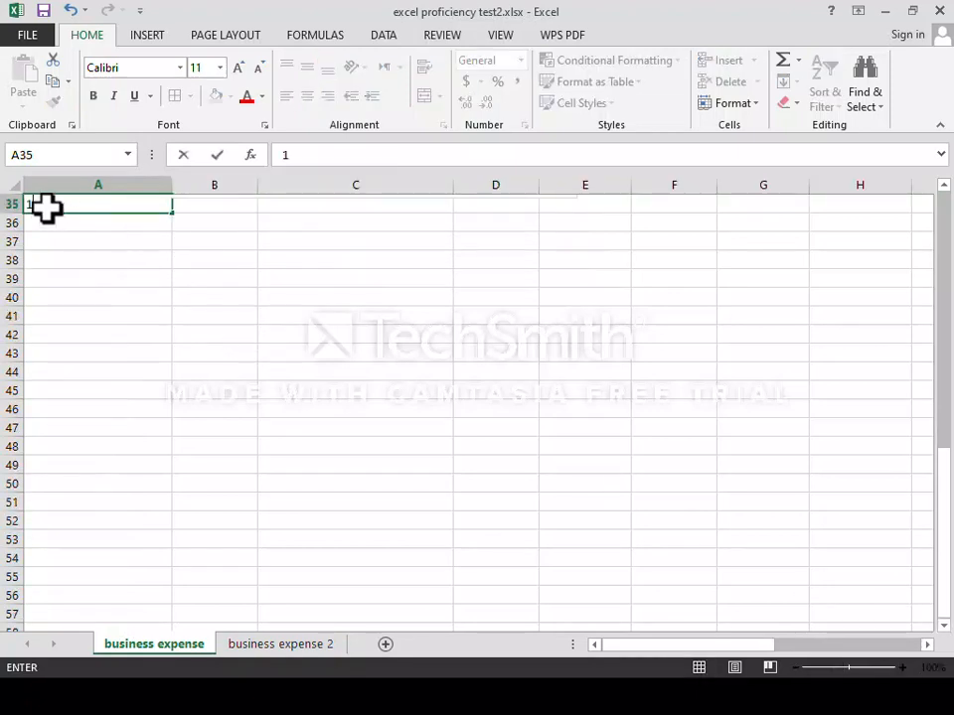
key("Return")
type("2")
key("Return")
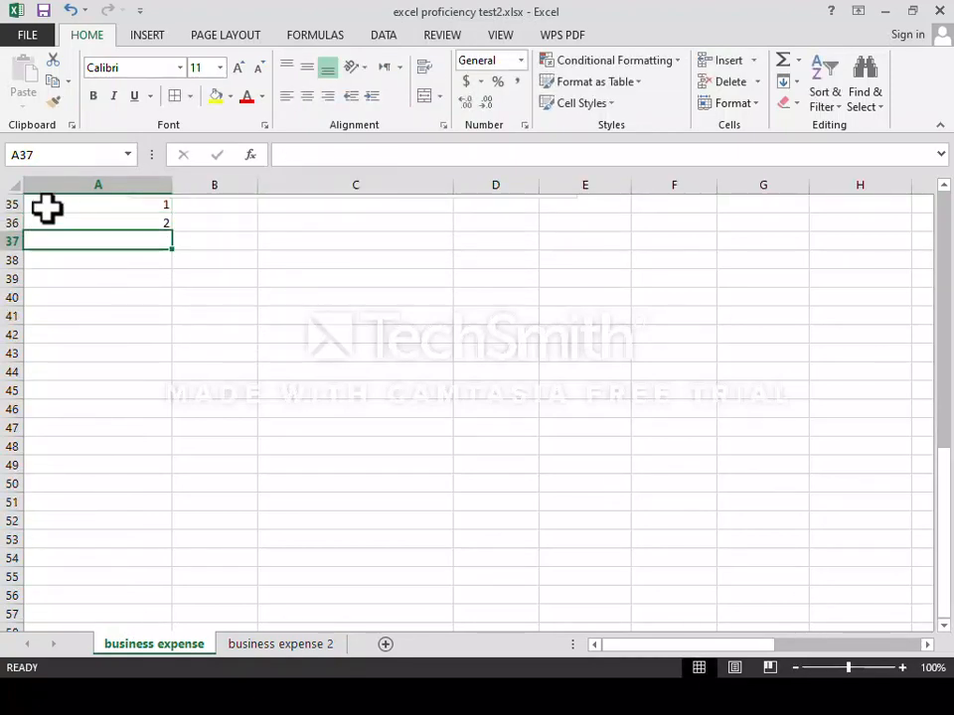
type("3")
key("Return")
type("4")
key("Return")
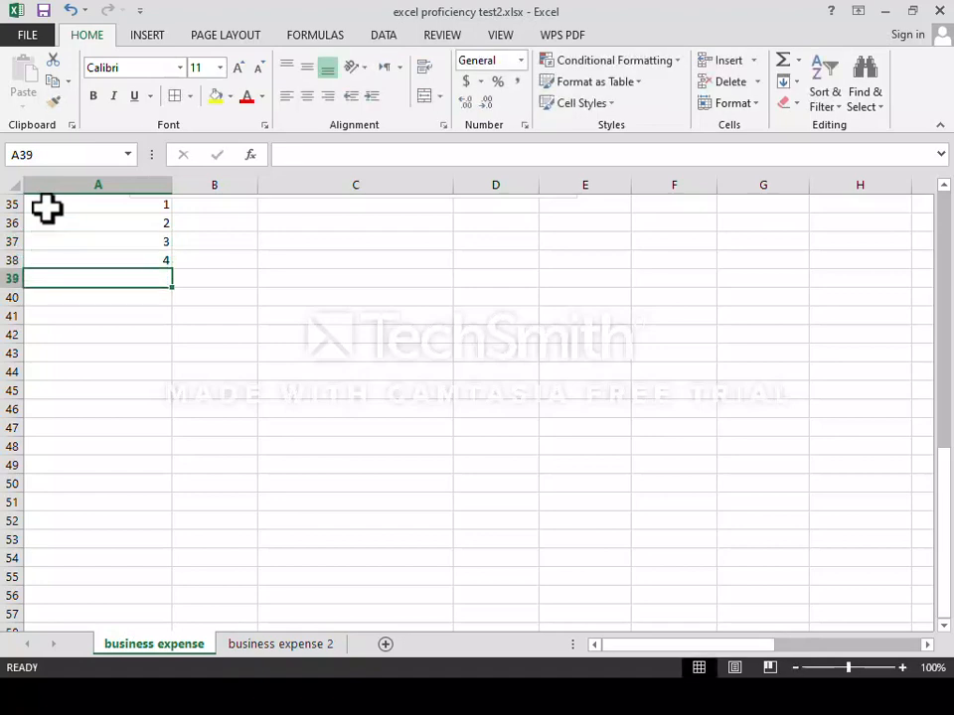
type("5")
key("ctrl+Return")
key("Return")
type("6")
key("Return")
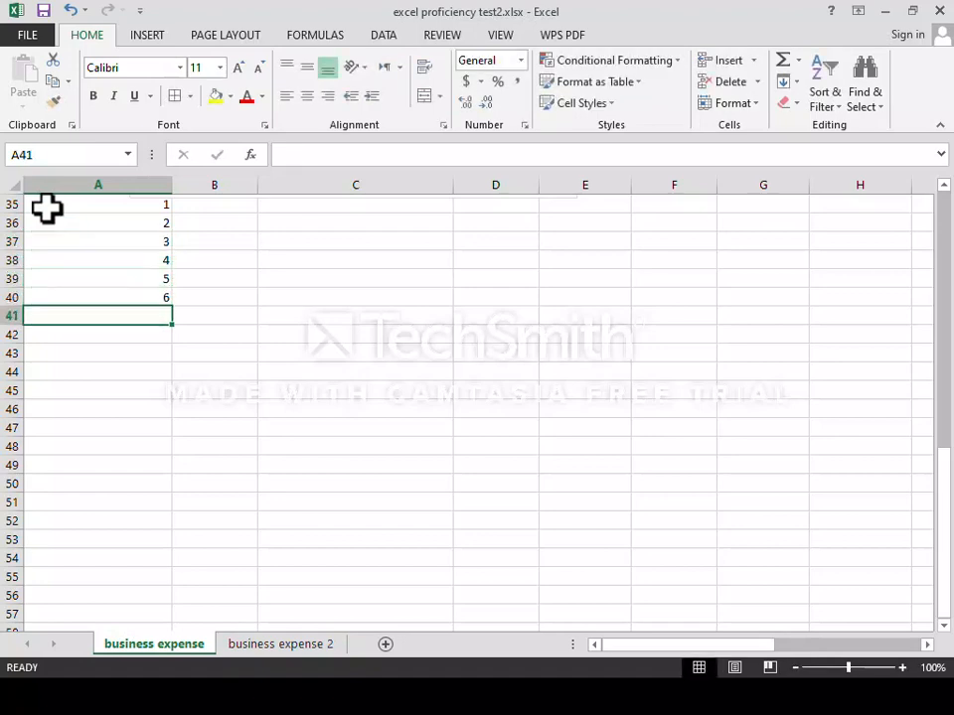
key("Up")
key("Up")
key("Up")
key("Up")
key("Up")
key("Up")
key("Up")
key("Down")
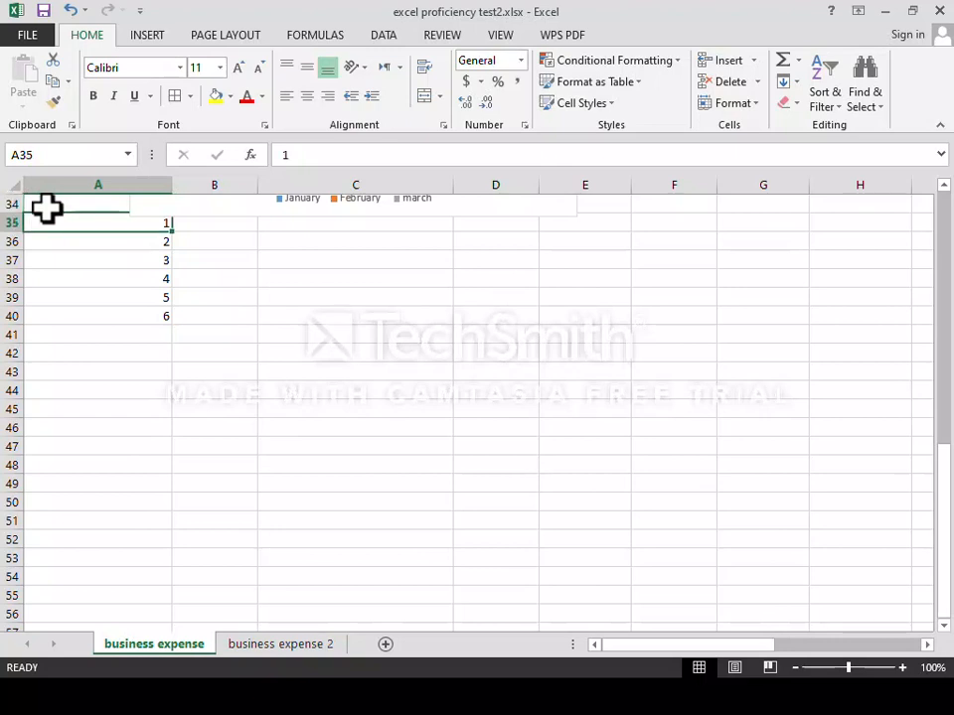
key("Down")
key("Down")
key("Down")
key("Down")
key("Down")
key("Up")
key("Up")
key("Up")
key("Up")
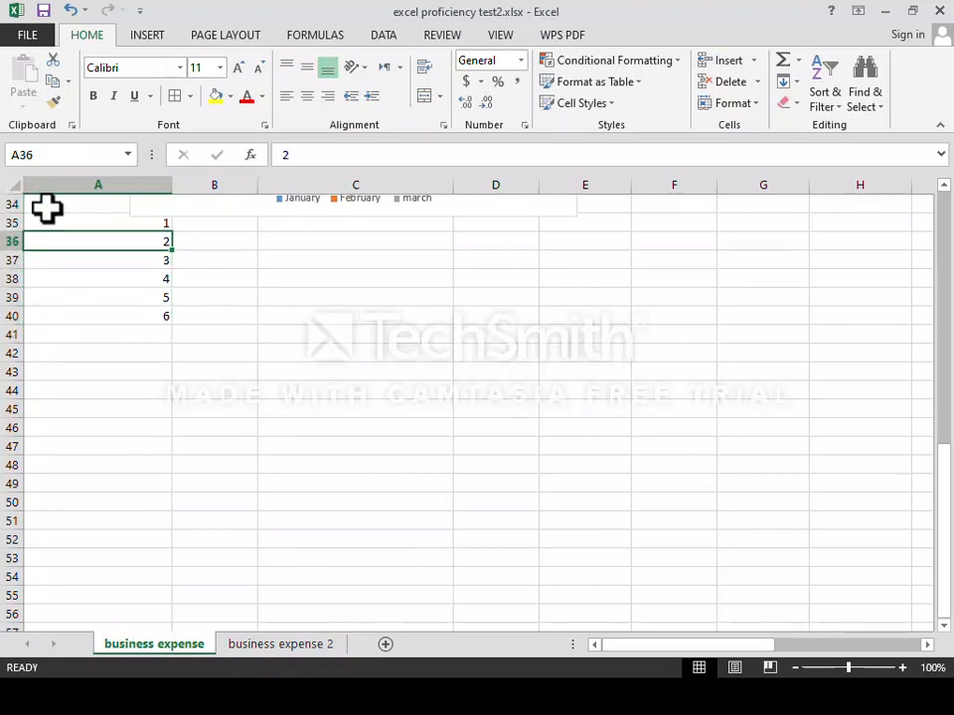
key("Up")
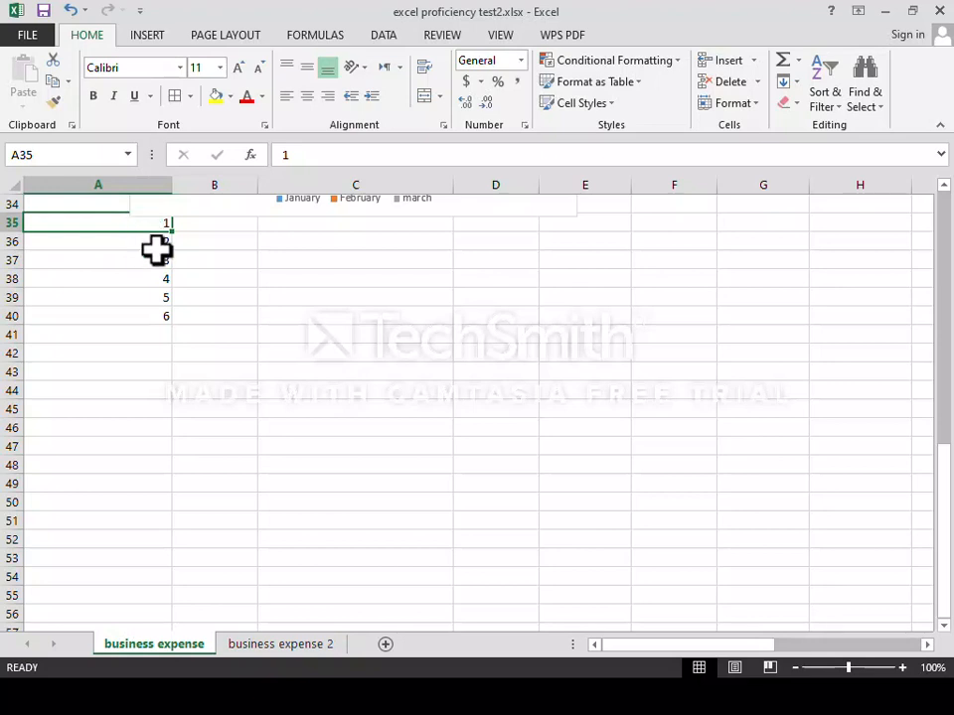
Enter 1 and 2 in B35:B36 and fill the series down to 17 in B51.
left_click(201, 228)
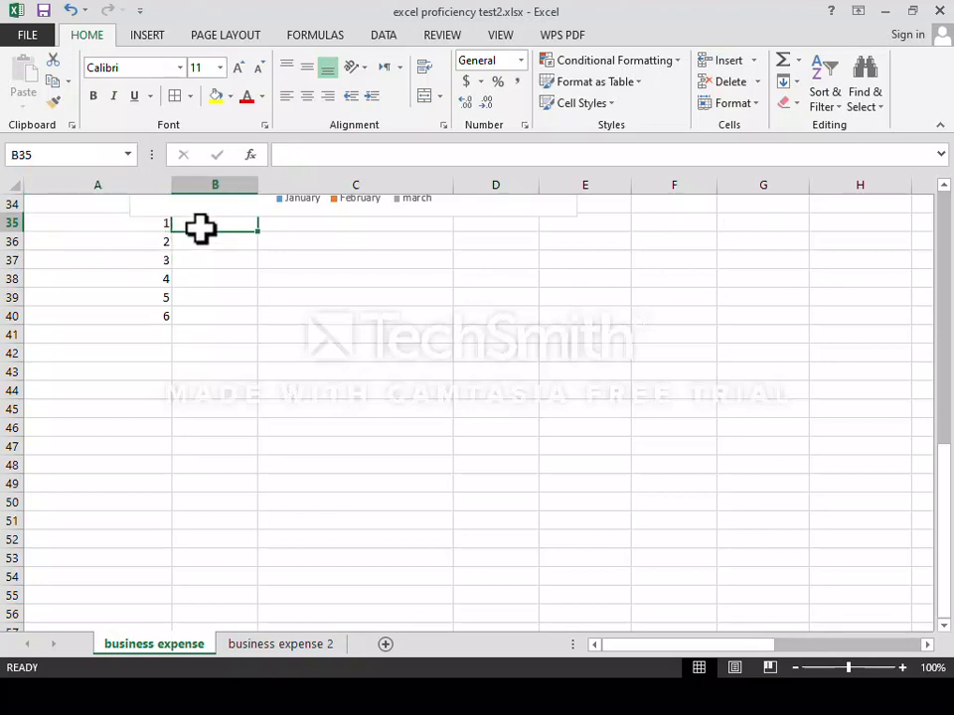
type("1")
key("Return")
type("2")
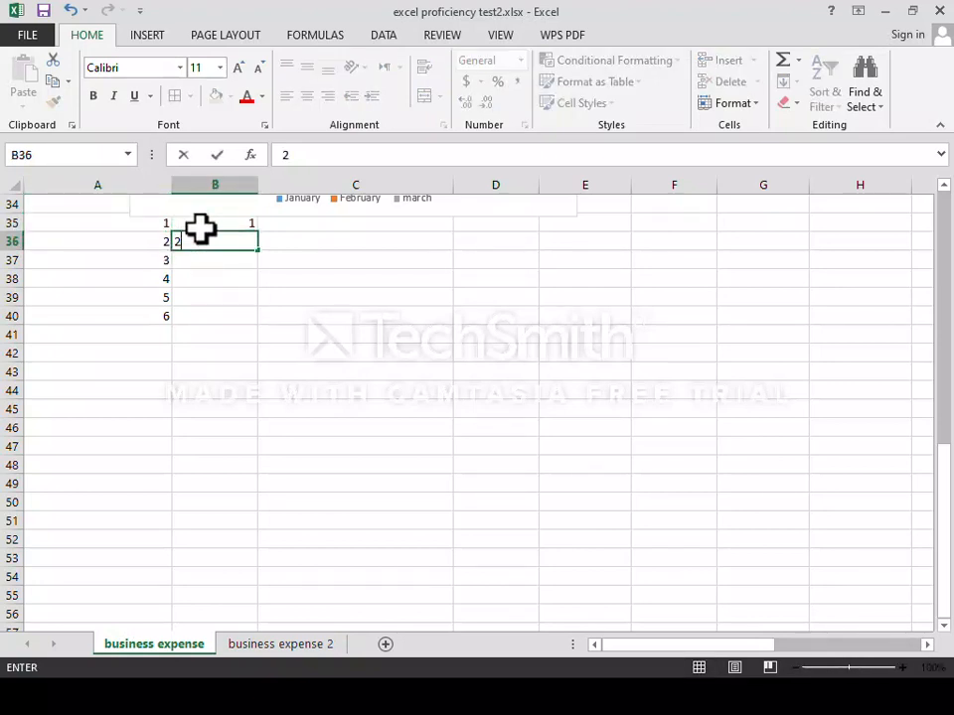
left_click(201, 228)
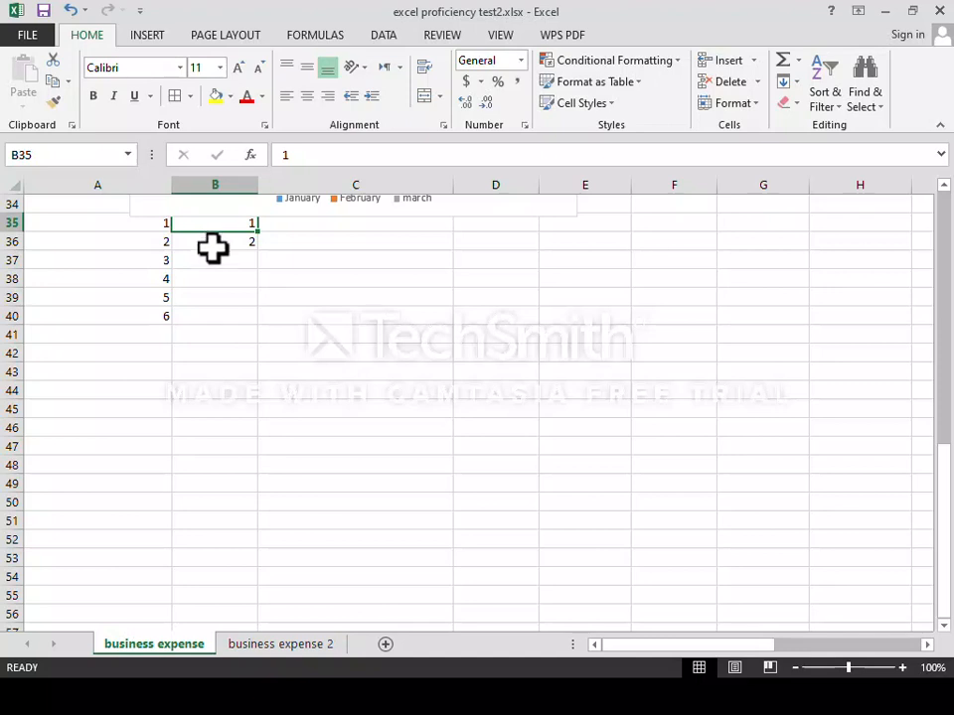
left_click(212, 248, "shift")
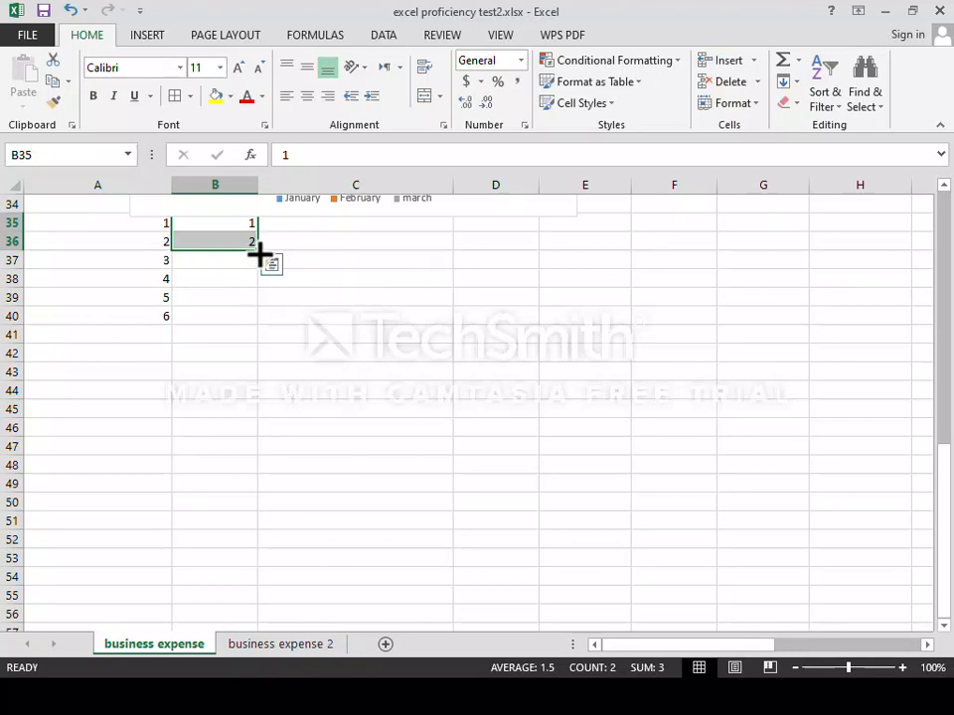
left_click_drag(260, 257, 259, 532)
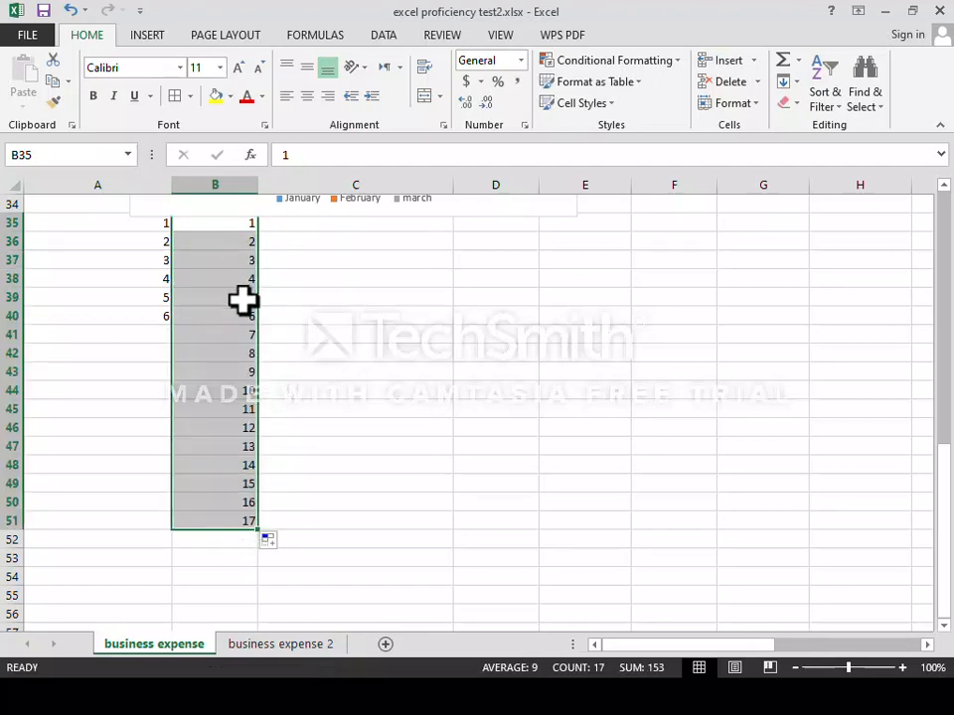
left_click(287, 224)
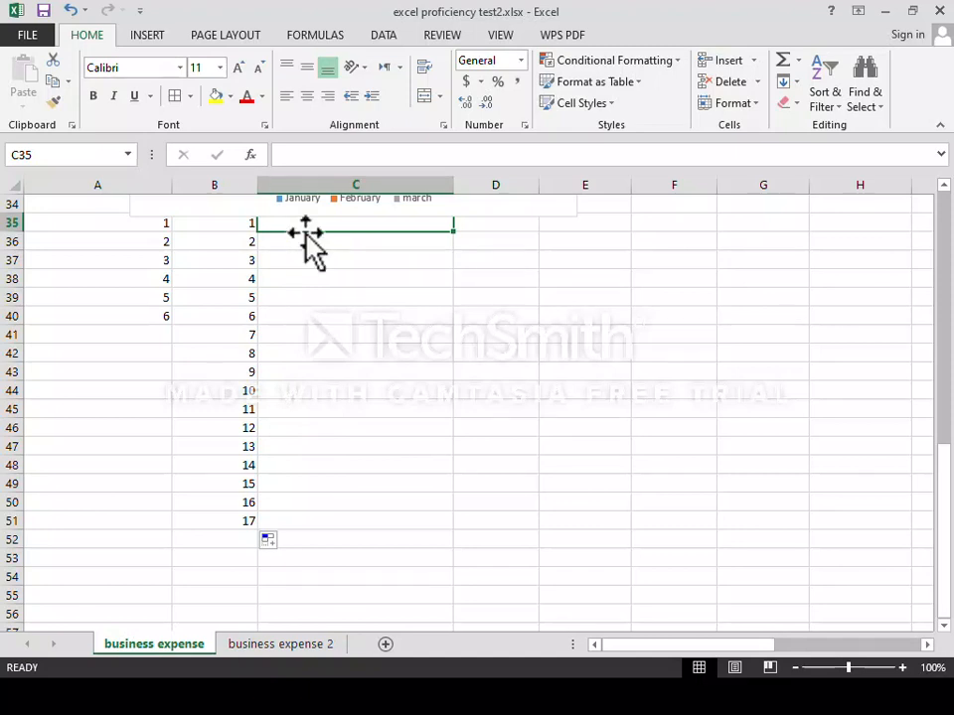
Enter the starter values 1 and 2 in C35 and C36 and select both cells.
type("1")
key("Return")
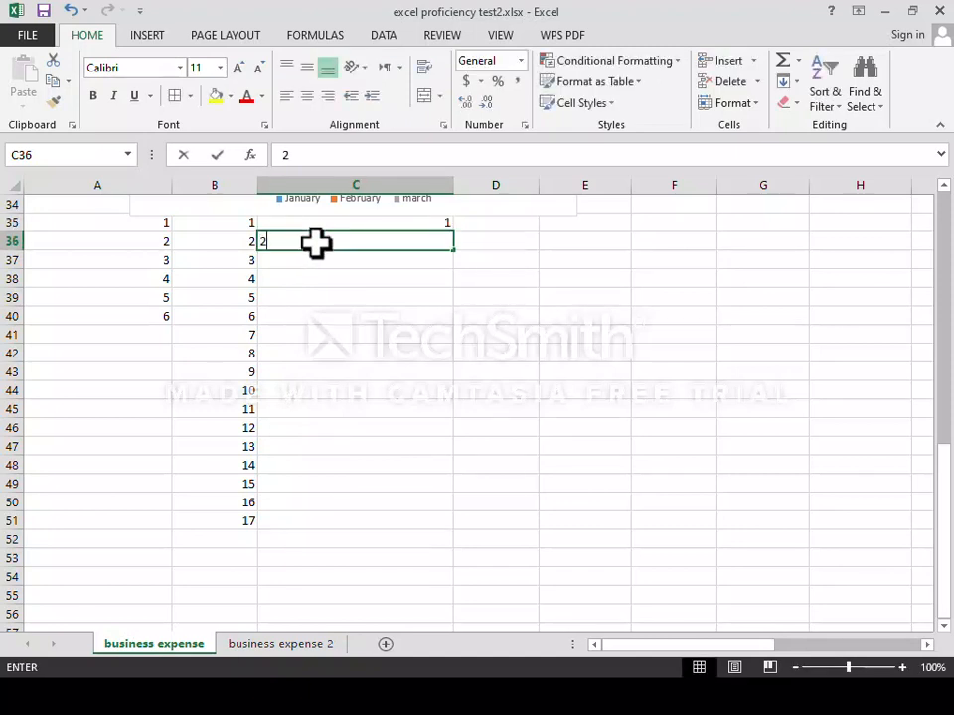
left_click(326, 226)
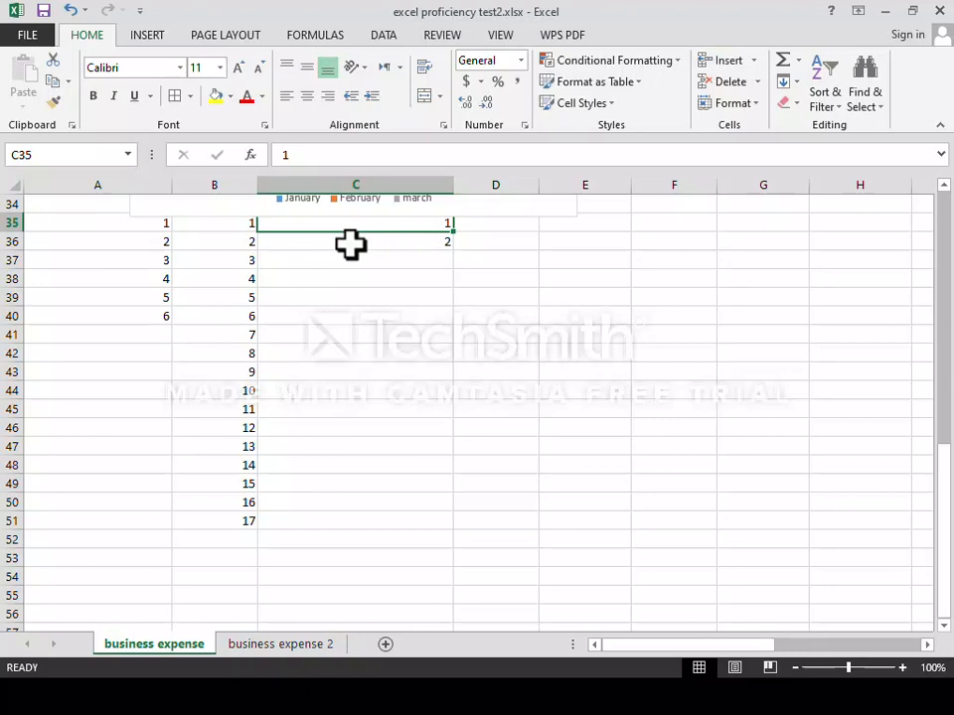
left_click(349, 244, "shift")
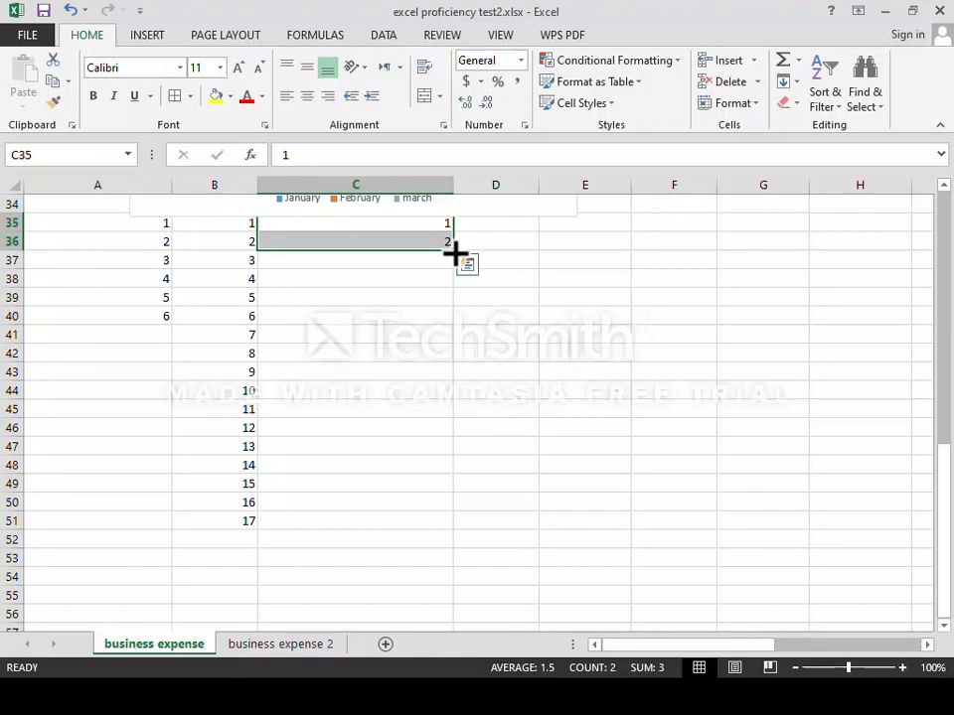
Fill the column C series down from C35 so it ends at 50 in row 84.
left_click_drag(453, 254, 451, 618)
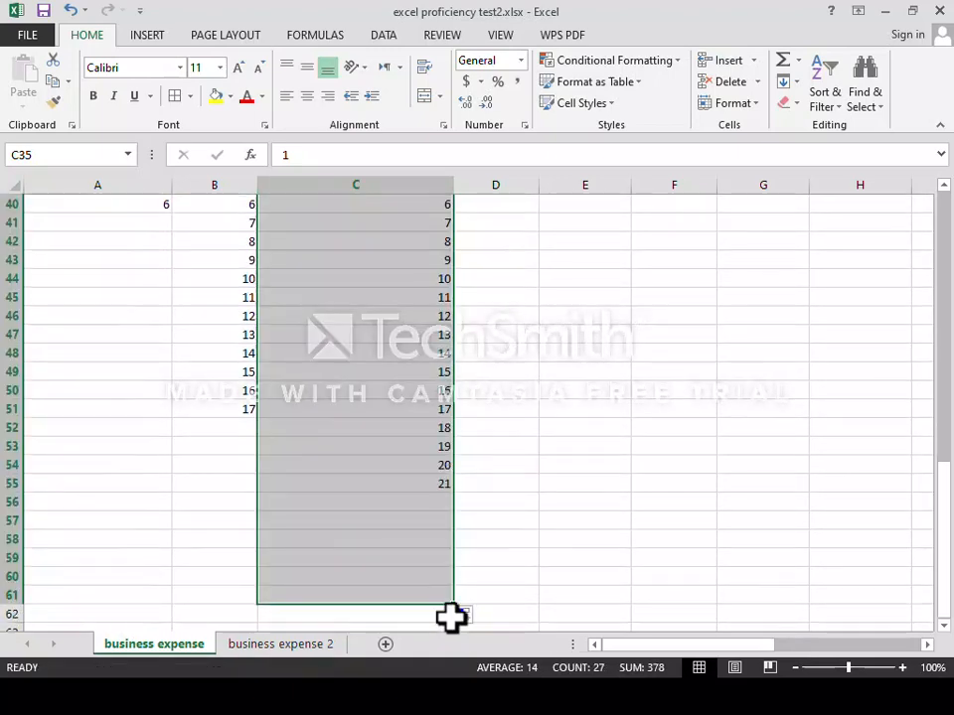
scroll(473, 447, "up", 7)
scroll(467, 408, "down", 5)
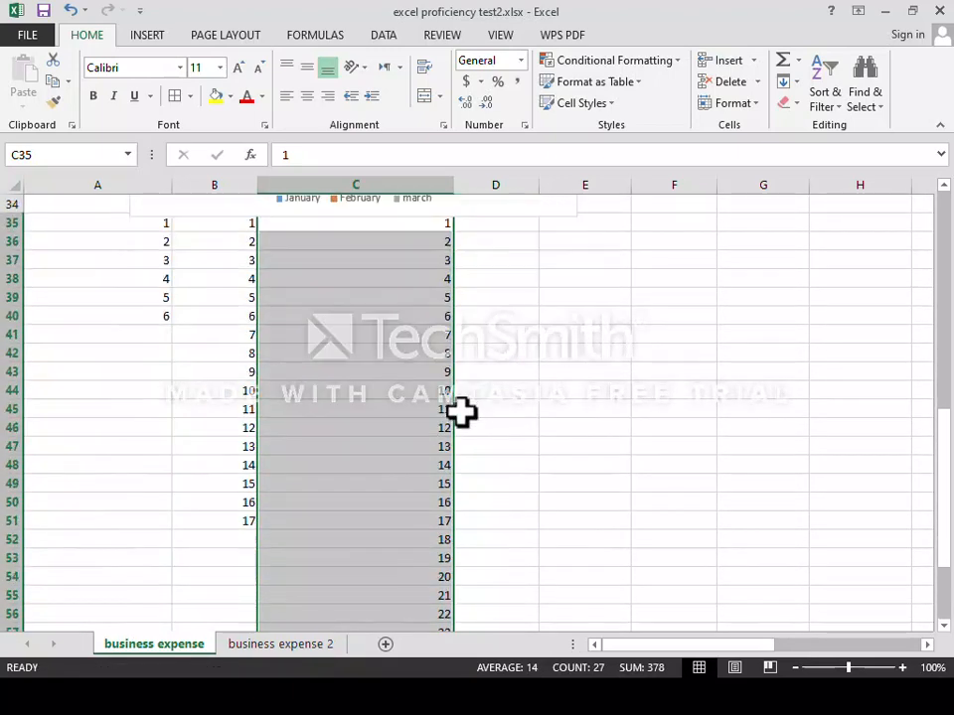
scroll(459, 415, "down", 1)
scroll(443, 412, "up", 6)
scroll(442, 398, "down", 7)
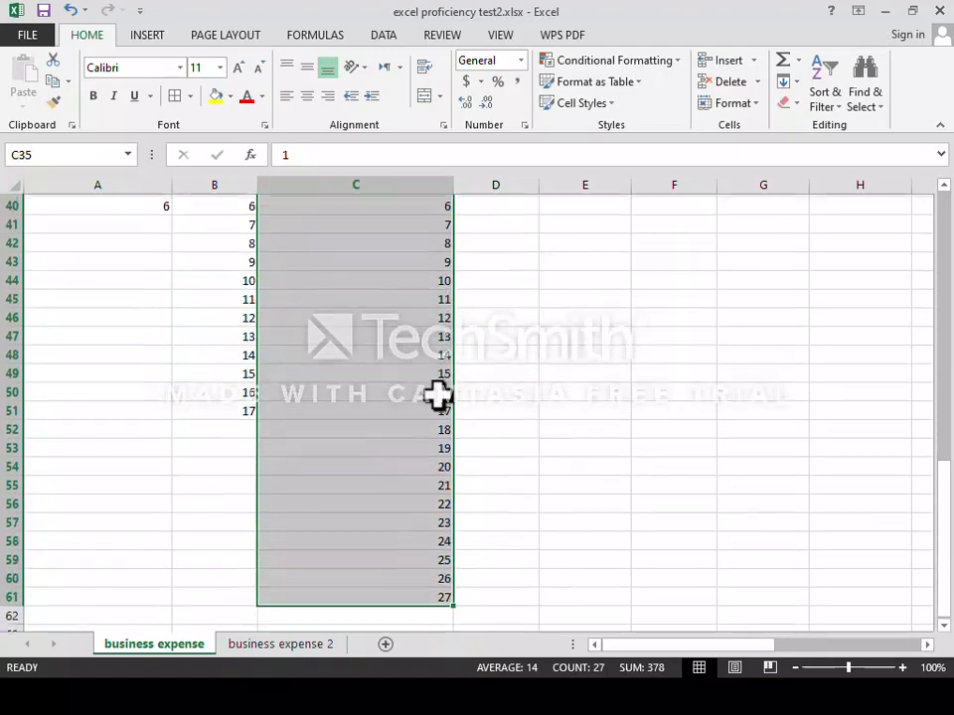
scroll(437, 395, "down", 4)
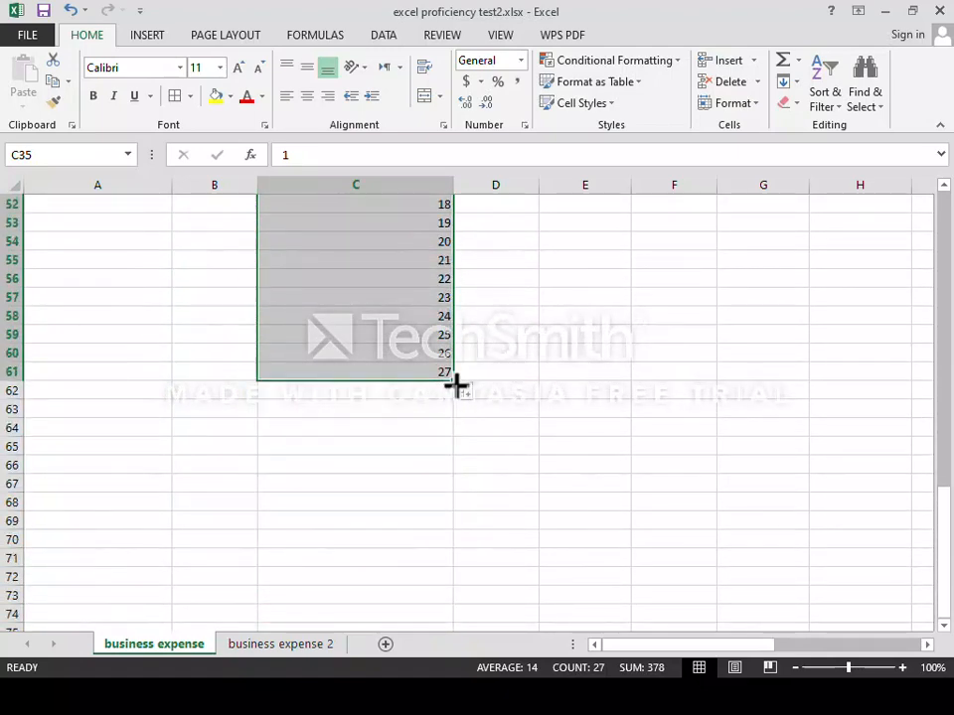
left_click_drag(455, 382, 437, 336)
scroll(437, 338, "up", 4)
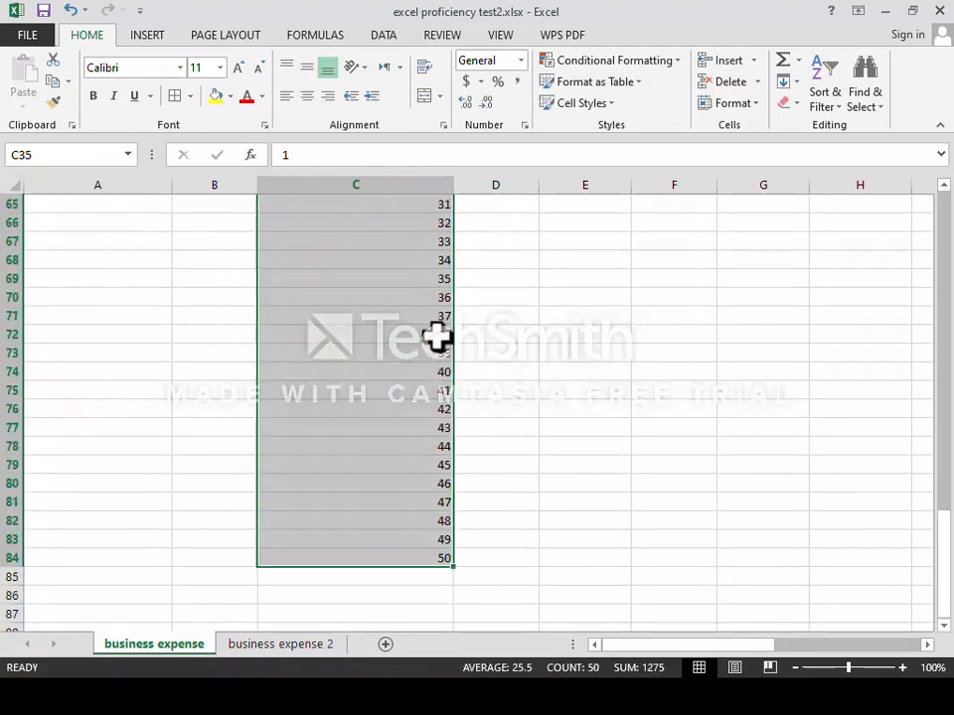
scroll(486, 209, "up", 17)
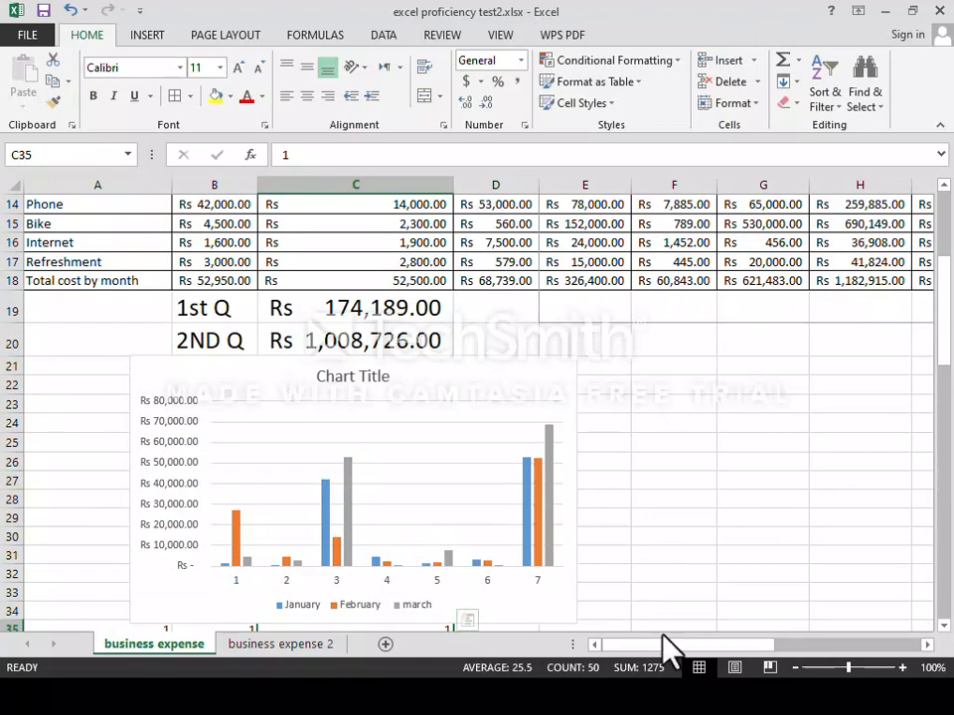
Drag the H/I header border left until column H's totals display as ####.
left_click_drag(672, 646, 795, 644)
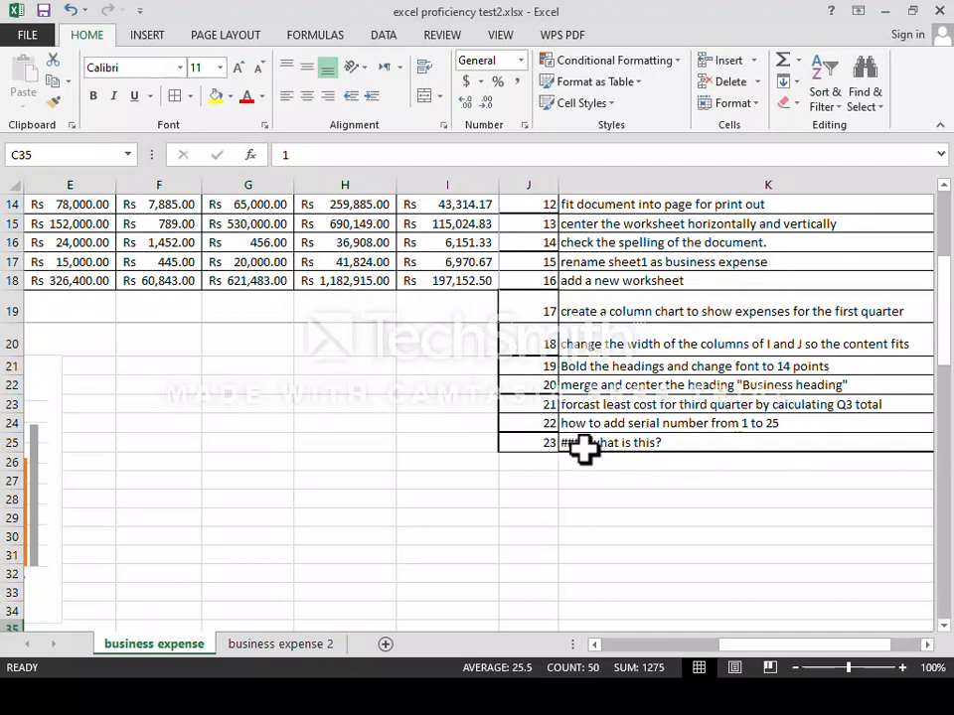
scroll(419, 363, "up", 5)
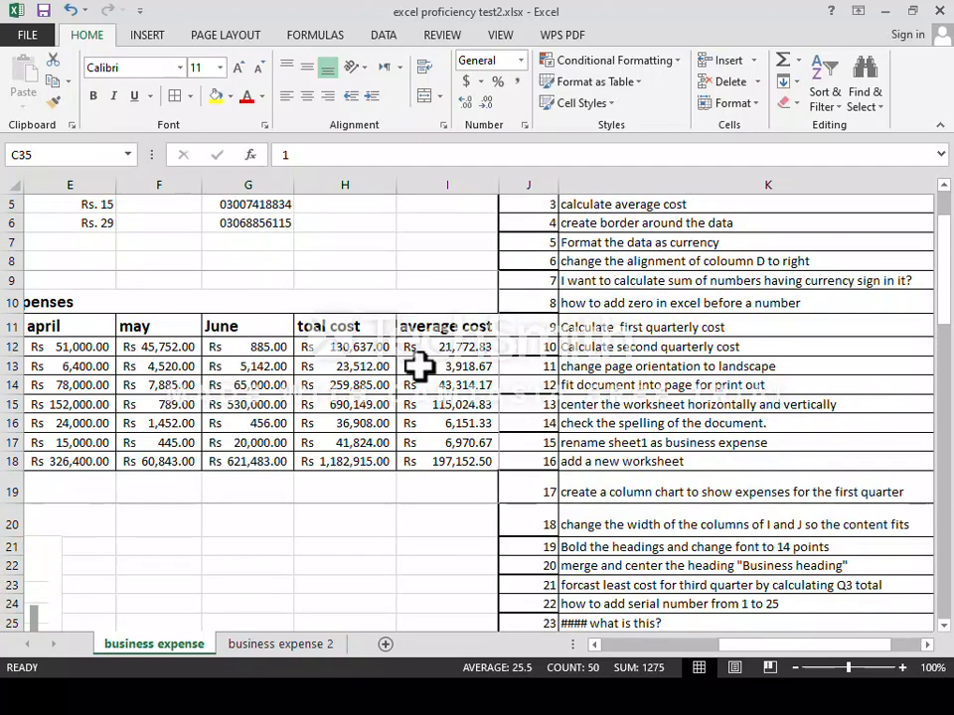
left_click_drag(397, 185, 327, 192)
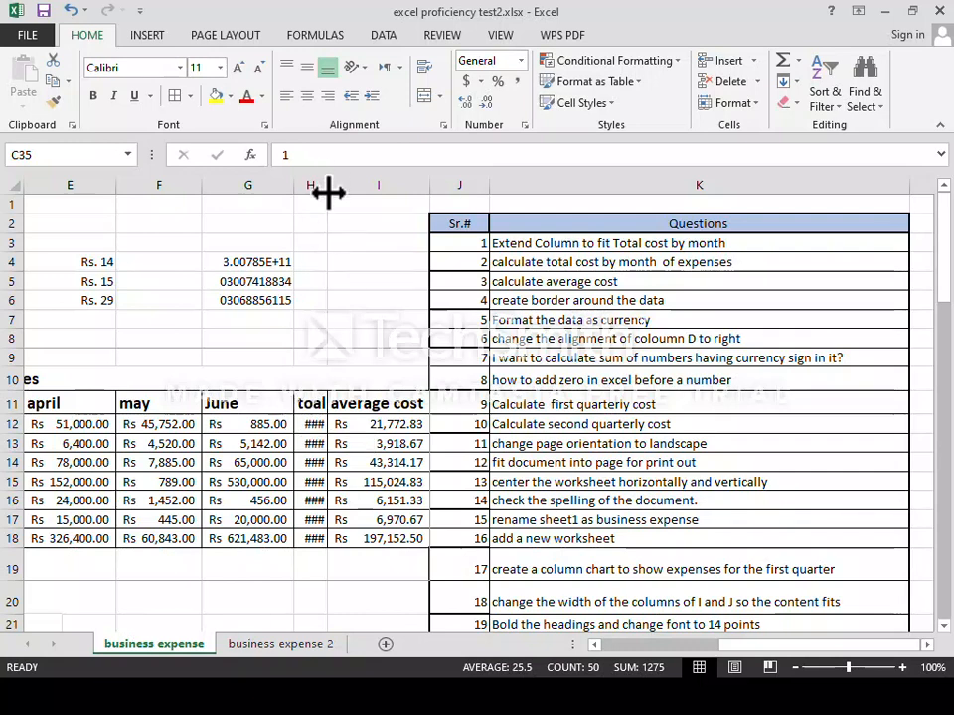
Widen column H and AutoFit it so totals such as Rs 1,182,915.00 appear in full.
left_click_drag(328, 192, 393, 192)
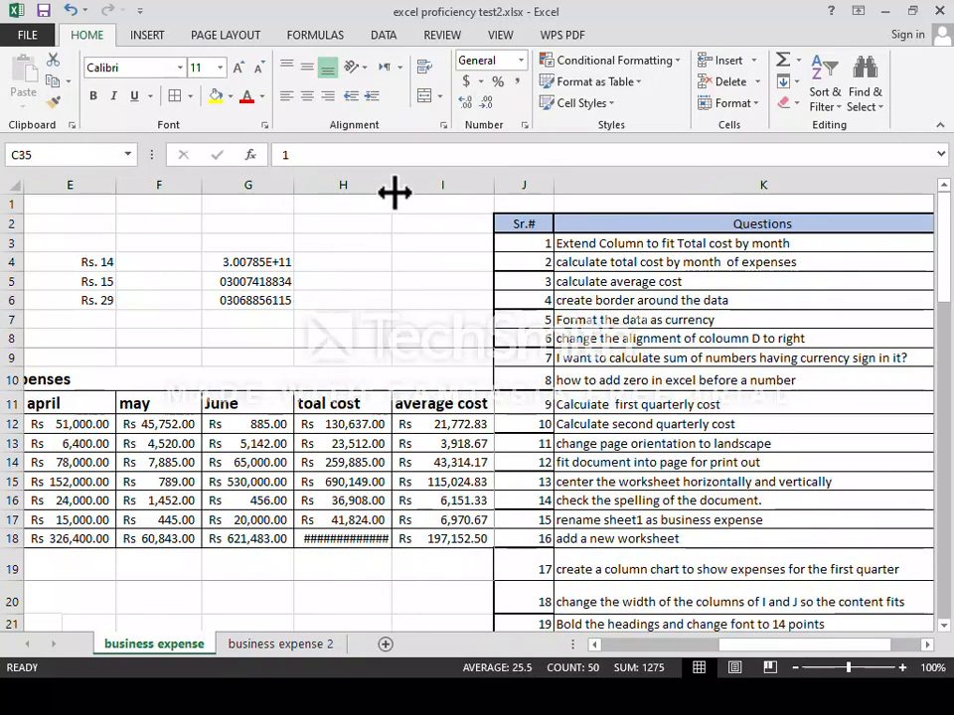
double_click(394, 192)
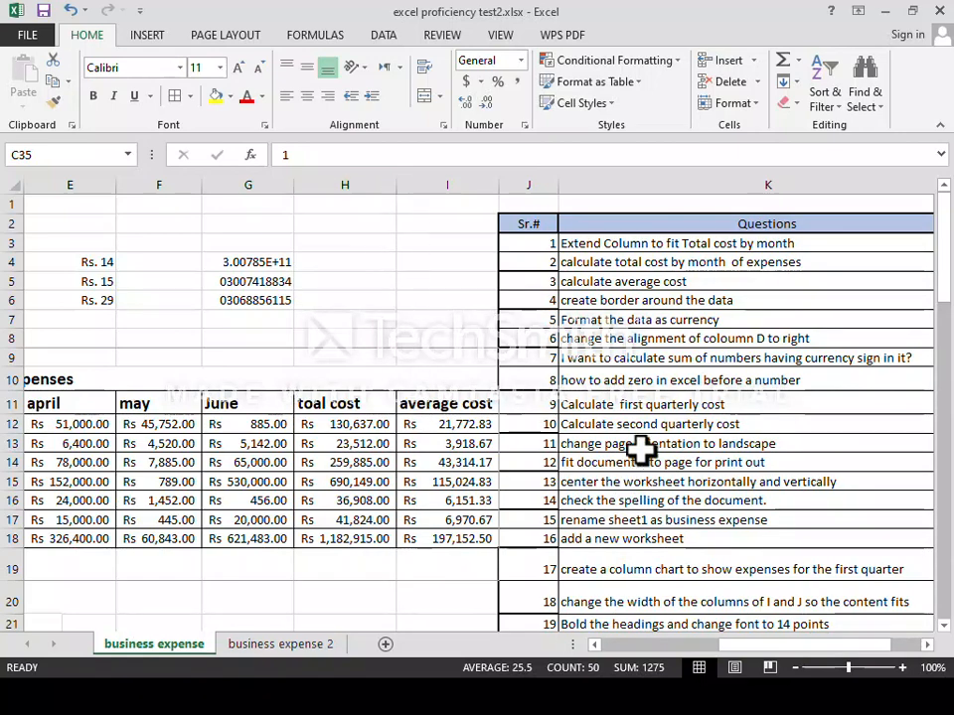
scroll(588, 407, "down", 6)
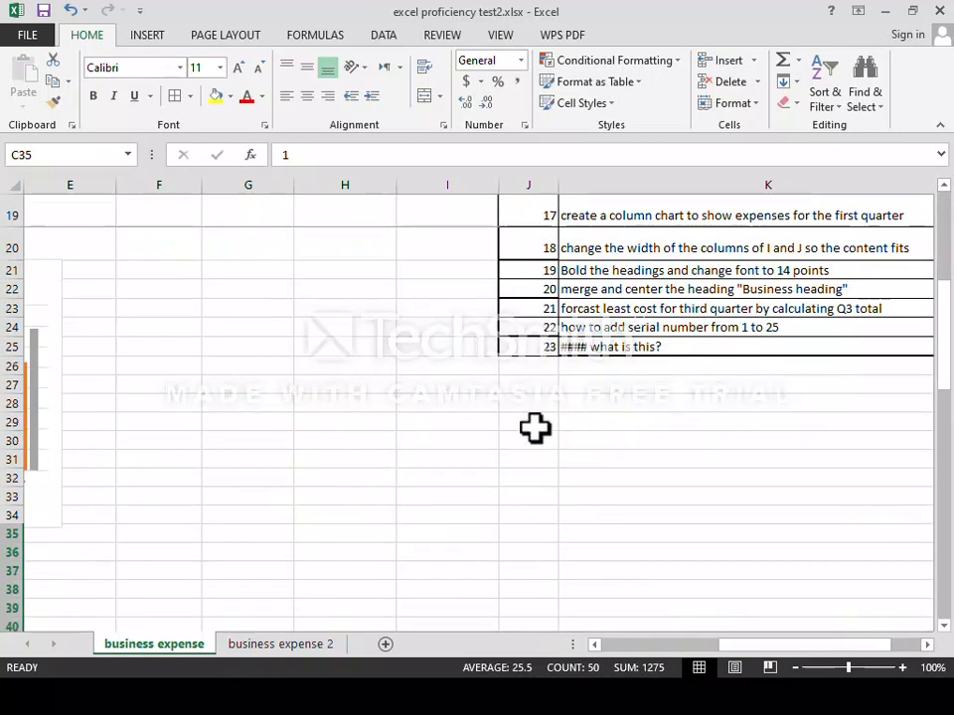
scroll(533, 391, "up", 6)
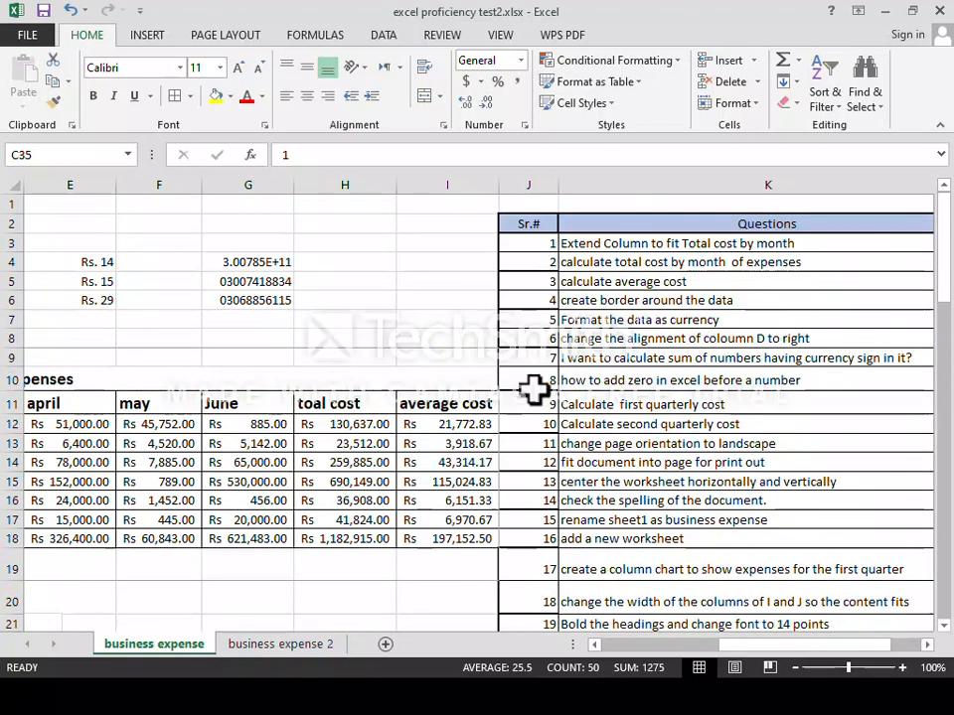